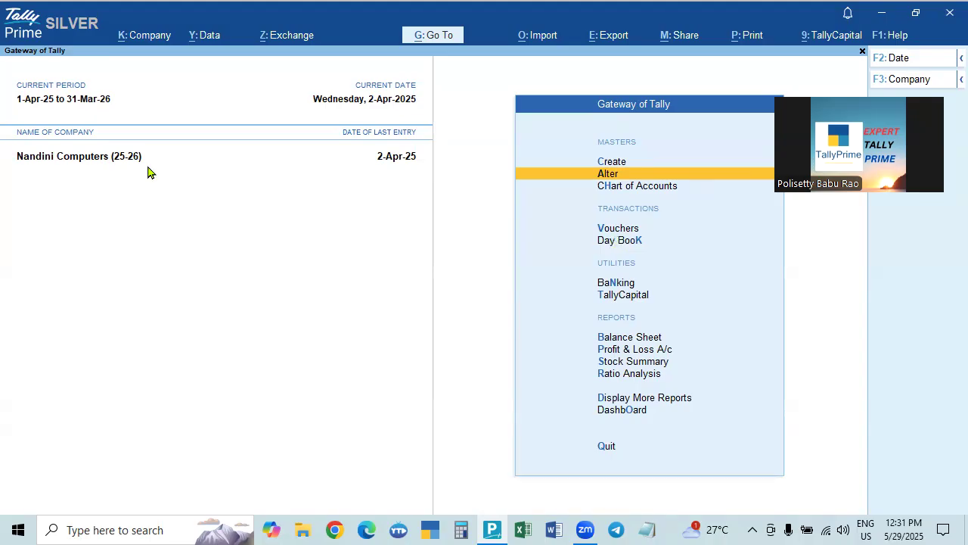
Step: Shut the loaded company and reopen Nandini Computers (25-26) from the company list
key(ctrl+F3)
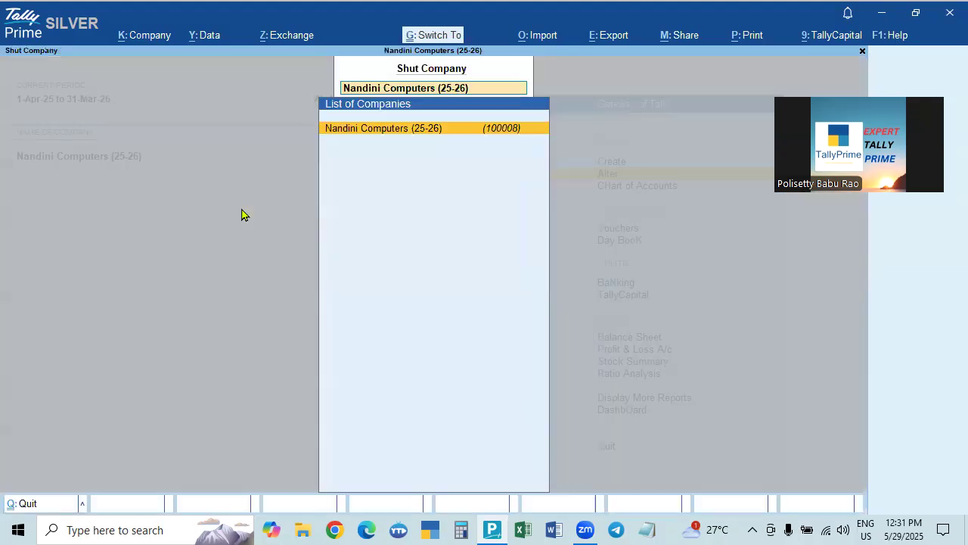
key(Return)
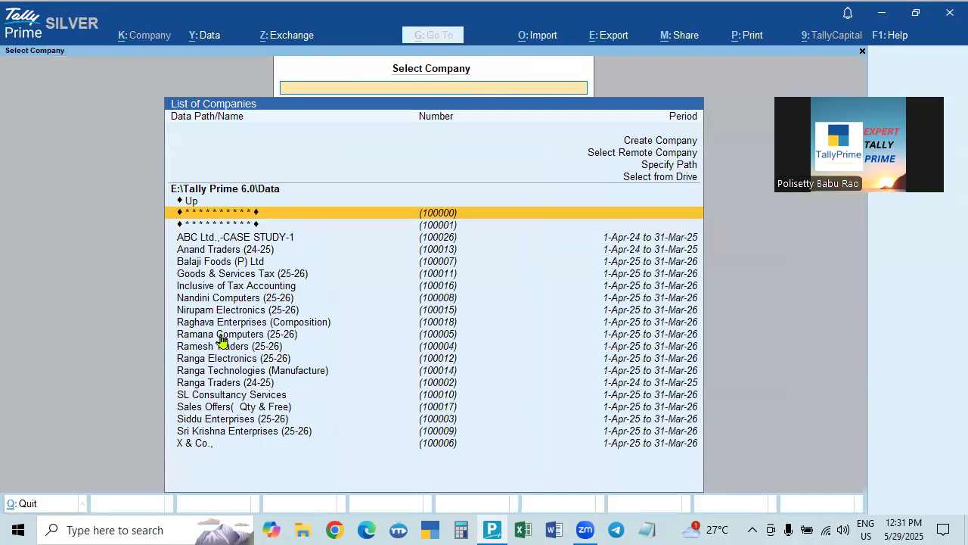
click(258, 302)
click(258, 306)
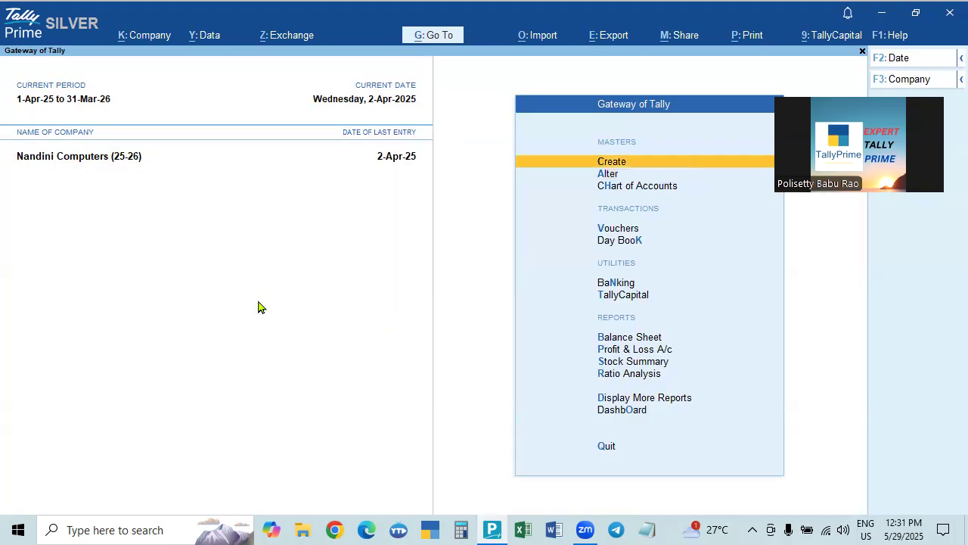
Step: Examine the voucher number options among a new sales voucher's additional details, and return to the Gateway of Tally
click(611, 229)
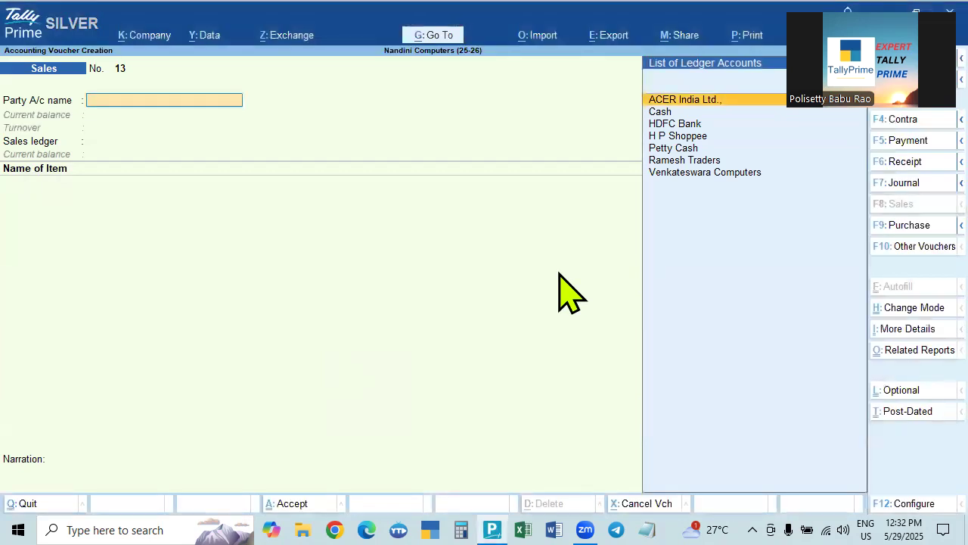
click(903, 333)
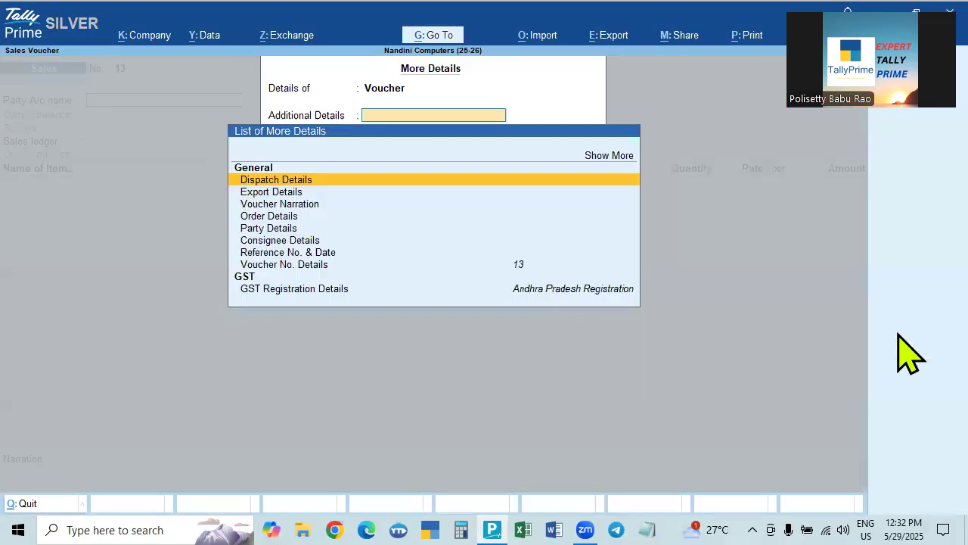
click(519, 267)
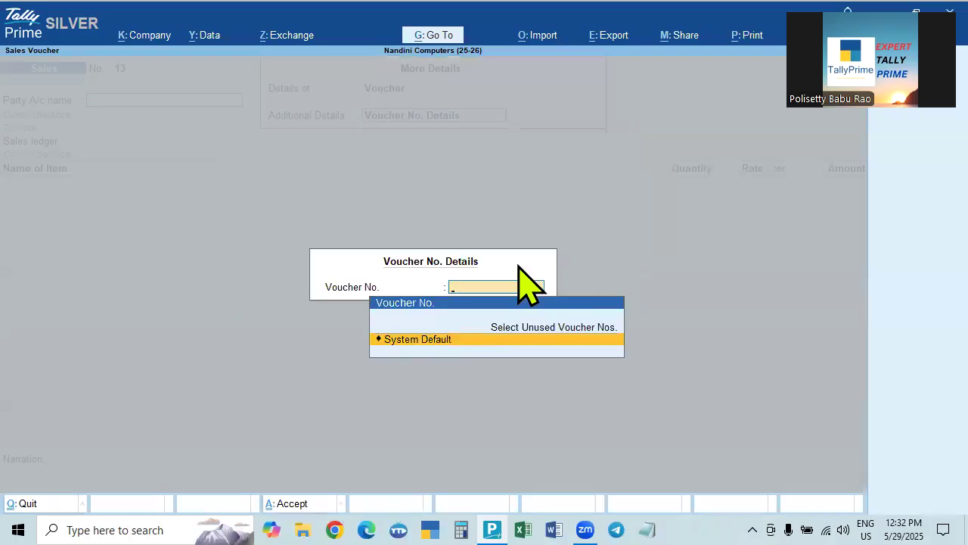
key(Escape)
key(Escape)
key(Escape)
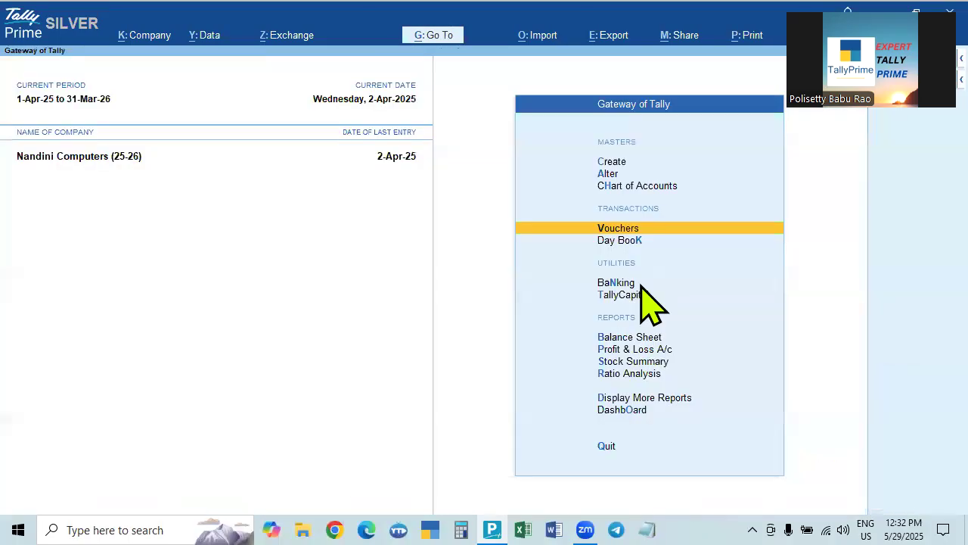
Step: Review the list of recorded vouchers in the Day Book and return to the Gateway of Tally
key(Return)
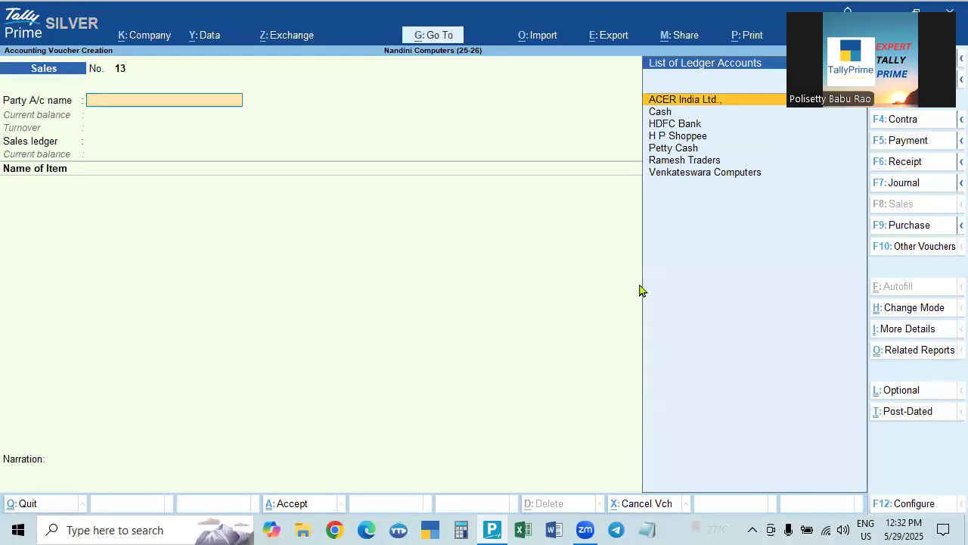
key(Escape)
key(Down)
key(Return)
key(Down)
key(Down)
key(Down)
key(Down)
key(Down)
key(Down)
key(Down)
key(Down)
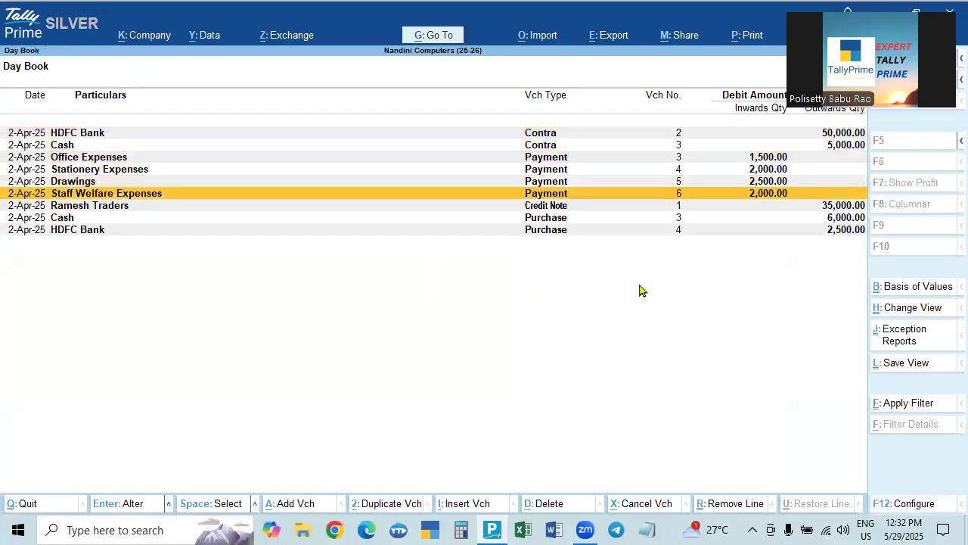
key(Escape)
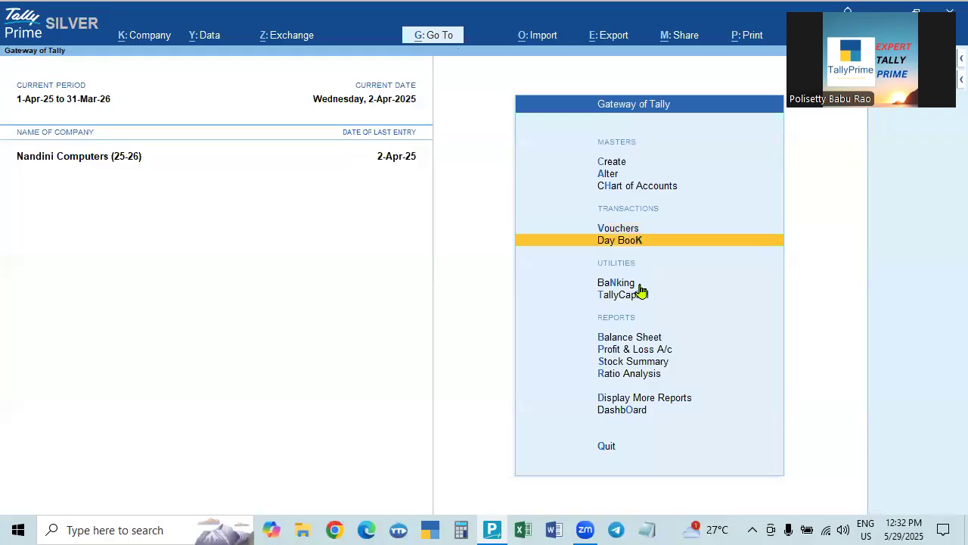
Step: Start a new sales voucher and set its date to the 2nd
key(Up)
key(Return)
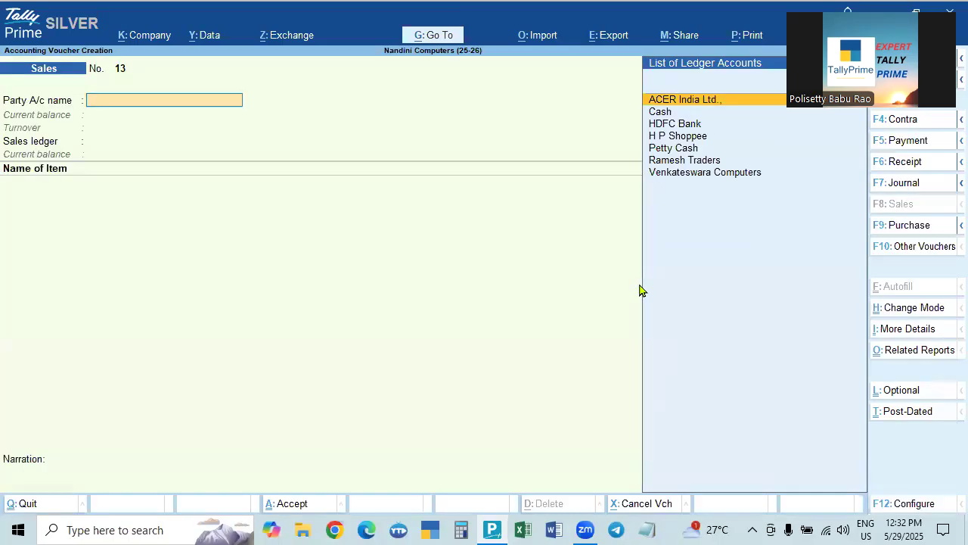
key(F2)
text(2.)
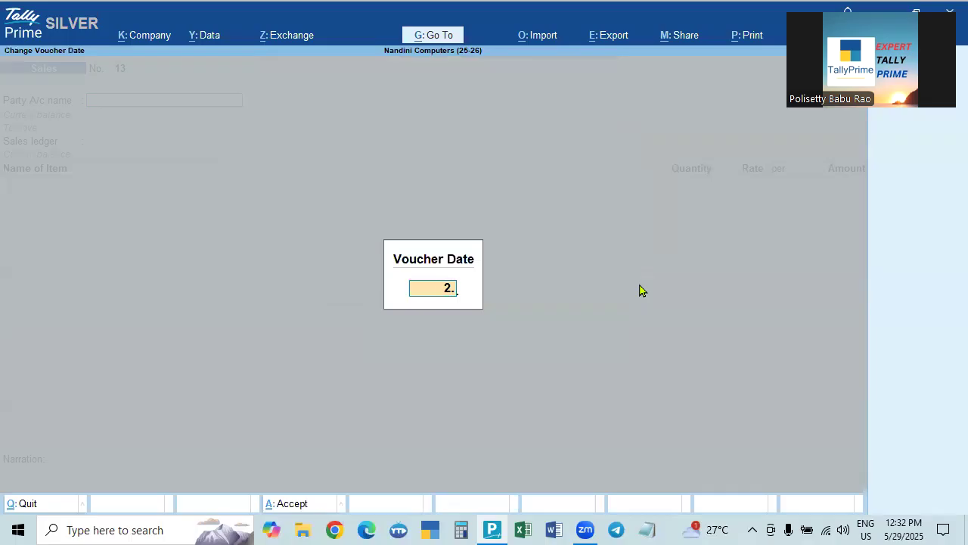
key(Return)
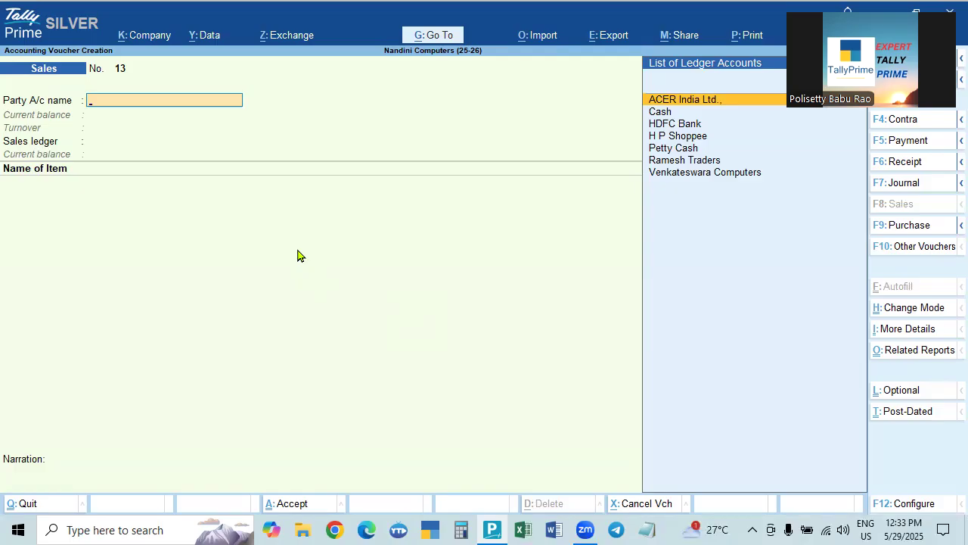
Step: Select Ramesh Traders as the voucher's party account and back out of the party details to the party name
key(Down)
key(Down)
key(Down)
key(Down)
key(Down)
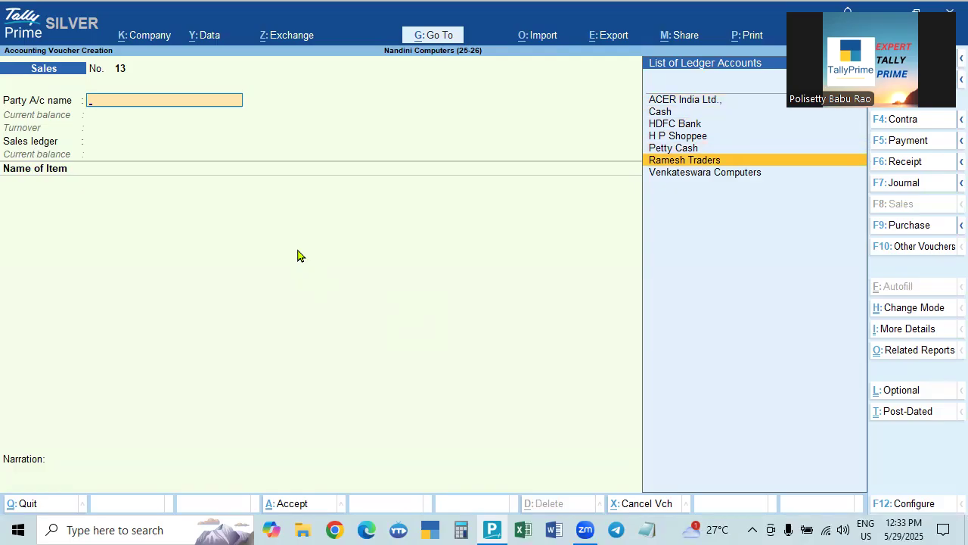
key(Return)
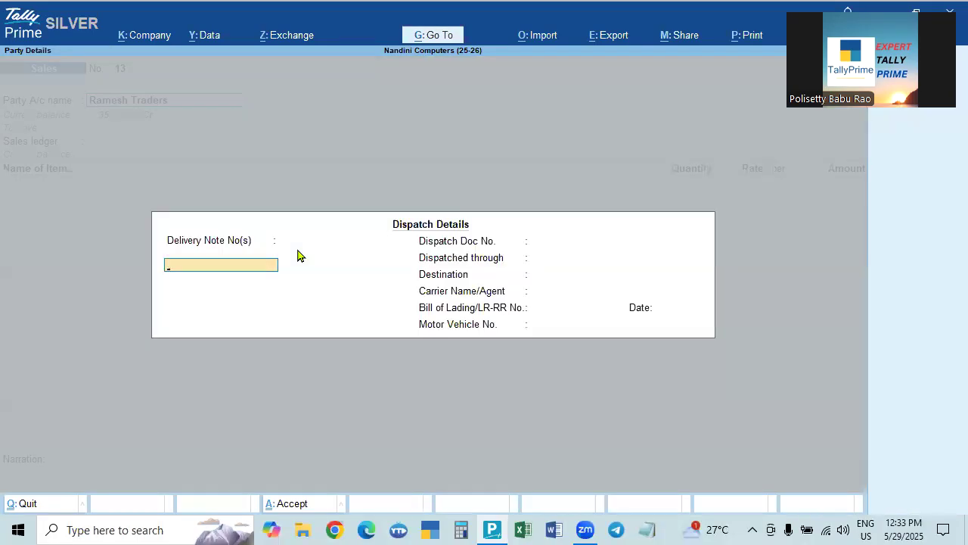
key(ctrl+a)
text(``)
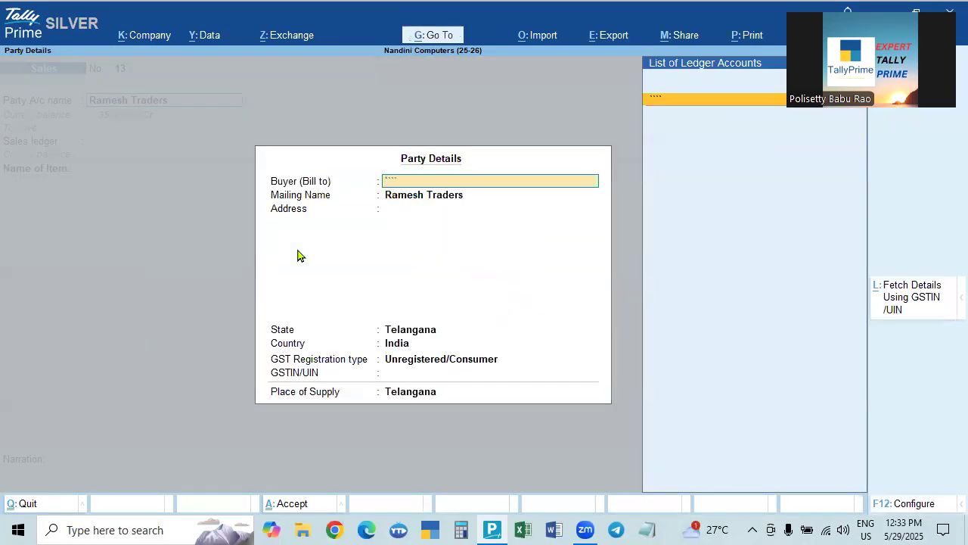
key(BackSpace)
key(BackSpace)
key(Escape)
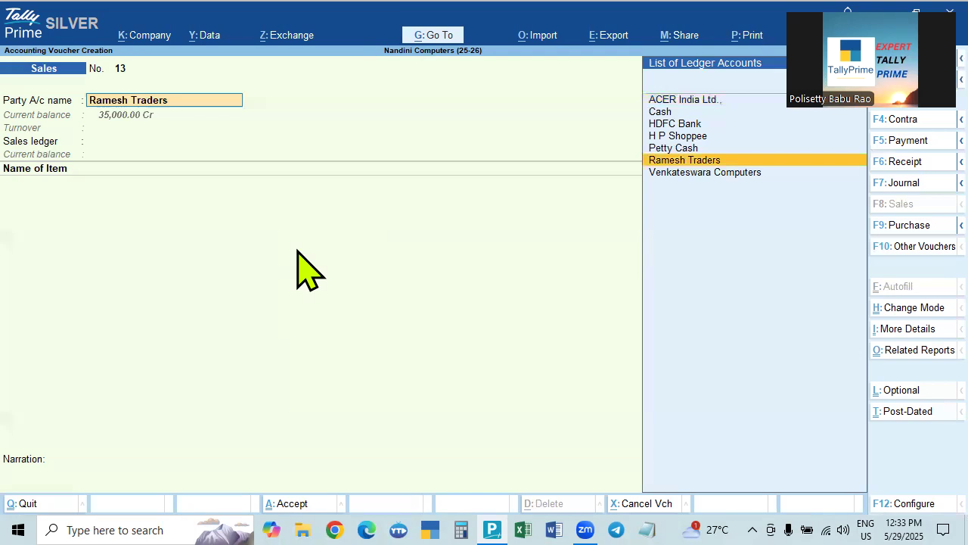
Step: Alter the Ramesh Traders ledger from the voucher: enter the address and pincode, keep Telangana as the state, and save
key(ctrl+Return)
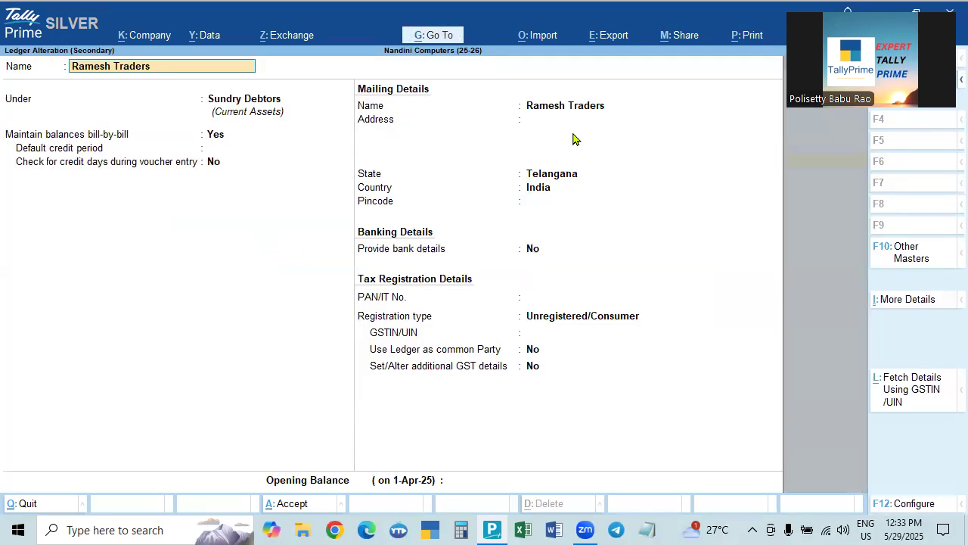
click(581, 111)
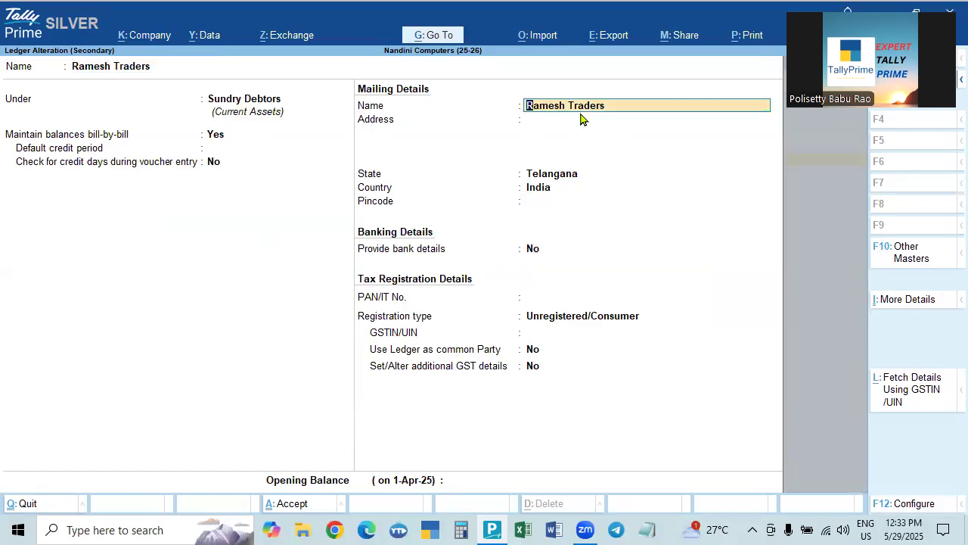
click(582, 119)
text(Hyderabad)
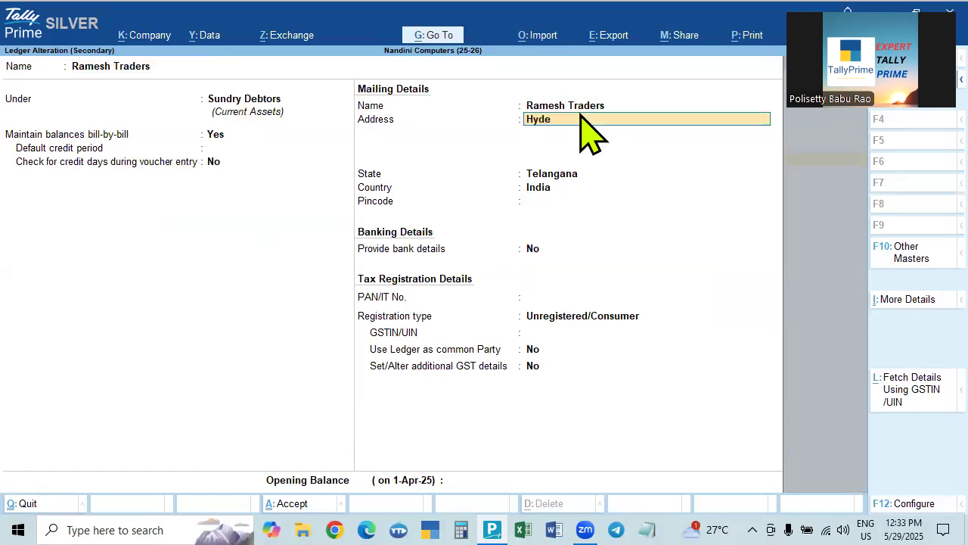
key(Return)
key(Return)
key(Return)
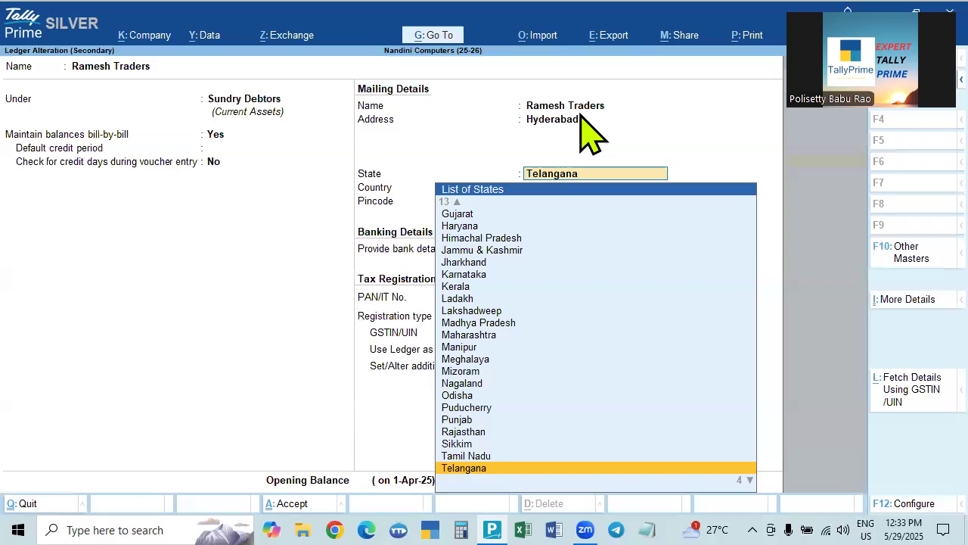
text(500038)
key(Return)
key(Return)
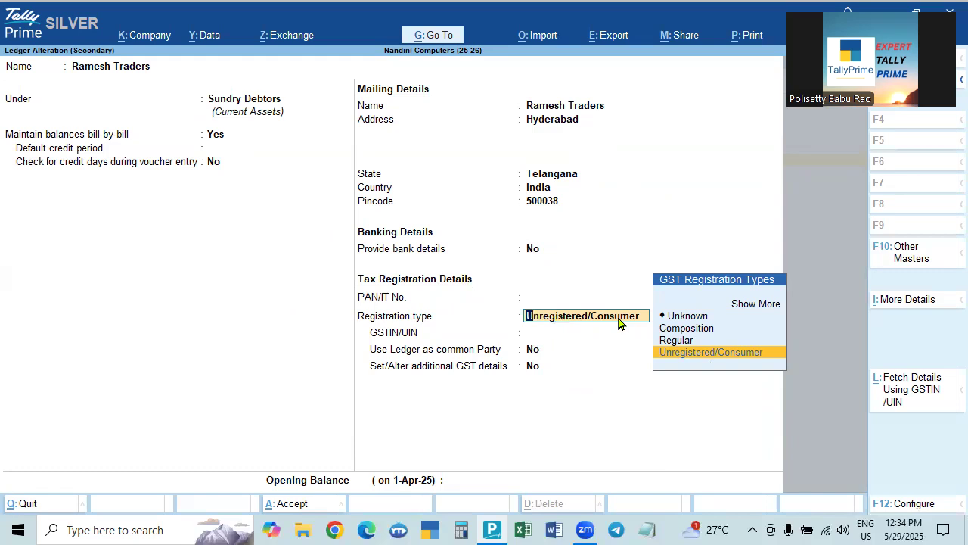
key(ctrl)
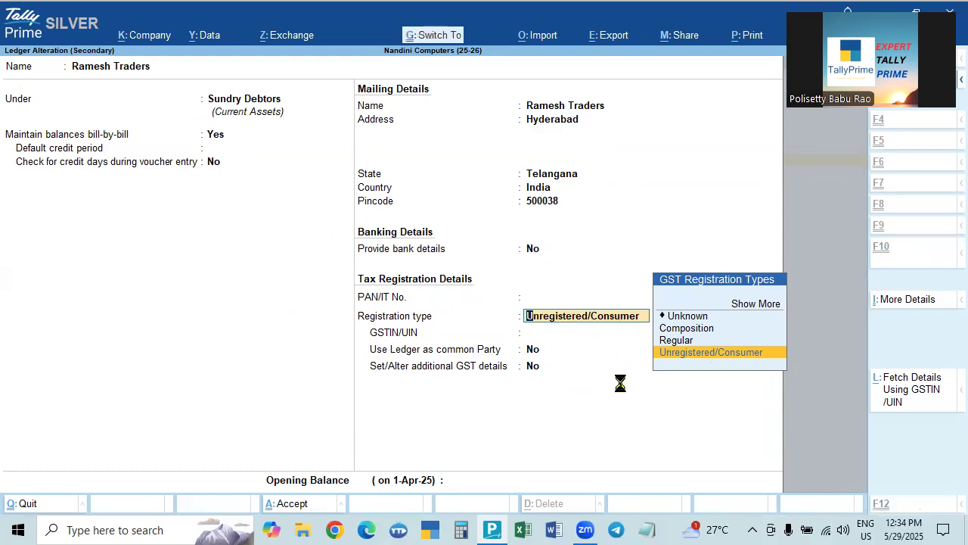
key(ctrl+a)
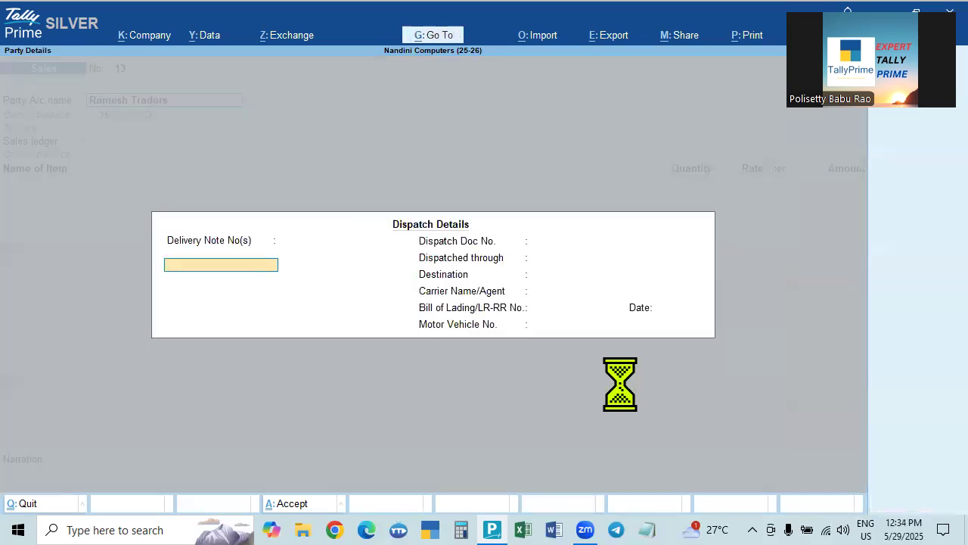
Step: Accept the blank dispatch details and the party details, and choose Sales as the voucher's sales ledger
key(ctrl+a)
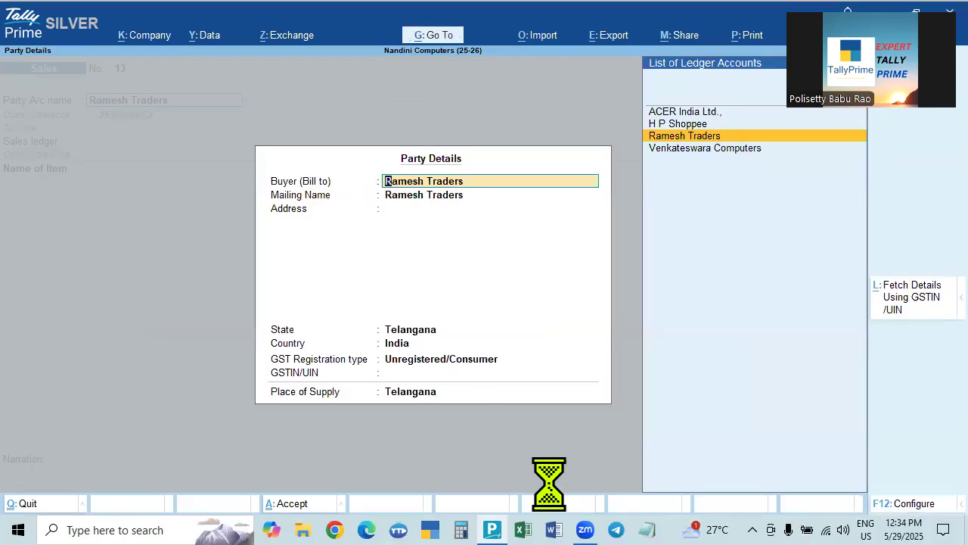
key(ctrl+a)
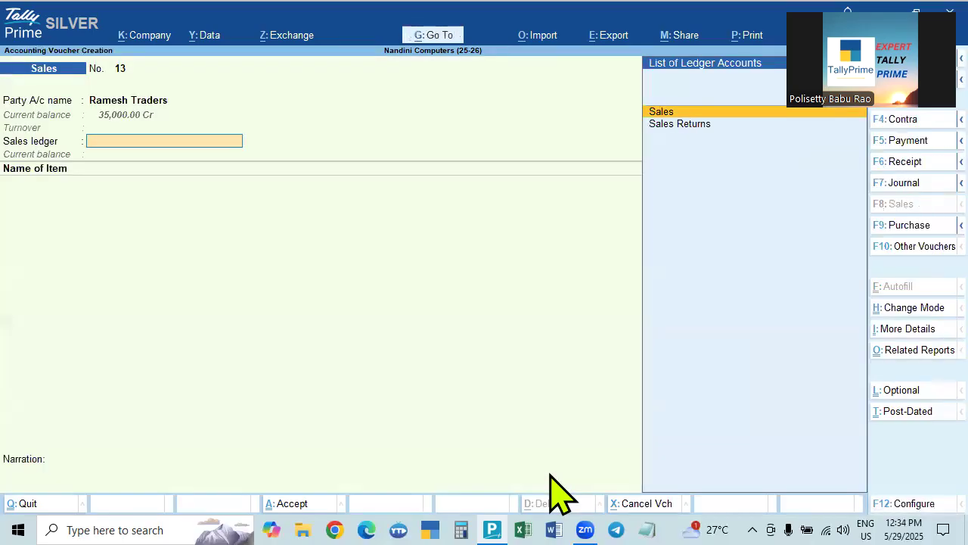
key(Return)
Step: Open the Sales ledger for alteration from the voucher, keeping it under Sales Accounts with Not Applicable as its ledger type
key(BackSpace)
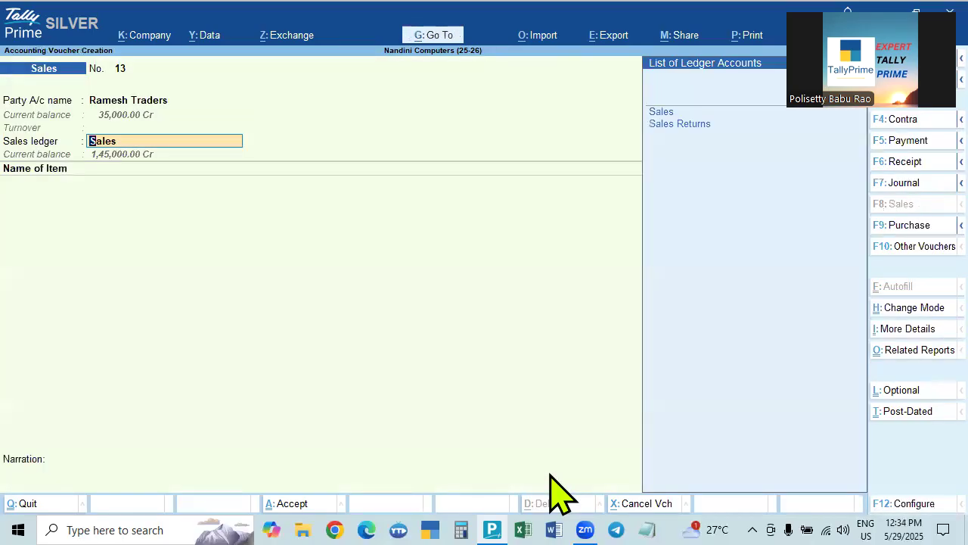
key(ctrl+Return)
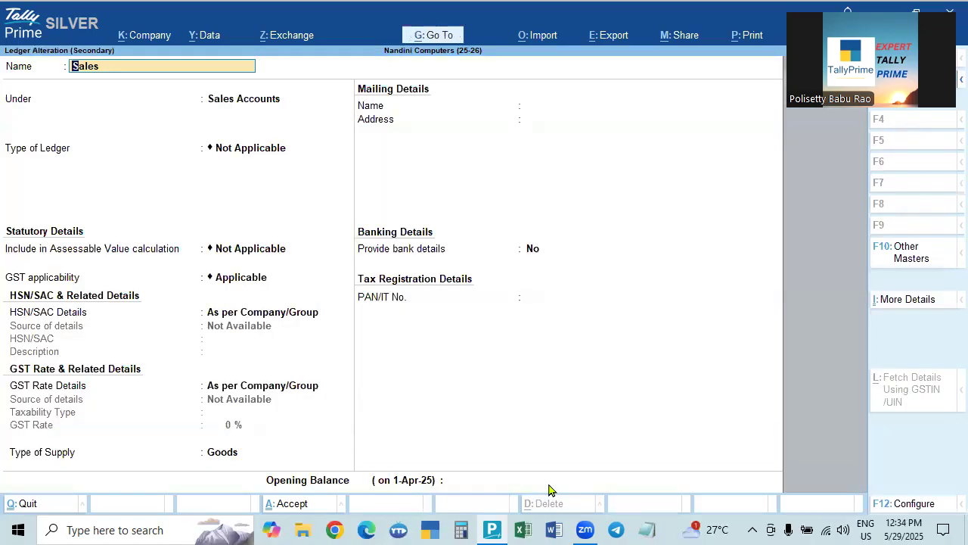
key(Return)
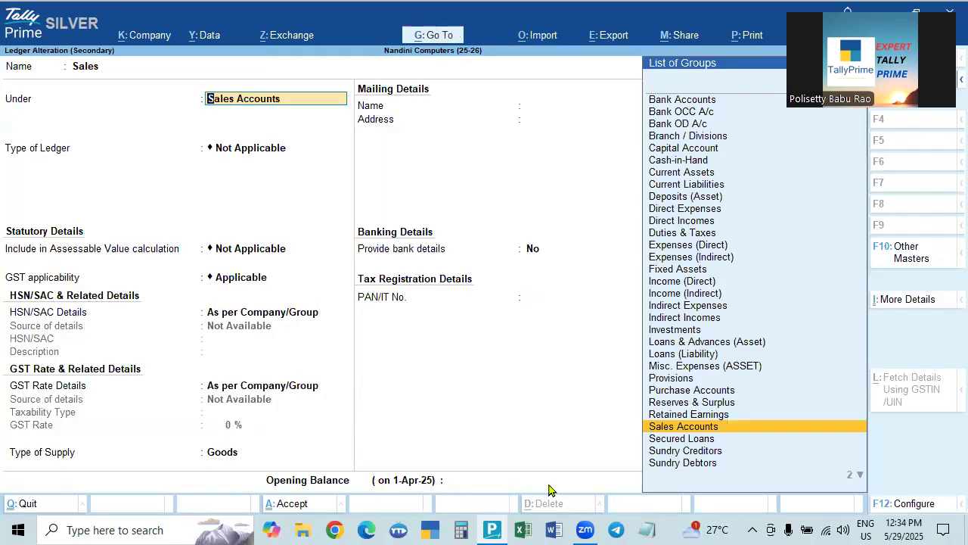
key(Return)
key(Return)
key(Return)
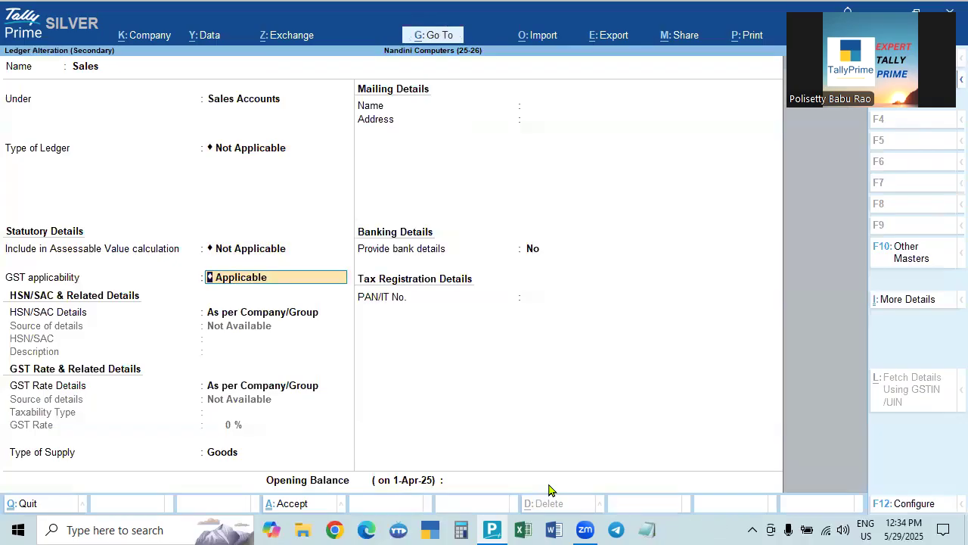
Step: Keep the Sales ledger's GST applicability and its As per Company/Group HSN and rate details, and choose Goods as type of supply
key(Return)
key(Return)
key(Return)
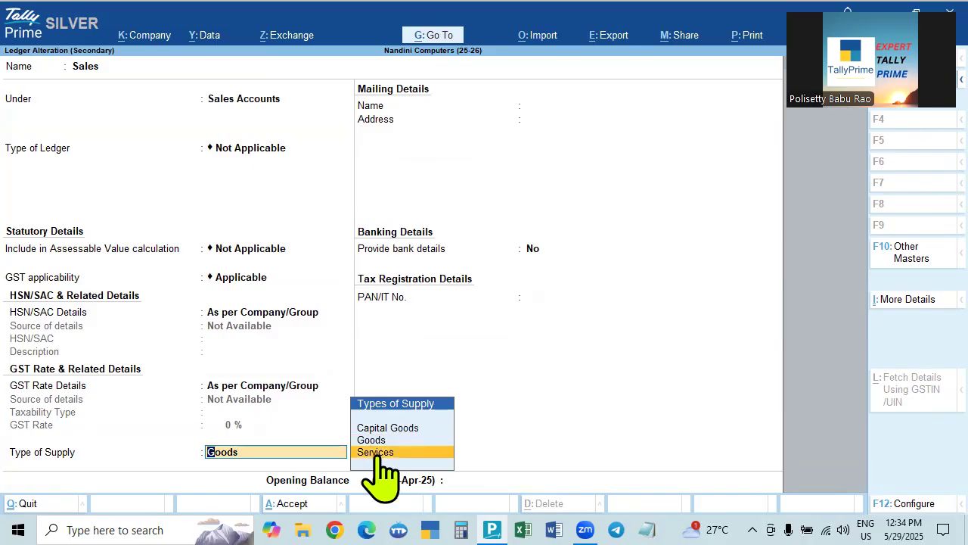
key(Up)
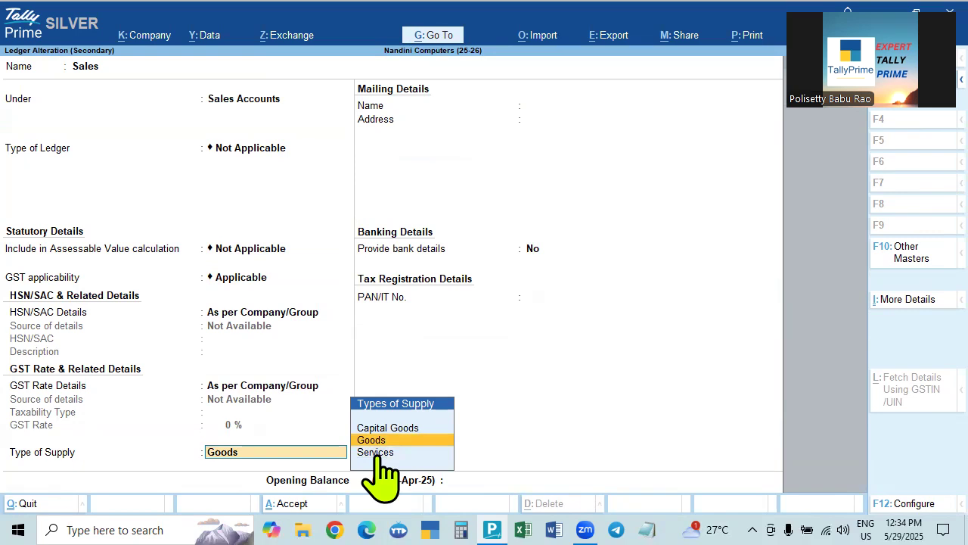
key(Up)
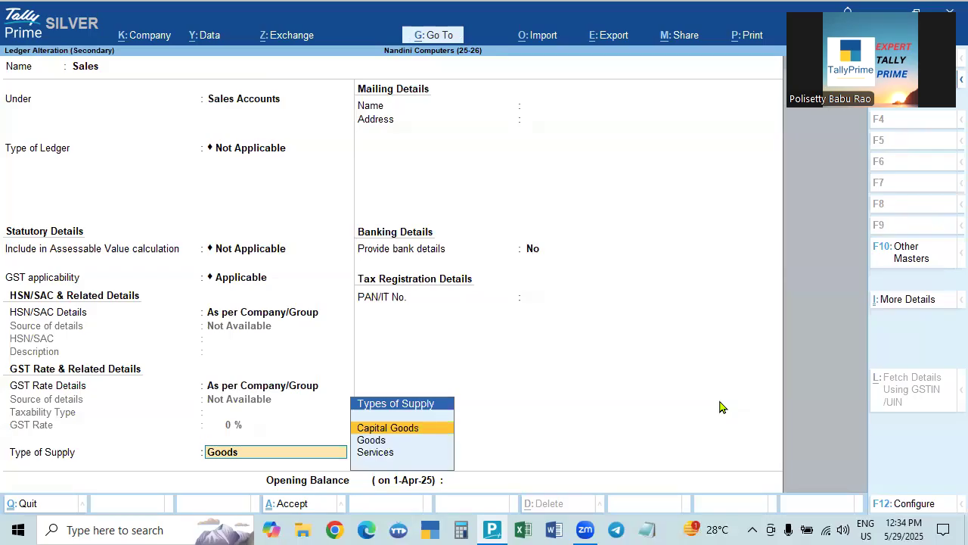
key(Down)
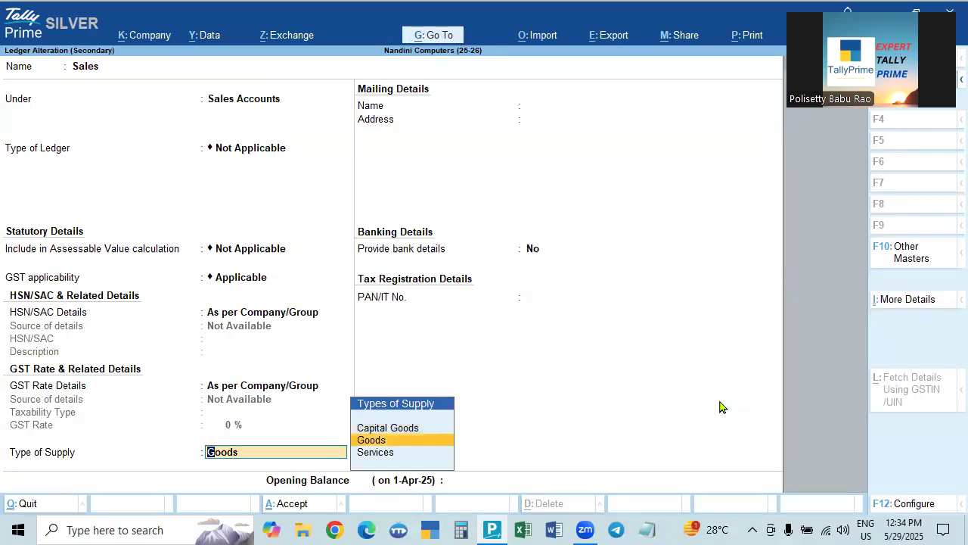
key(Return)
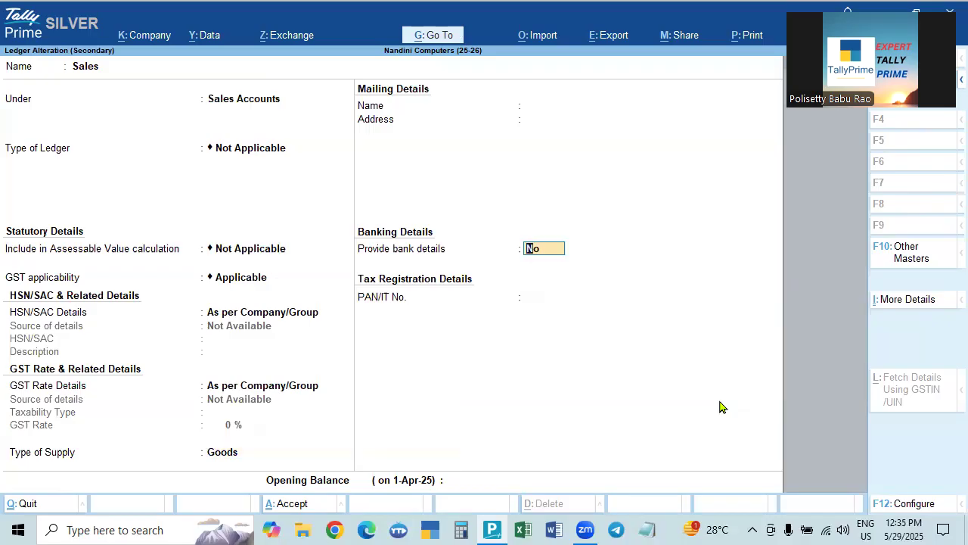
Step: Save the Sales ledger and add Acer Computers as the first voucher item, 2 Nos at a rate of 35,000
key(ctrl+a)
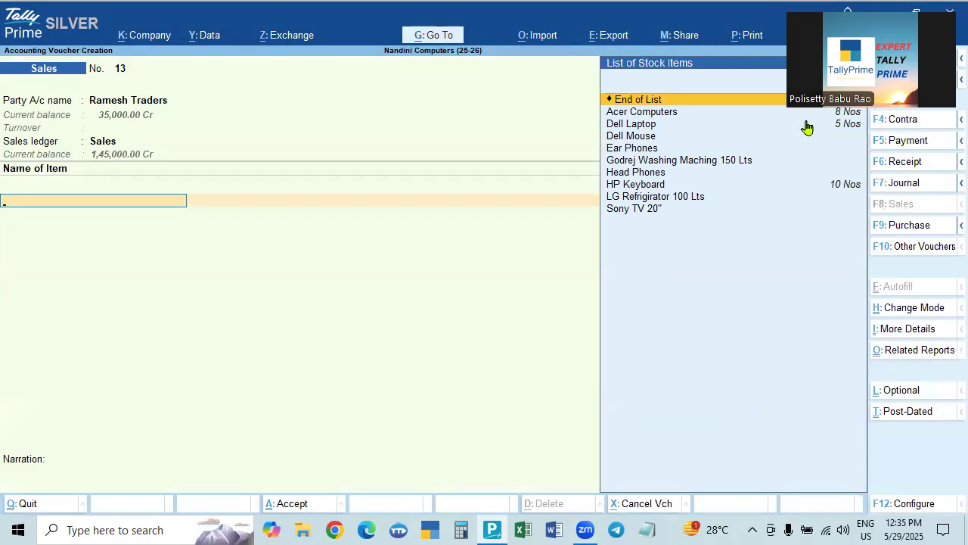
click(632, 186)
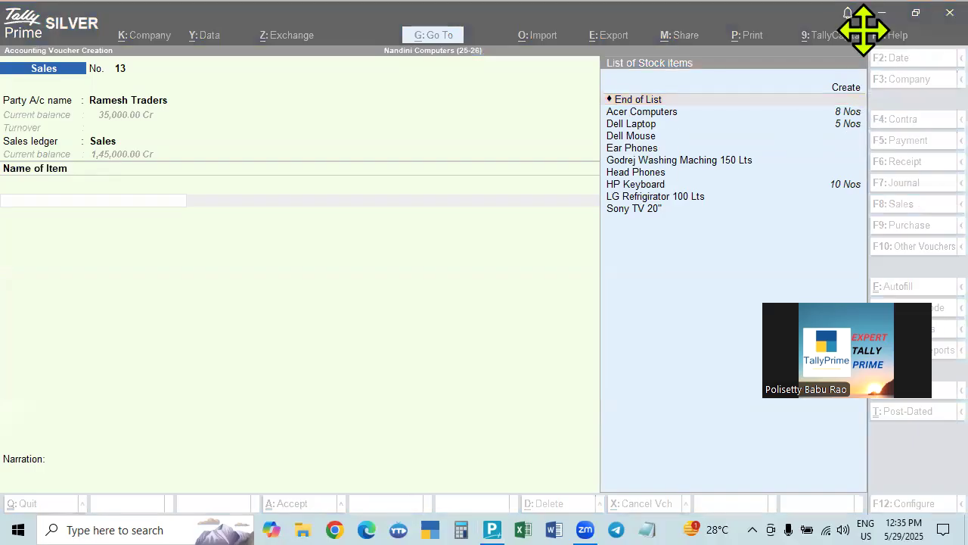
click(663, 124)
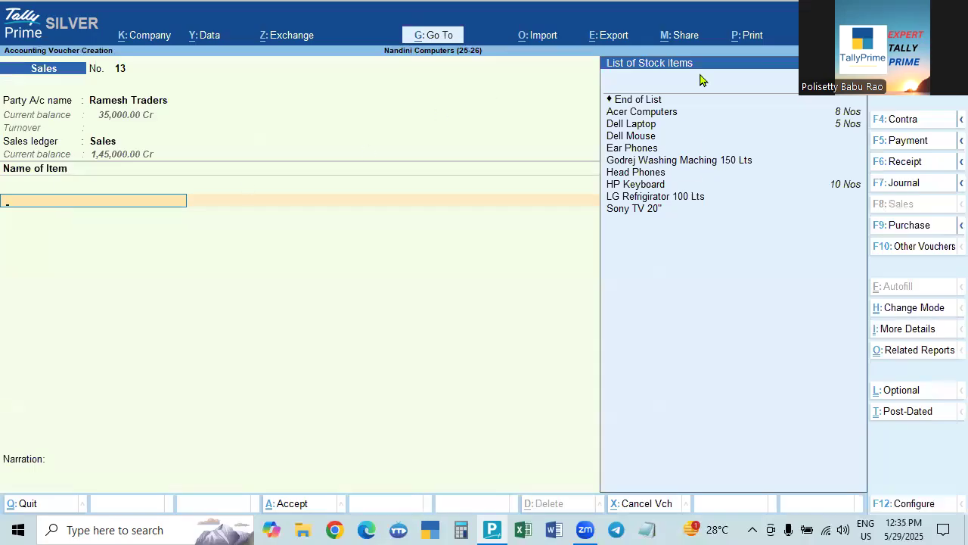
click(647, 114)
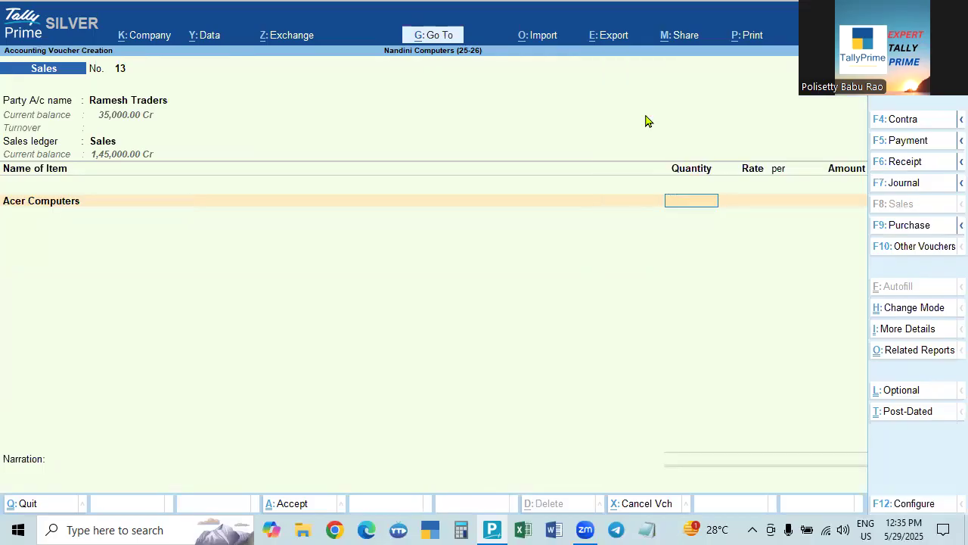
text(2)
key(Return)
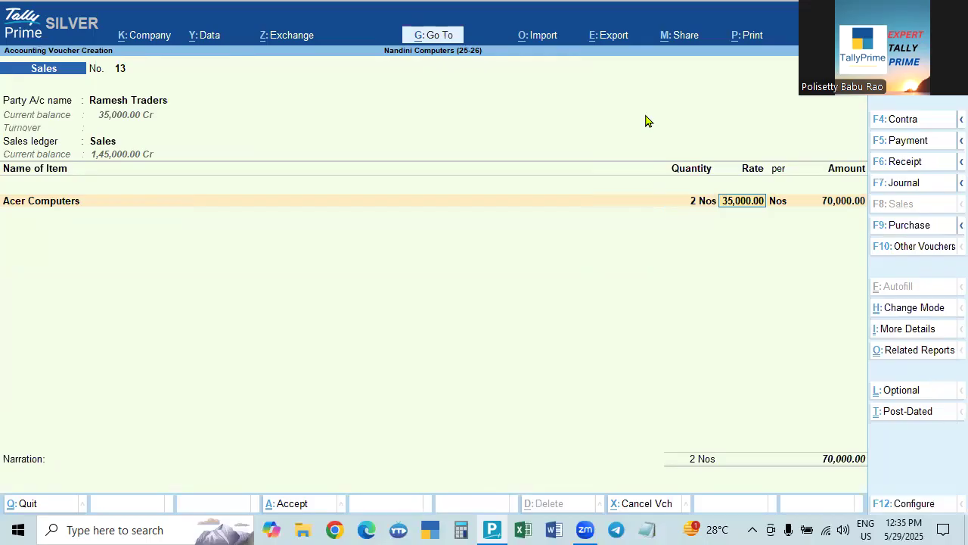
key(Return)
key(Return)
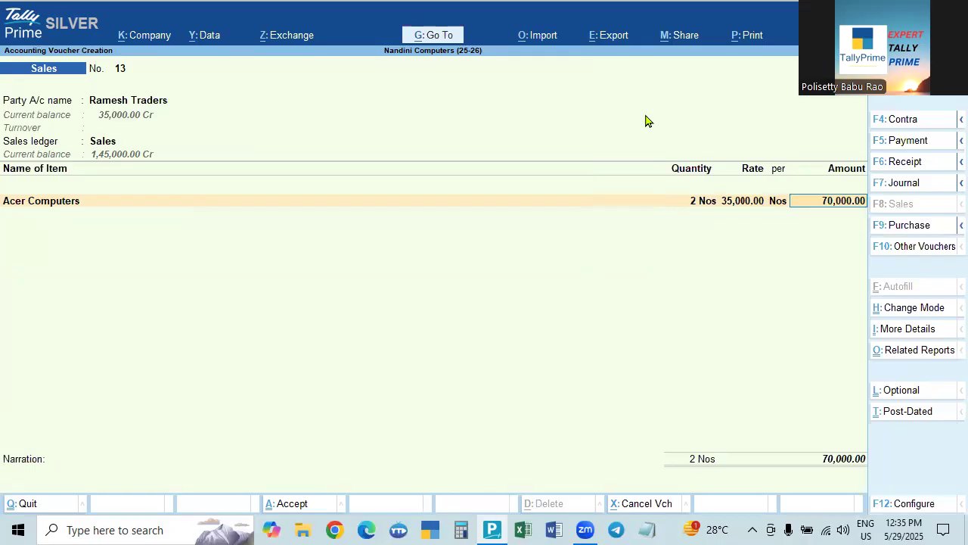
key(Return)
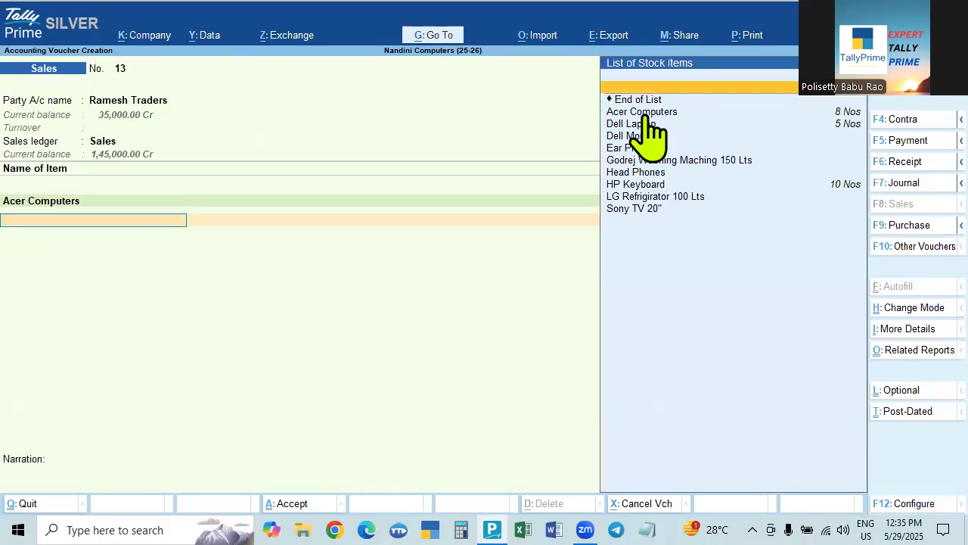
Step: Add HP Keyboard as the second voucher item with a quantity of 5 Nos and a rate of 500
click(648, 188)
text(5)
key(Return)
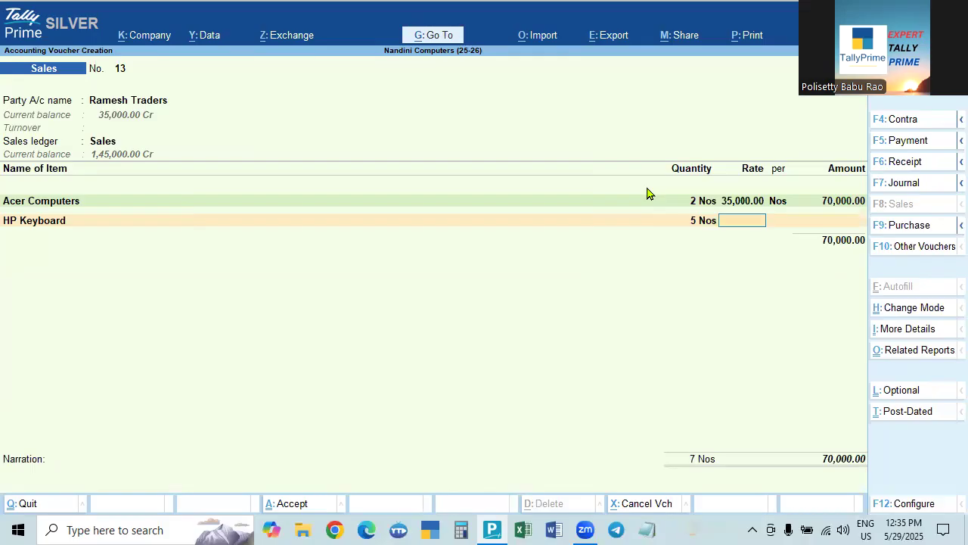
text(450)
key(BackSpace)
key(BackSpace)
key(BackSpace)
text(500)
key(Return)
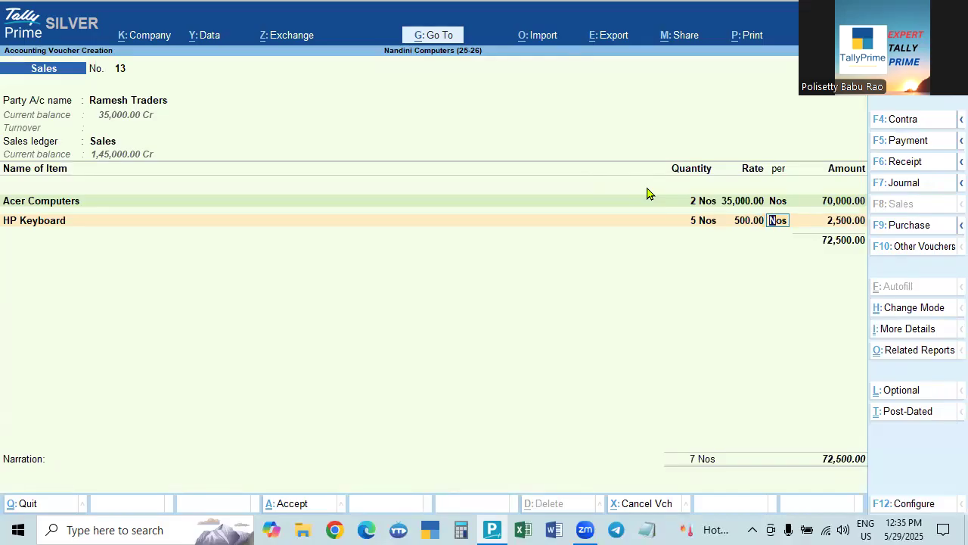
Step: Re-enter the HP Keyboard quantity as 5 Nos, set its rate to 400, and end the item list
key(BackSpace)
key(BackSpace)
key(Return)
click(690, 220)
key(Return)
click(690, 222)
text(45)
key(BackSpace)
key(BackSpace)
text(5)
key(Return)
text(35)
key(BackSpace)
key(BackSpace)
text(450)
key(Return)
key(BackSpace)
text(400)
key(Return)
key(Return)
key(Return)
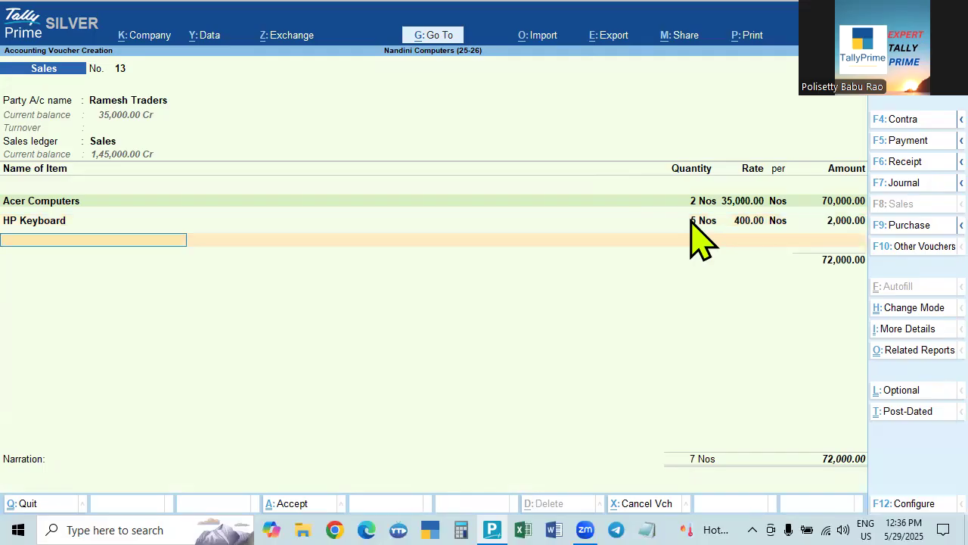
key(Return)
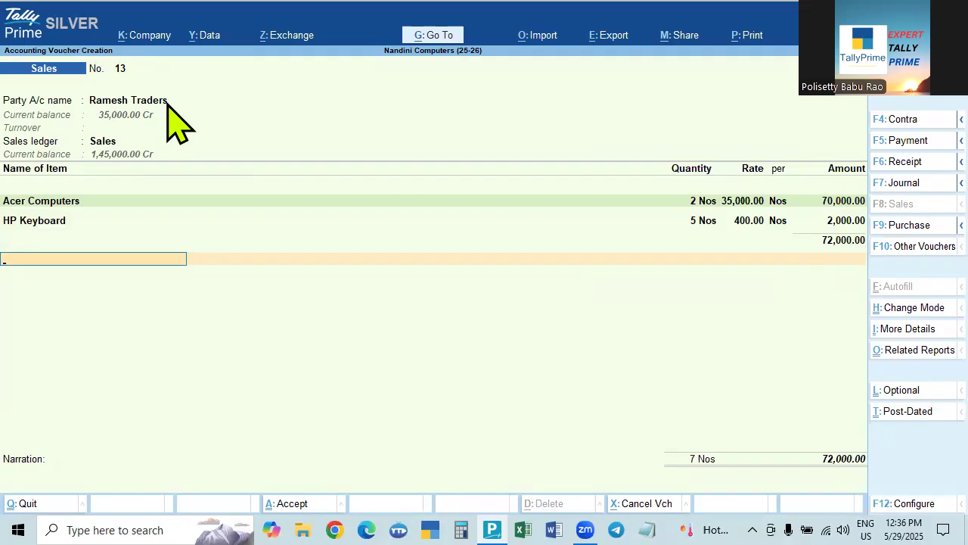
Step: Open the Ramesh Traders ledger from the voucher's party field, check its details, and close it without saving
scroll(167, 104, up, 3)
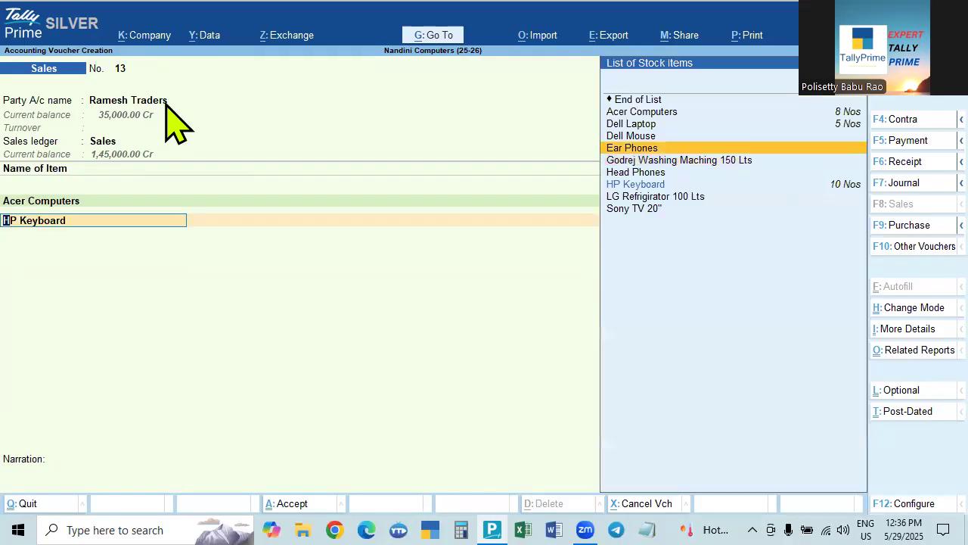
click(166, 104)
key(ctrl+Return)
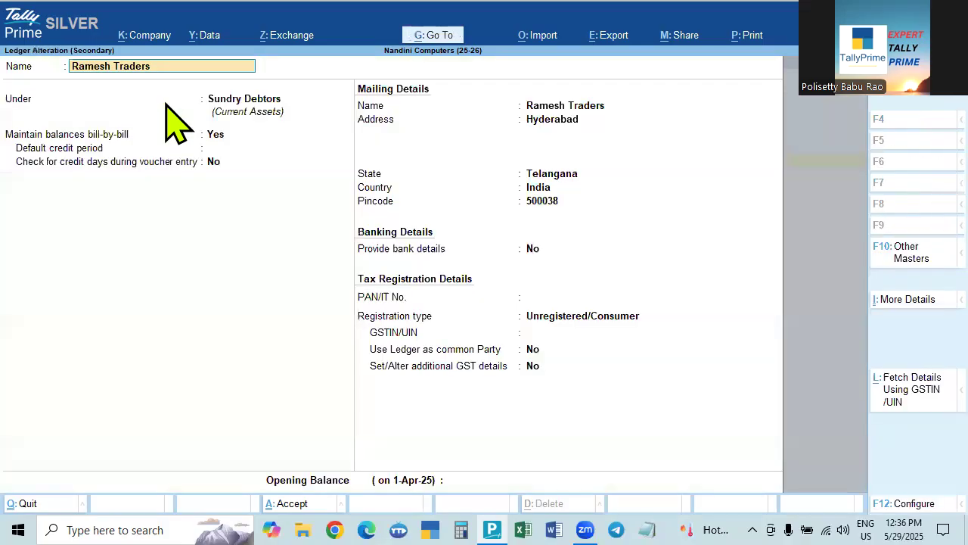
key(Escape)
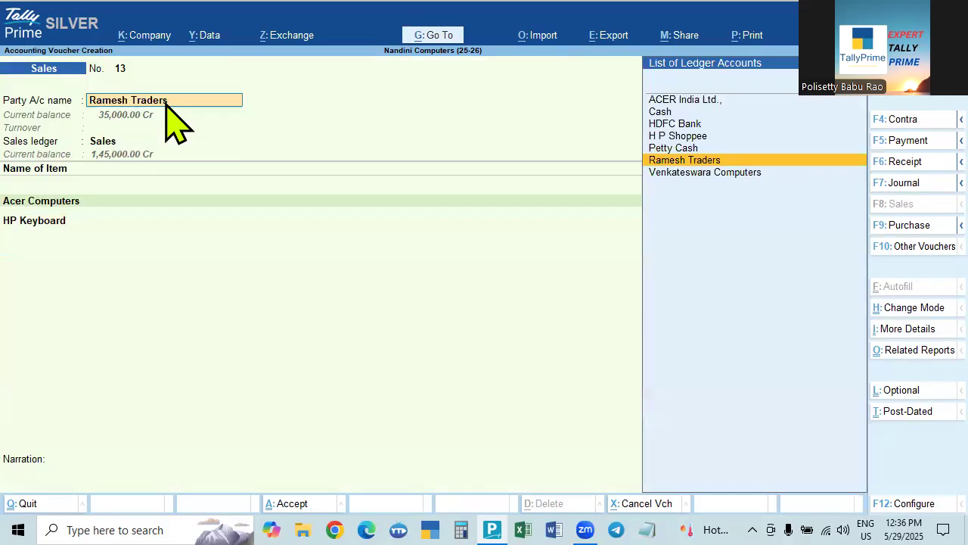
Step: Keep the HP Keyboard line's values and add the CGST ledger below the item subtotal
click(46, 227)
key(Return)
key(Return)
key(Return)
key(Return)
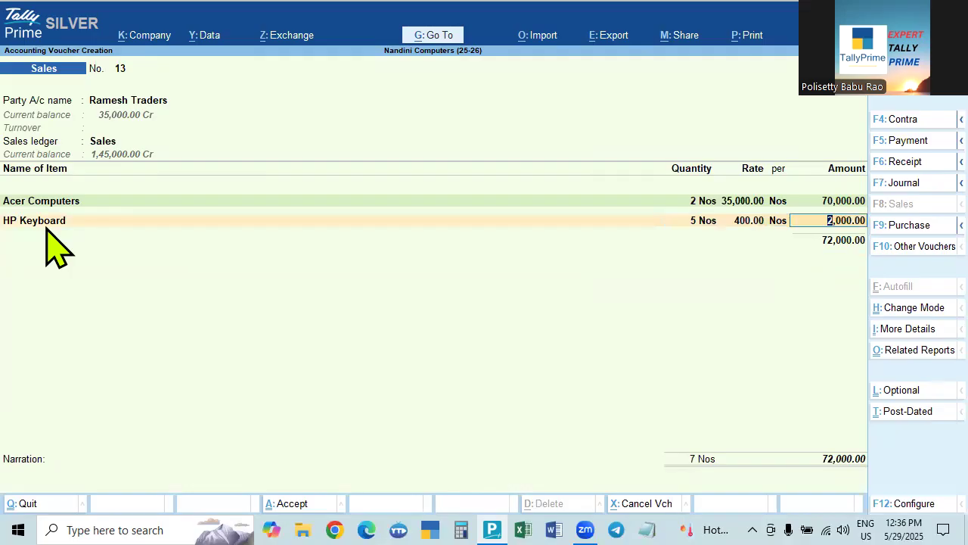
key(Return)
key(Return)
text(Cg)
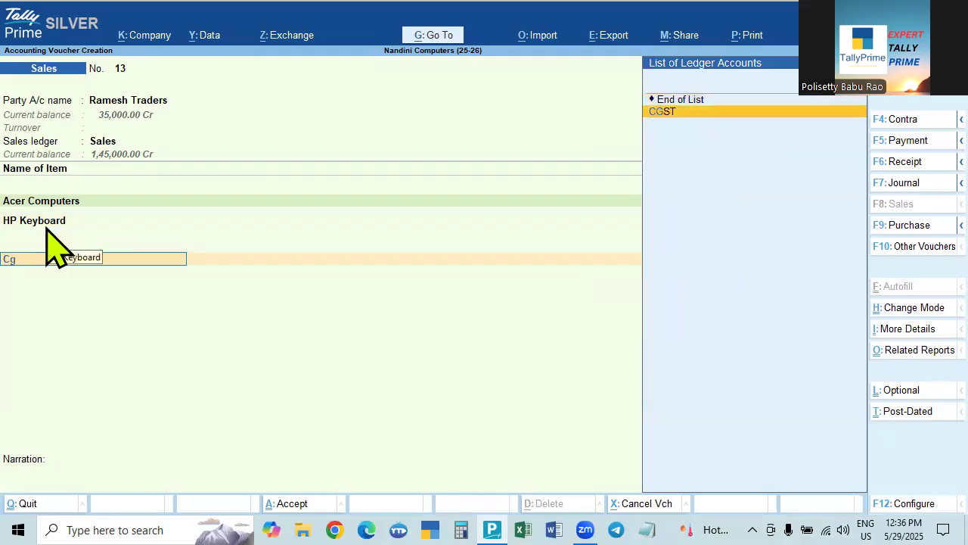
key(Return)
Step: Open the CGST ledger from the voucher, check its duty type and percentage settings, and accept it
key(BackSpace)
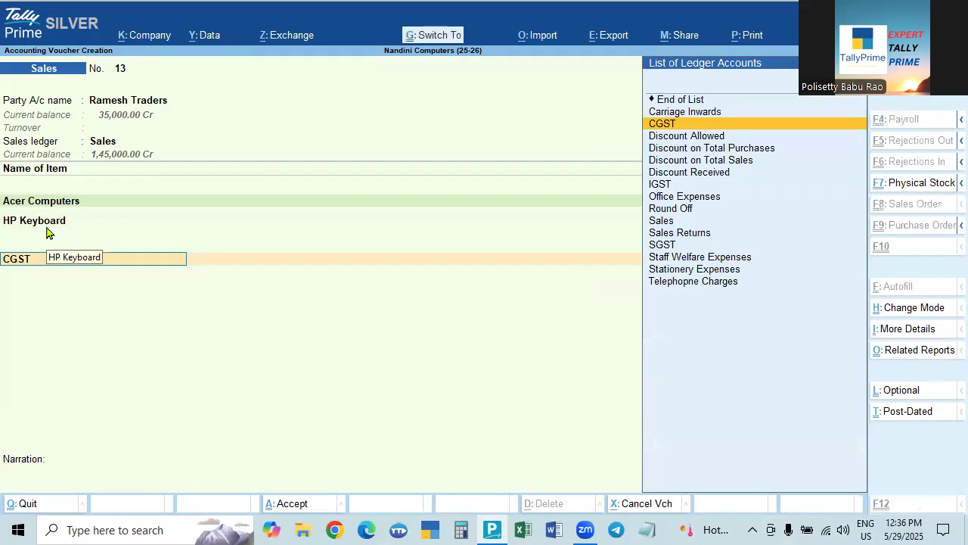
key(ctrl+Return)
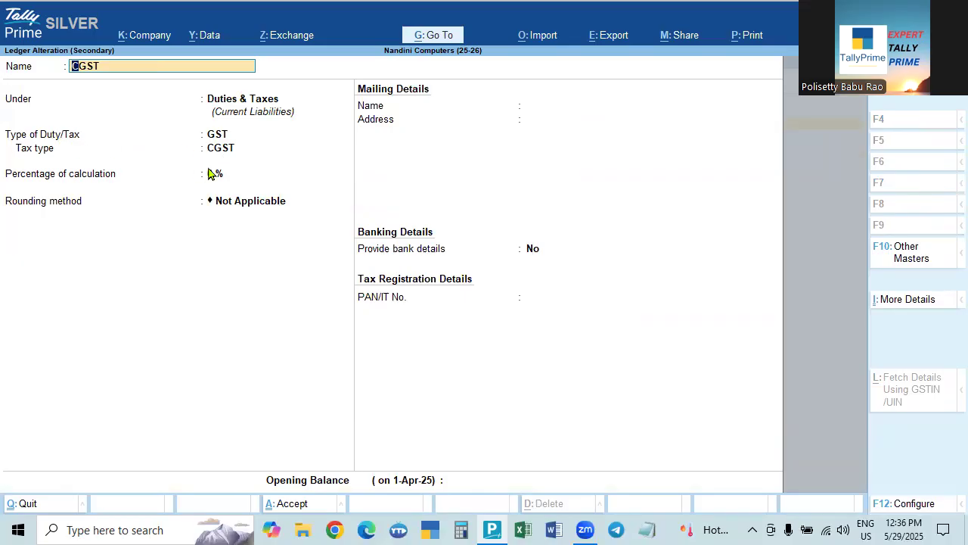
key(ctrl+a)
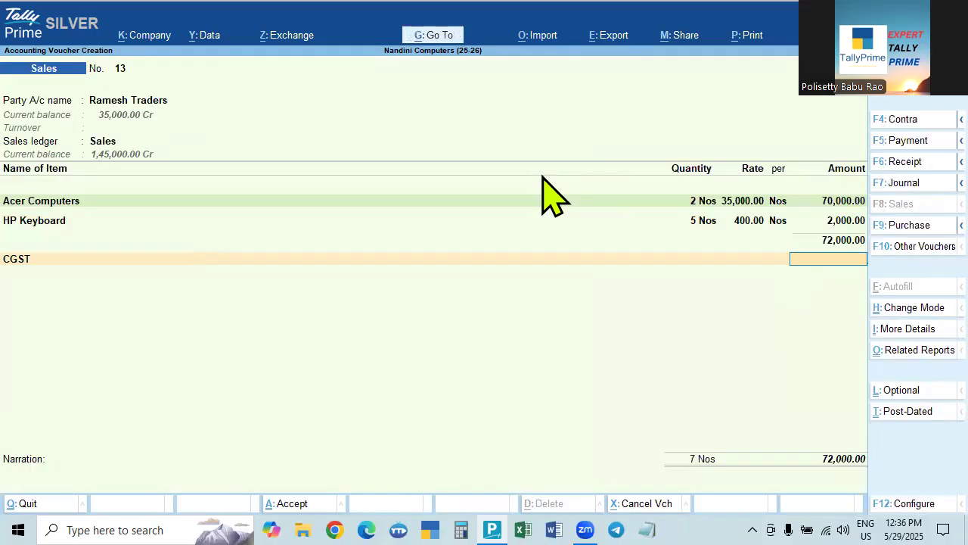
Step: Reopen the Ramesh Traders ledger from the voucher, review its group, address and registration details, and accept it
click(150, 104)
key(ctrl+Return)
key(Return)
key(Return)
key(Return)
key(Return)
key(Return)
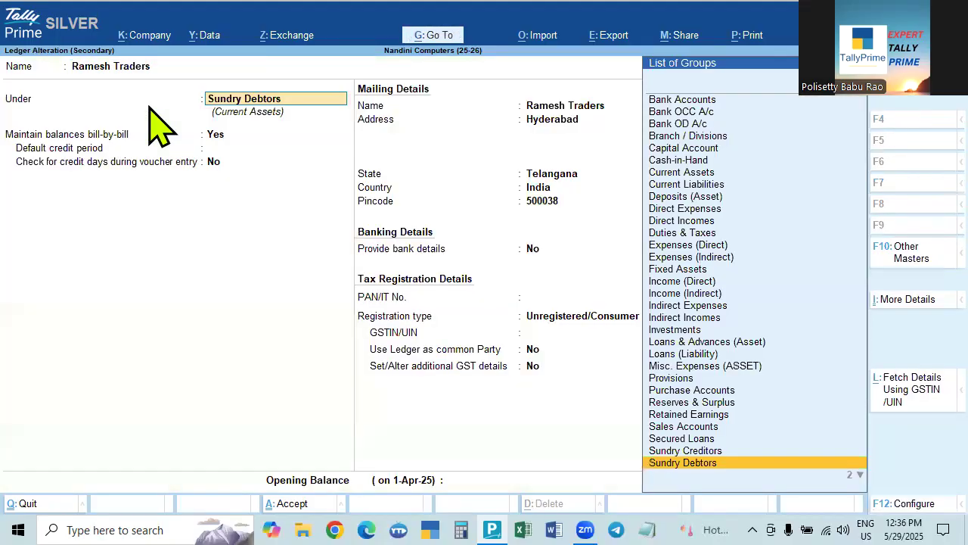
key(ctrl+a)
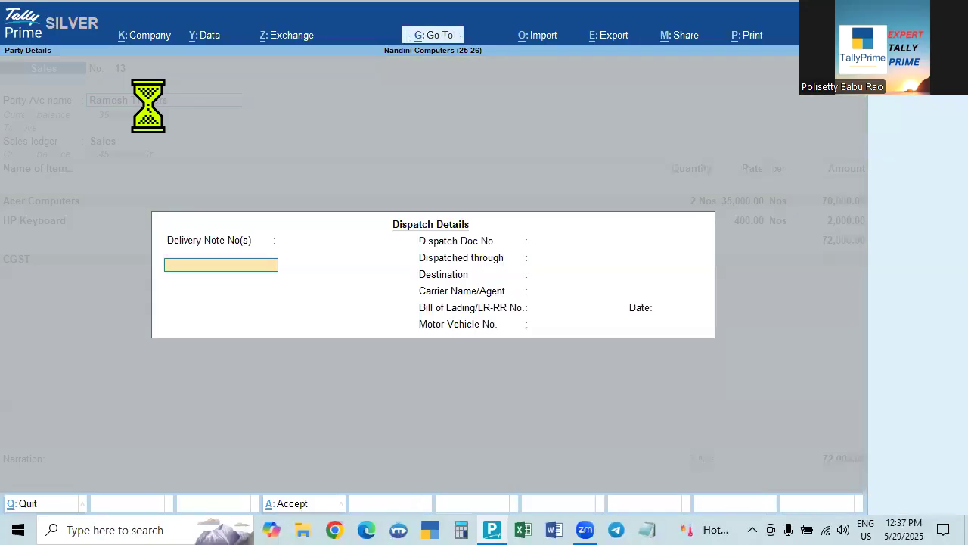
Step: Accept the blank dispatch details and the Ramesh Traders party details, keeping Telangana as place of supply
key(ctrl+a)
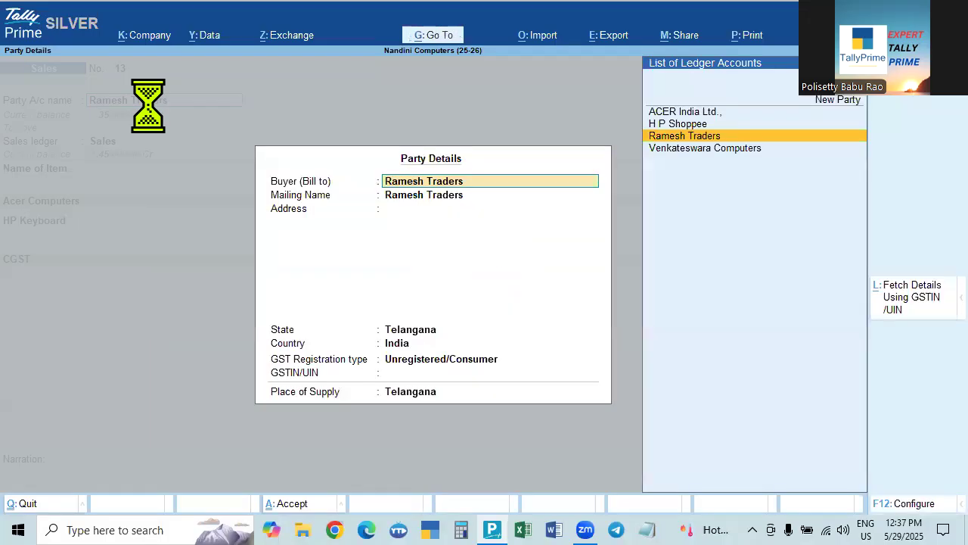
key(Return)
key(Return)
key(Return)
key(Return)
key(Return)
key(Return)
key(Return)
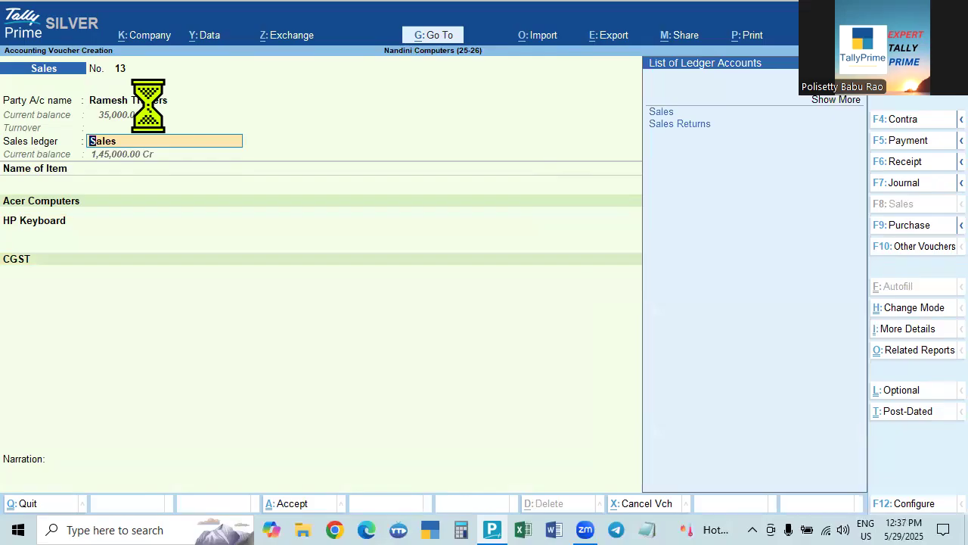
Step: Open the voucher's Sales ledger, review its statutory and GST details, and accept it
key(ctrl+Return)
key(Return)
key(Return)
key(Return)
key(Return)
key(Return)
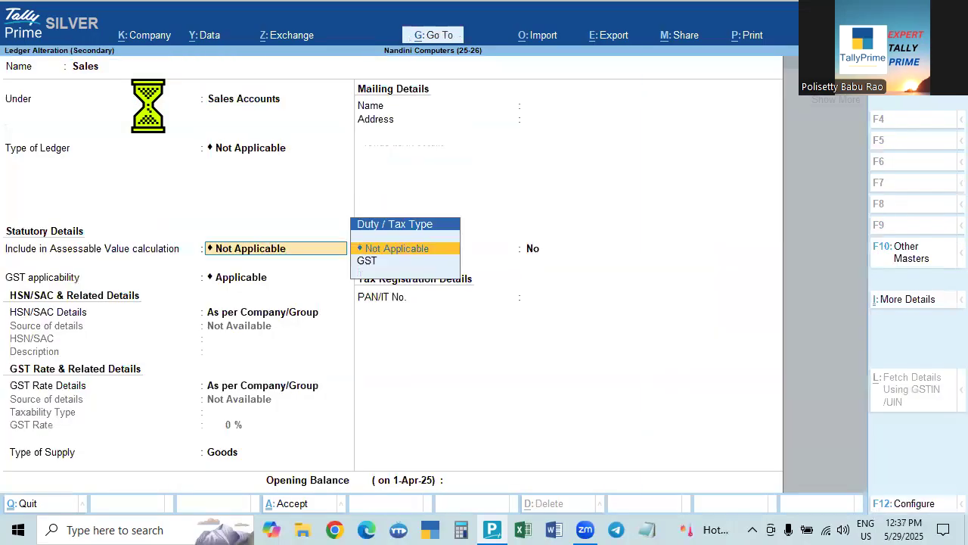
key(ctrl+a)
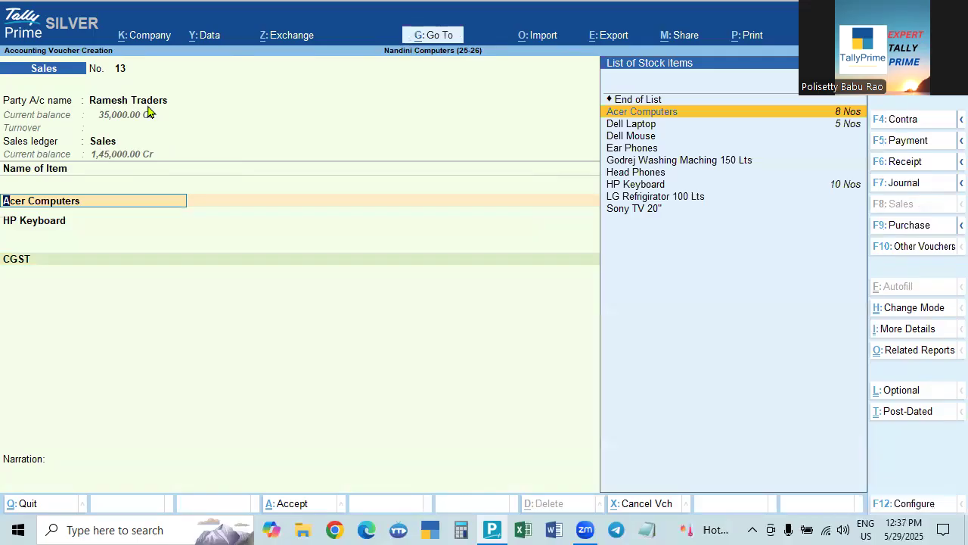
Step: Open the Acer Computers stock item from the voucher, review its HSN and GST rate details, and accept it
key(ctrl+Return)
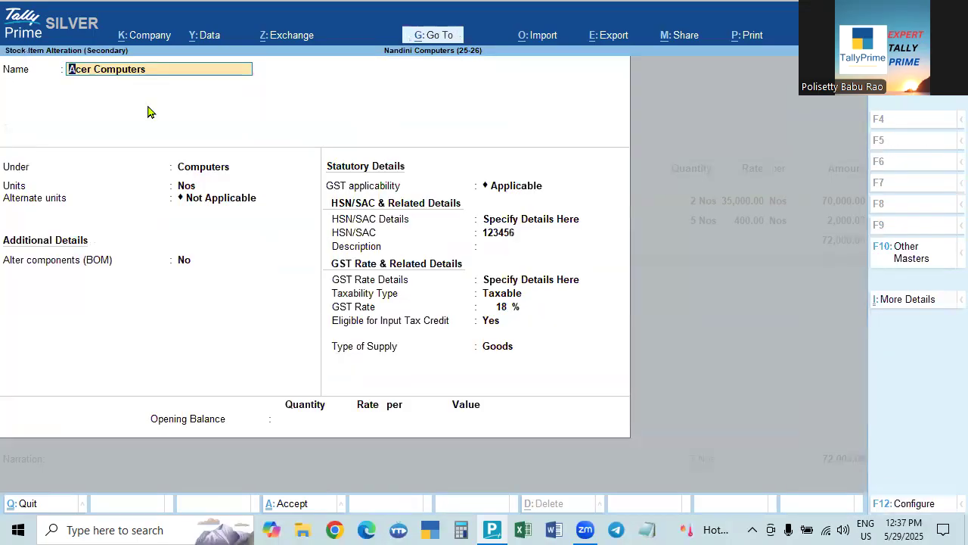
key(Return)
key(Return)
key(Return)
key(Return)
key(Return)
key(Return)
key(Return)
key(Return)
key(Return)
key(Return)
key(Return)
key(Return)
key(Return)
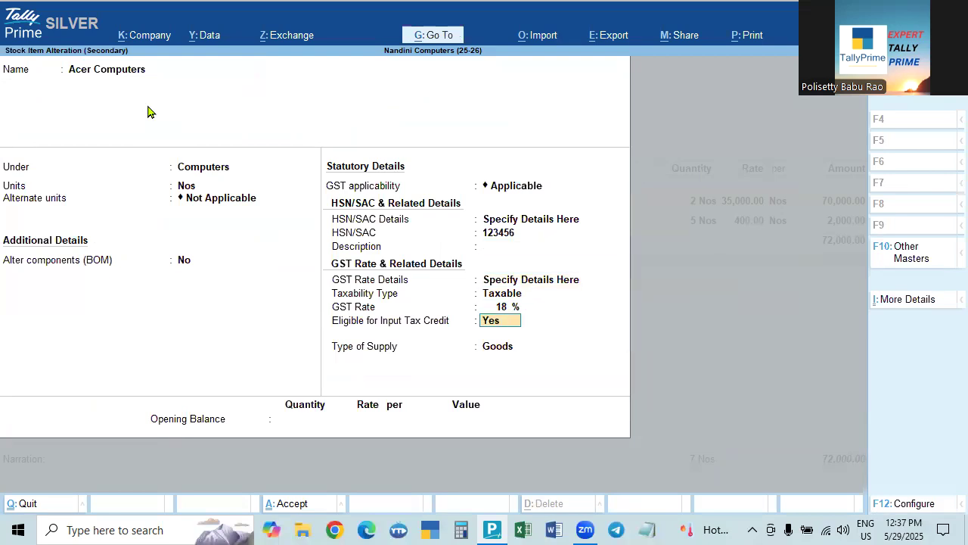
key(Return)
key(Return)
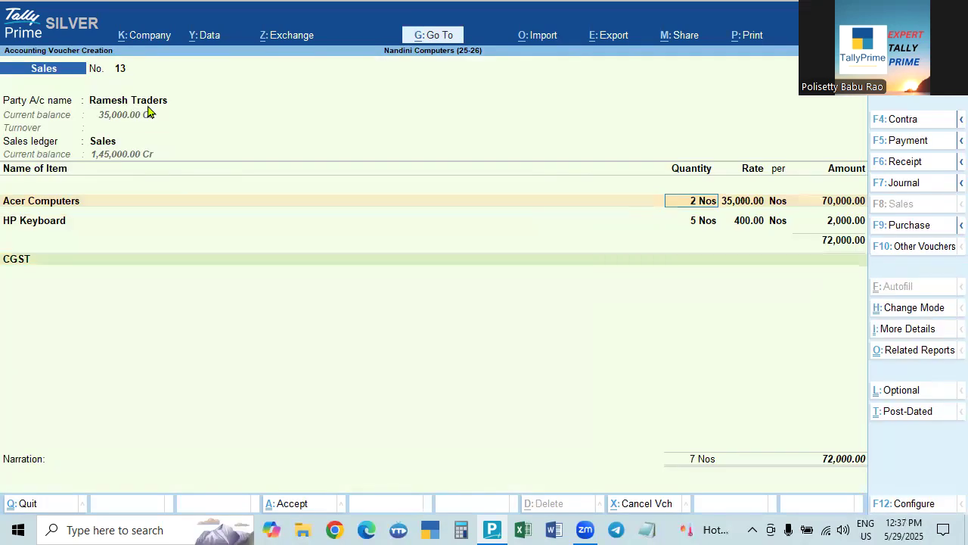
Step: Keep the Acer Computers line's values, then open the HP Keyboard stock item, review its HSN and GST rate details, and accept it
key(Return)
key(Return)
key(Return)
key(Return)
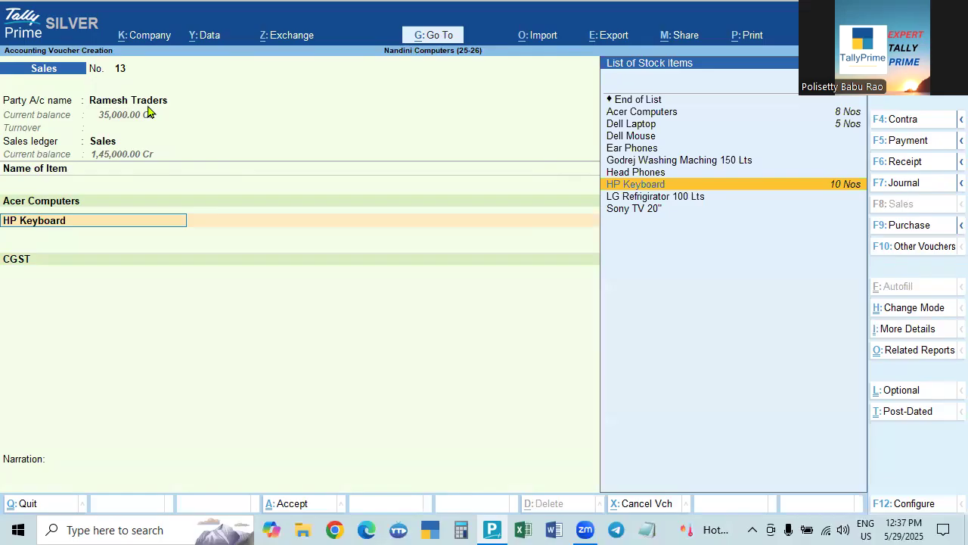
key(ctrl+Return)
key(Return)
key(Return)
key(Return)
key(Return)
key(Return)
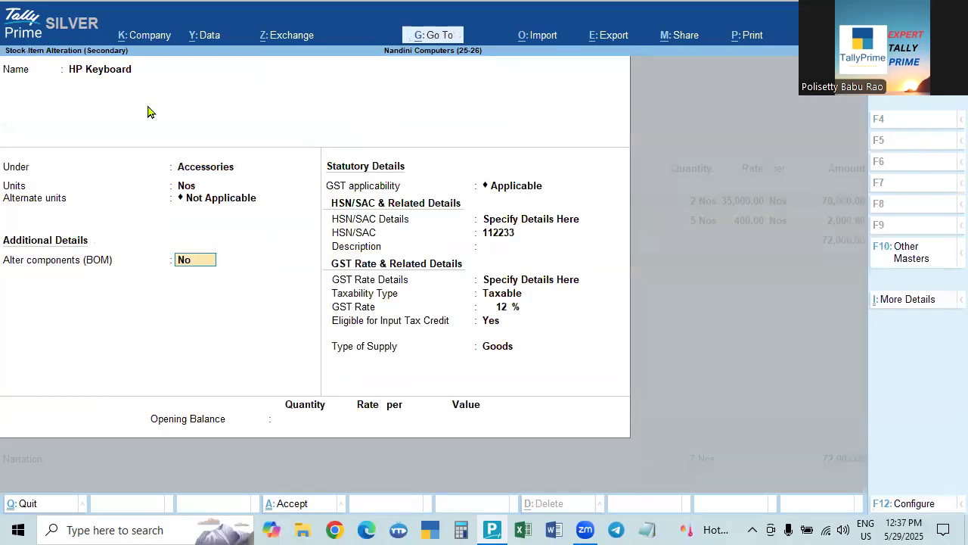
key(Return)
key(Return)
key(Return)
key(Return)
key(Return)
key(Return)
key(Return)
key(Return)
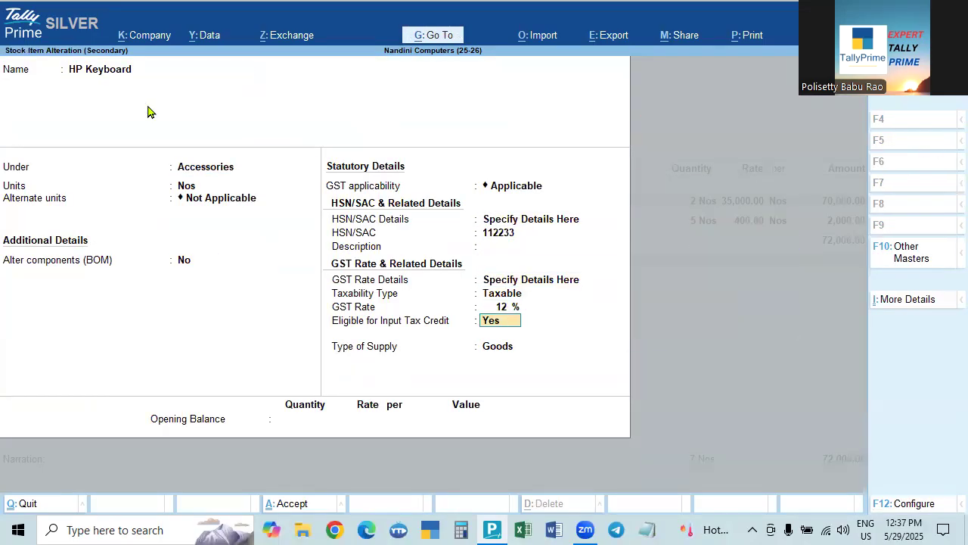
key(Return)
key(Return)
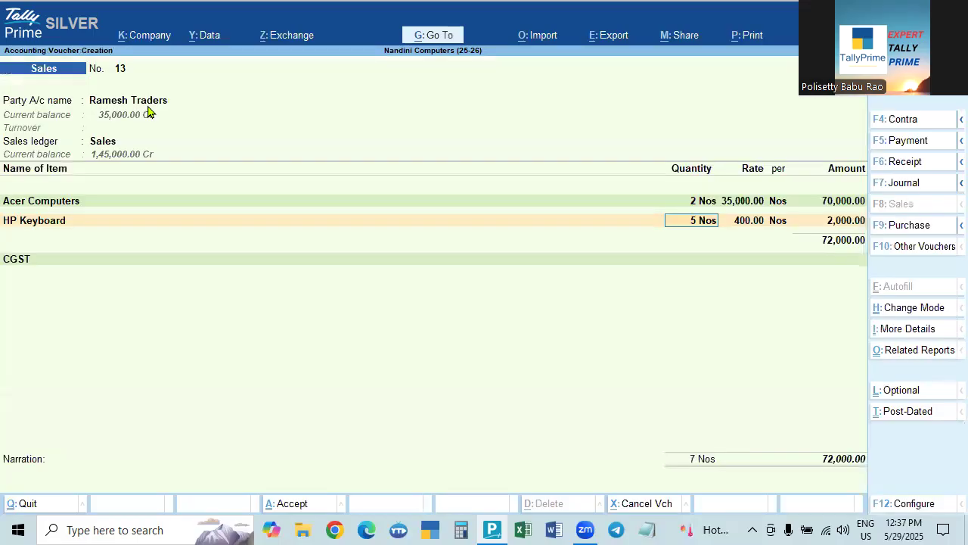
Step: Keep the HP Keyboard line's values, open the CGST ledger, review its duty and tax type, and accept it
key(Return)
key(Return)
key(Return)
key(Return)
key(Return)
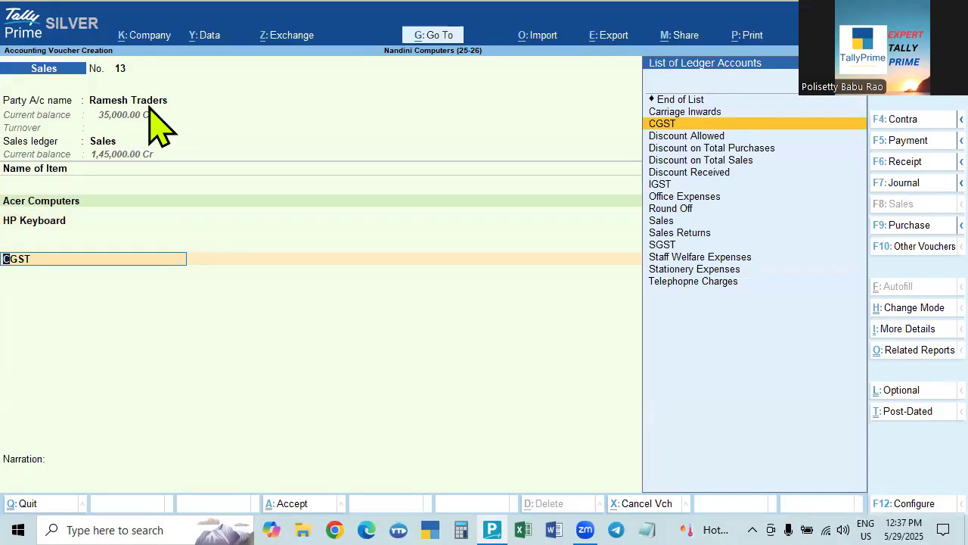
key(ctrl+Return)
key(Return)
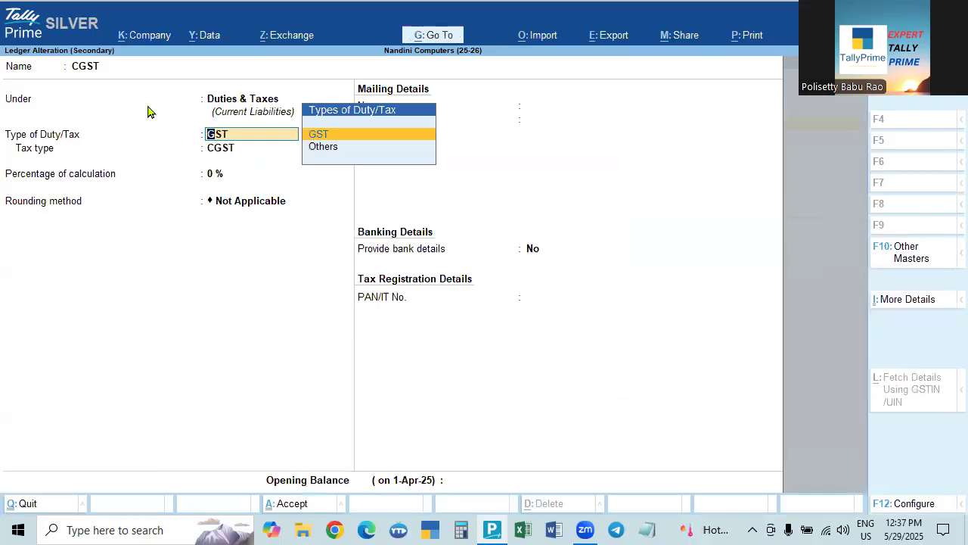
key(Return)
key(Return)
key(ctrl+a)
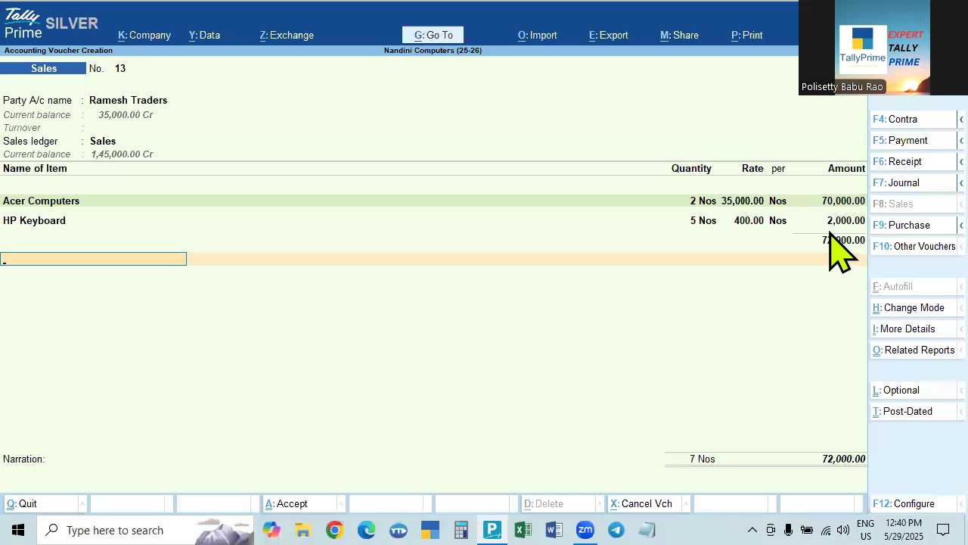
Step: Try to add the CGST ledger below the HP Keyboard line
text(C)
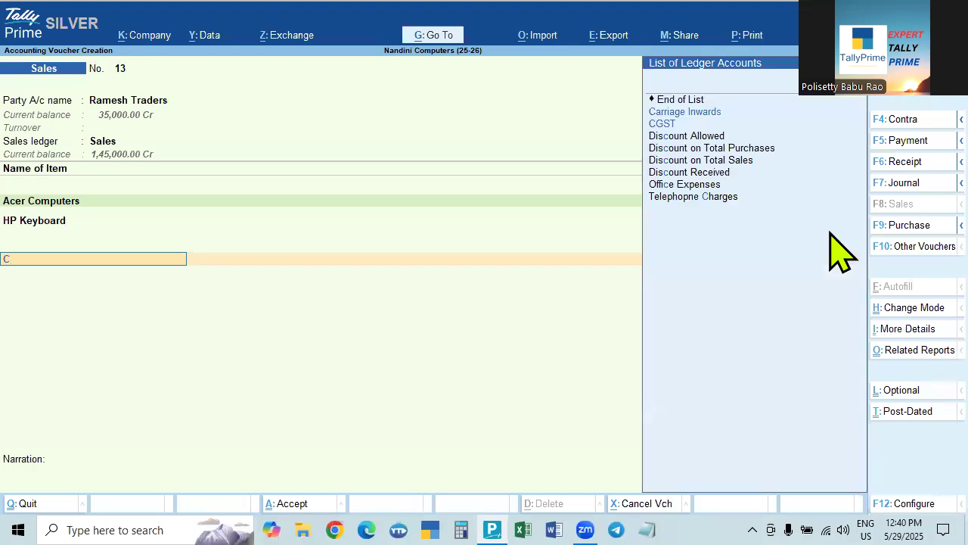
text(g)
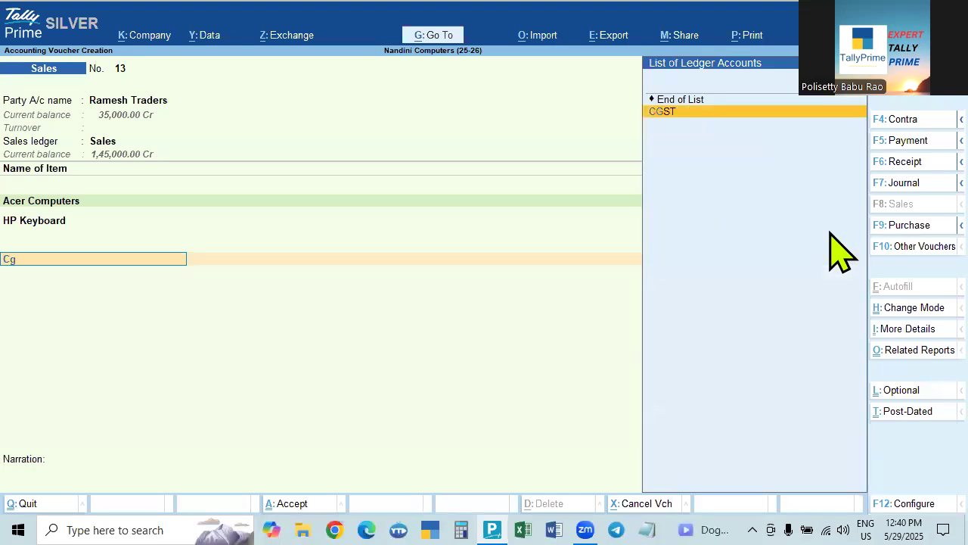
key(Return)
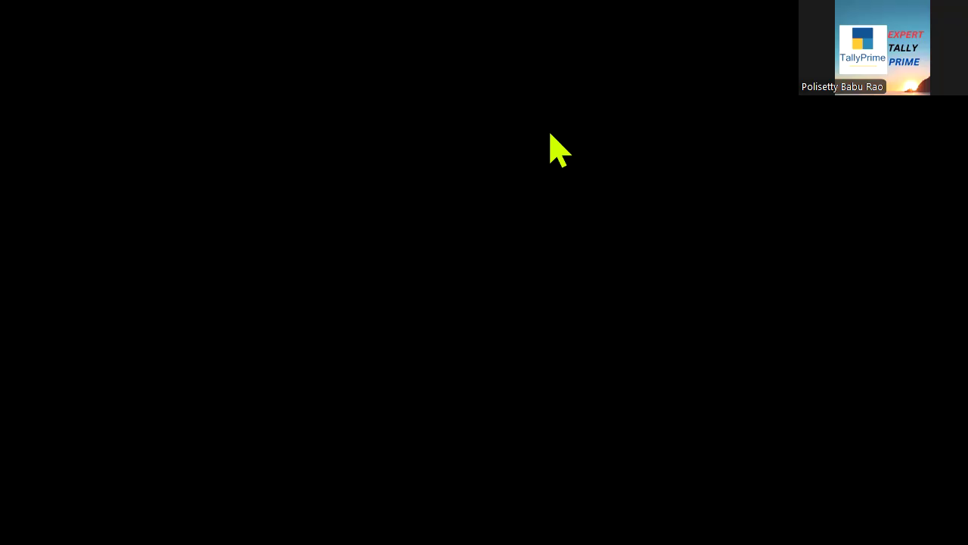
key(Return)
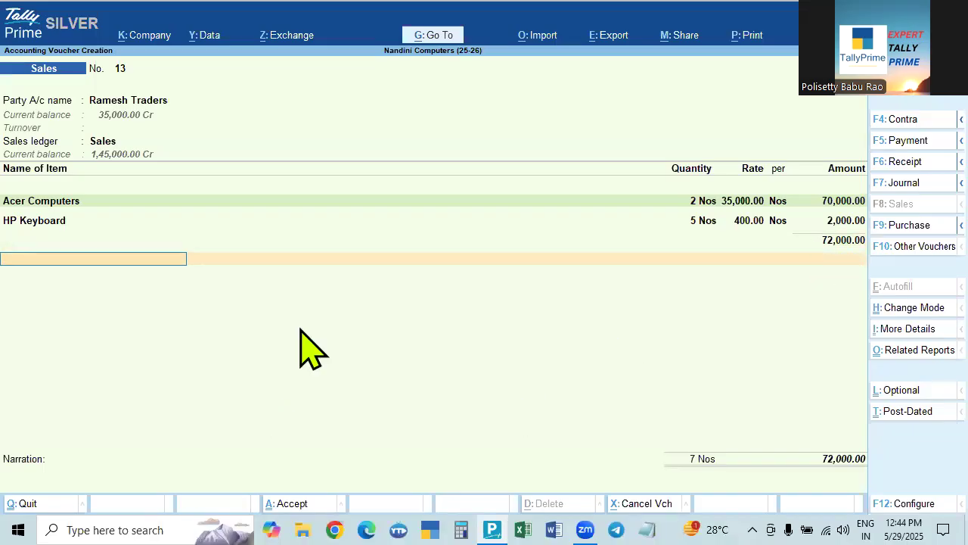
text(CGST)
key(Return)
key(BackSpace)
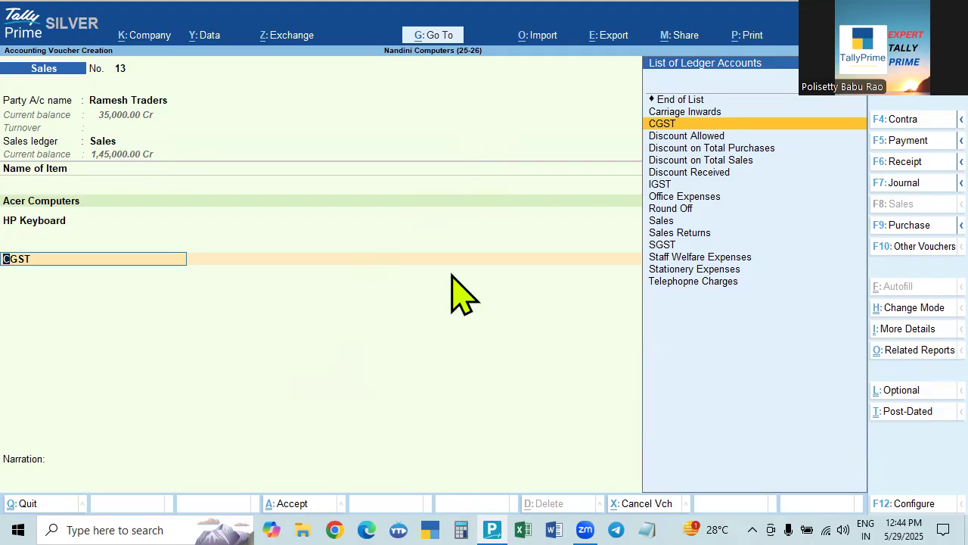
Step: Review the voucher configuration and the company's GST registration details, then return to the sales voucher without changes
key(F12)
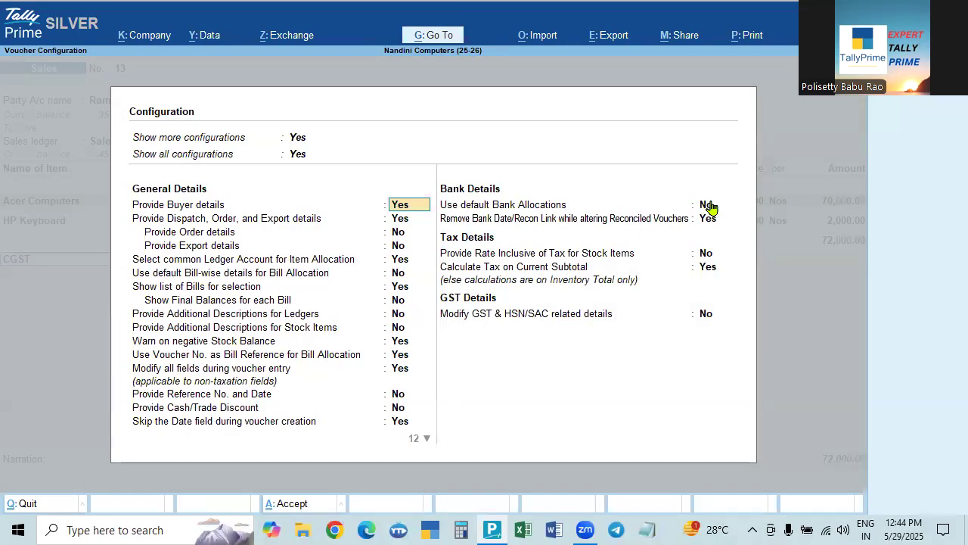
key(Escape)
key(Escape)
key(F11)
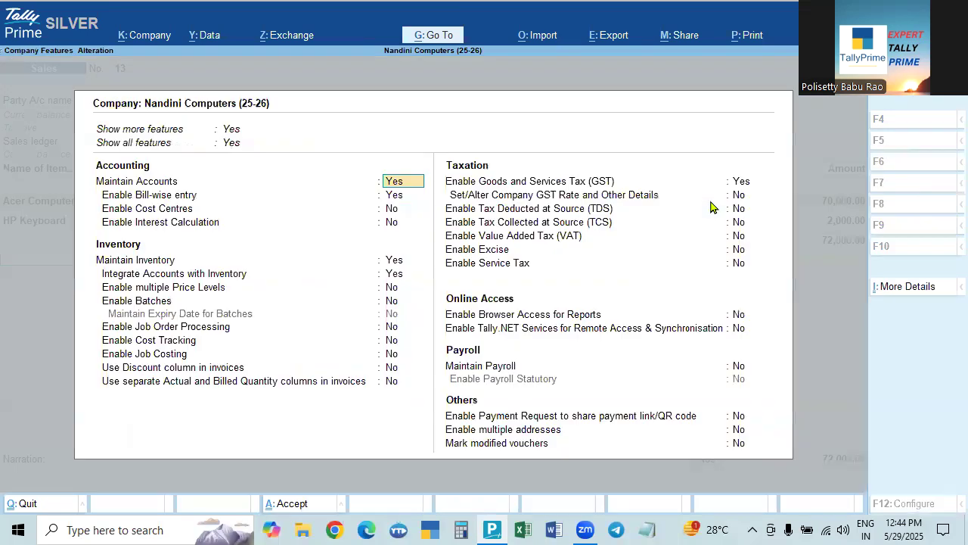
click(739, 183)
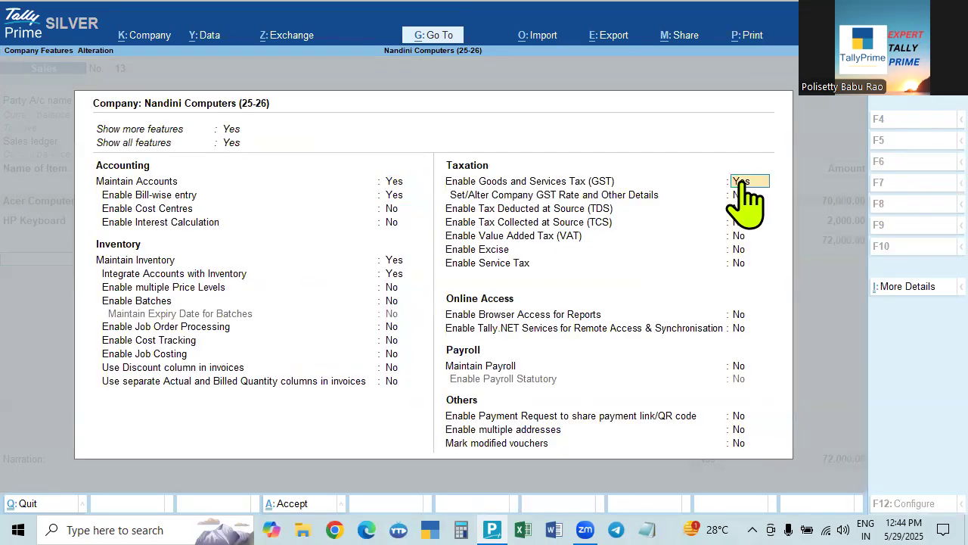
click(738, 183)
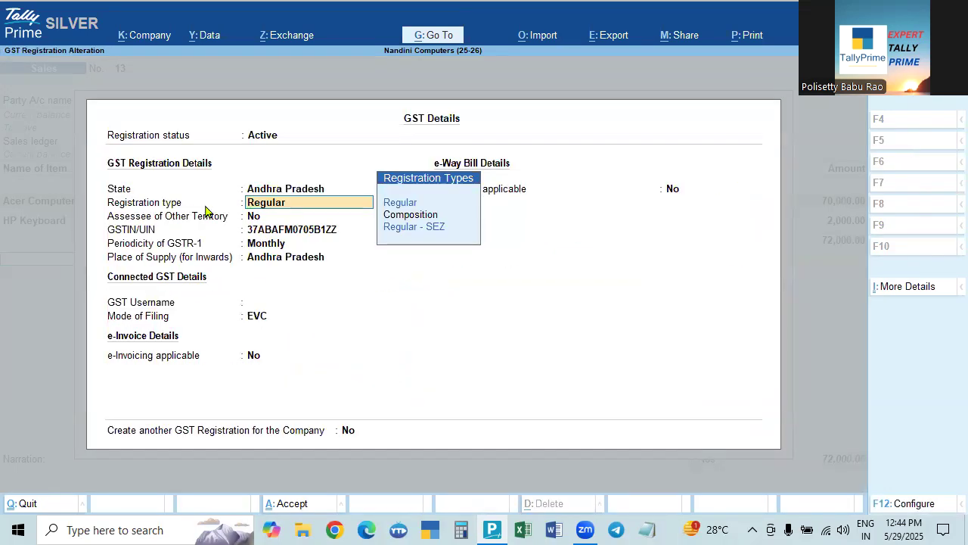
key(Escape)
key(Escape)
key(Escape)
key(Escape)
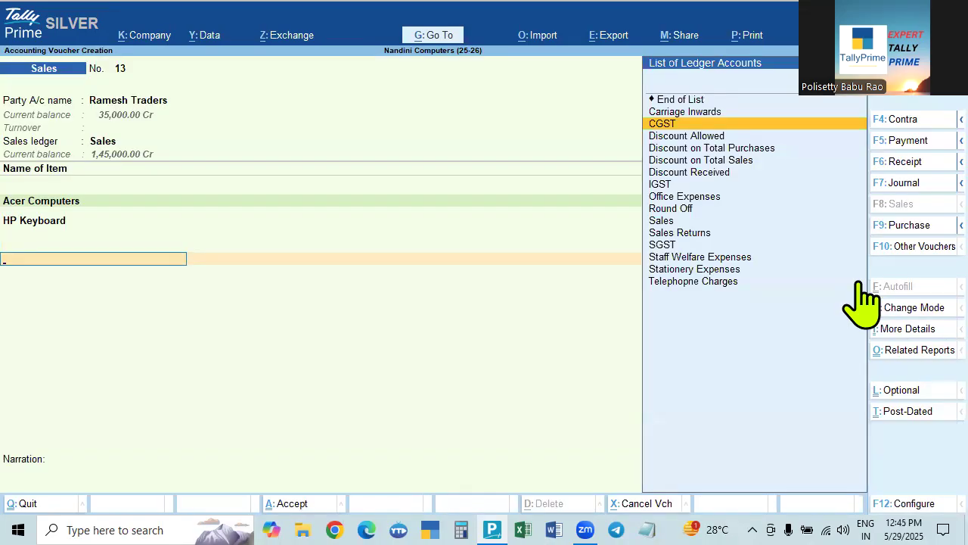
Step: Recheck the Ramesh Traders party entry and accept its dispatch and party details again
click(162, 105)
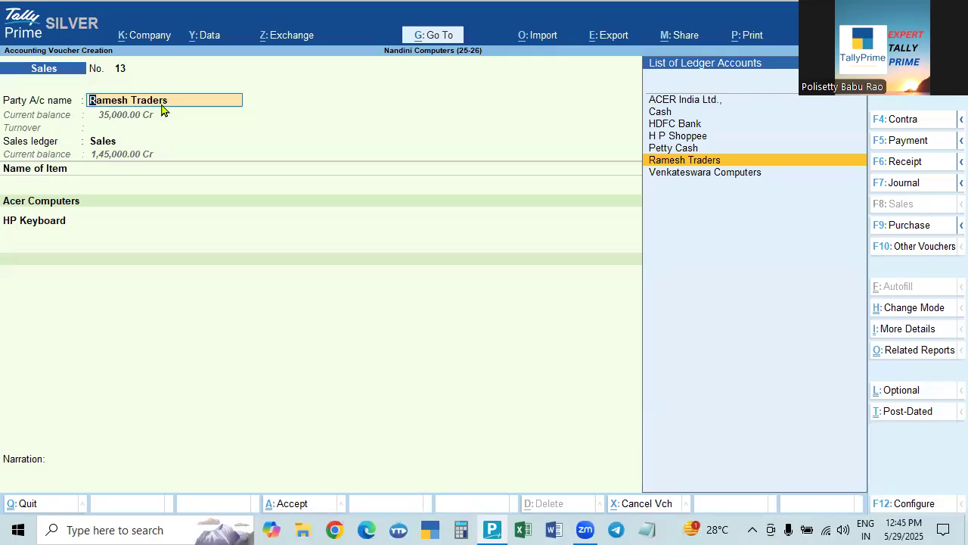
key(ctrl+Return)
key(BackSpace)
key(Escape)
key(Return)
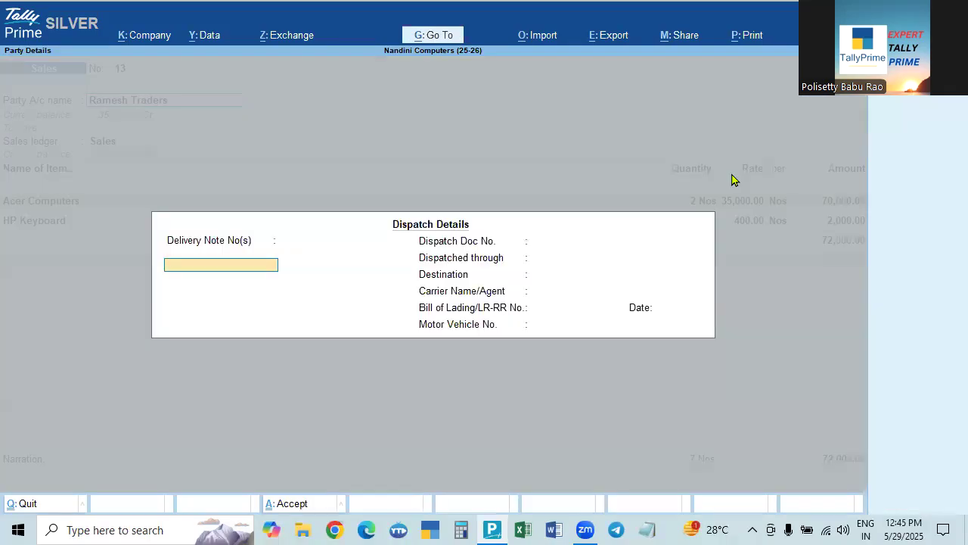
key(ctrl+a)
key(ctrl+a)
Step: Keep the Sales ledger and both item lines, then end the ledger list without a tax ledger
key(Return)
key(Return)
key(Return)
key(Return)
key(Return)
key(Return)
key(Return)
key(Return)
key(Return)
key(Return)
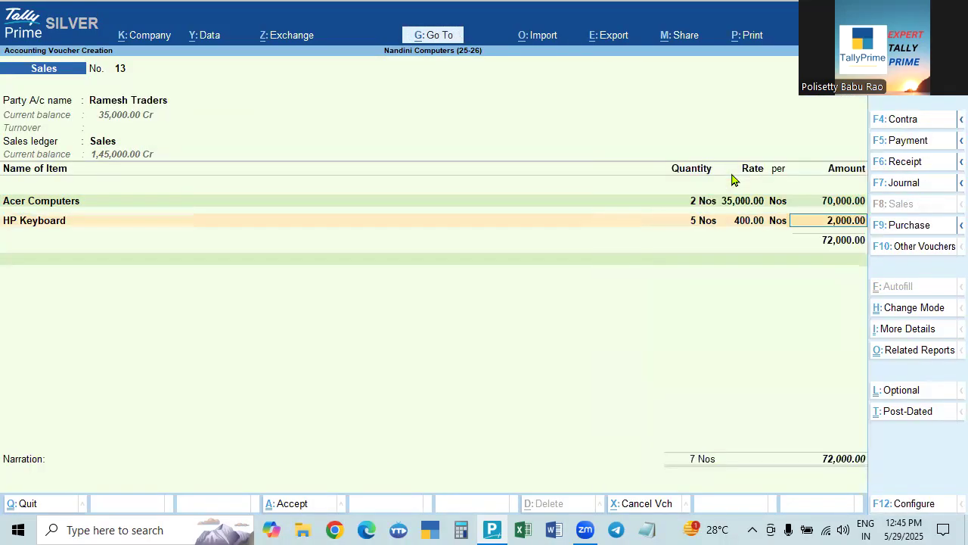
key(Return)
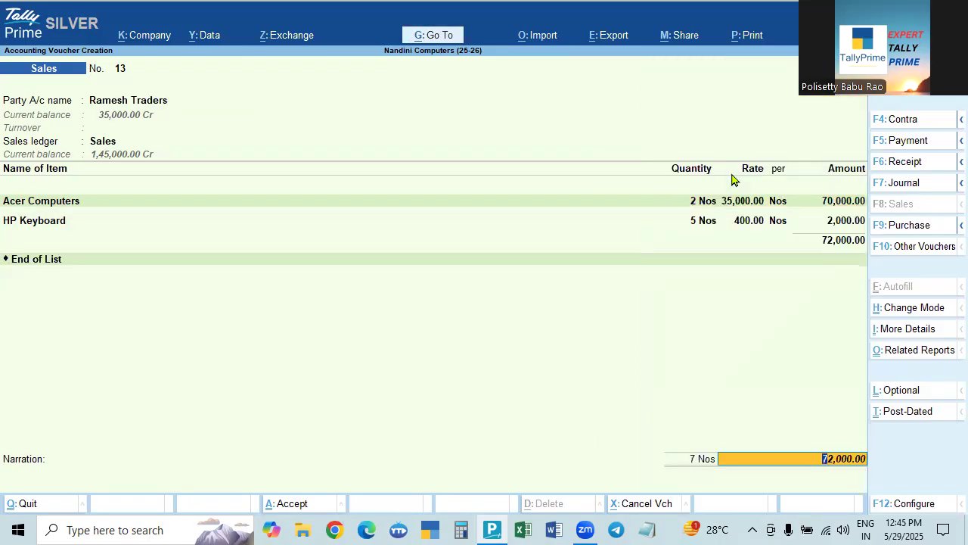
Step: Keep both item lines' values, then add the IGST ledger below the items and accept its calculated amount
click(834, 236)
key(Return)
key(Return)
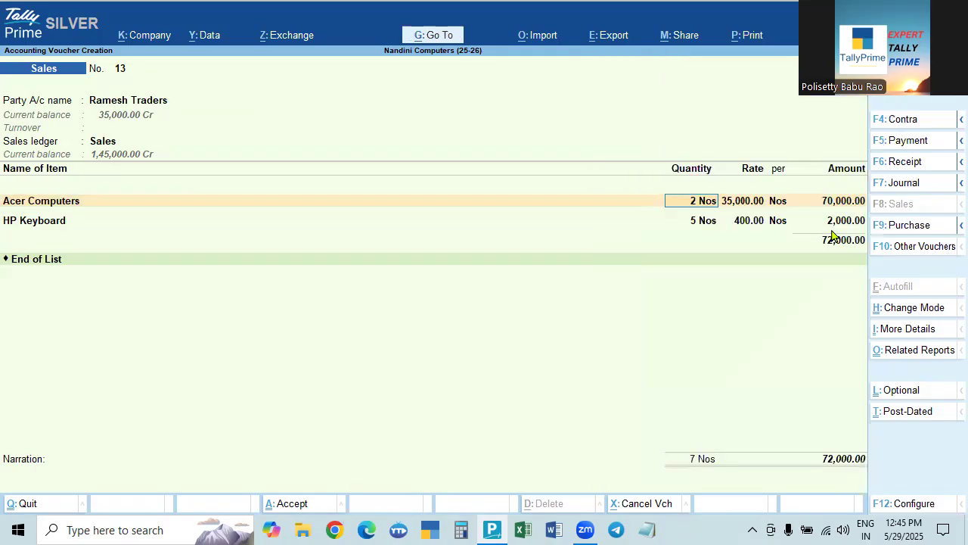
key(BackSpace)
key(Return)
key(Return)
key(Return)
key(Return)
key(Return)
key(Return)
key(Return)
key(Return)
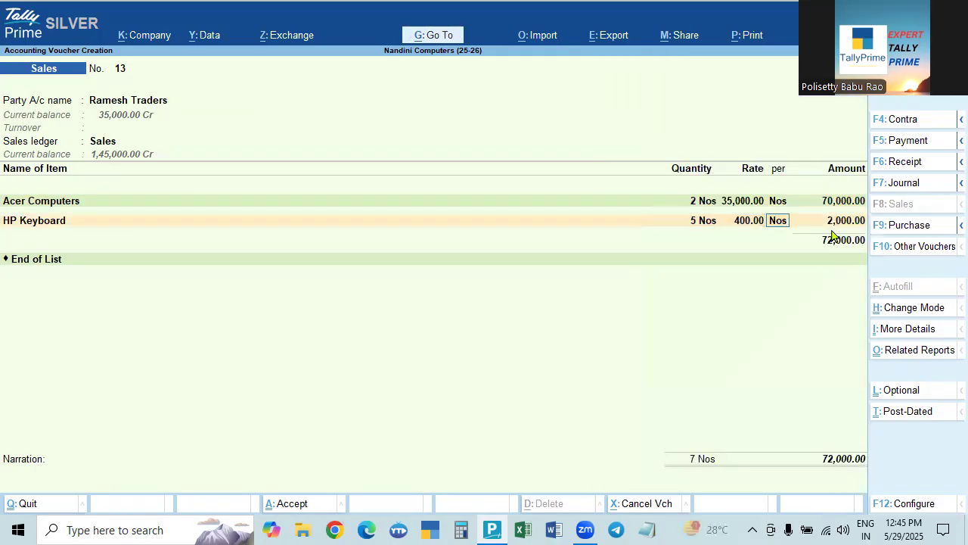
key(Return)
key(Return)
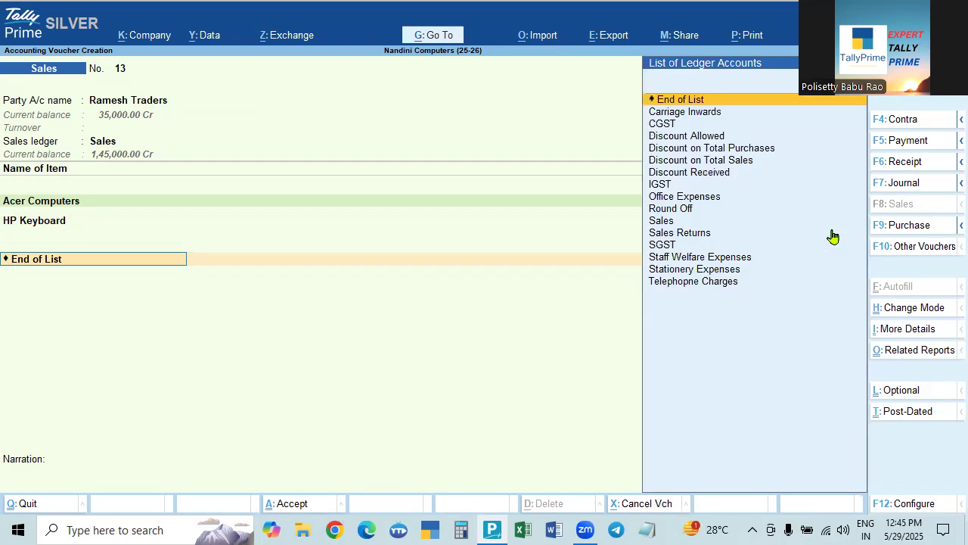
text(Ig)
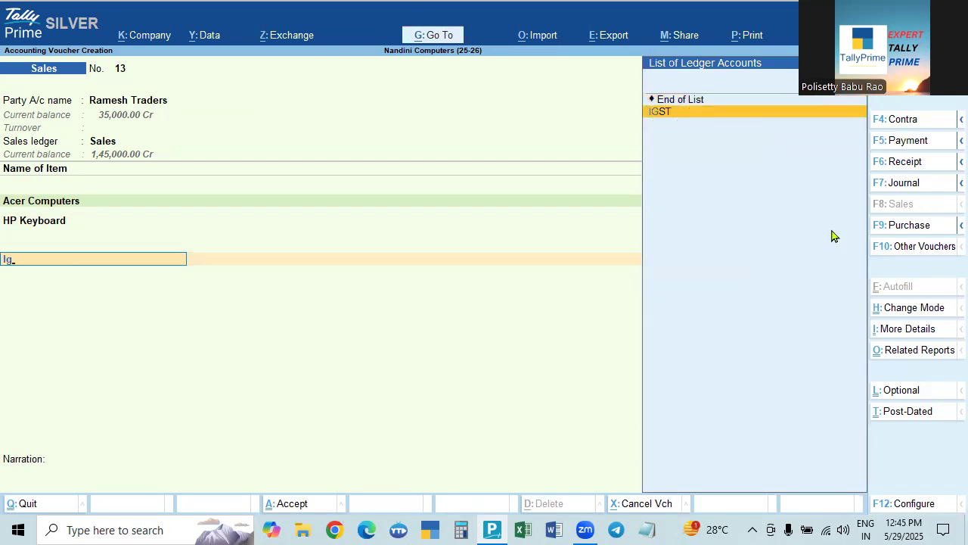
key(Return)
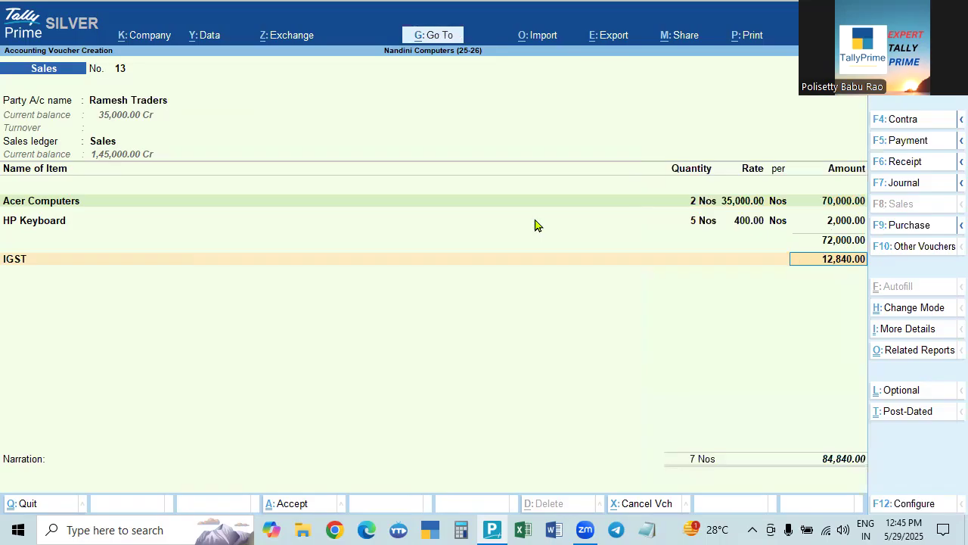
key(Return)
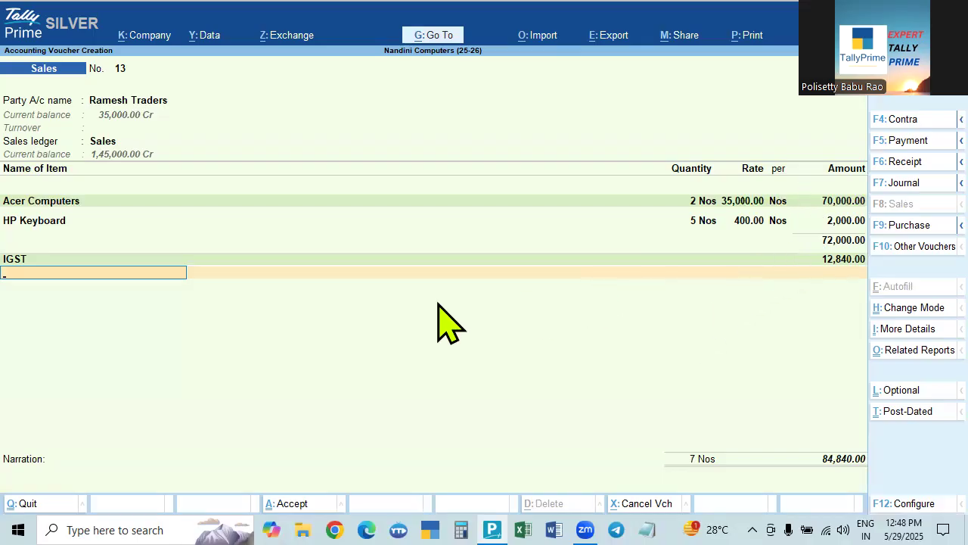
Step: Enable the Discount column in invoices in the company features and enter a 5% discount on the Acer Computers line
key(F11)
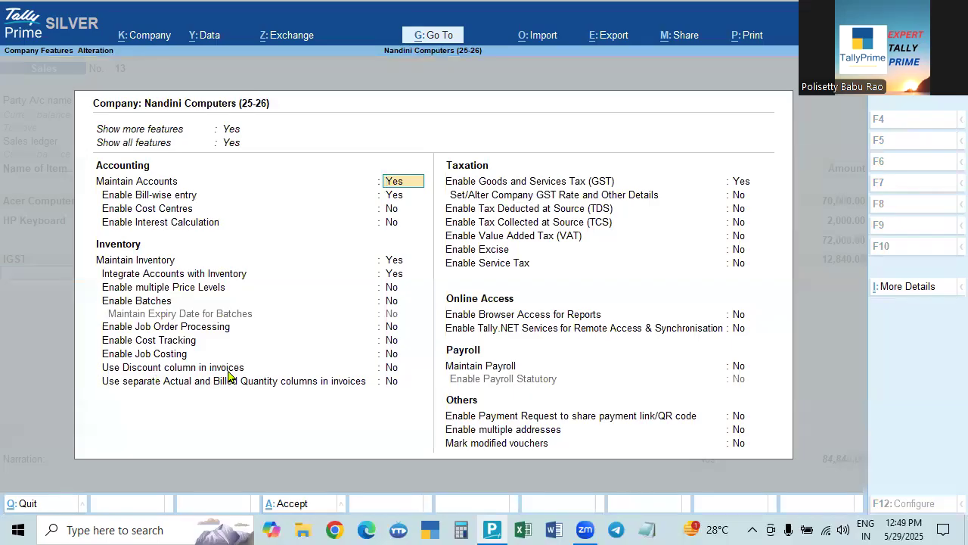
click(392, 371)
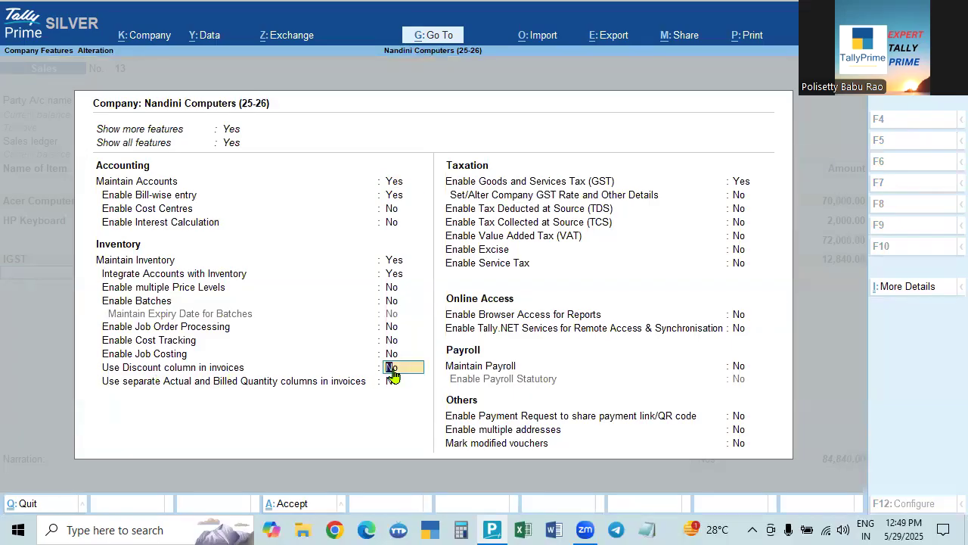
key(y)
key(Return)
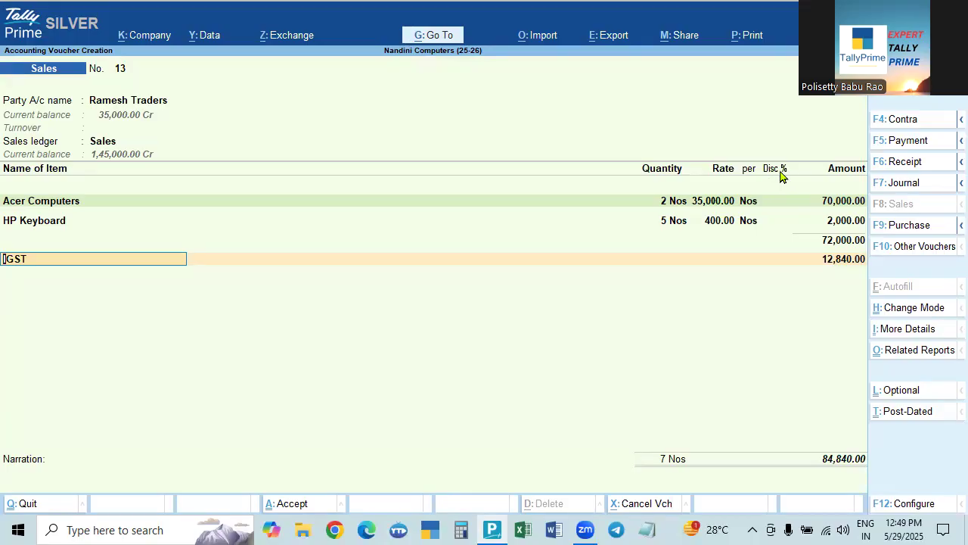
click(779, 201)
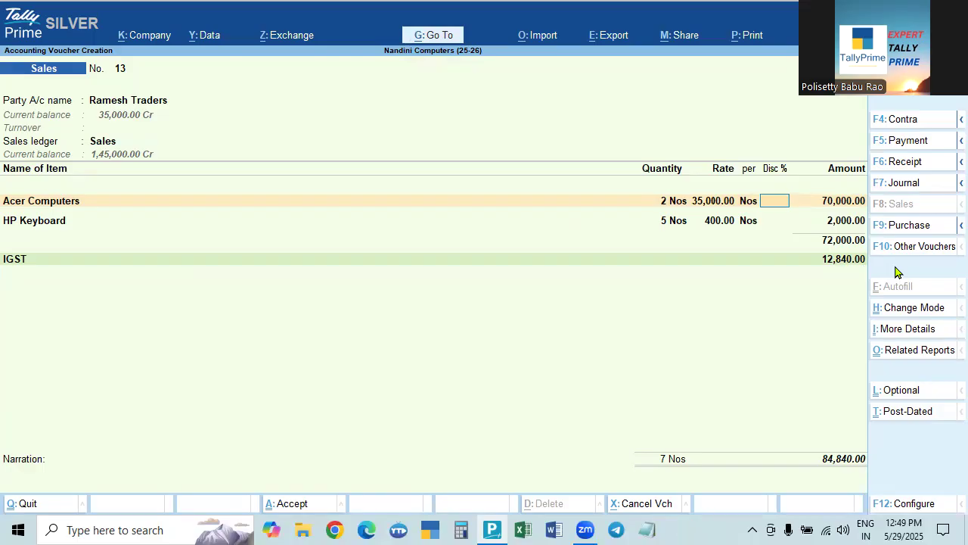
text(5)
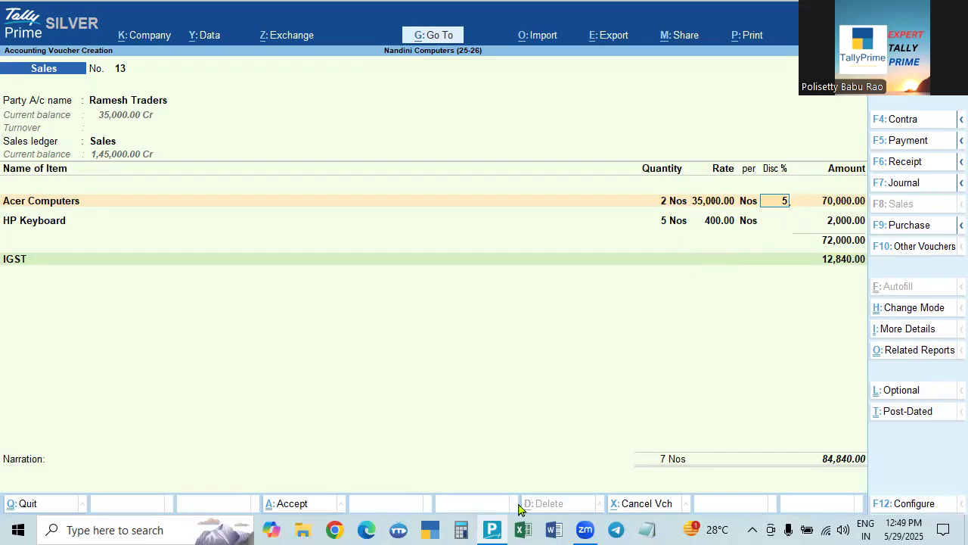
Step: Use Calculator to work out 5% of 70,000 and the difference between that discount and 70,000
click(461, 529)
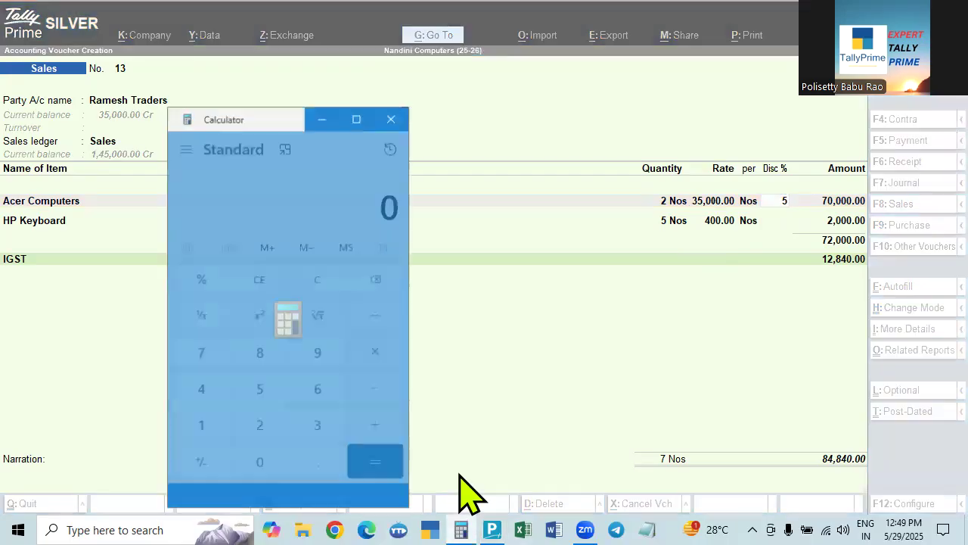
text(700000)
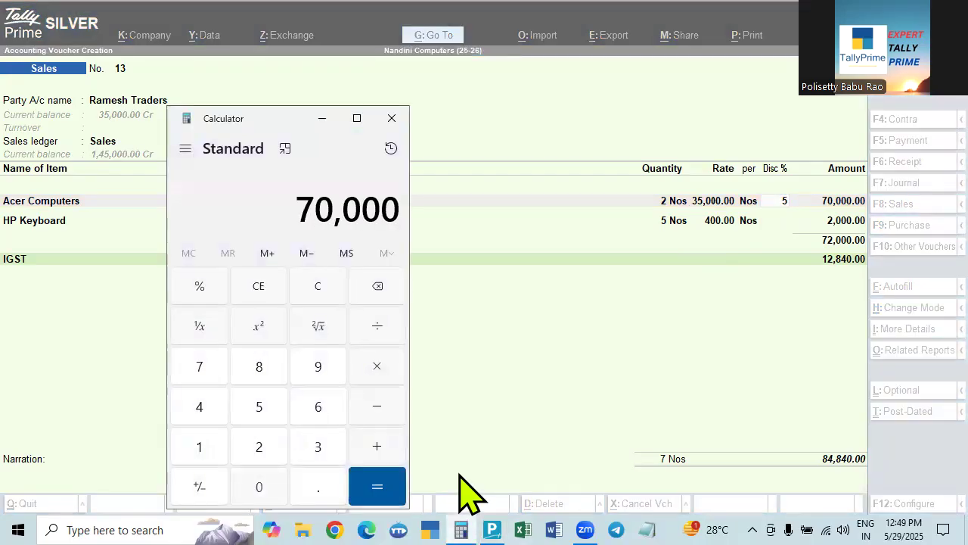
key(asterisk)
text(5)
key(percent)
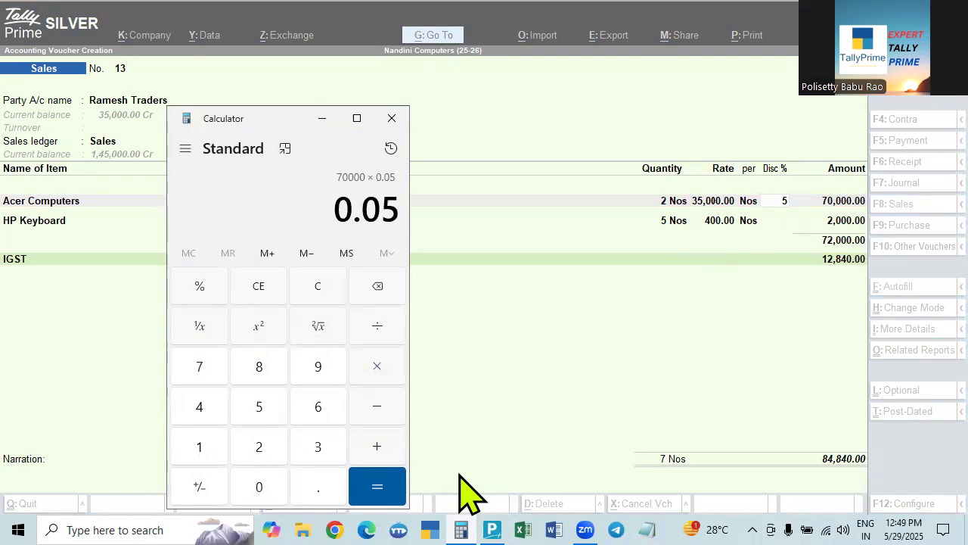
key(Return)
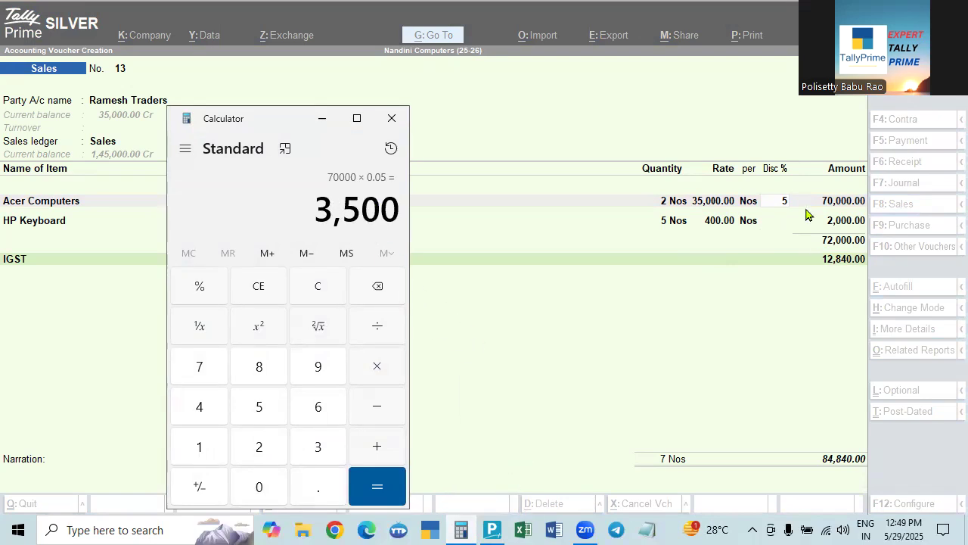
key(minus)
text(70,000)
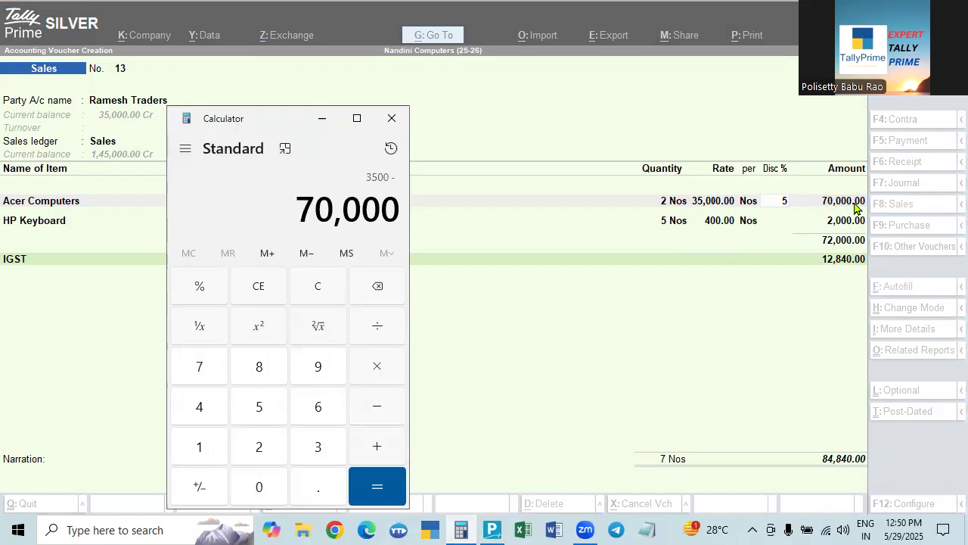
key(Return)
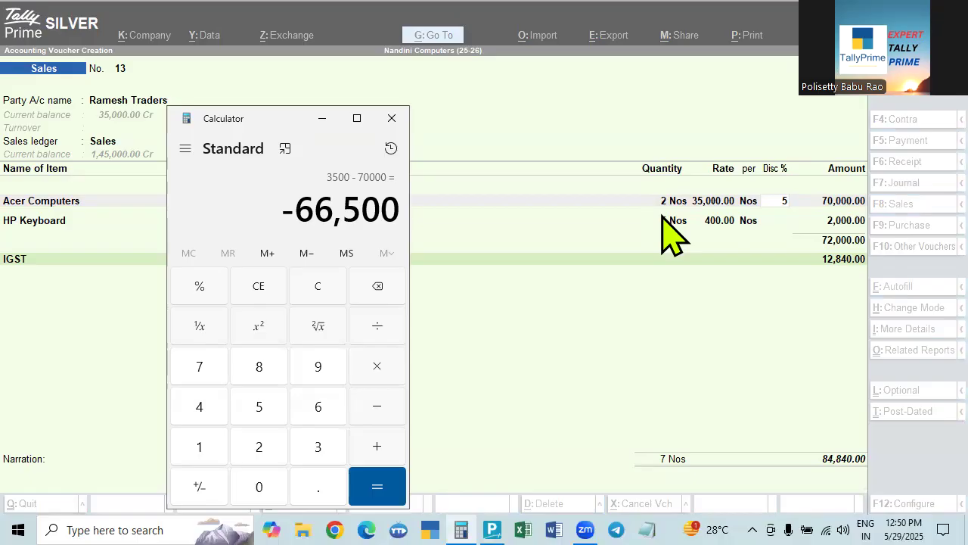
Step: Switch back to TallyPrime, accept the discounted Acer Computers line, and set the HP Keyboard discount to 2%
click(839, 219)
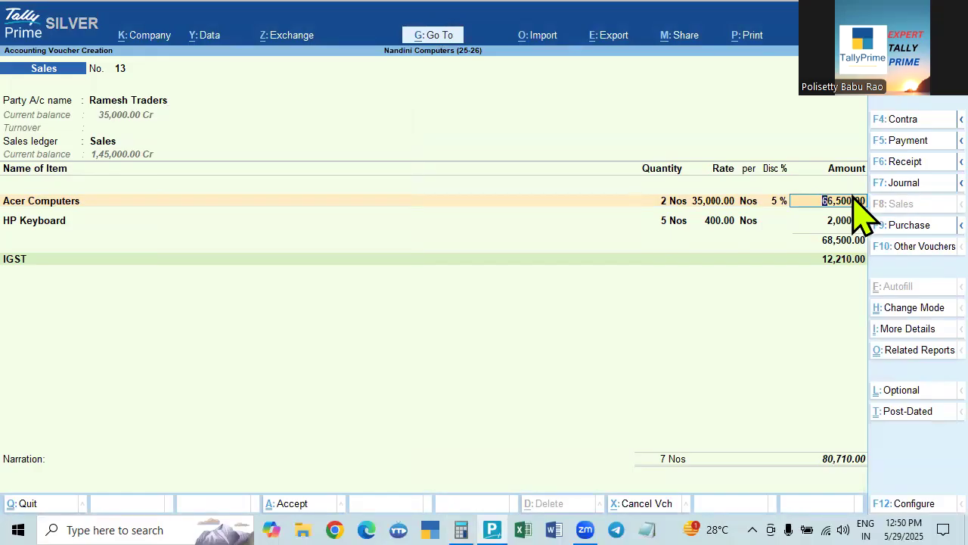
key(Return)
key(Return)
key(Return)
key(Return)
key(Return)
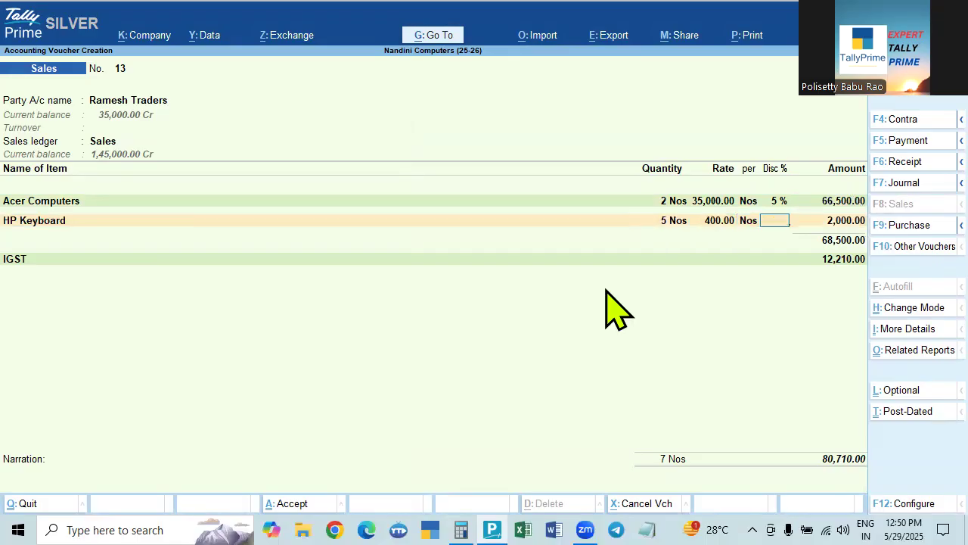
text(2)
key(Return)
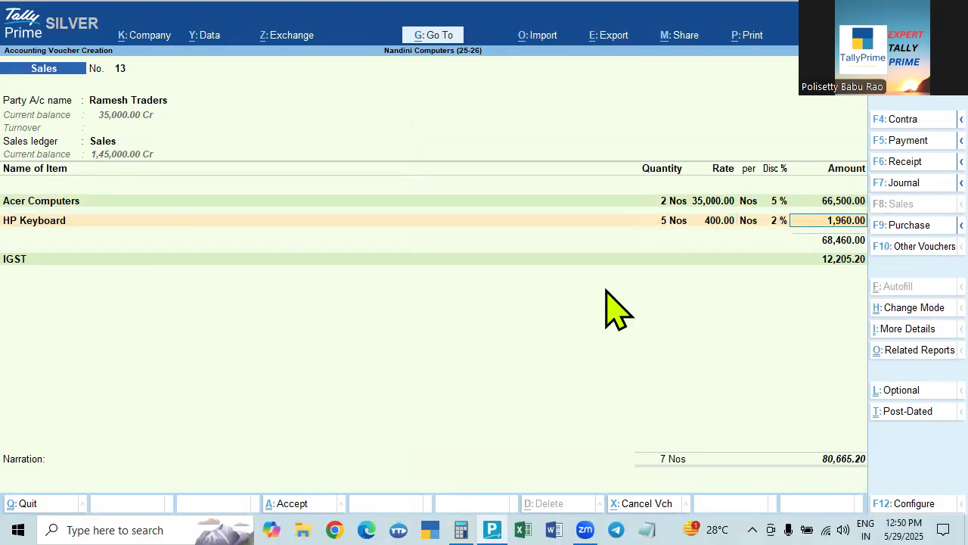
Step: Try a 1% discount on the HP Keyboard line
key(BackSpace)
text(1)
key(Return)
Step: Clear the discount on the HP Keyboard line and accept its recalculated amount
key(BackSpace)
key(BackSpace)
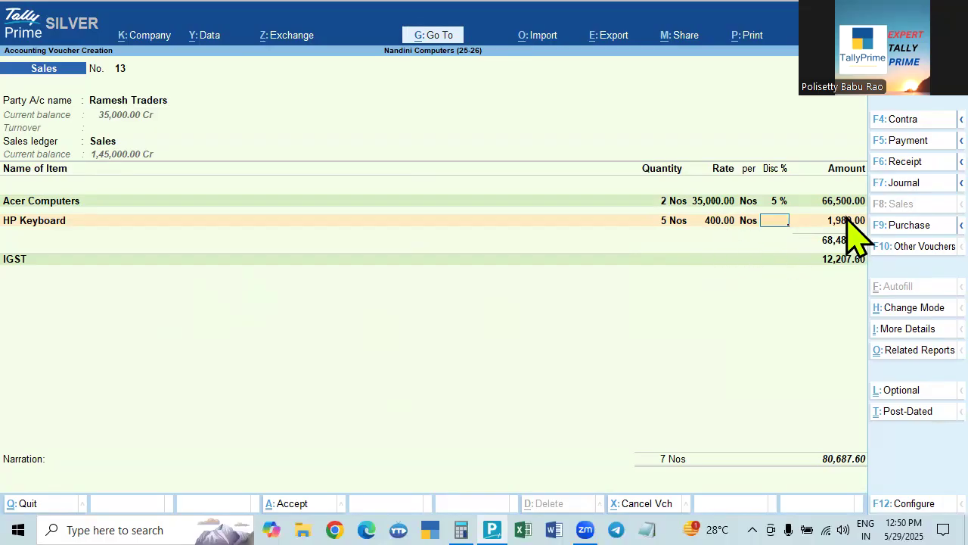
key(Return)
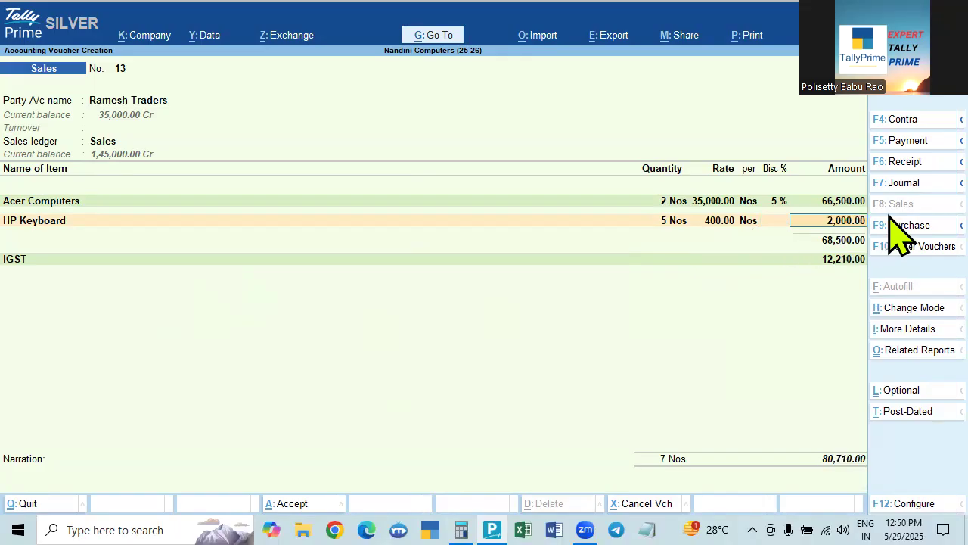
key(Return)
key(Return)
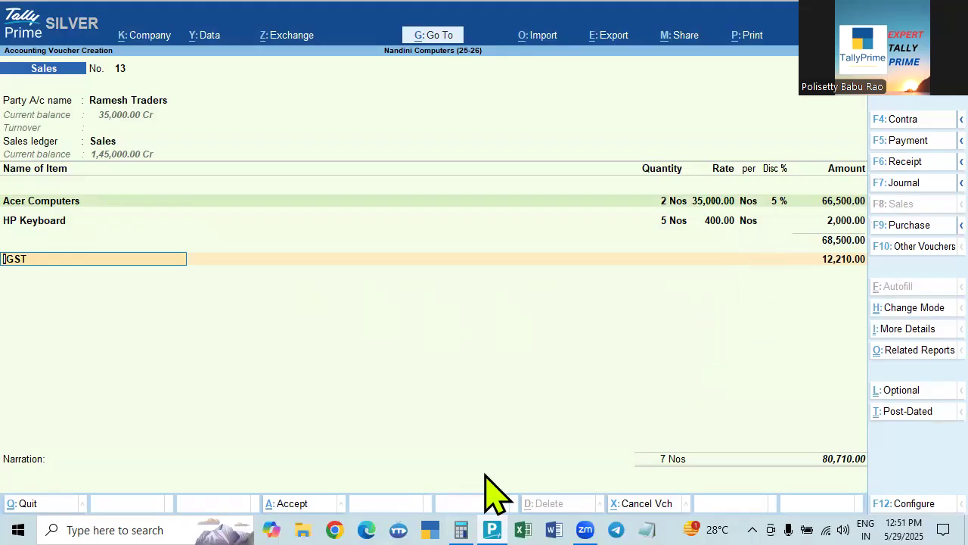
Step: Switch to Calculator and work out 18% of 66,500 to check the GST on the Acer Computers line
mouse_move(463, 475)
click(461, 530)
key(Escape)
click(655, 411)
click(461, 530)
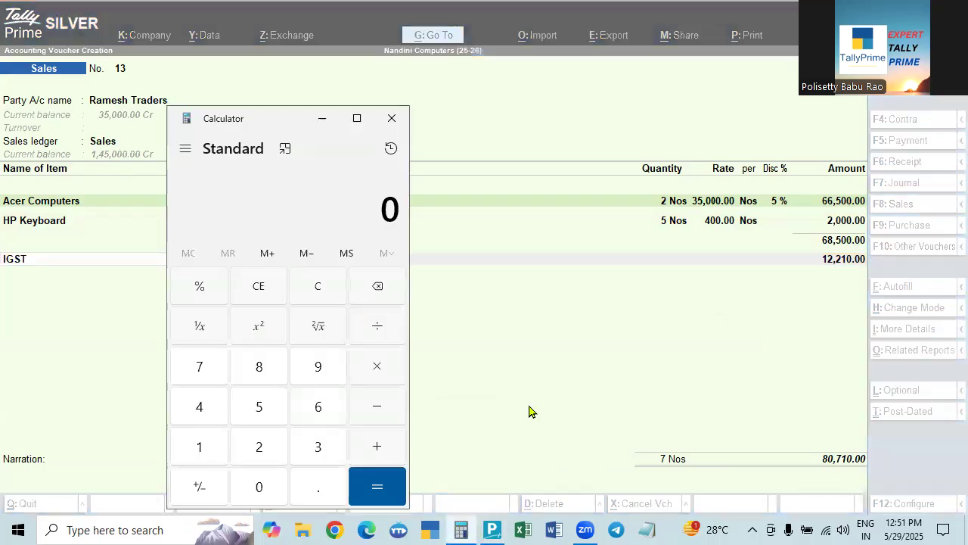
text(6650000)
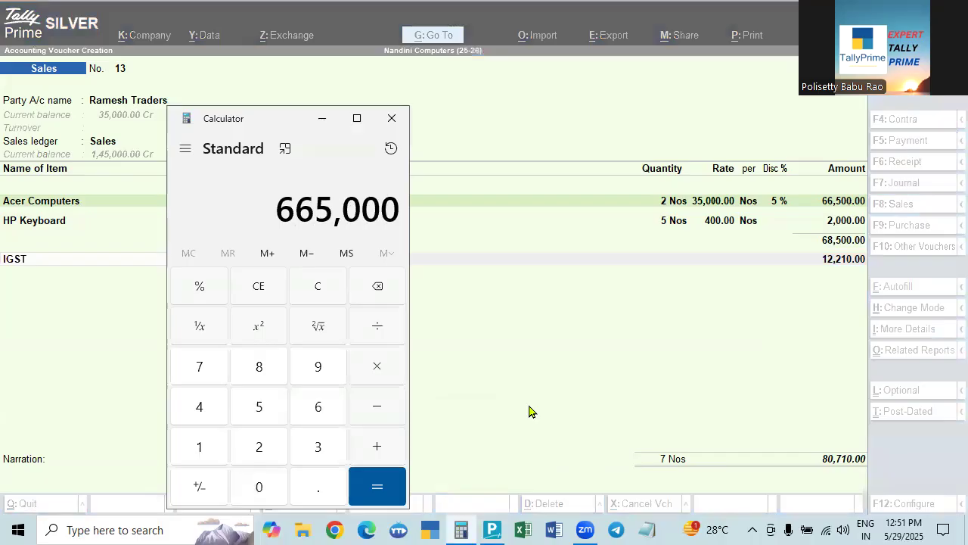
key(BackSpace)
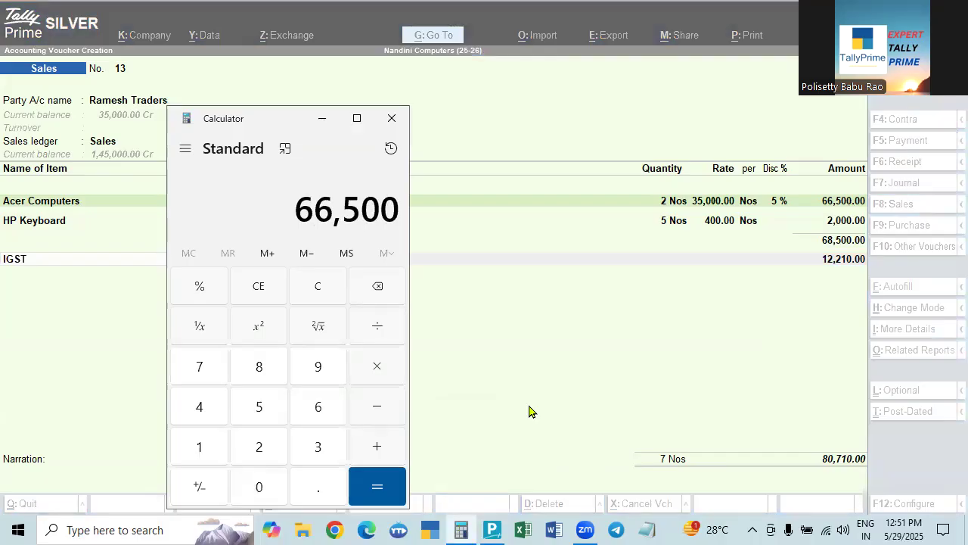
text(*)
text(18)
text(%)
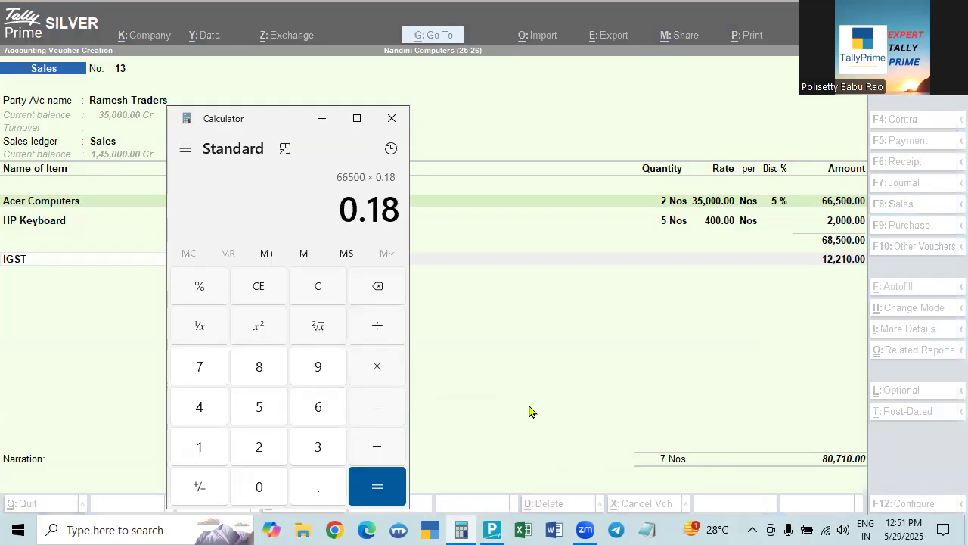
key(Return)
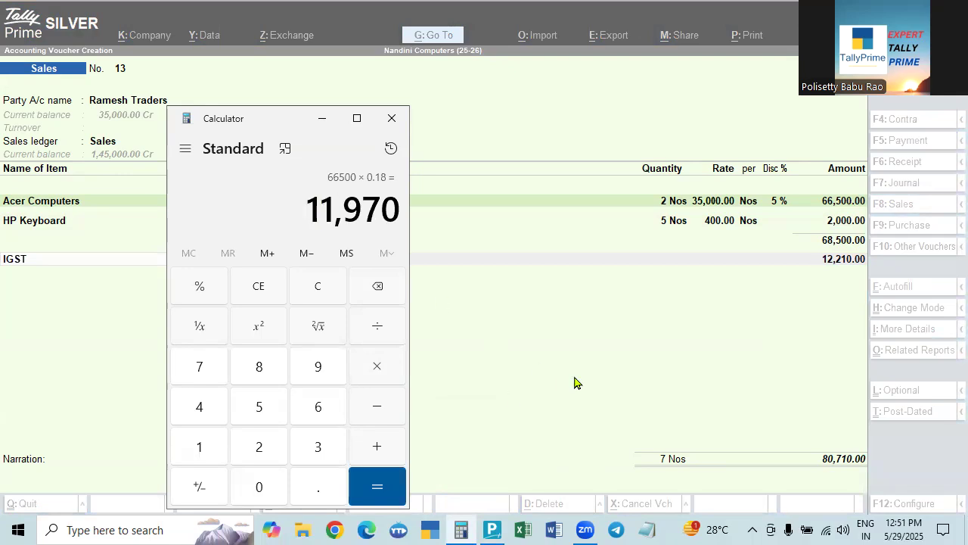
Step: Work out 12% of 2,000 to check the GST on the HP Keyboard line
key(Escape)
text(200)
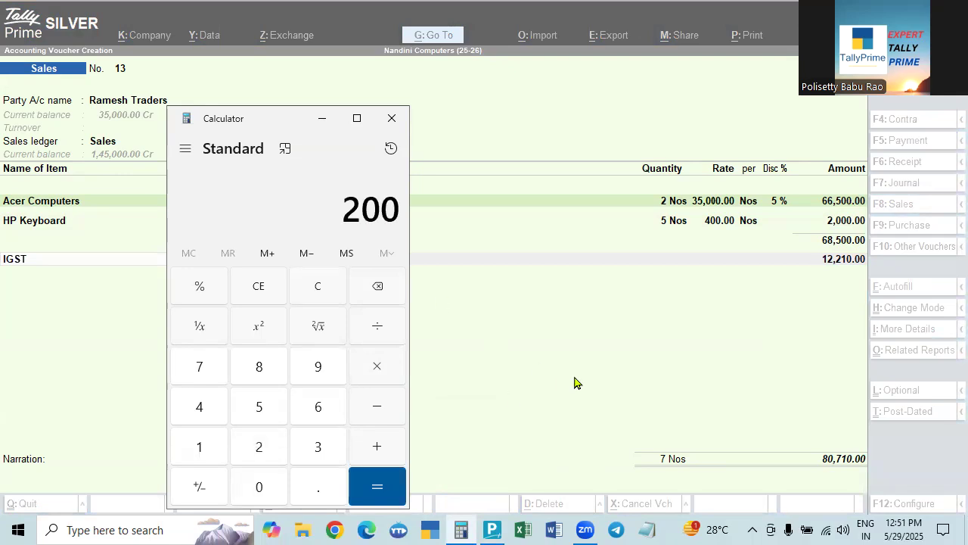
text(0*)
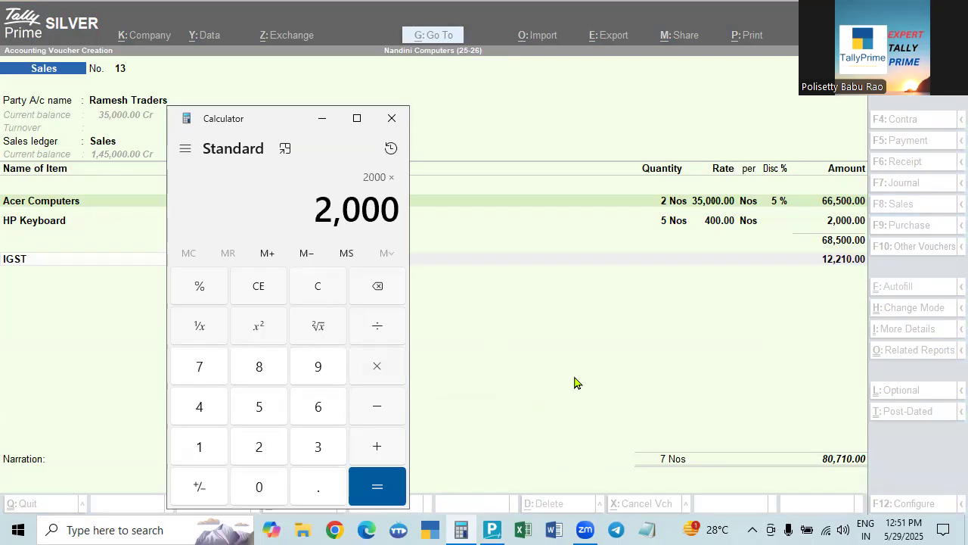
text(12%)
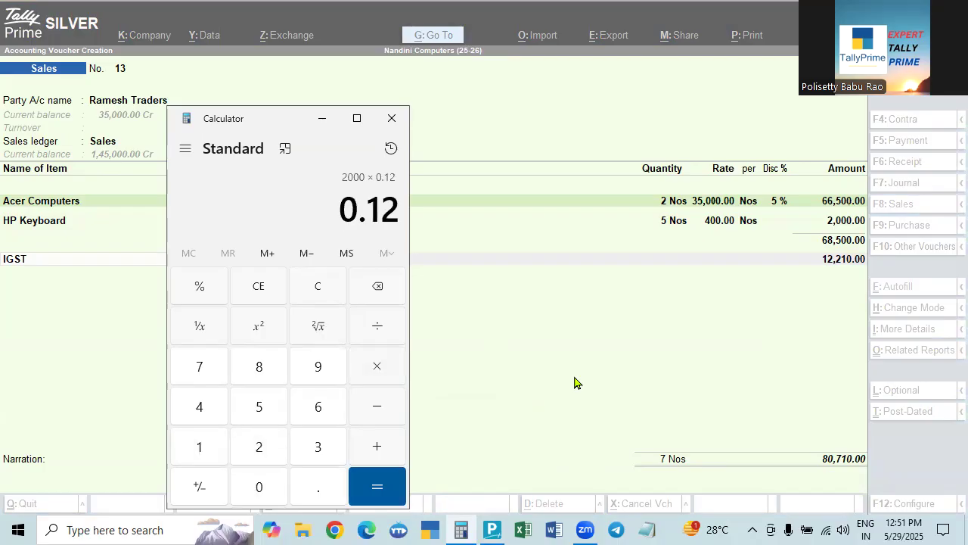
key(Return)
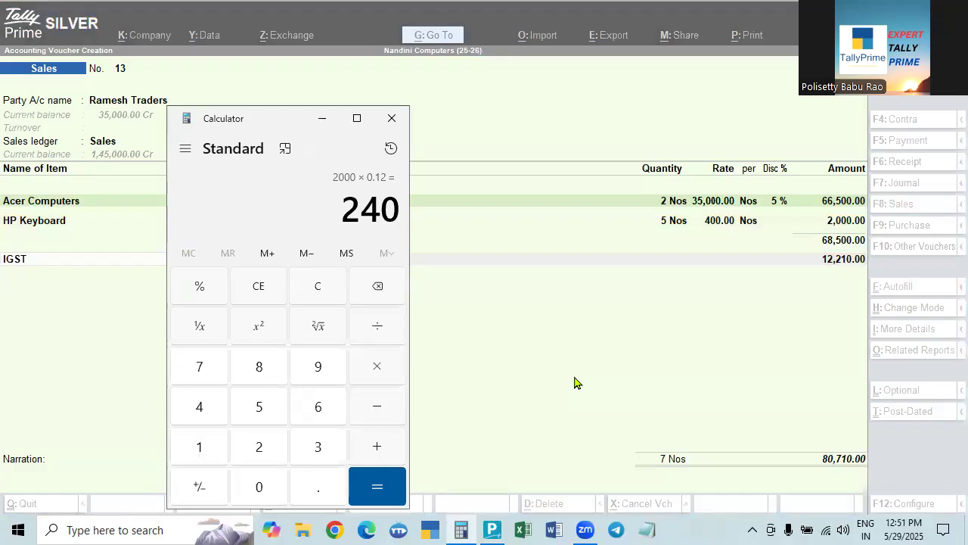
Step: Recalculate 18% of 66,500 and 12% of 2,000, and add 11,970 to the keyboard tax to check the IGST total
key(Escape)
text(66500)
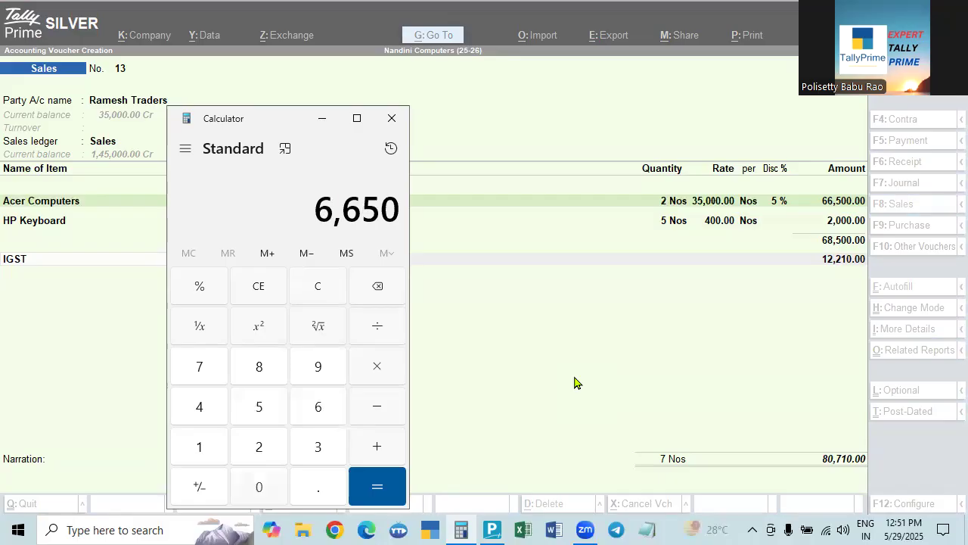
text(*)
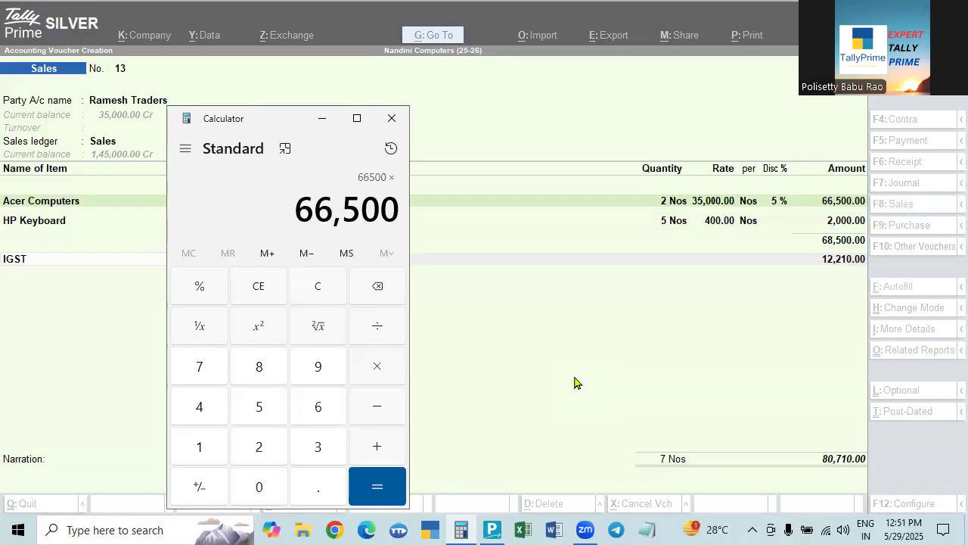
text(18%)
key(Return)
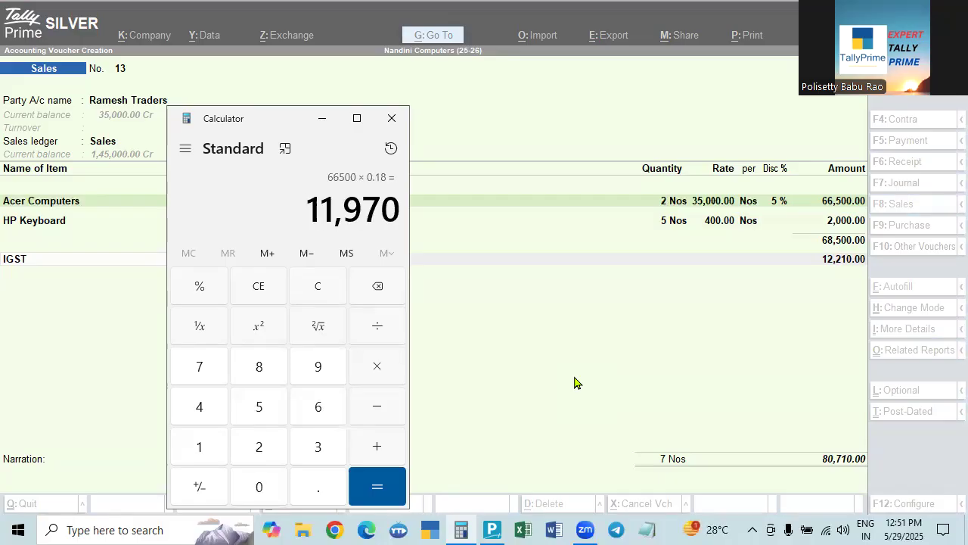
key(Escape)
text(2000)
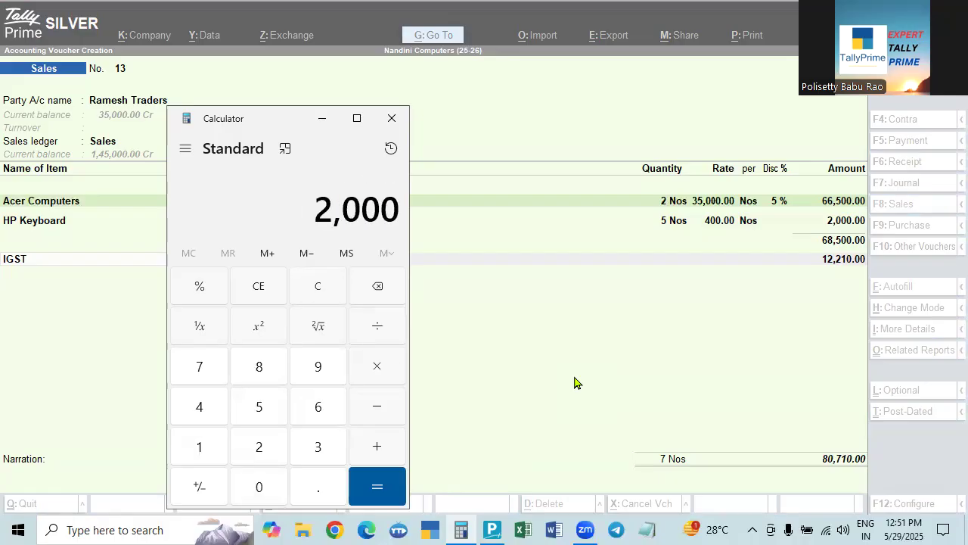
text(*12%)
key(Return)
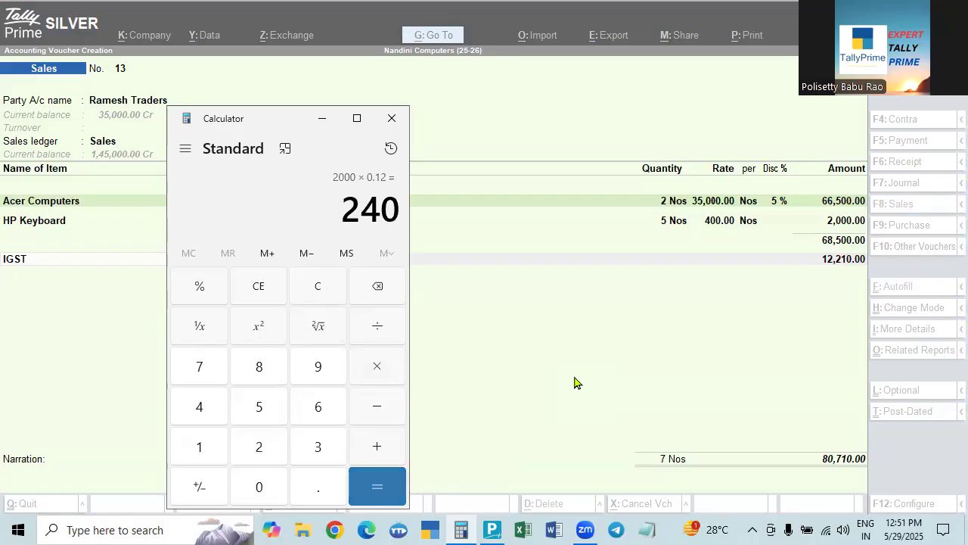
text(+ 11970)
key(Return)
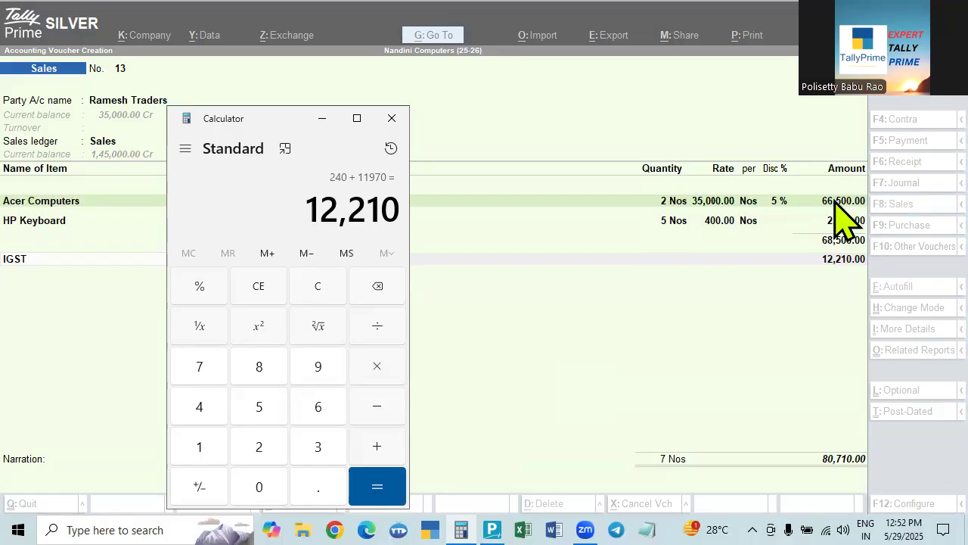
Step: Switch back to TallyPrime, view the Acer Computers stock item's GST details, and return to the voucher with the item reselected
click(62, 202)
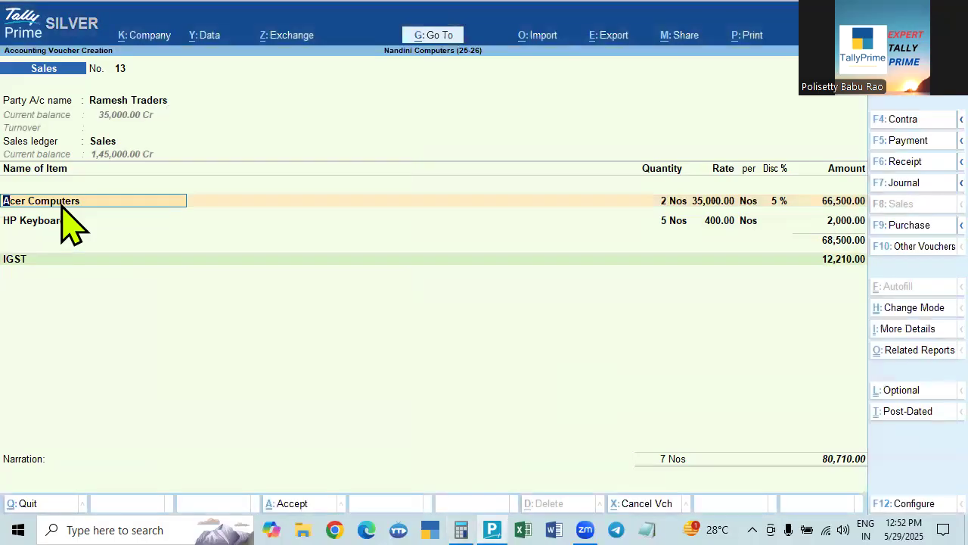
key(ctrl+Return)
key(BackSpace)
key(Escape)
key(y)
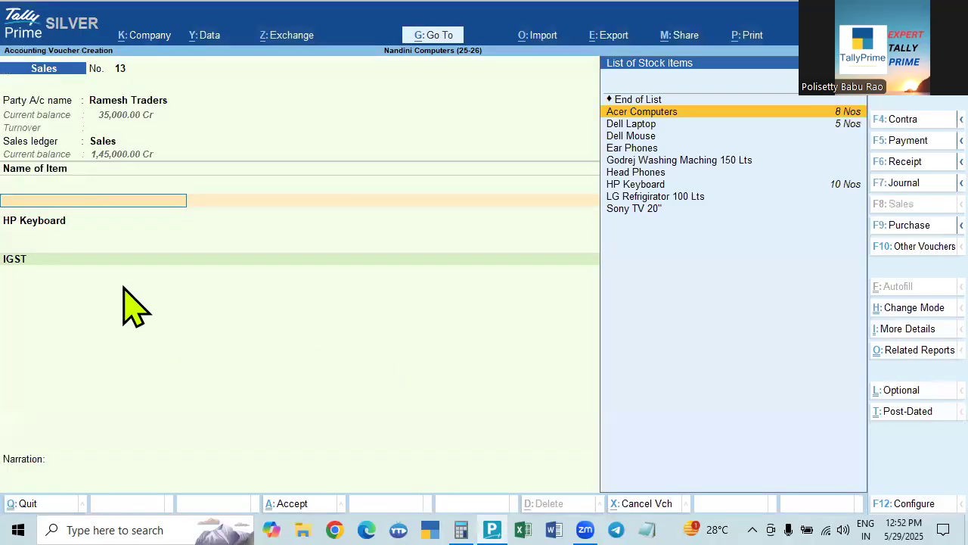
key(Return)
Step: View the HP Keyboard stock item's GST details and return to its voucher line without saving the master
click(23, 222)
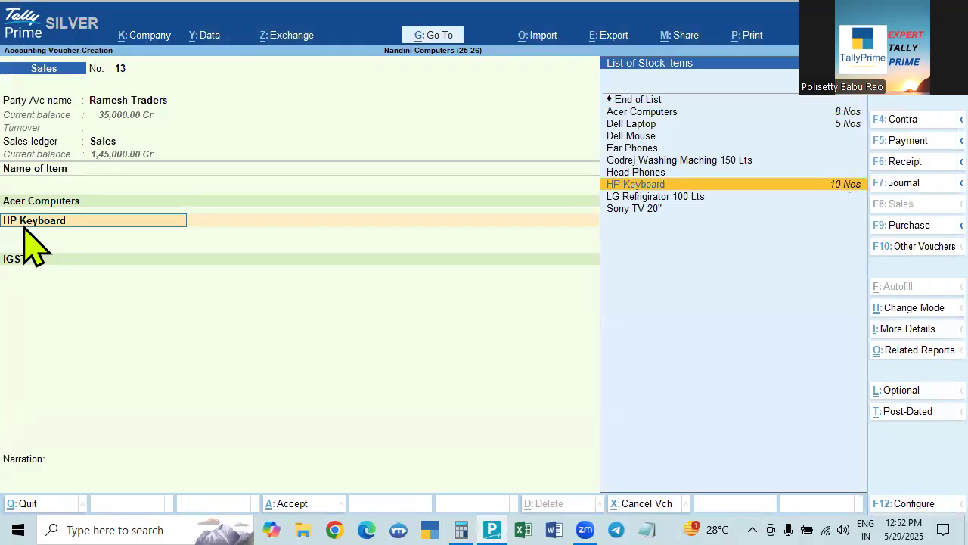
key(ctrl+Return)
key(BackSpace)
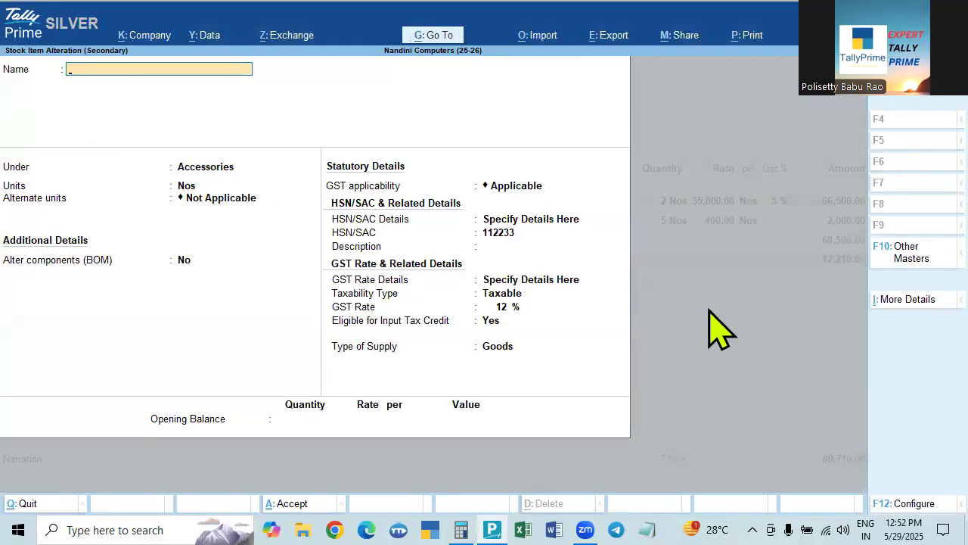
key(Escape)
key(Return)
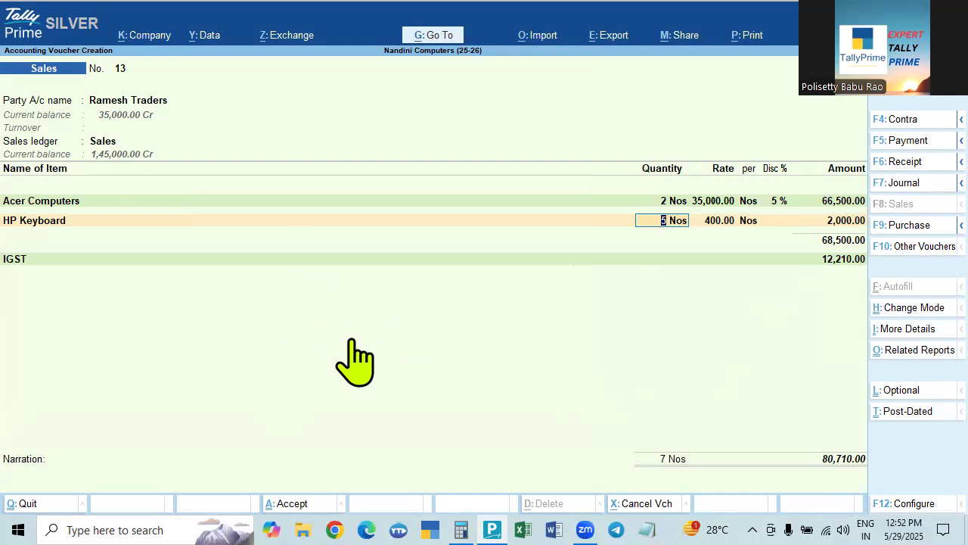
Step: Examine the voucher's GST tax analysis in detailed view and close it
key(alt+a)
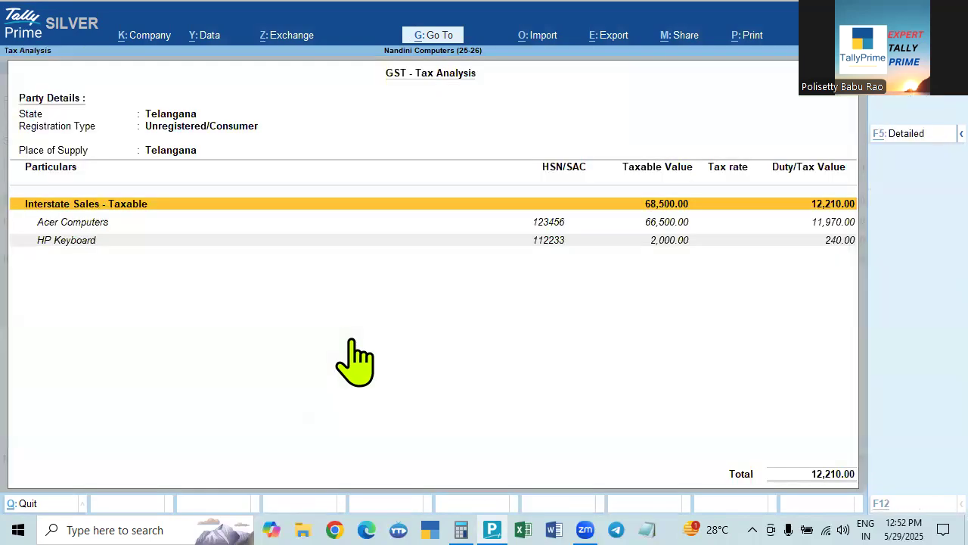
key(F5)
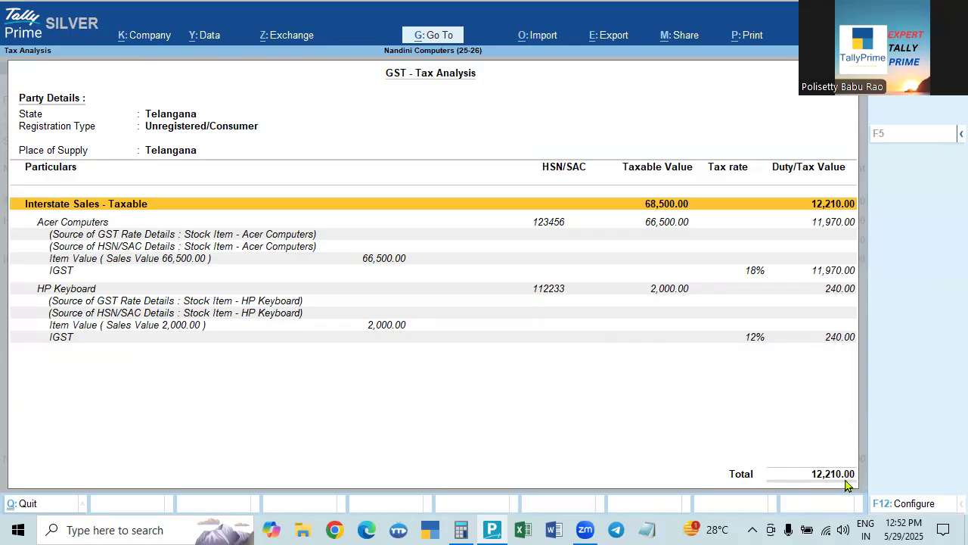
key(Escape)
Step: Accept the remaining voucher entries and the party's New Ref bill-wise allocation for the full amount, and save the sales voucher
key(Return)
key(Return)
key(Return)
key(Return)
key(Return)
key(Return)
key(Return)
key(Return)
key(Return)
key(Return)
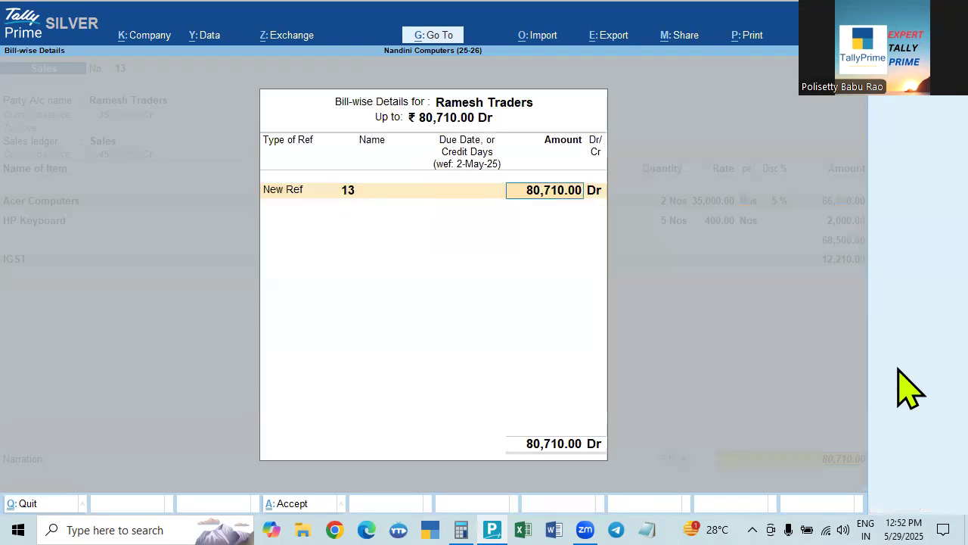
key(Return)
key(Return)
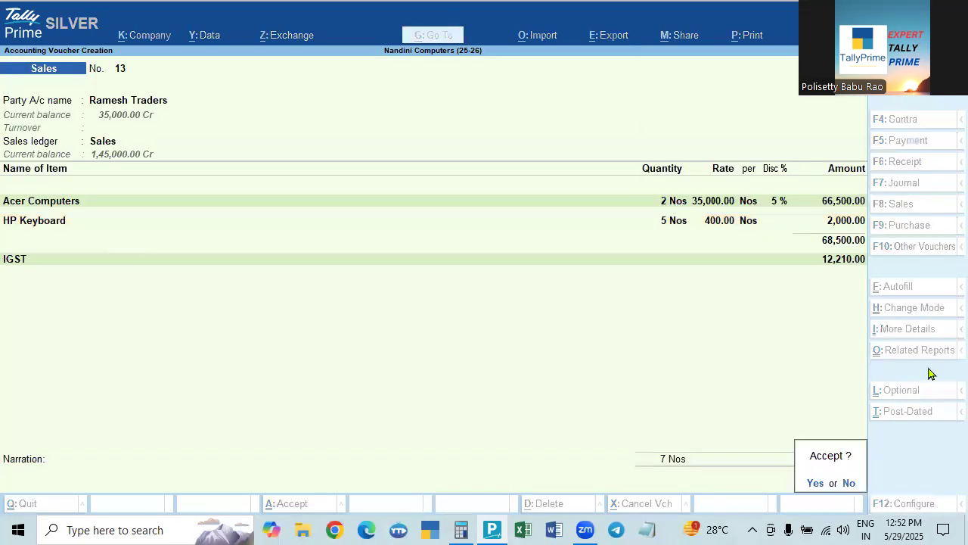
key(Return)
Step: Reopen the saved sales voucher, switch to Calculator, and work out 35,000 times 2 minus 66,500
key(Page_Up)
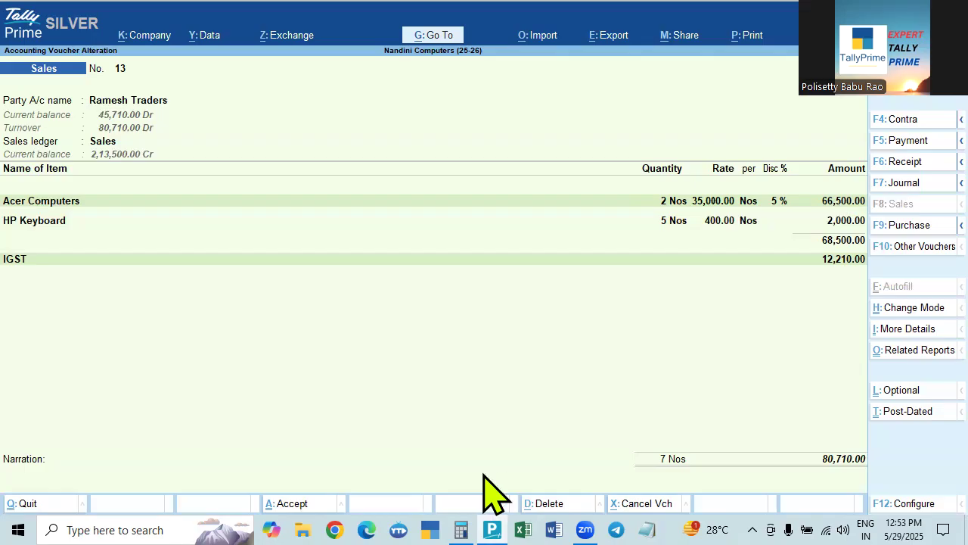
click(461, 529)
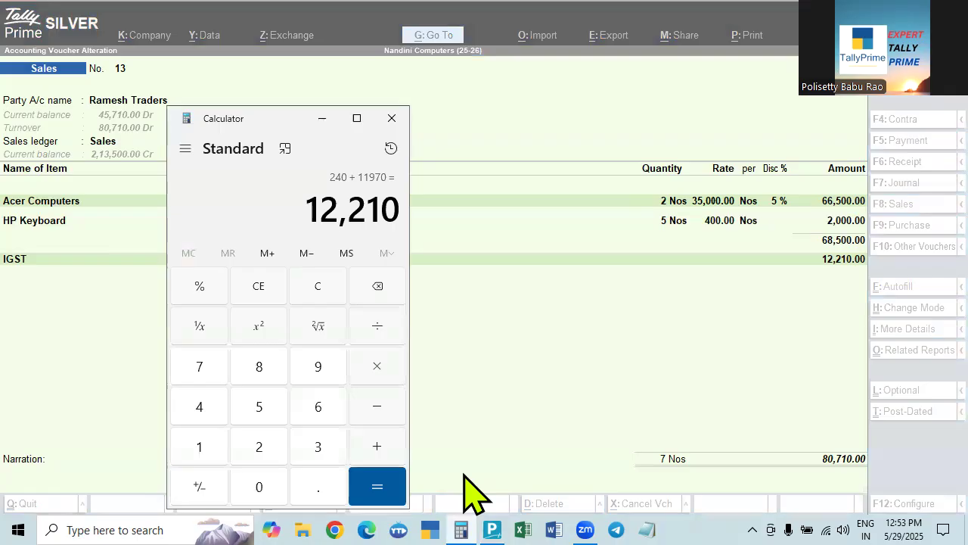
text(35,000)
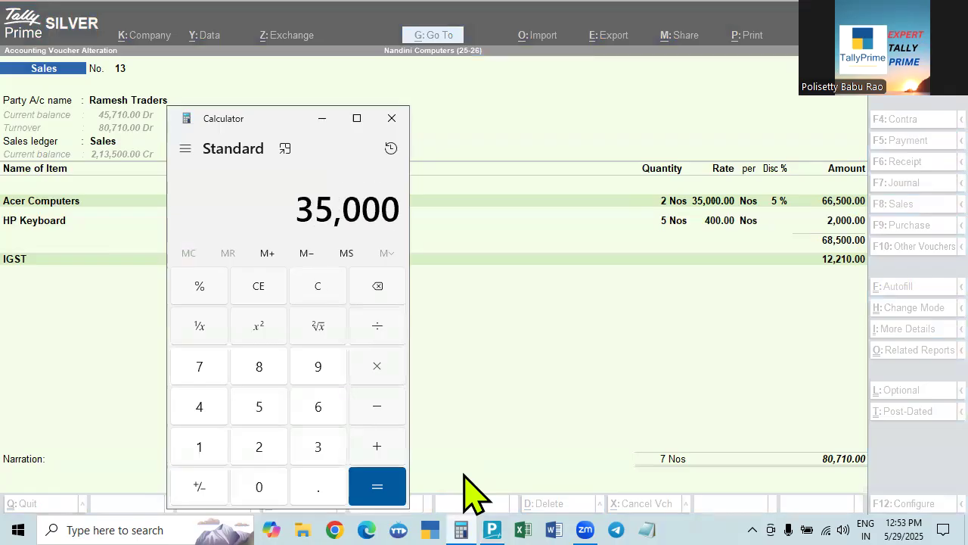
text(*2)
key(Return)
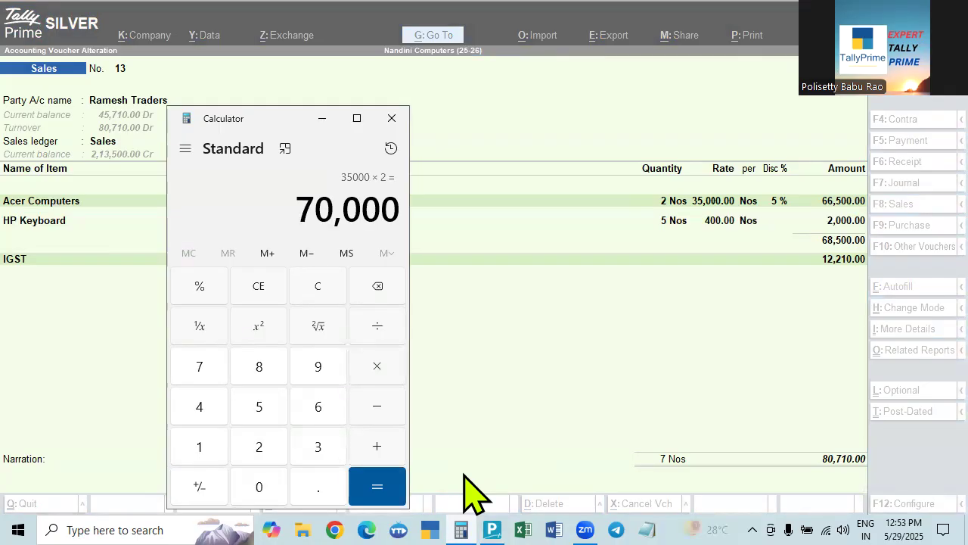
key(minus)
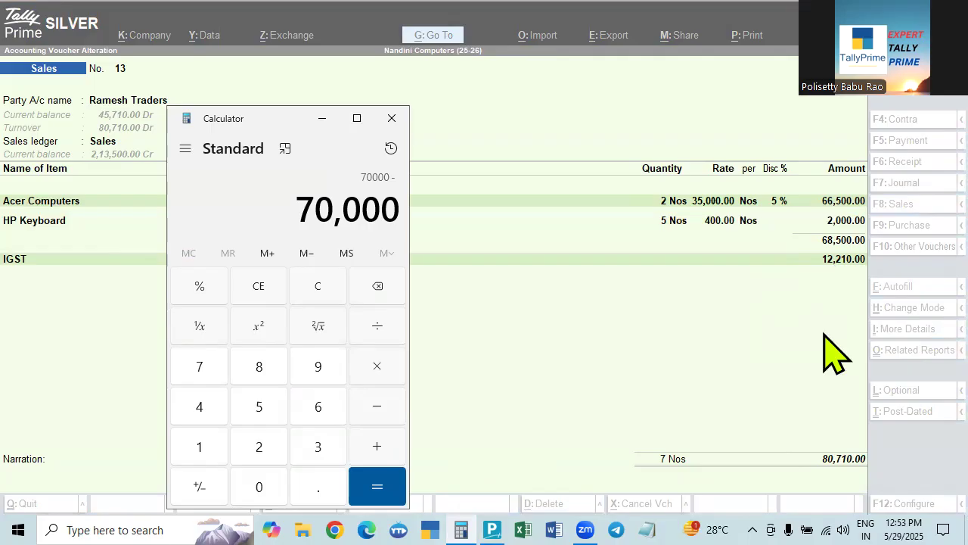
text(66500)
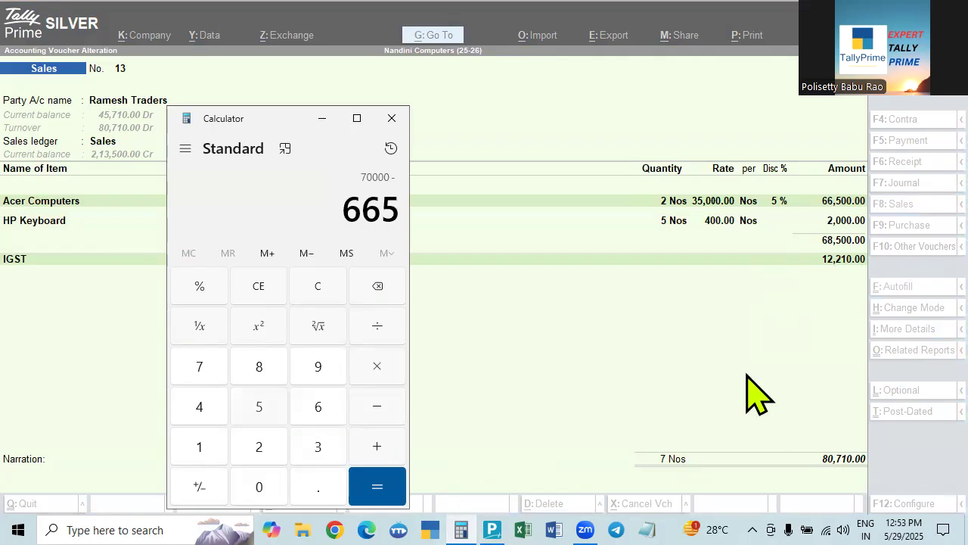
key(Return)
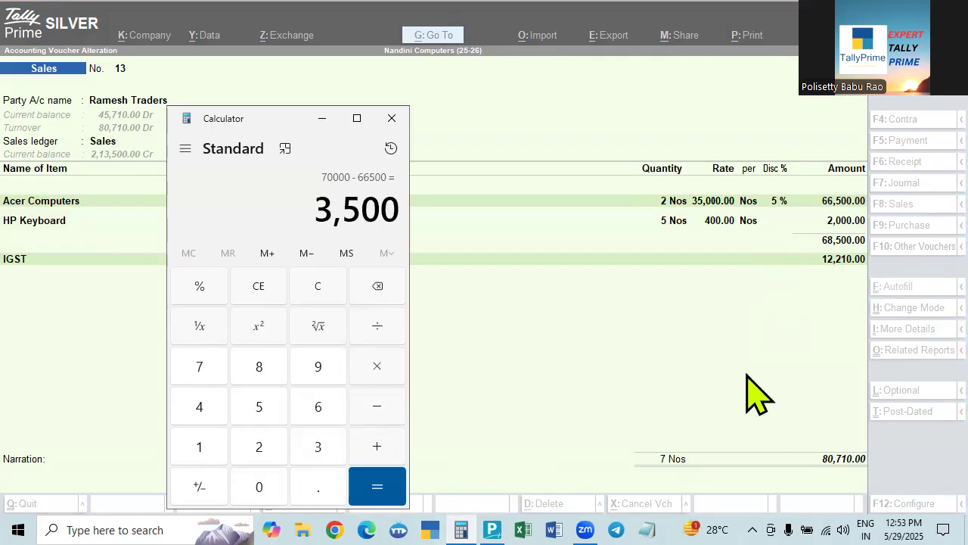
Step: Work out 5% of 70,000 in Calculator and clear the result
key(Escape)
text(70000)
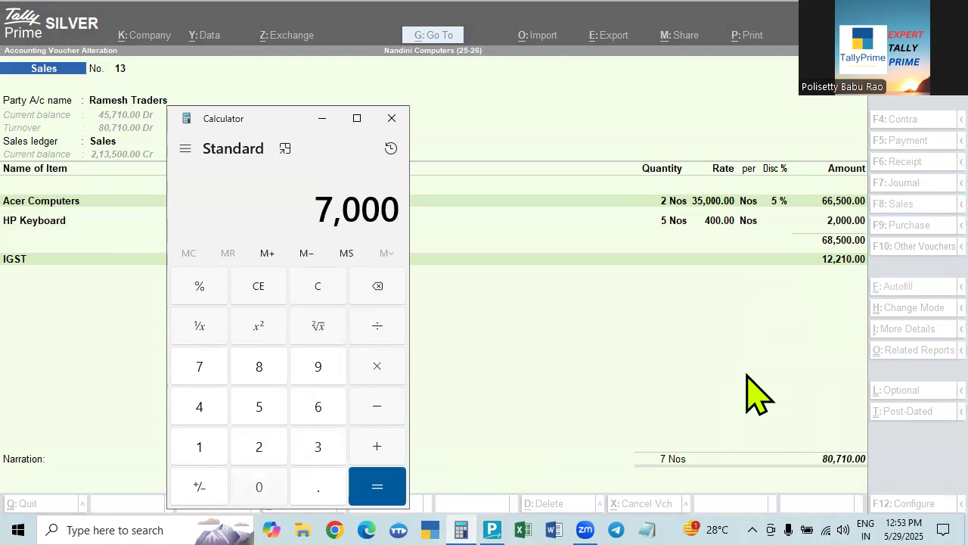
text(*5%)
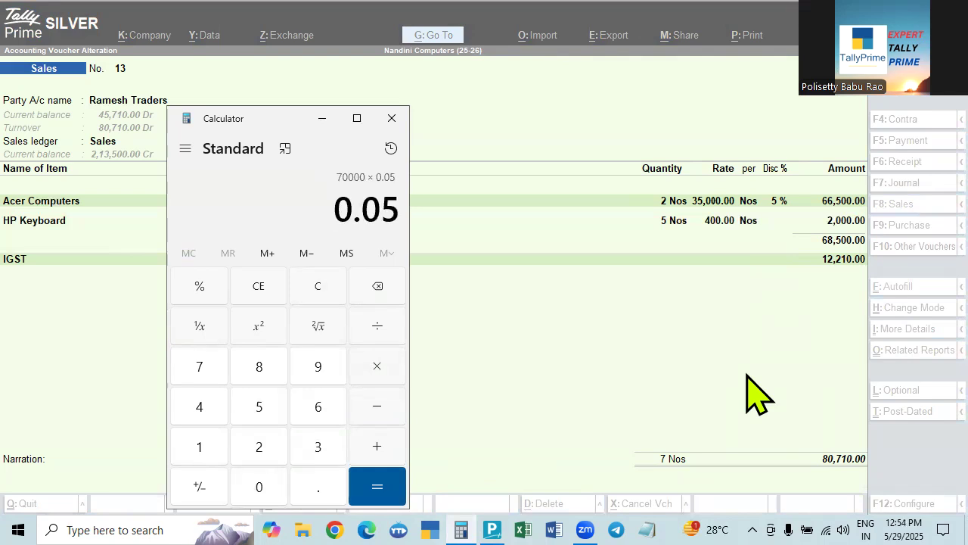
key(Return)
key(Escape)
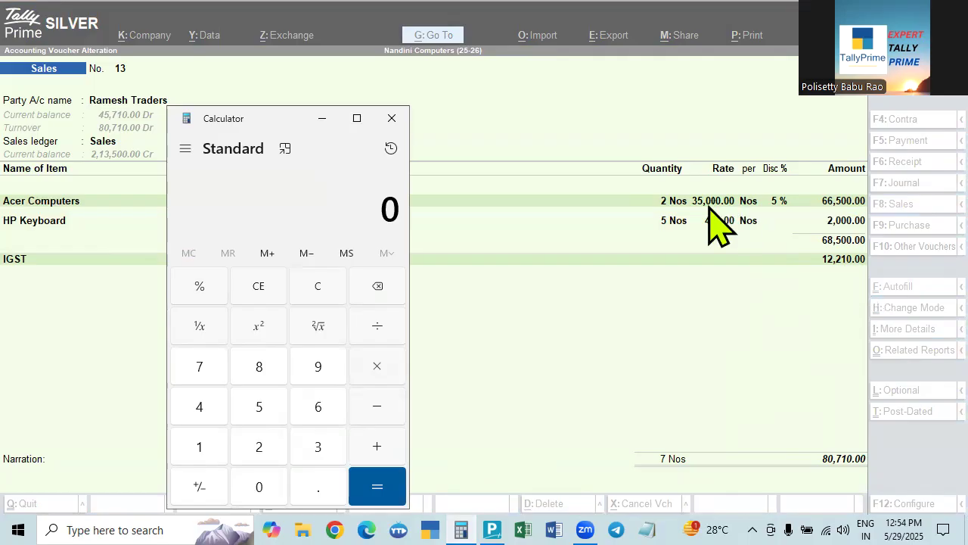
Step: Work out 70,000 minus 66,500 in Calculator and close it to return to the voucher
click(461, 499)
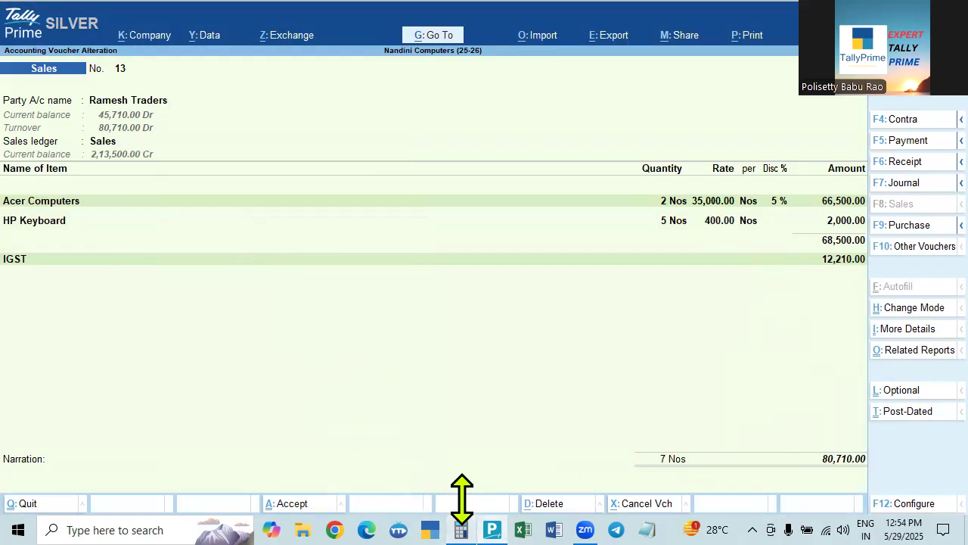
click(461, 498)
text(70)
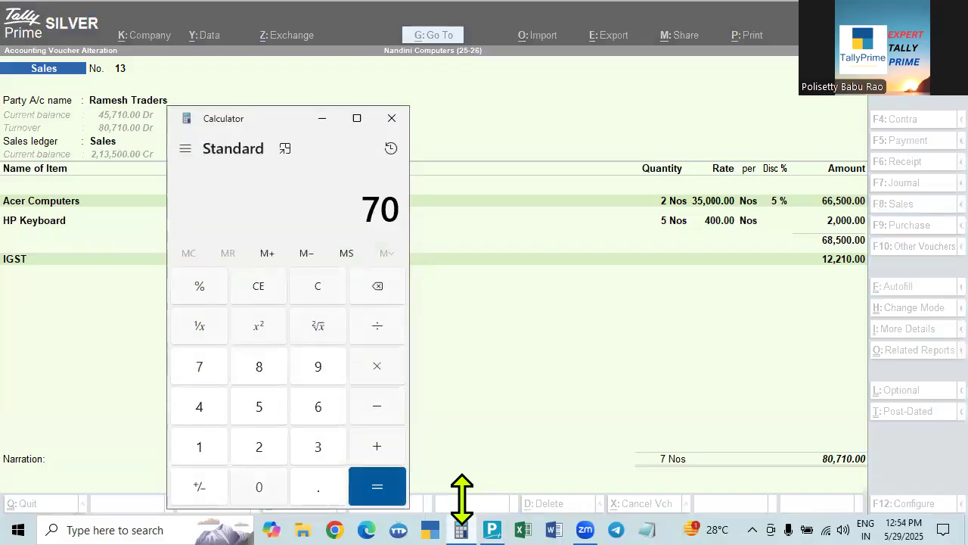
text(000 )
text(- 66,500)
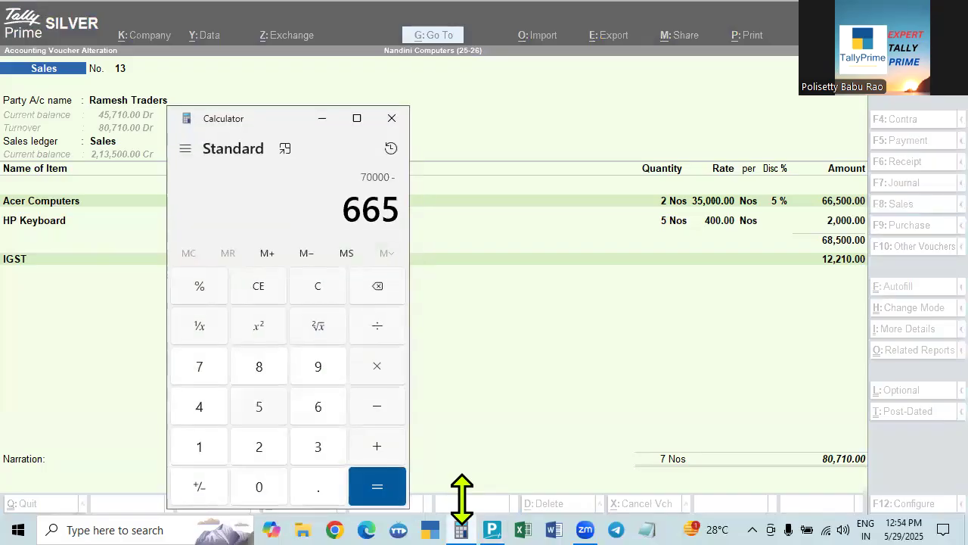
key(Return)
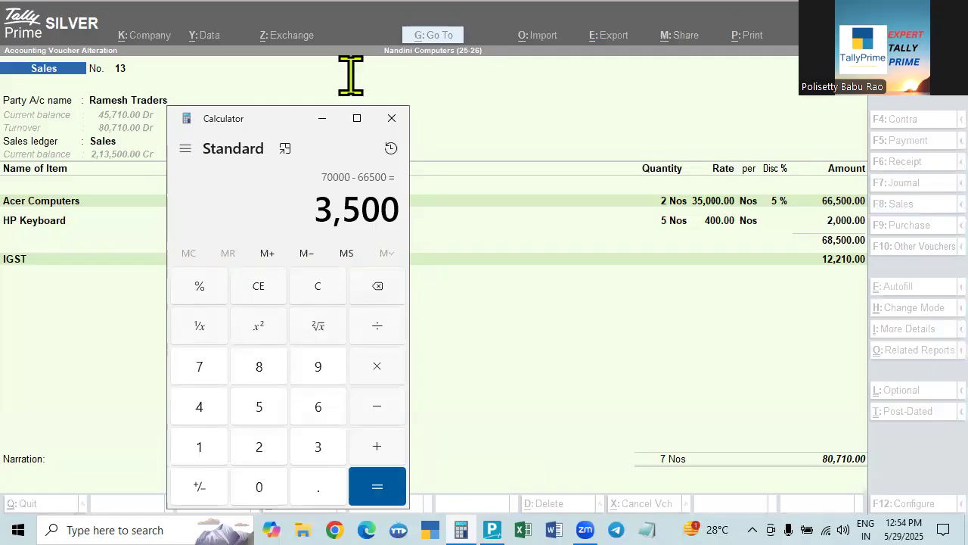
click(392, 120)
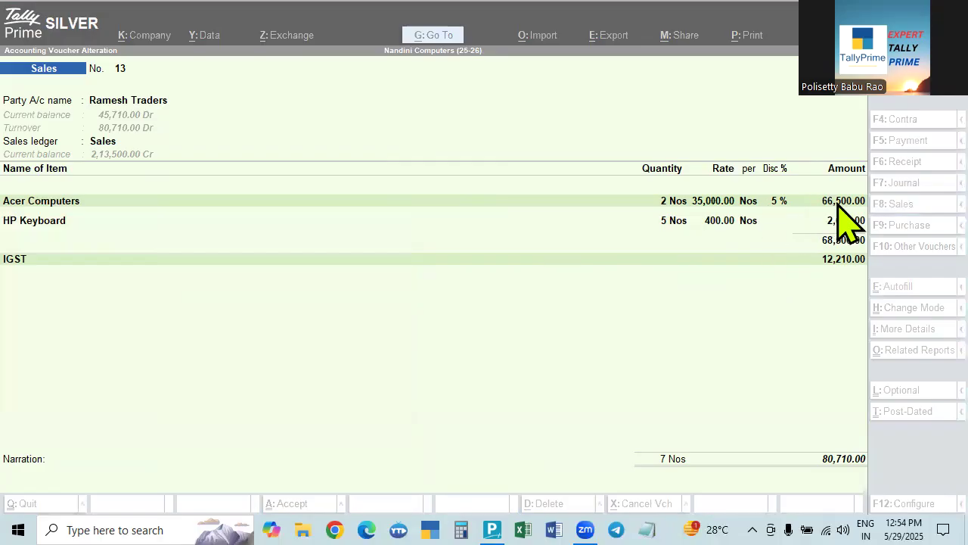
Step: Save the reopened sales voucher and set H P Shoppee as the new voucher's party, accepting its dispatch and party details
click(774, 204)
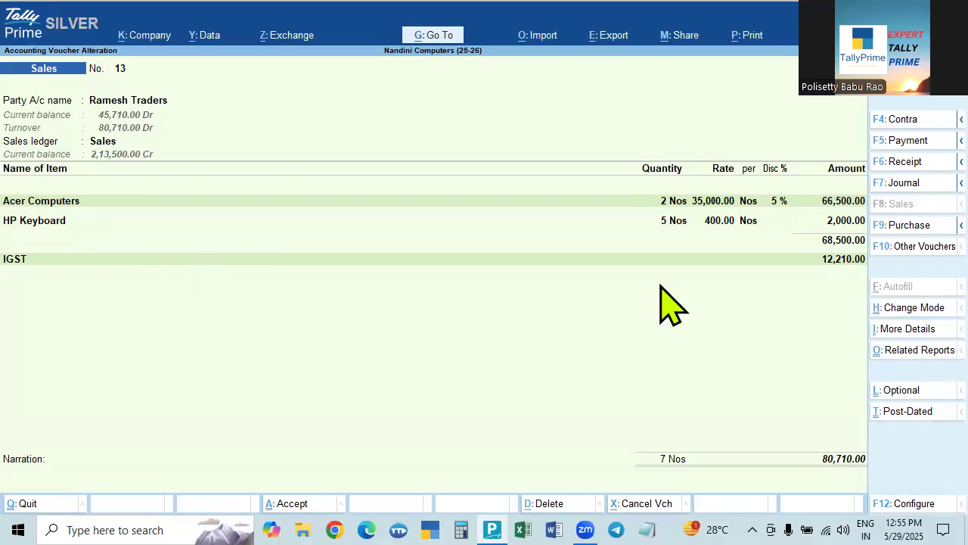
key(ctrl+a)
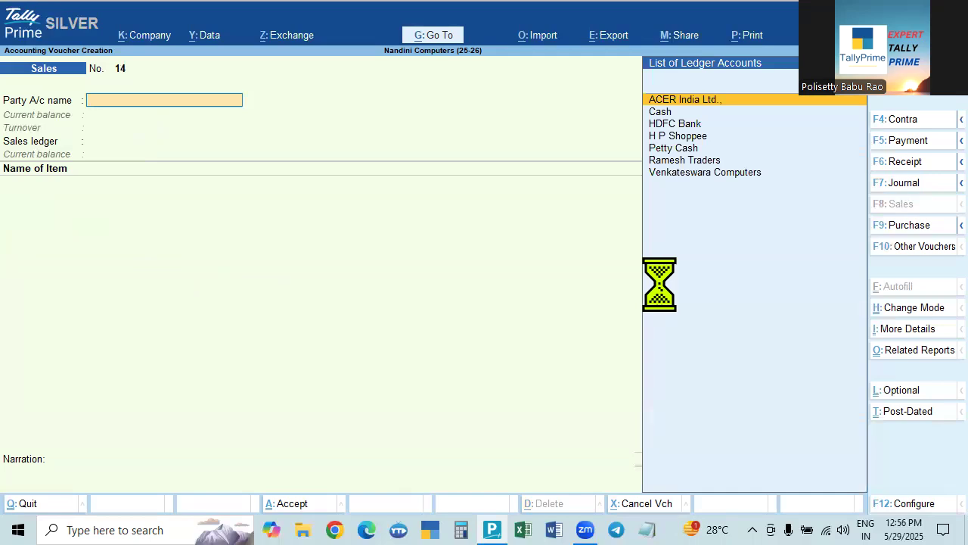
double_click(685, 140)
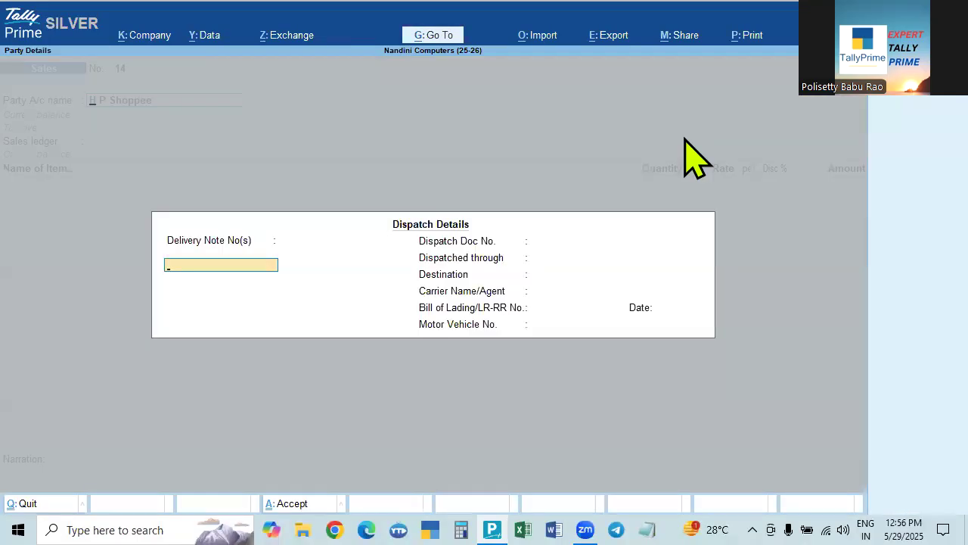
key(Escape)
key(ctrl+Return)
key(BackSpace)
key(Escape)
key(Return)
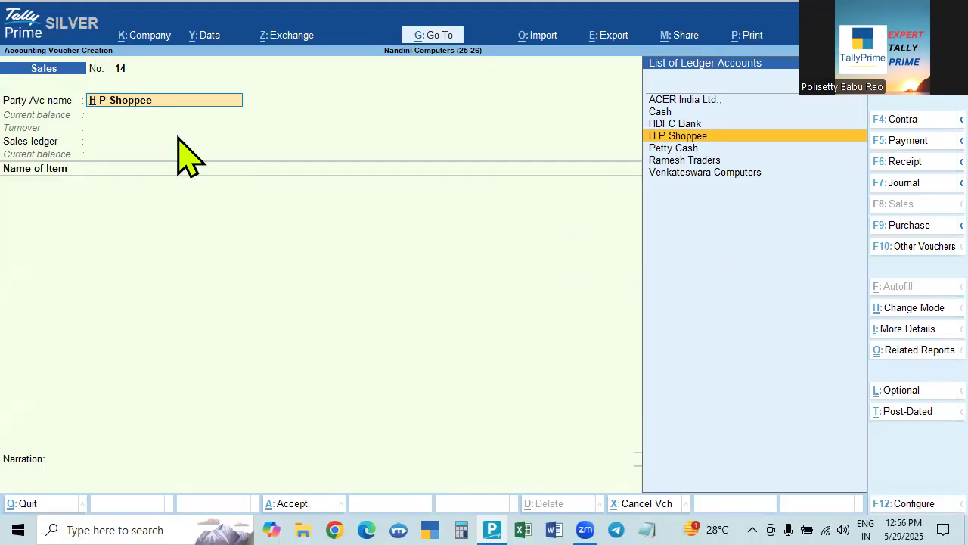
key(Return)
key(ctrl+a)
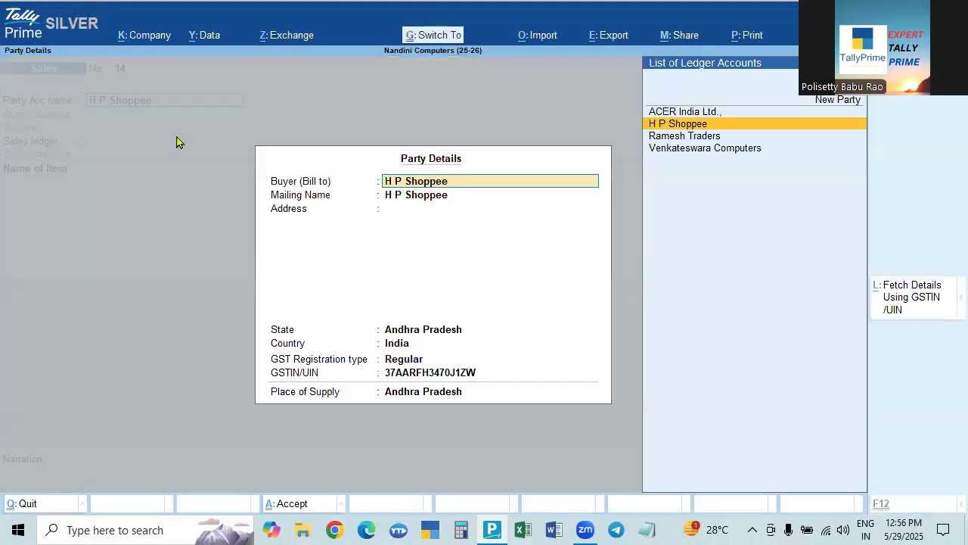
key(ctrl+a)
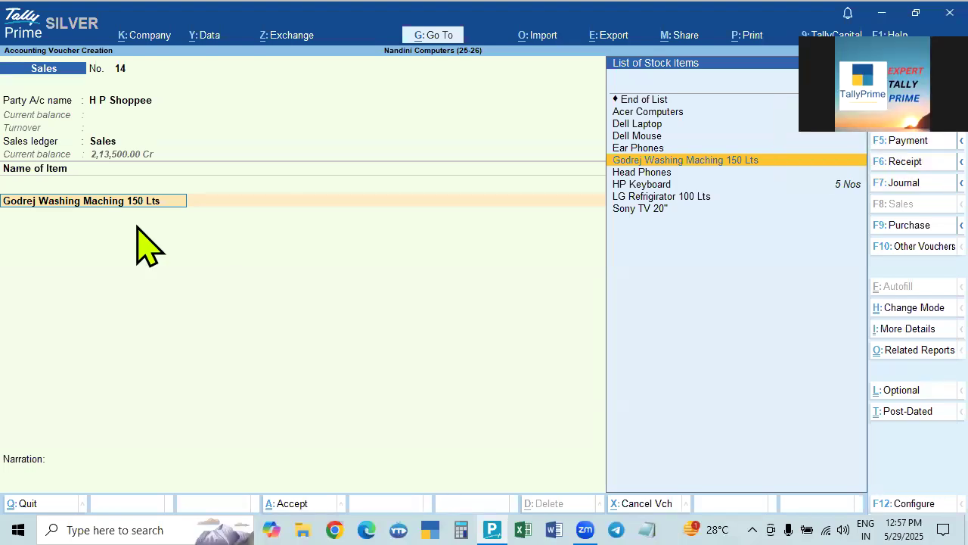
Step: Enter the item Godrej Washing Maching 150 Lts with a quantity of 2 PCS at a rate of 40,000
key(Return)
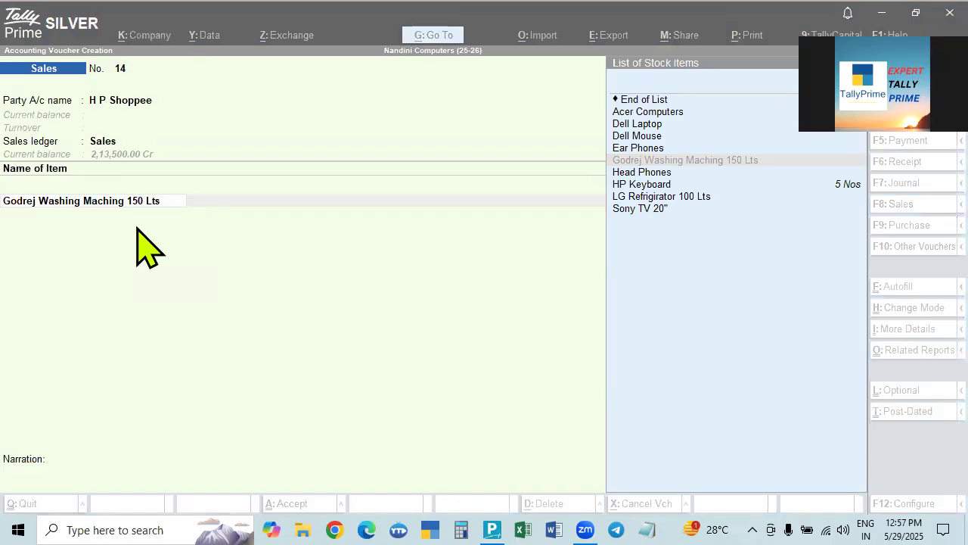
click(143, 208)
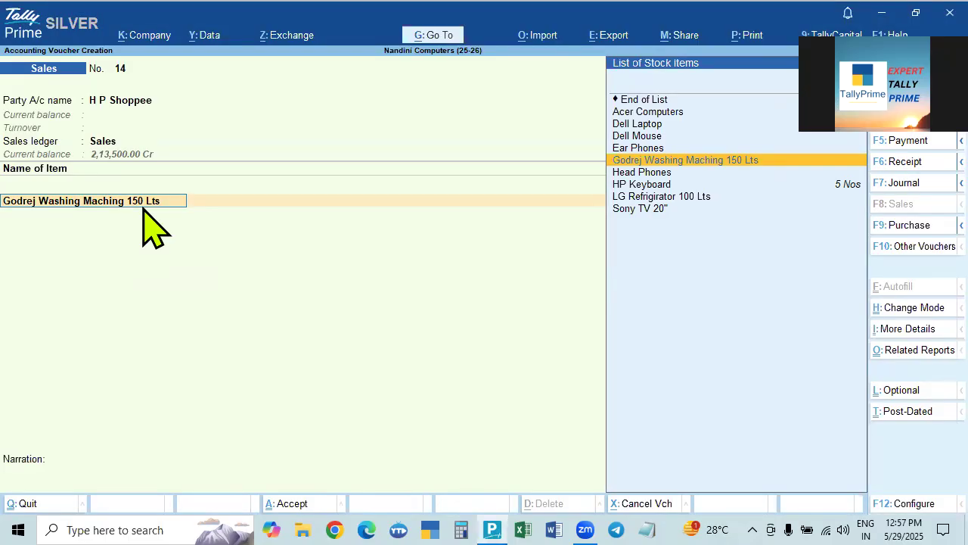
key(Return)
key(alt+Tab)
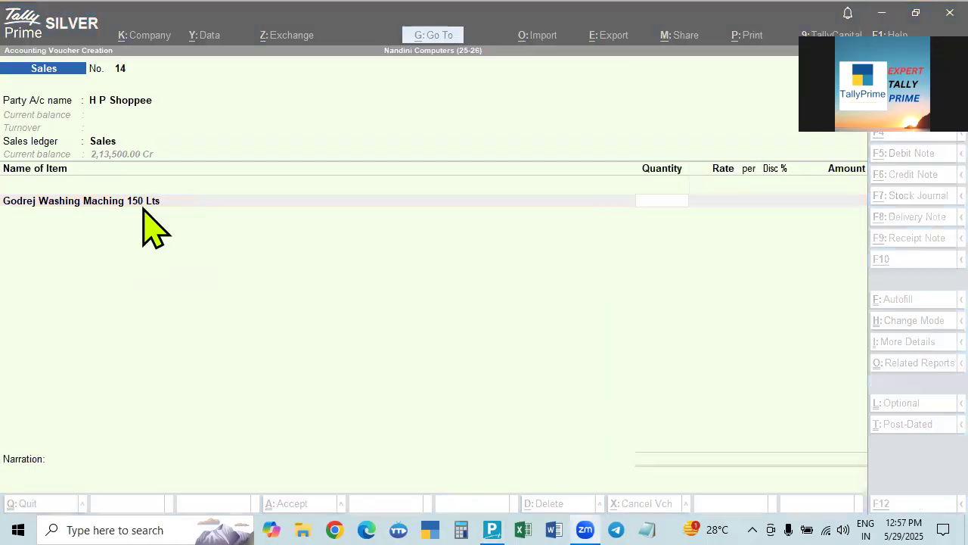
key(alt+Tab)
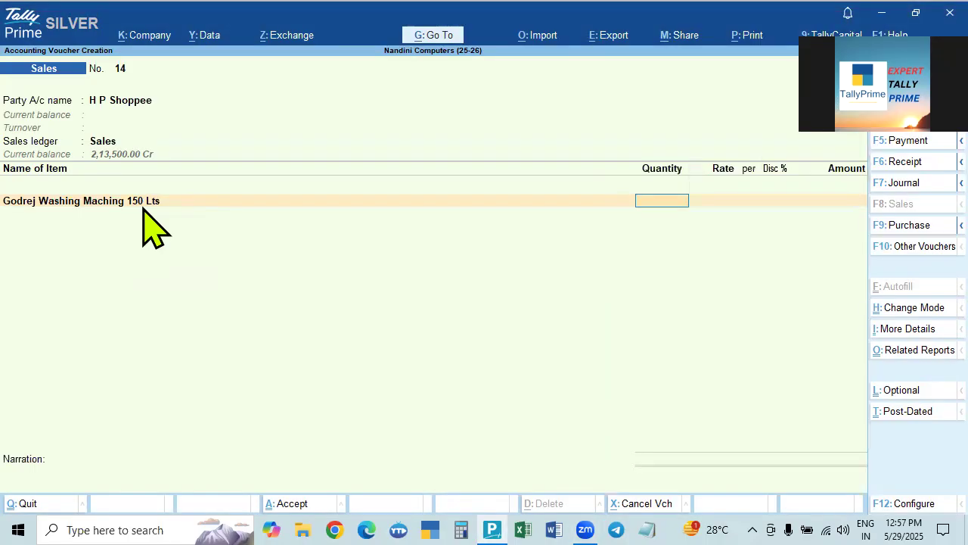
text(2)
key(Return)
key(Return)
text(4)
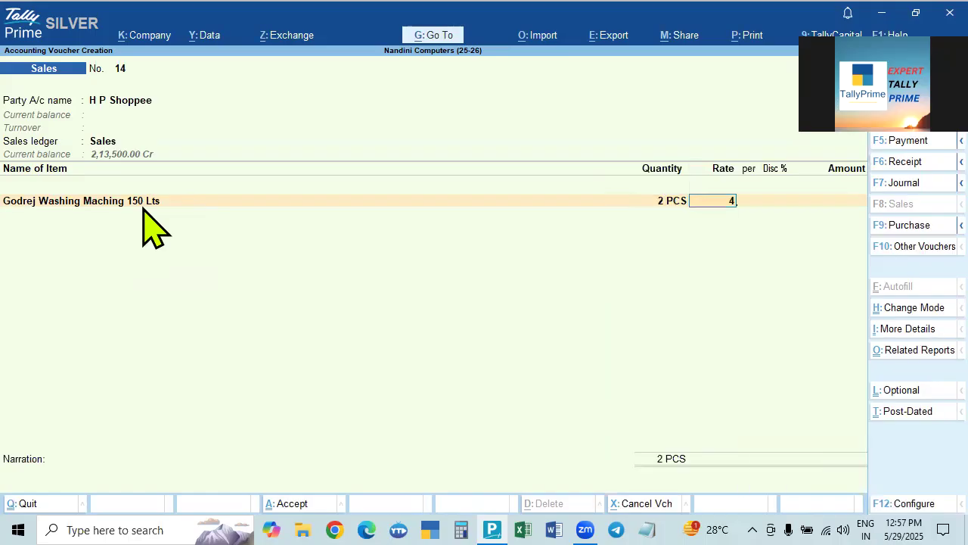
text(0000)
key(Return)
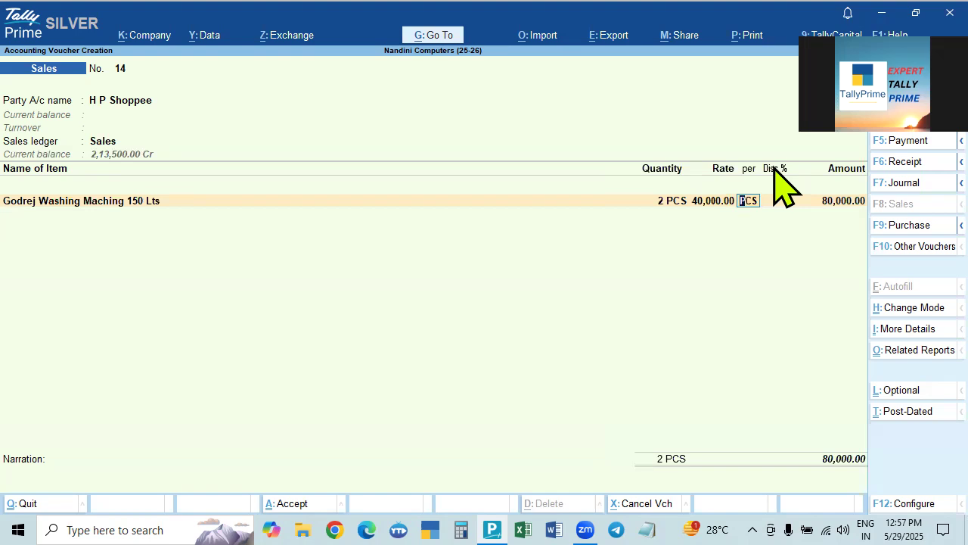
Step: View the company features, and complete the Godrej Washing Maching line with its Disc % left blank
key(F11)
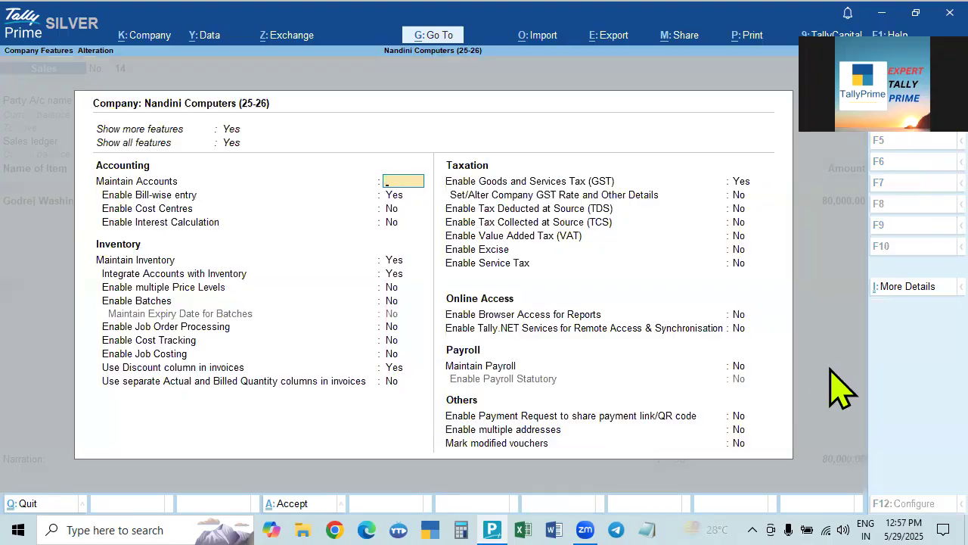
key(Escape)
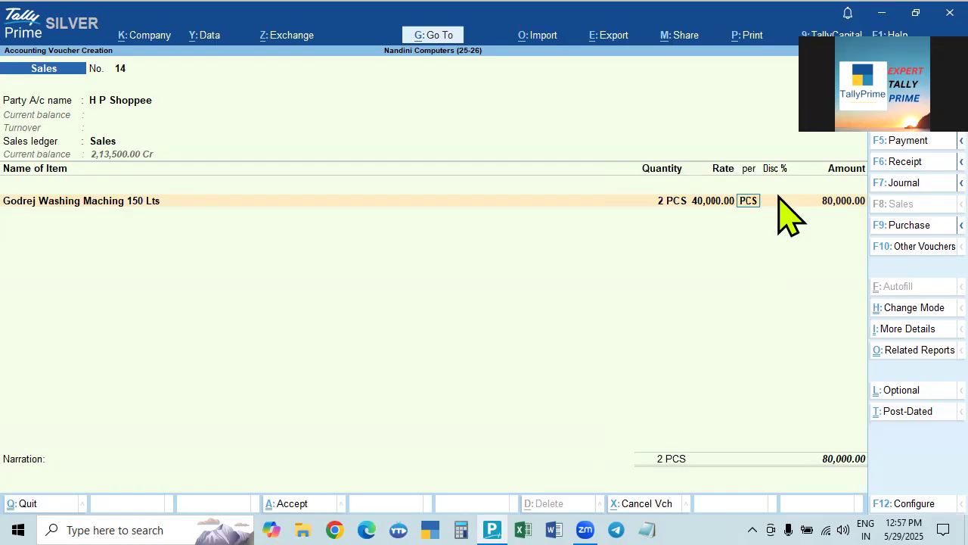
key(Return)
key(Return)
key(Return)
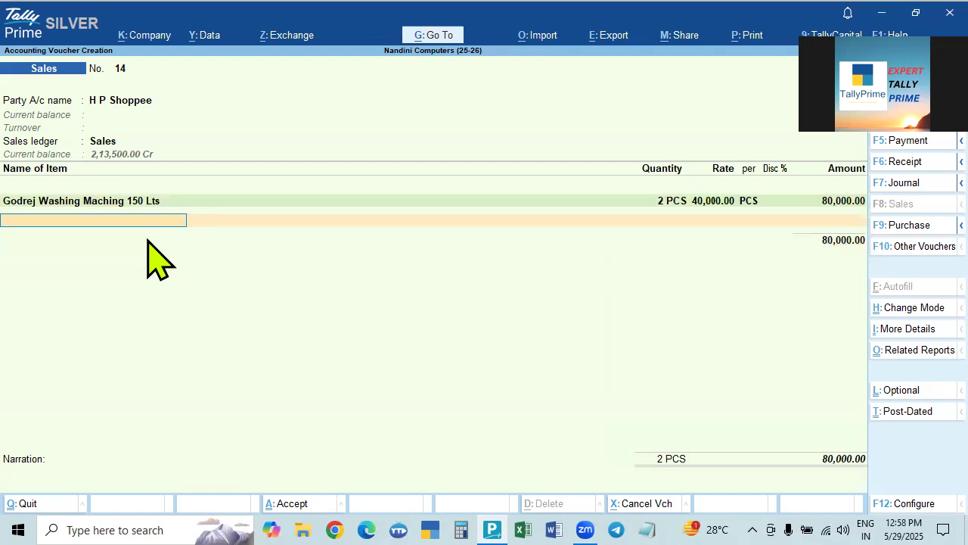
Step: Look through the voucher configuration and the company features, closing both without changing any setting
key(F12)
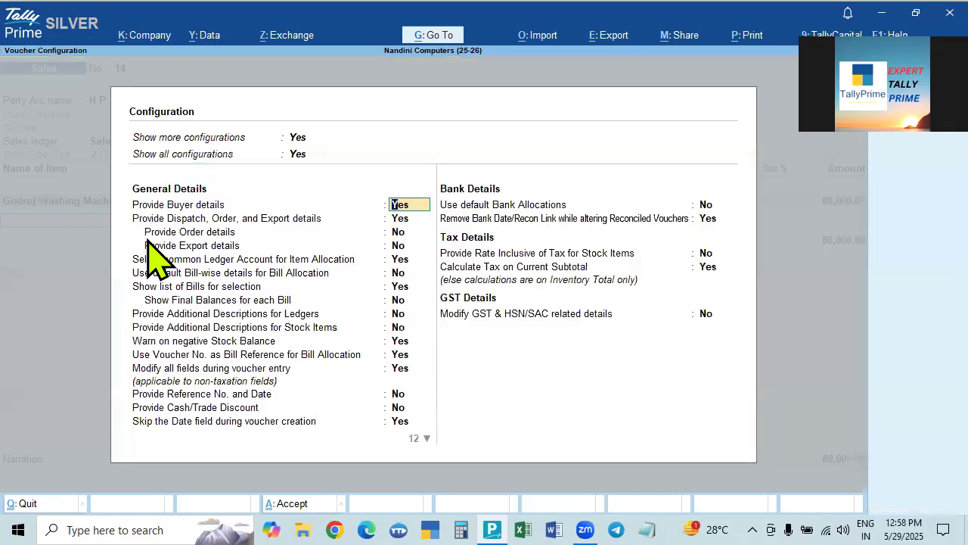
key(Escape)
key(F11)
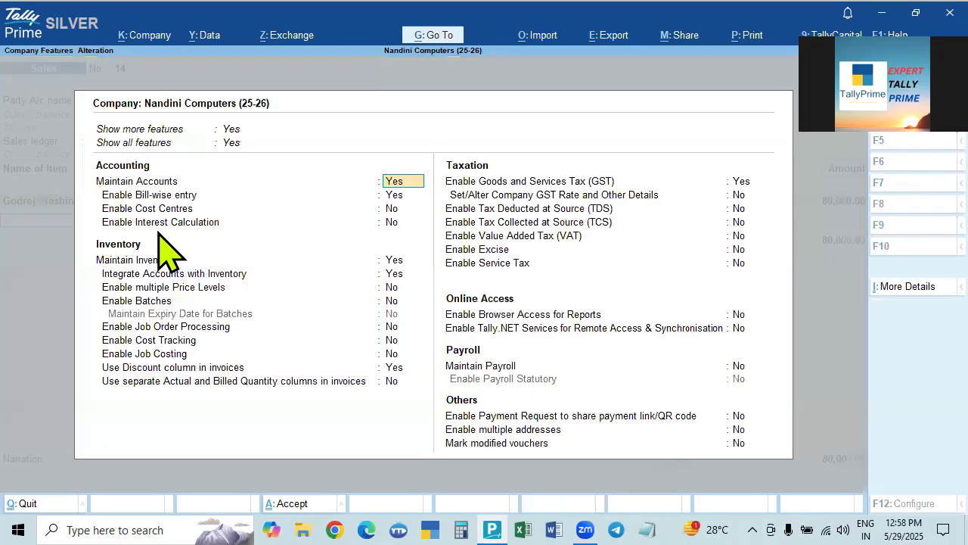
key(BackSpace)
key(Escape)
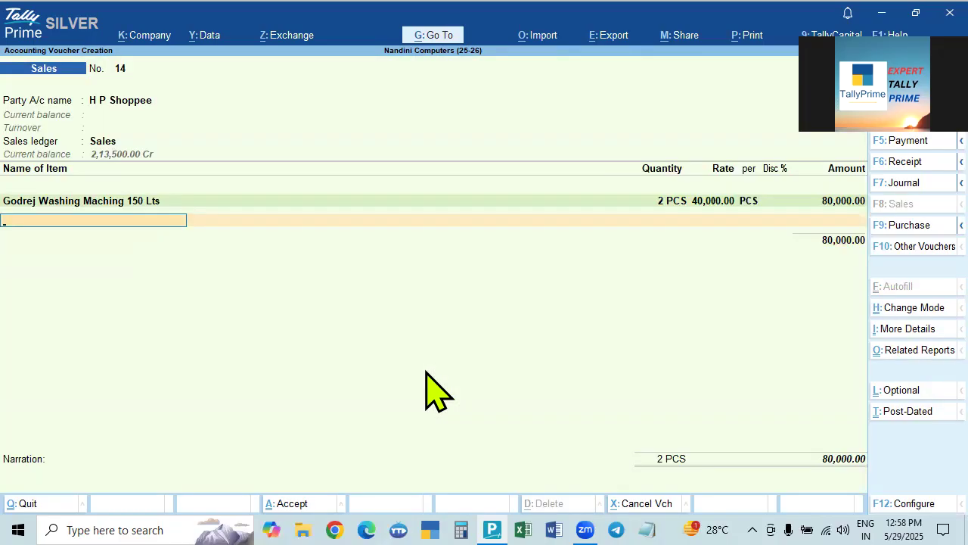
Step: Enable Provide Cash/Trade Discount in the voucher configuration
key(F12)
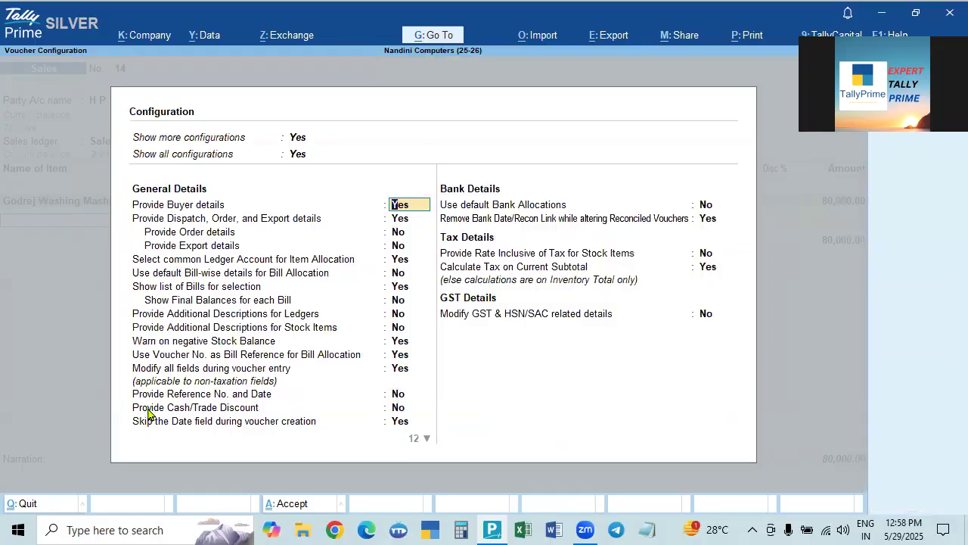
click(396, 410)
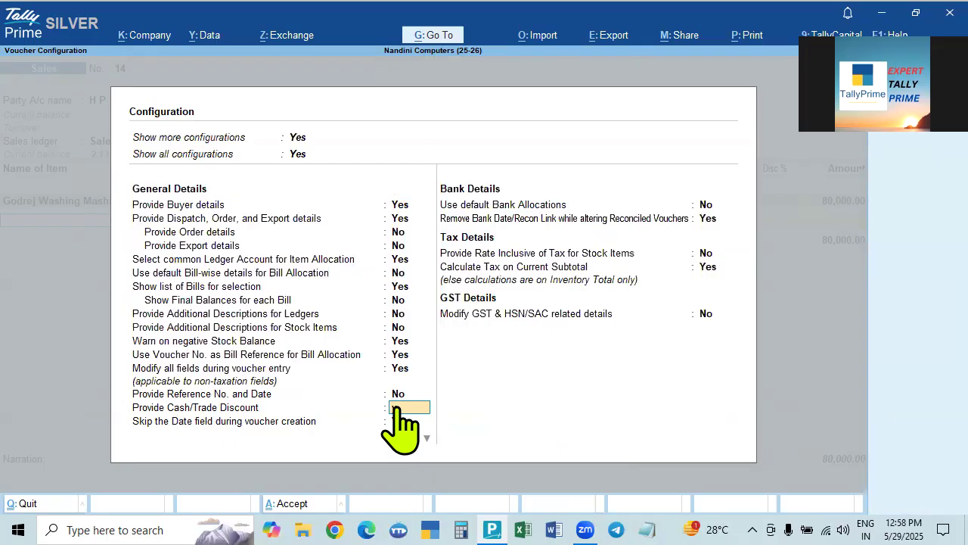
key(y)
key(Return)
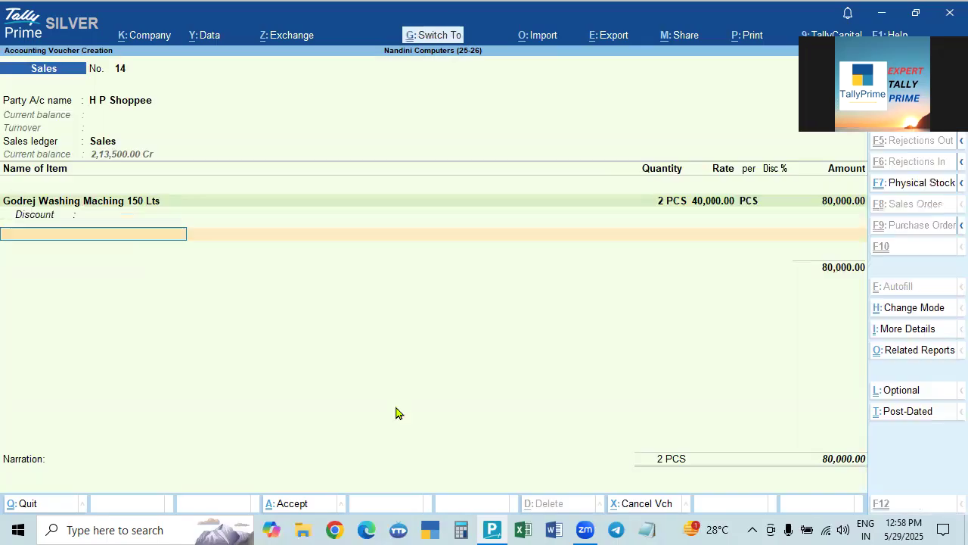
Step: Enter a 5% discount on the separate Discount line of the Godrej Washing Maching item and accept the calculated amount
click(34, 218)
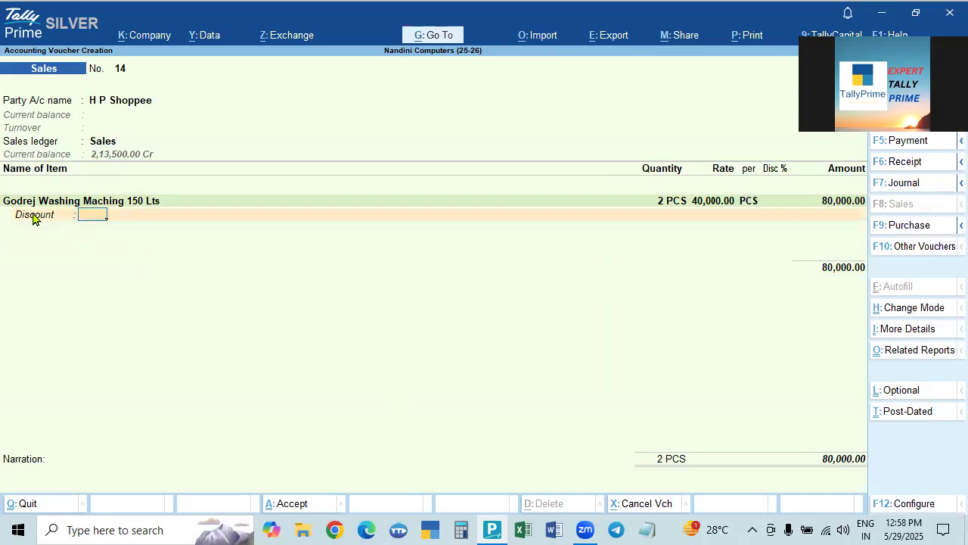
click(775, 203)
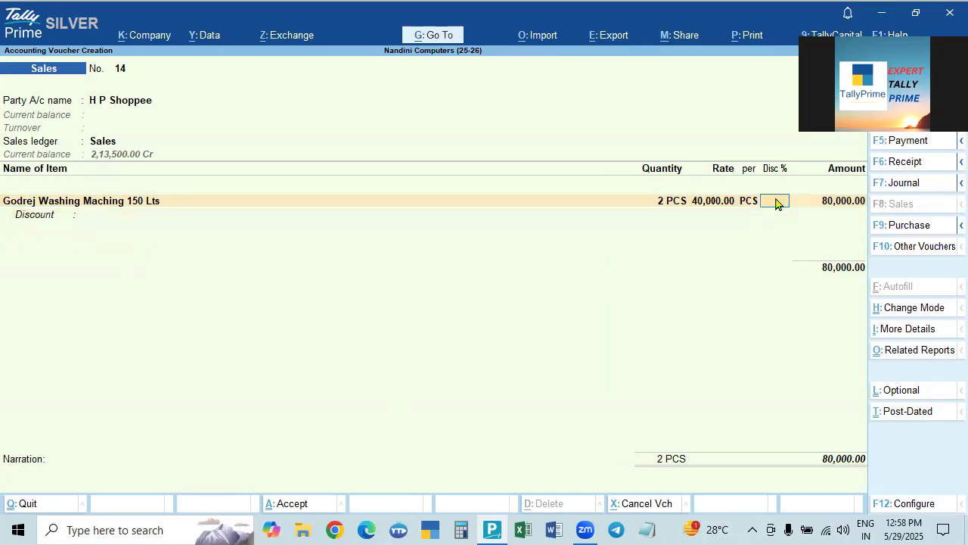
key(Return)
key(Return)
text(5)
key(Return)
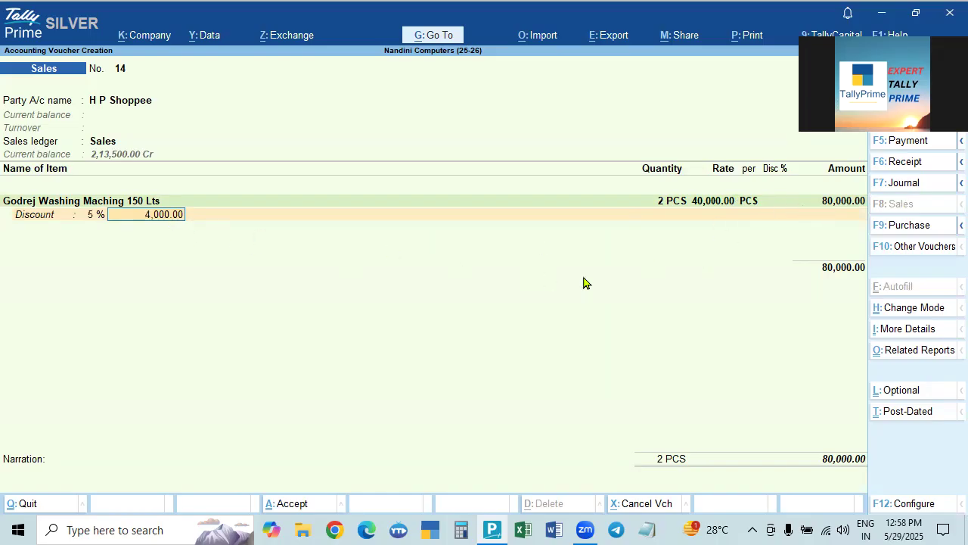
key(Return)
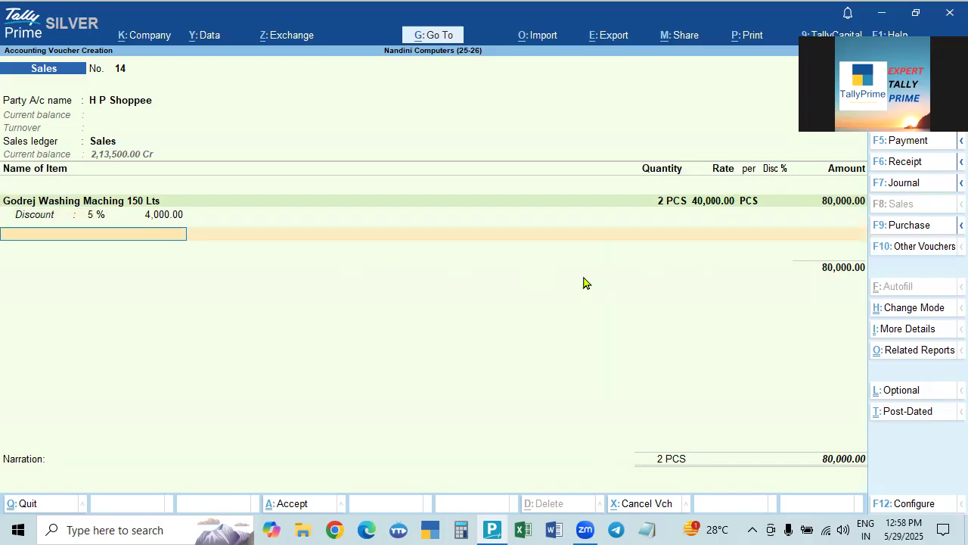
Step: Add the stock item Sony TV 20" as the second line of the H P Shoppee sales voucher
key(Down)
key(Down)
key(Down)
key(Down)
key(Down)
key(Down)
key(Down)
key(Down)
key(Down)
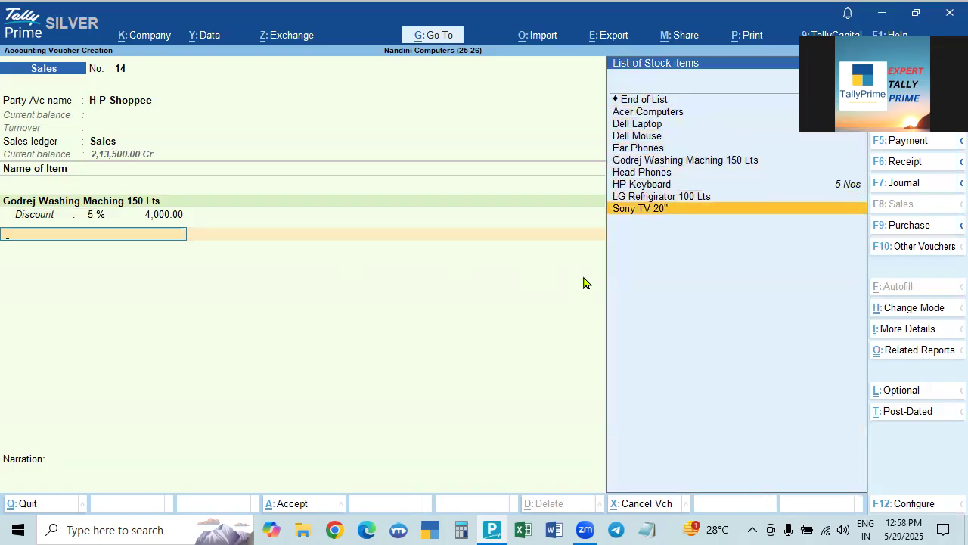
key(Return)
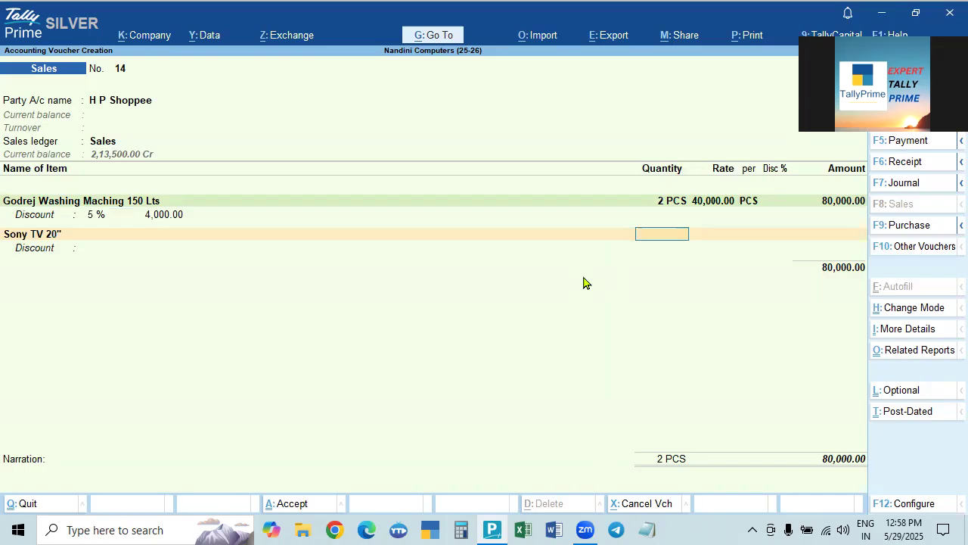
Step: Set the Sony TV 20" line to 1 PCS at a rate of 35,000, leaving its Disc % blank
key(Return)
key(Return)
text(35000)
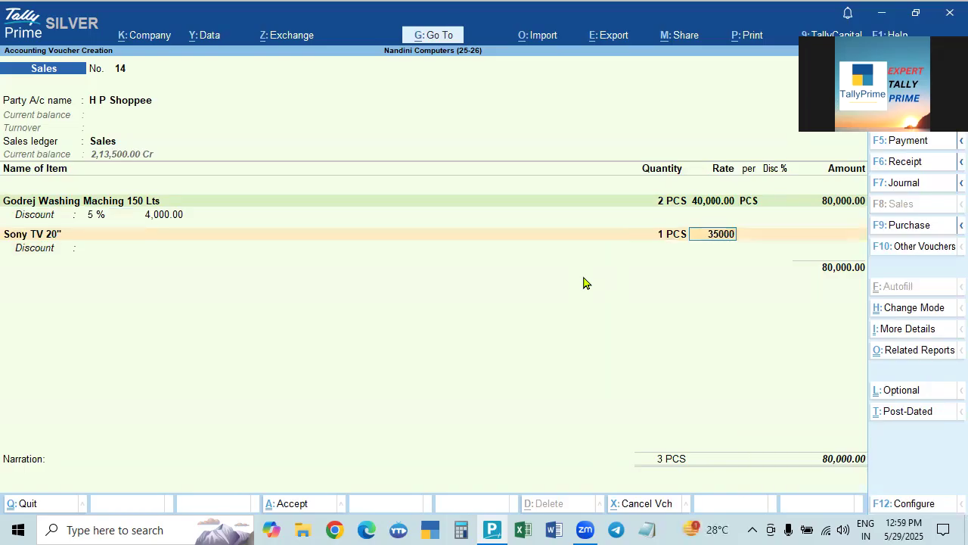
key(Return)
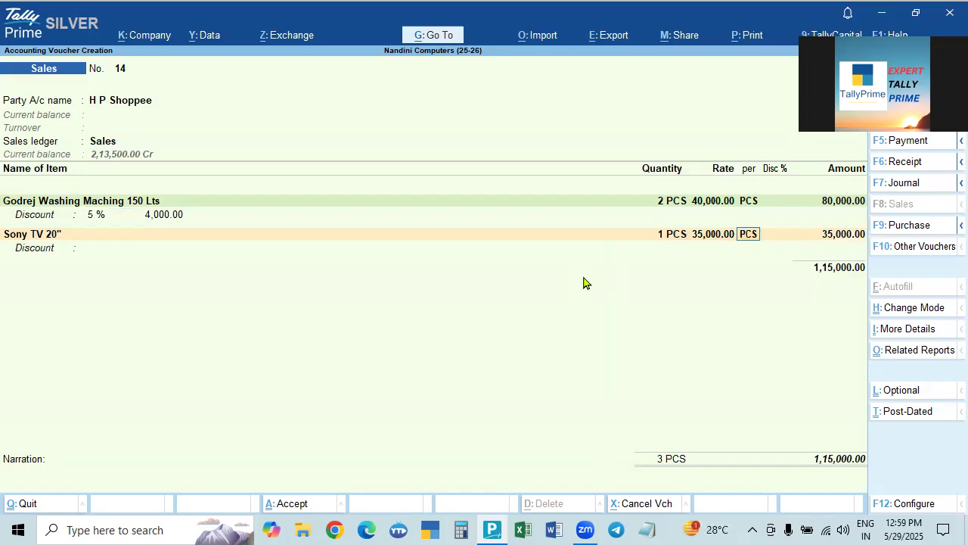
key(Return)
key(Return)
key(Return)
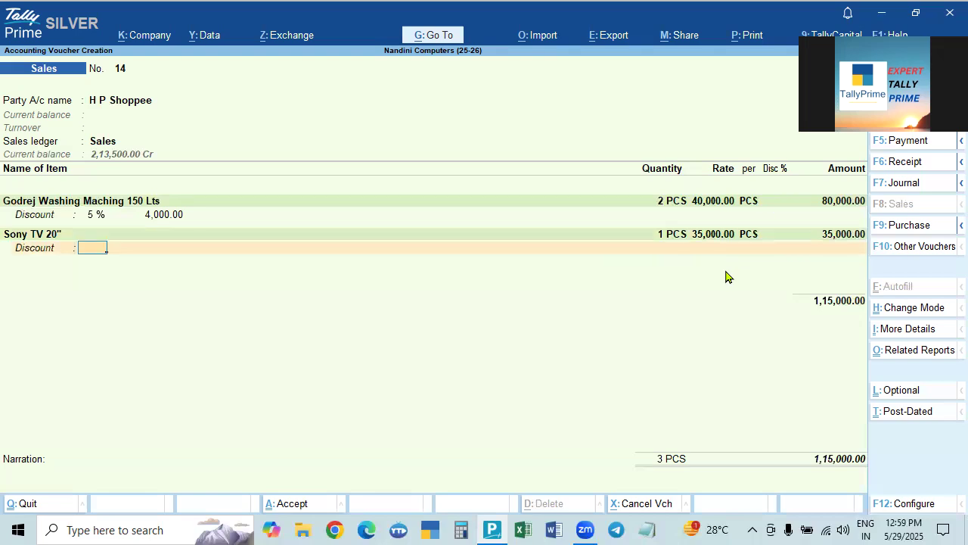
Step: Try a 2% and then a 1% discount on the separate Discount line of the Sony TV 20" item
text(2)
key(Return)
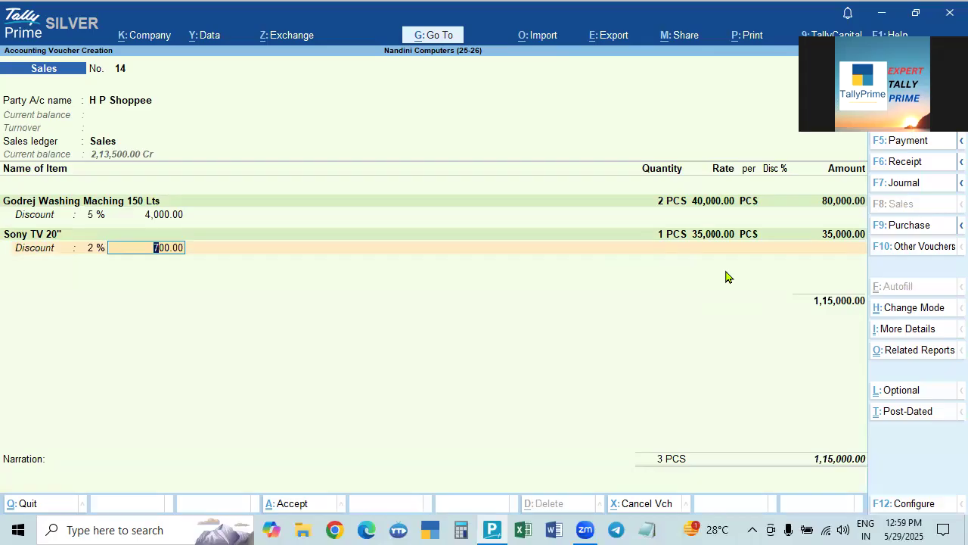
key(BackSpace)
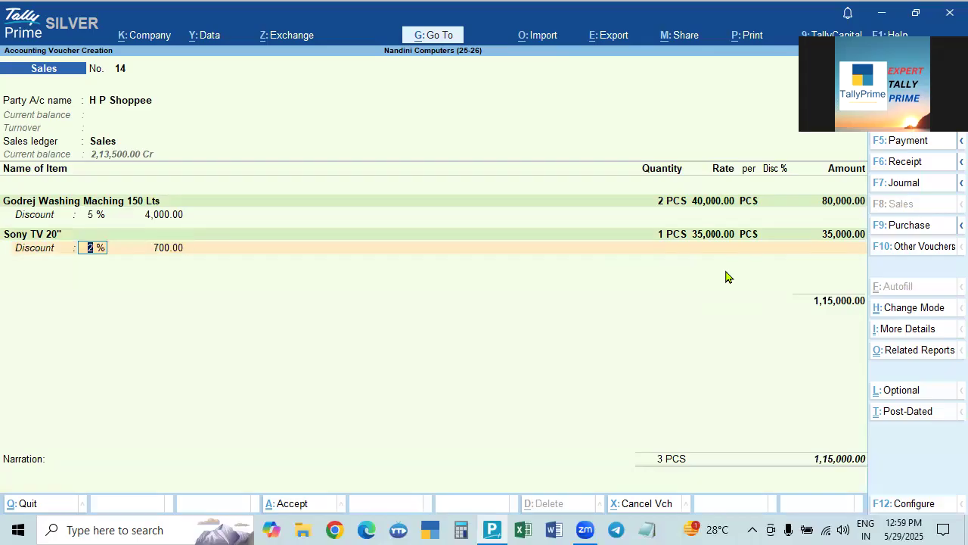
text(1)
key(Return)
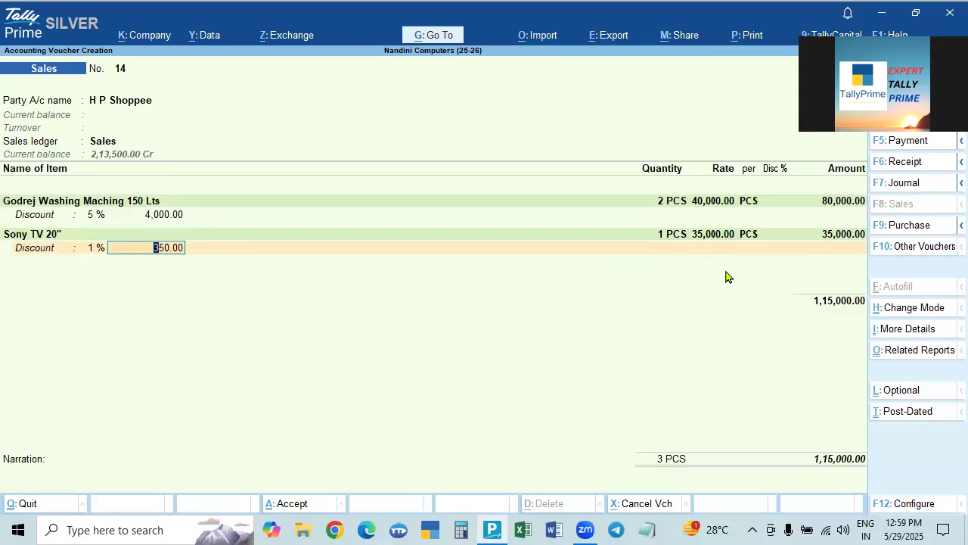
Step: Clear the discount percentage and amount of the Sony TV 20" item and complete the line without a discount
key(BackSpace)
key(BackSpace)
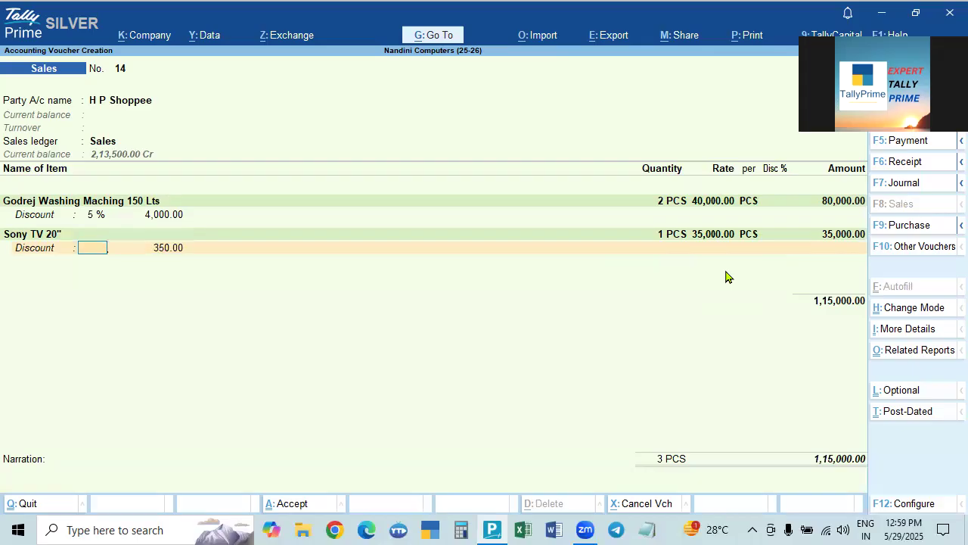
key(Escape)
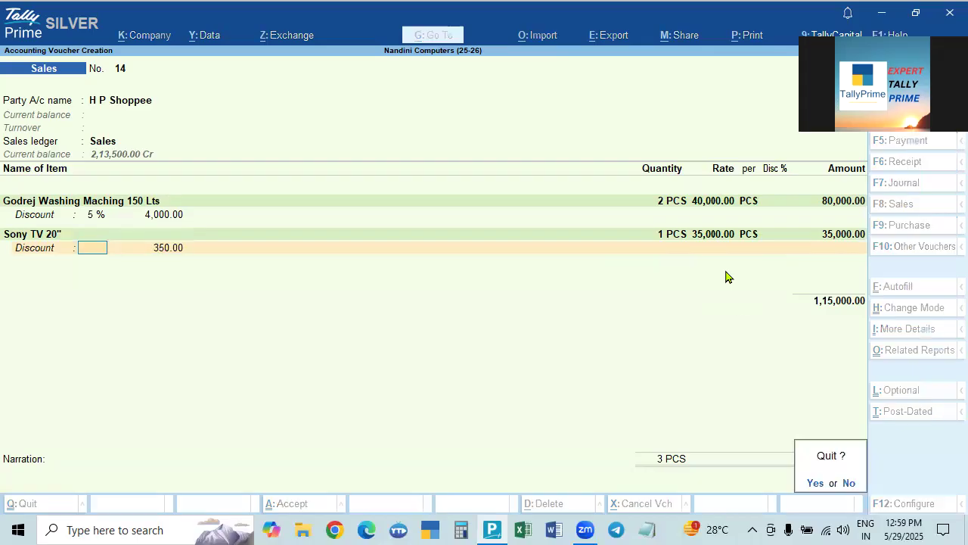
key(Escape)
key(Return)
key(space)
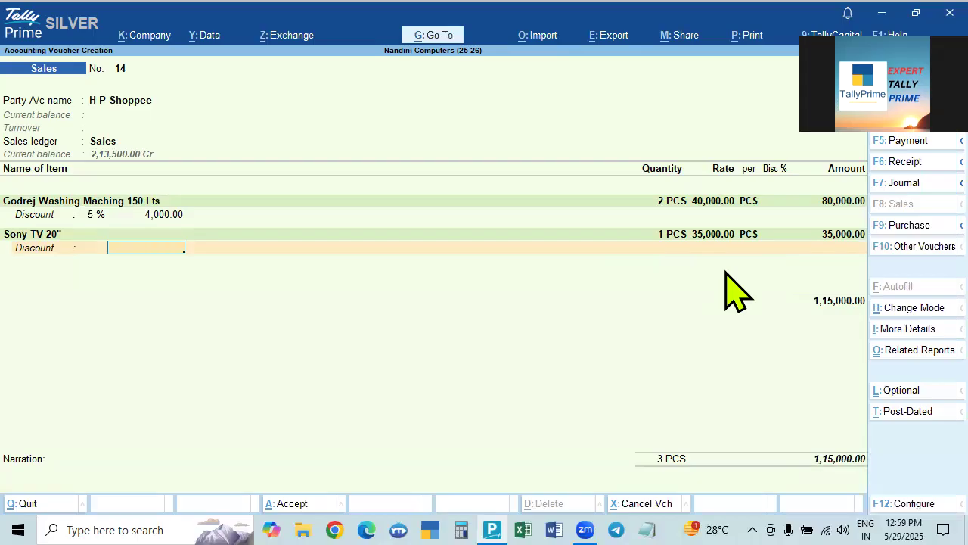
key(Return)
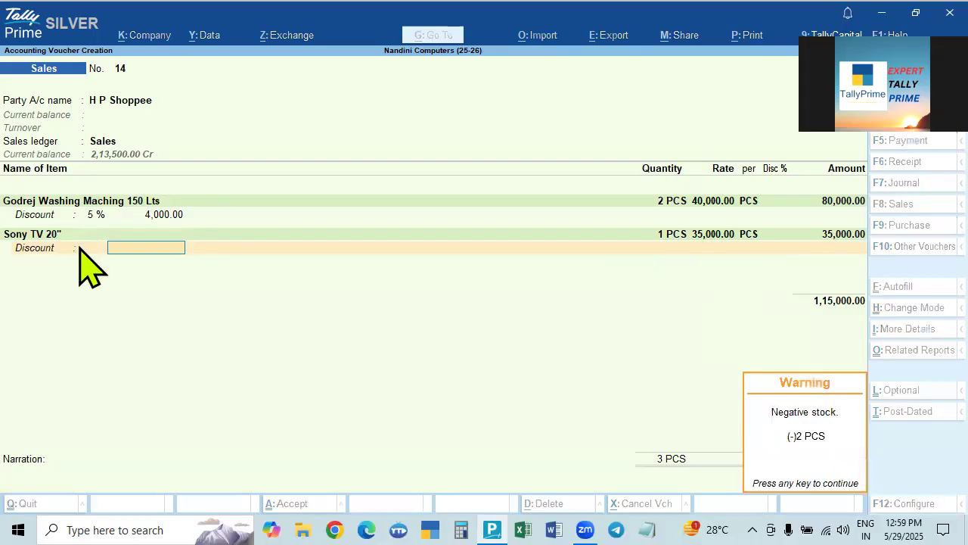
key(Return)
key(Return)
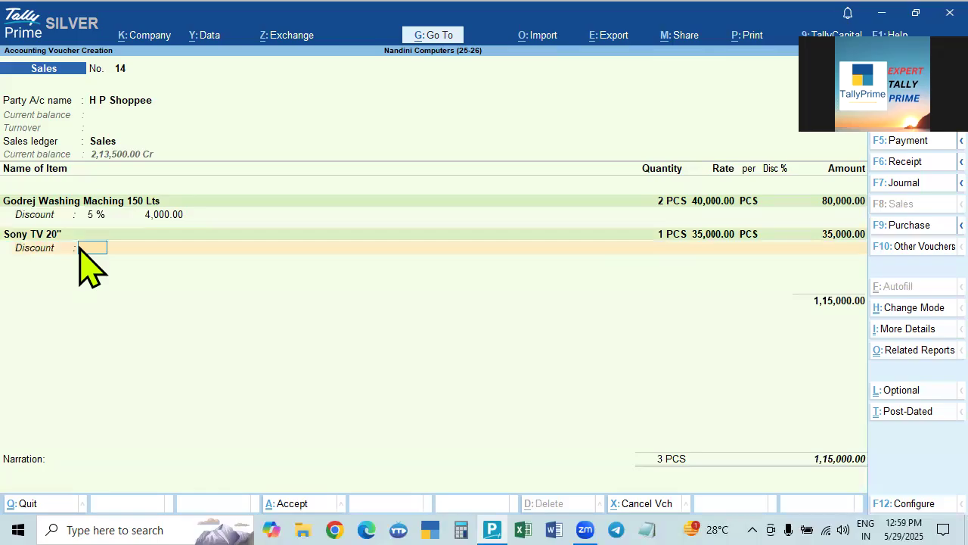
key(Return)
key(BackSpace)
key(Return)
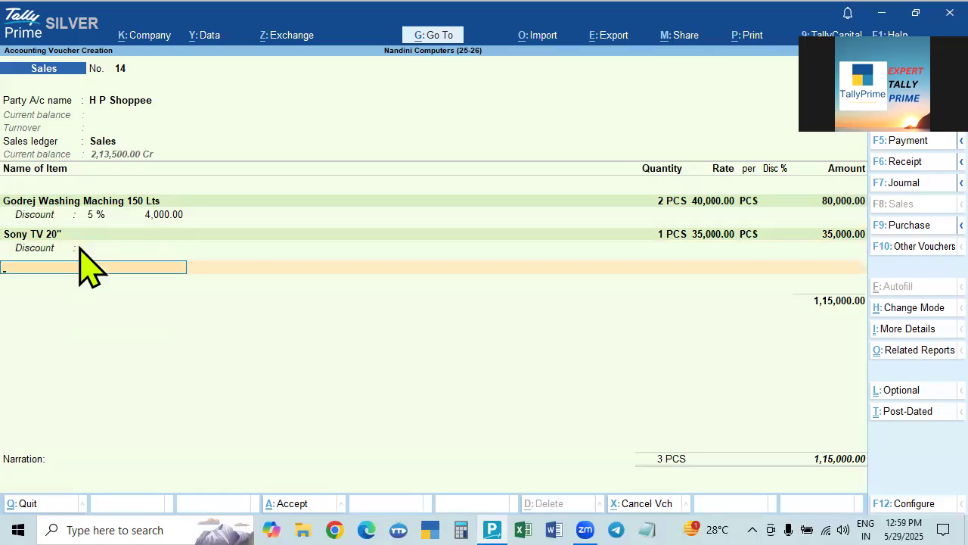
Step: Try a flat discount amount of 500 for Sony TV 20" with the percentage left blank, and erase it again
click(92, 235)
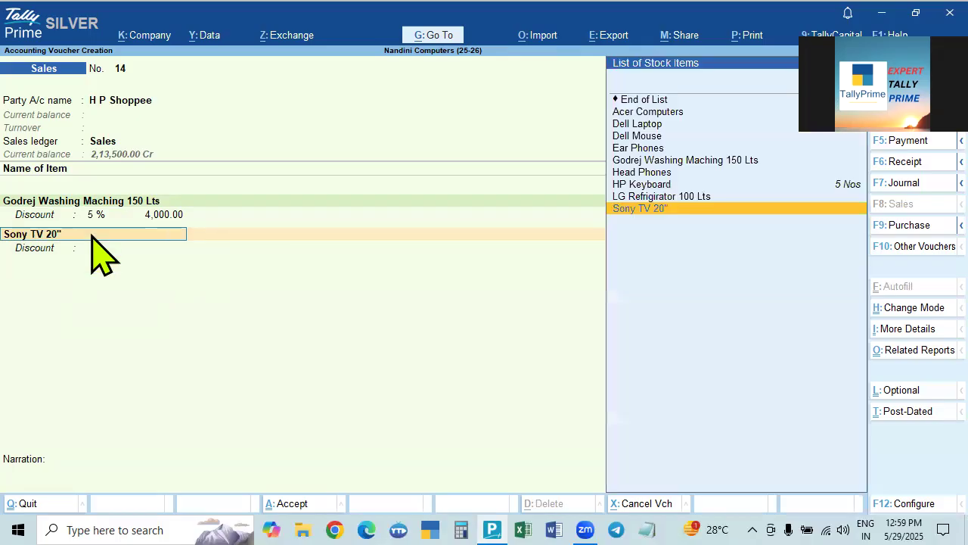
key(Return)
key(Return)
key(Return)
key(Return)
key(Return)
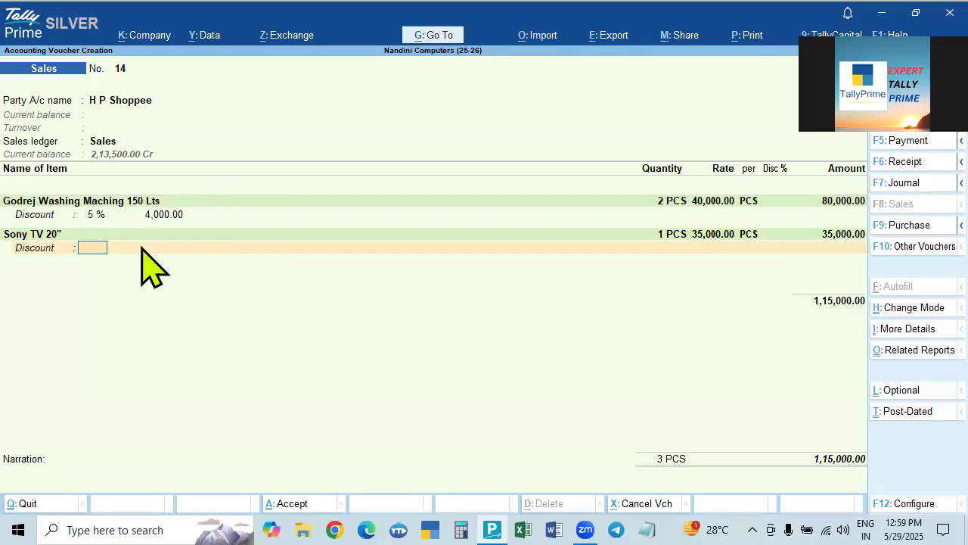
key(Return)
text(500)
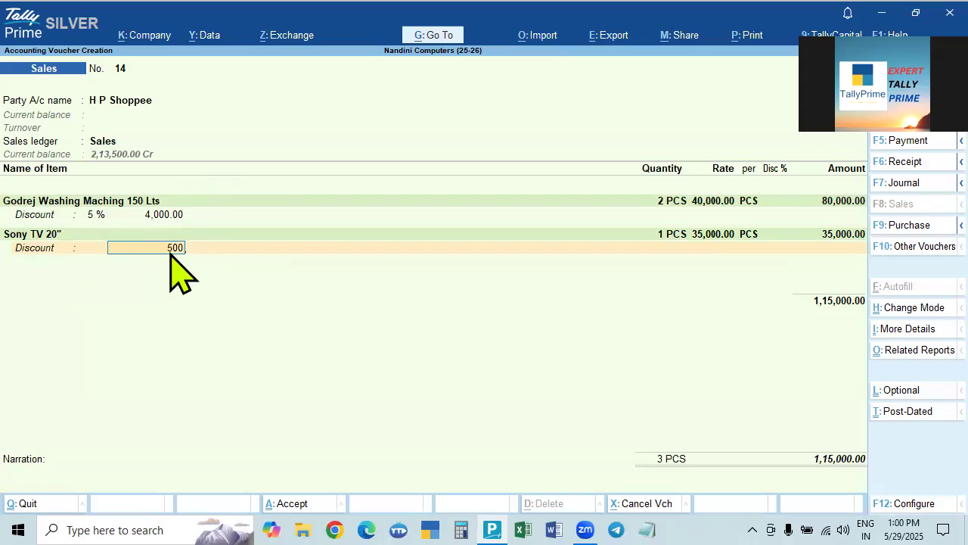
key(BackSpace)
key(BackSpace)
key(BackSpace)
key(Return)
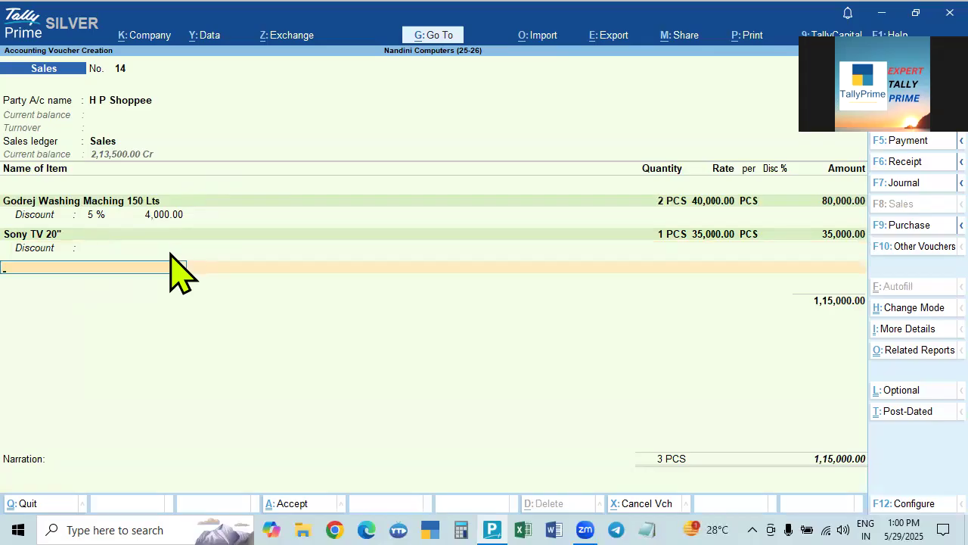
Step: Enter a flat discount amount of 500 for Sony TV 20" without a percentage and end the item list
click(141, 234)
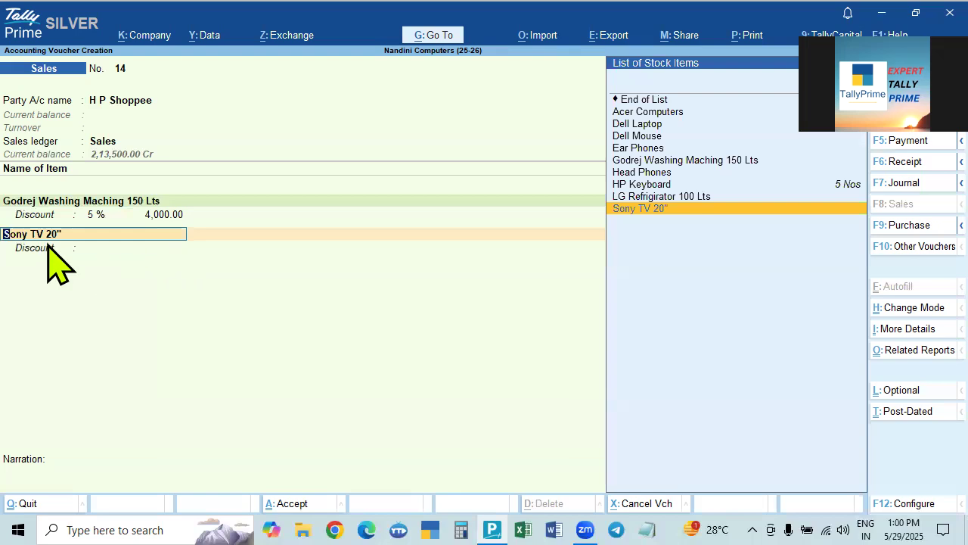
key(Return)
text(500)
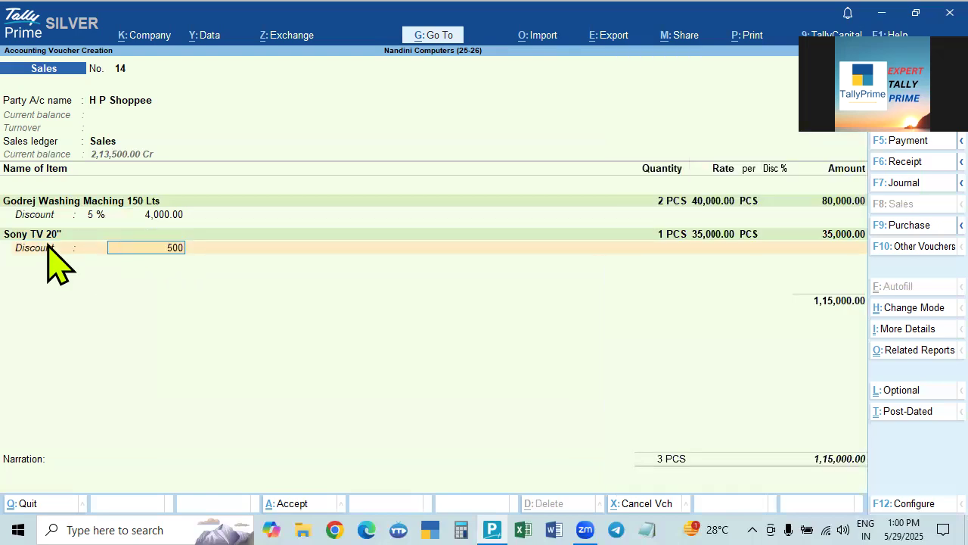
key(Return)
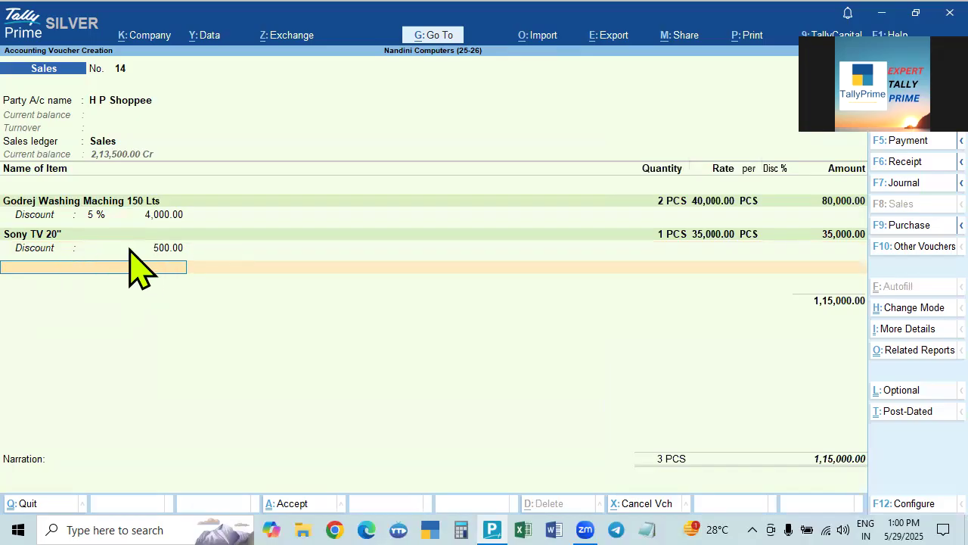
key(Return)
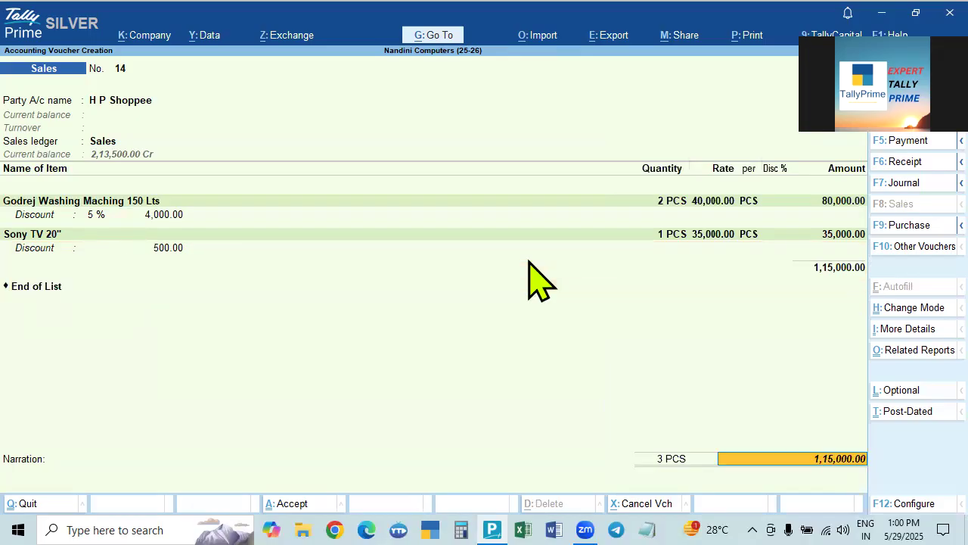
Step: Review the Sony TV 20" discount amount against the line amount and return to the ledger selection below the items
key(BackSpace)
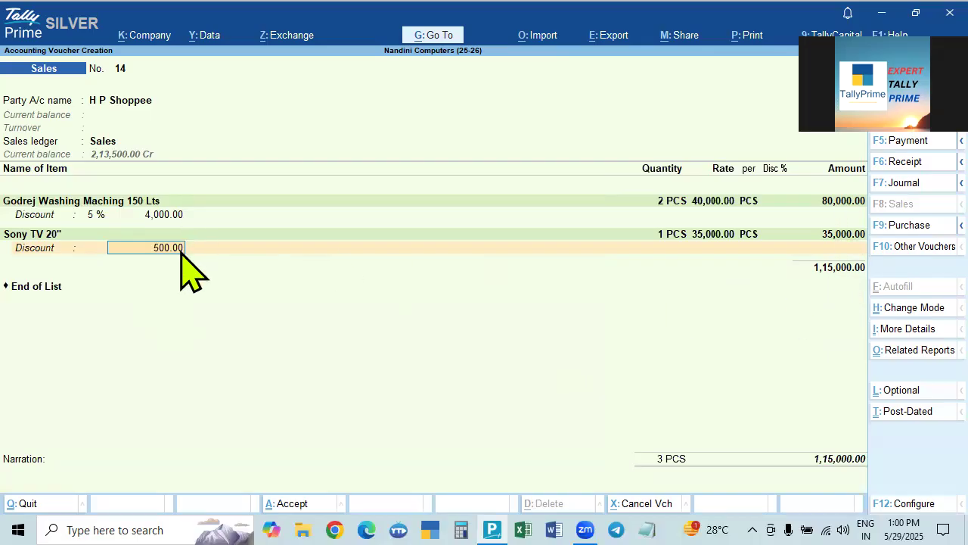
key(Return)
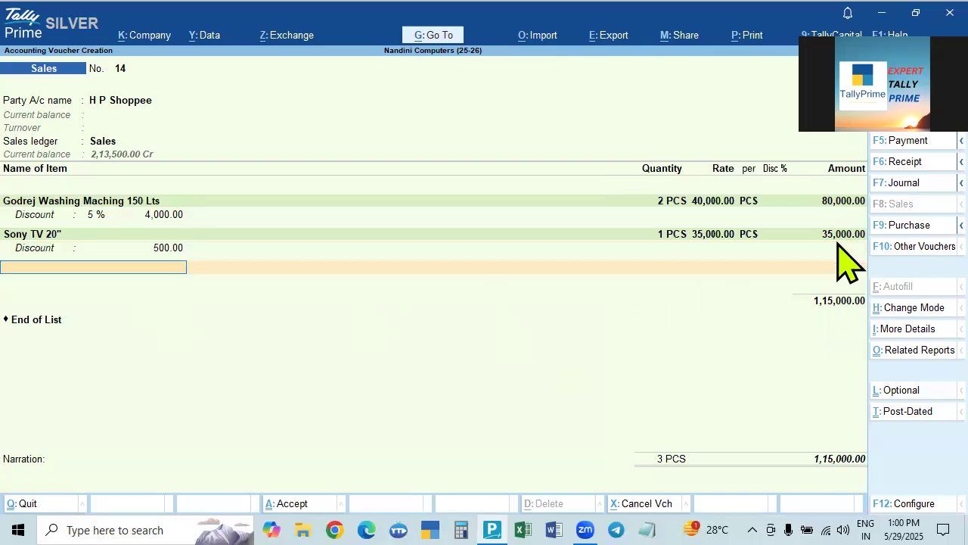
key(Return)
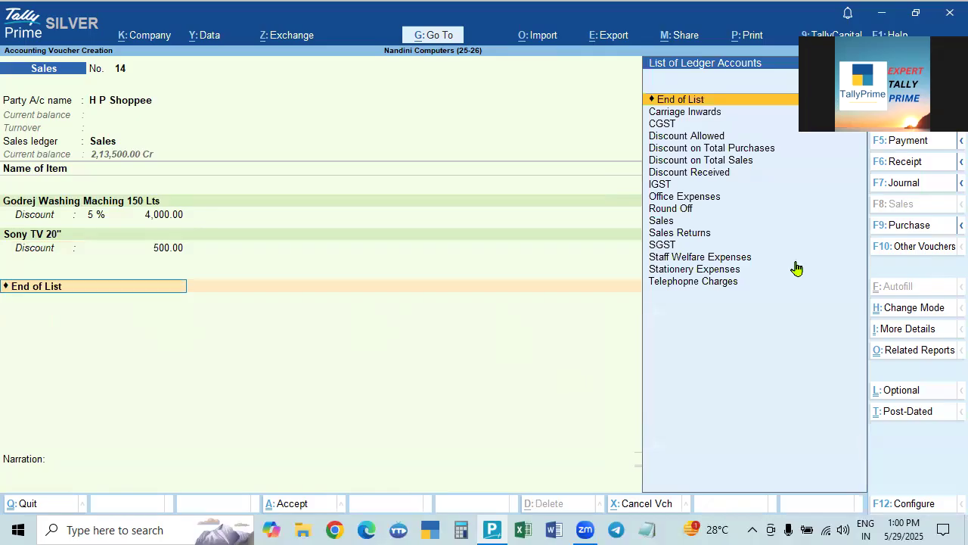
key(BackSpace)
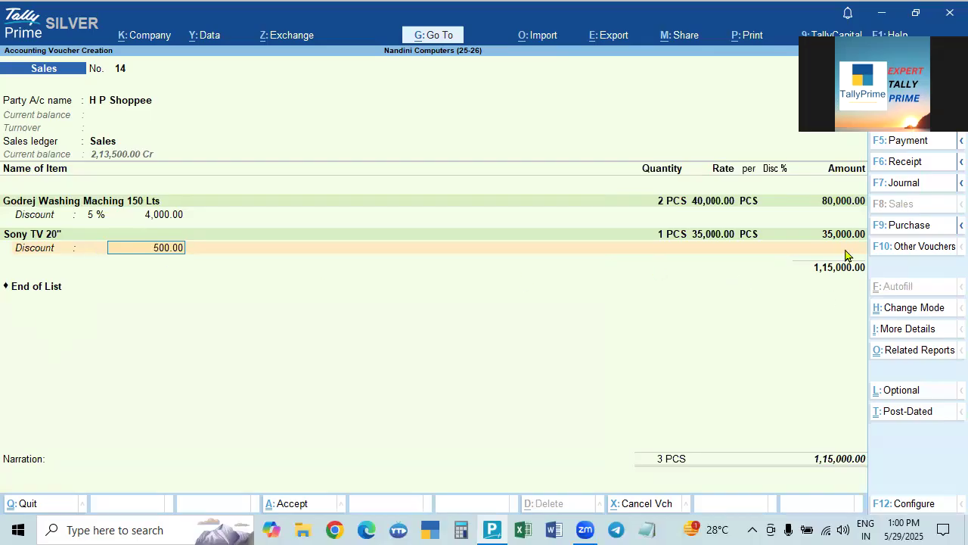
key(Return)
key(Return)
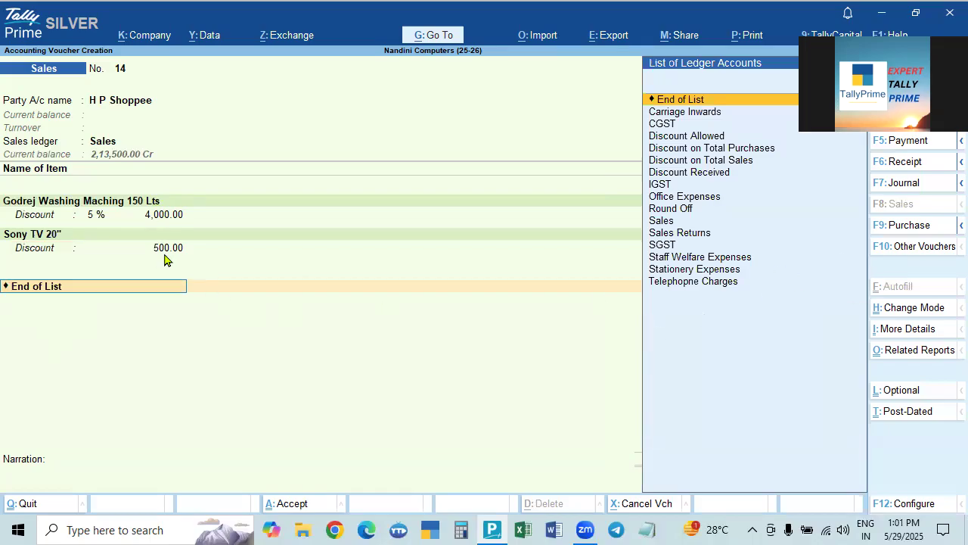
Step: Open the Discount Allowed ledger for alteration from the voucher and check its parent group and type of ledger
click(677, 138)
key(BackSpace)
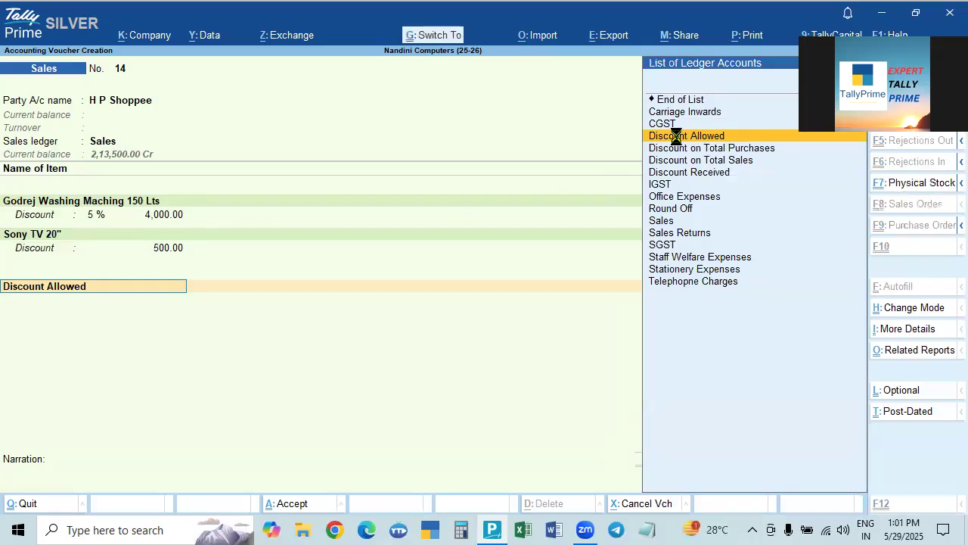
key(ctrl+Return)
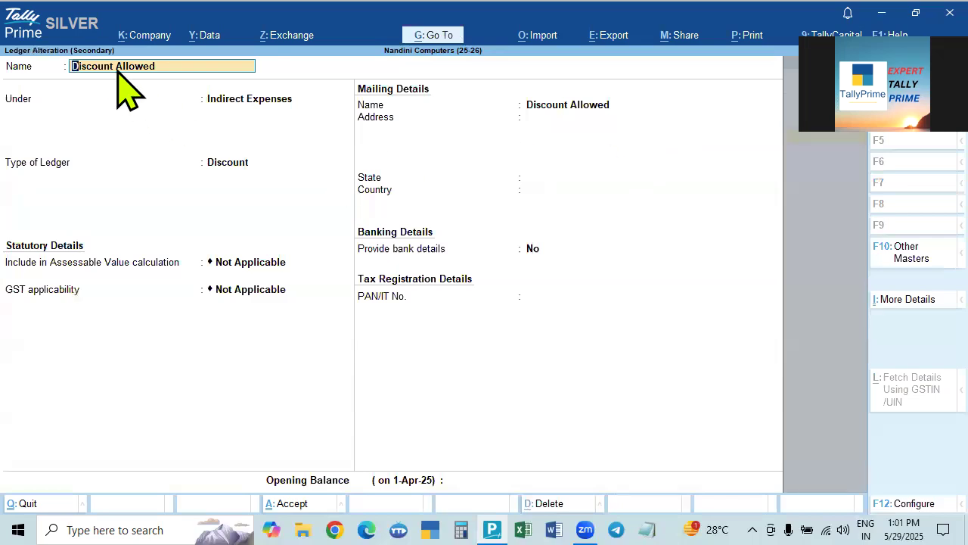
click(233, 101)
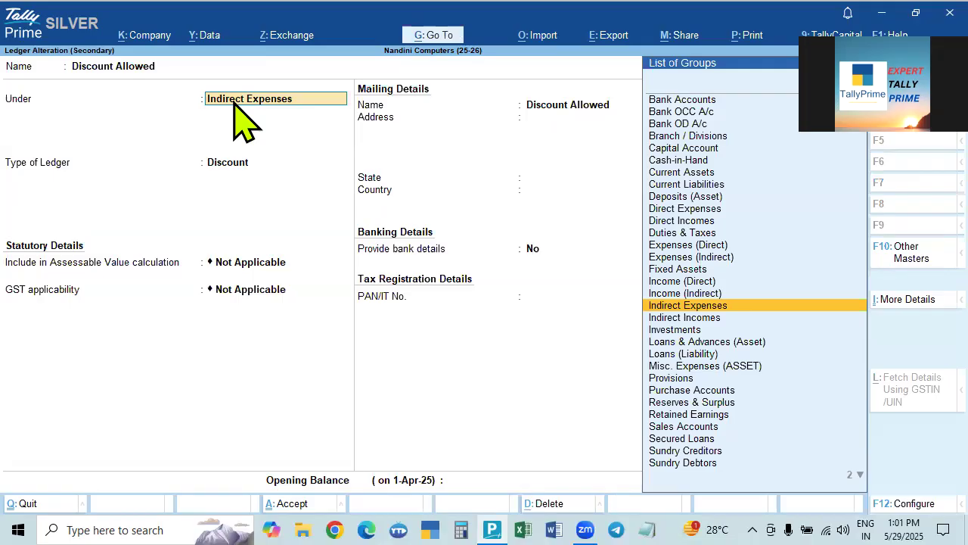
key(Return)
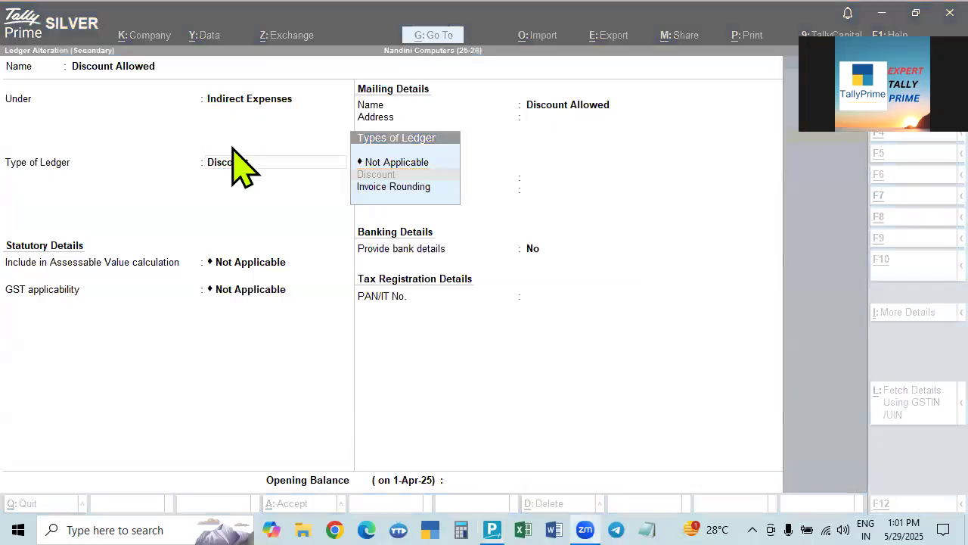
key(alt+Tab)
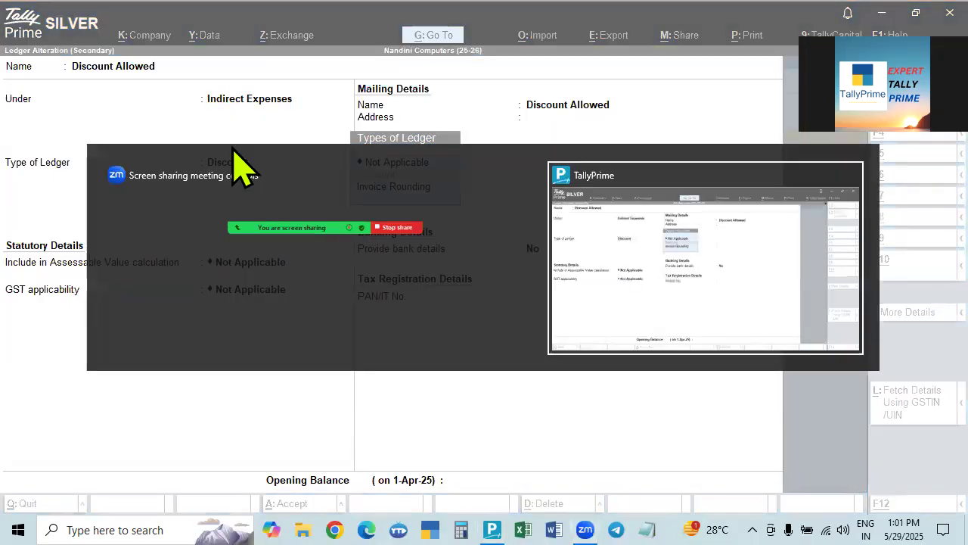
key(alt+Tab)
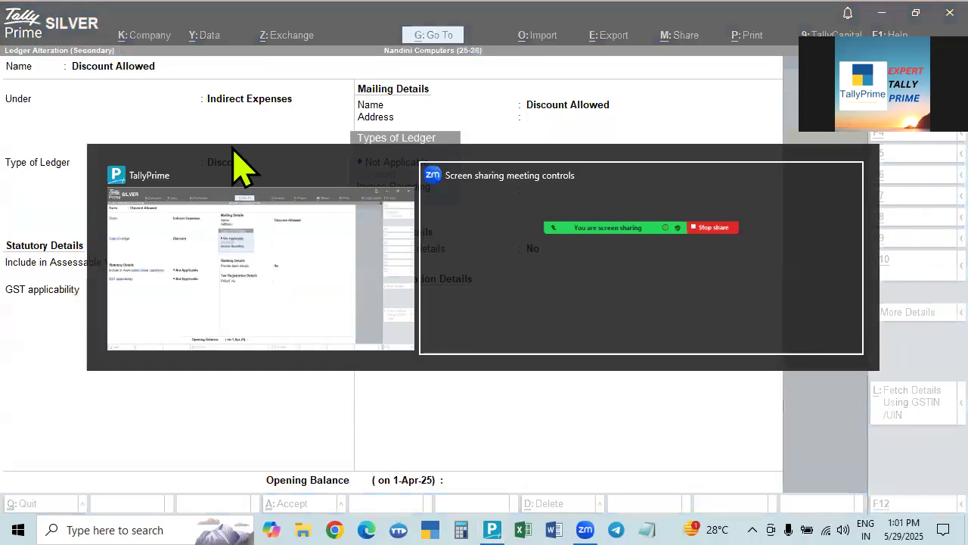
key(alt+Tab)
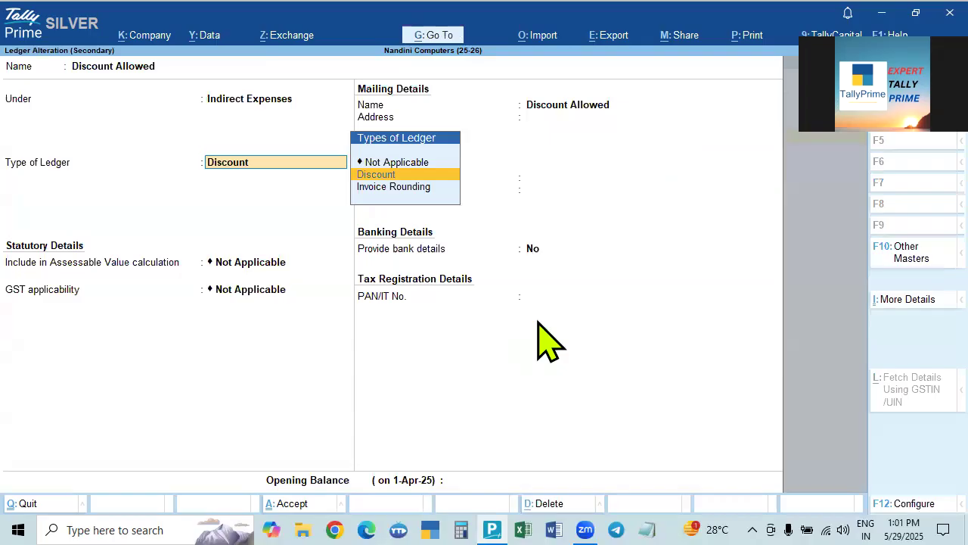
key(alt+Tab)
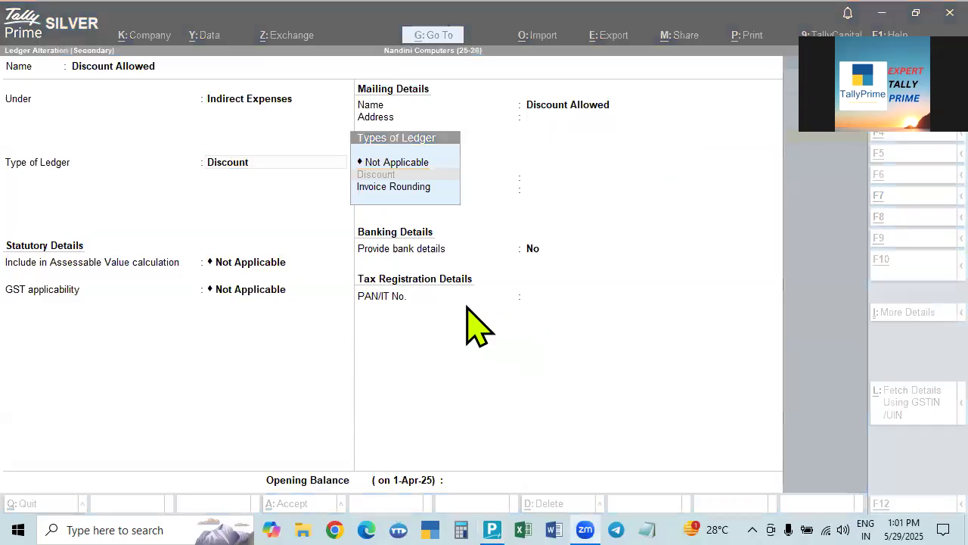
Step: Set the Discount Allowed ledger's type of ledger to Not Applicable and save the alteration
click(466, 307)
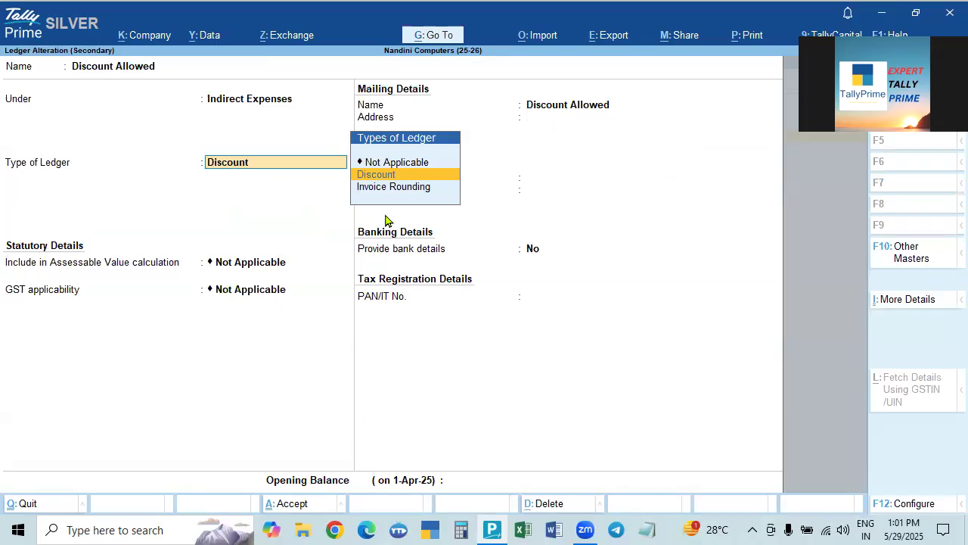
click(391, 164)
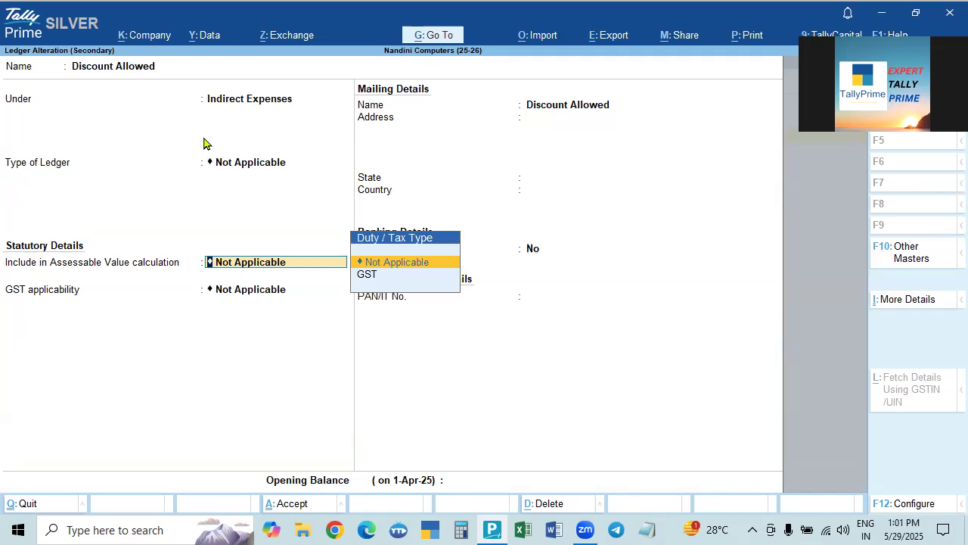
key(Return)
key(Return)
key(Return)
key(Return)
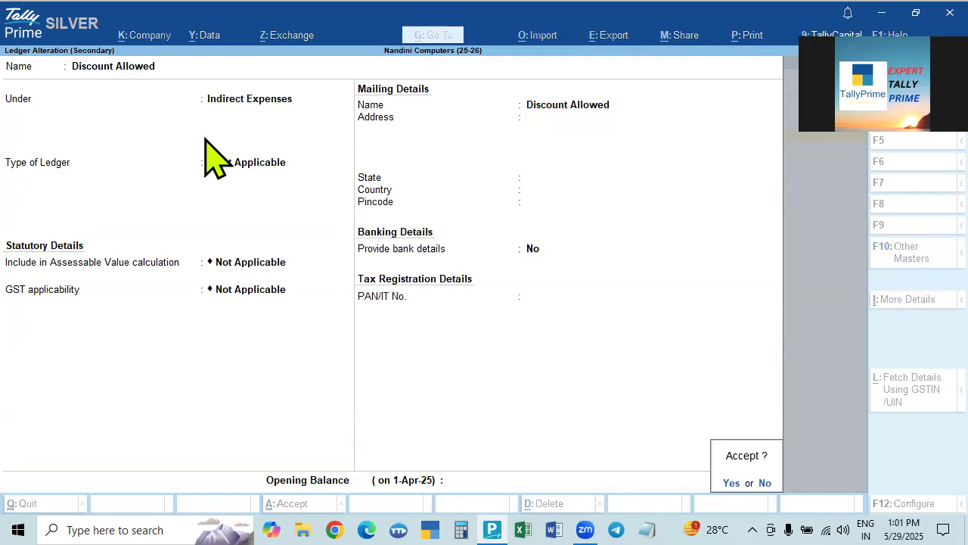
key(Return)
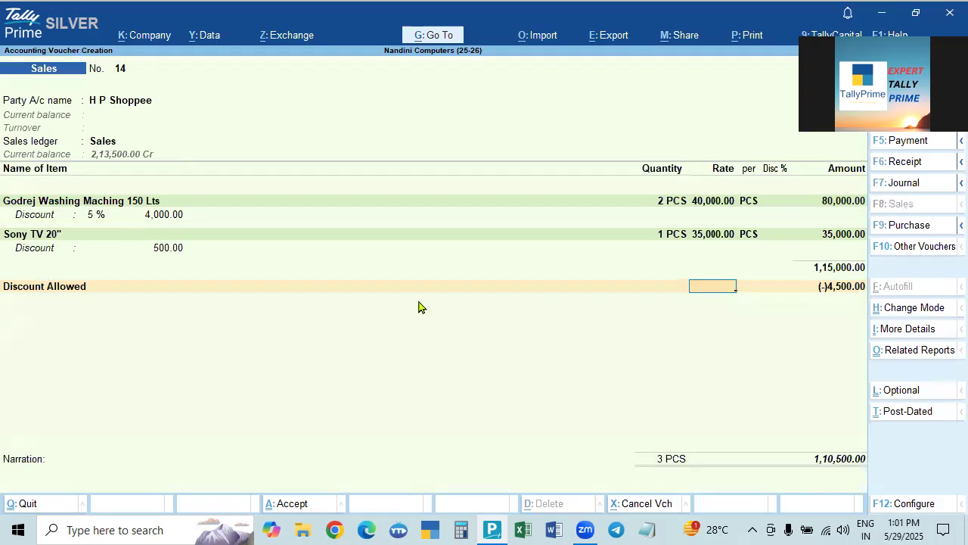
Step: Stay in the voucher, clear the Discount Allowed amount and enter -4500 manually
key(Escape)
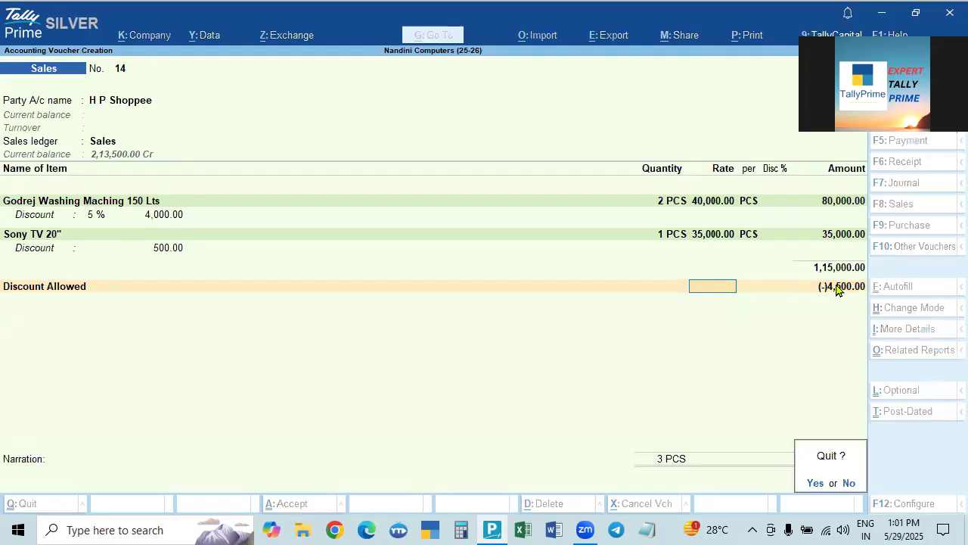
key(n)
key(Return)
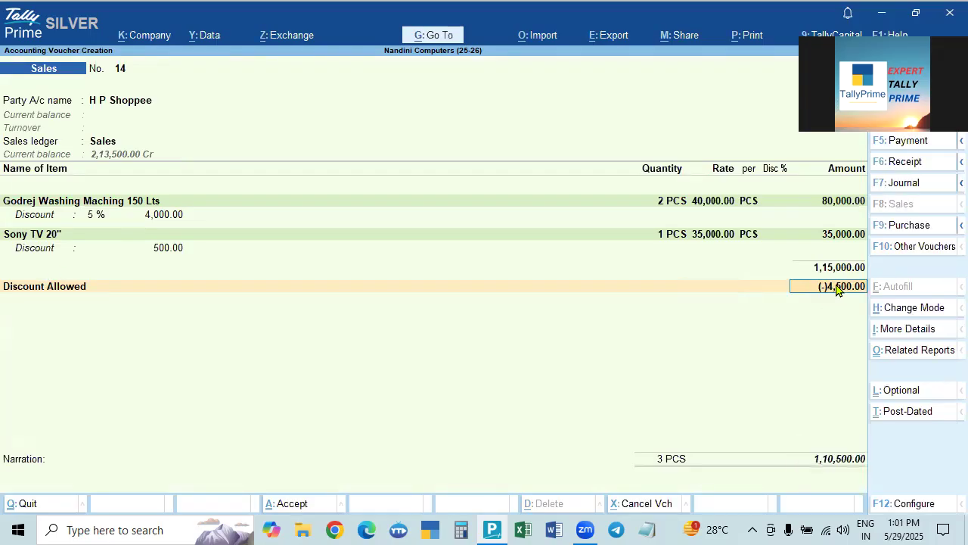
key(Delete)
key(BackSpace)
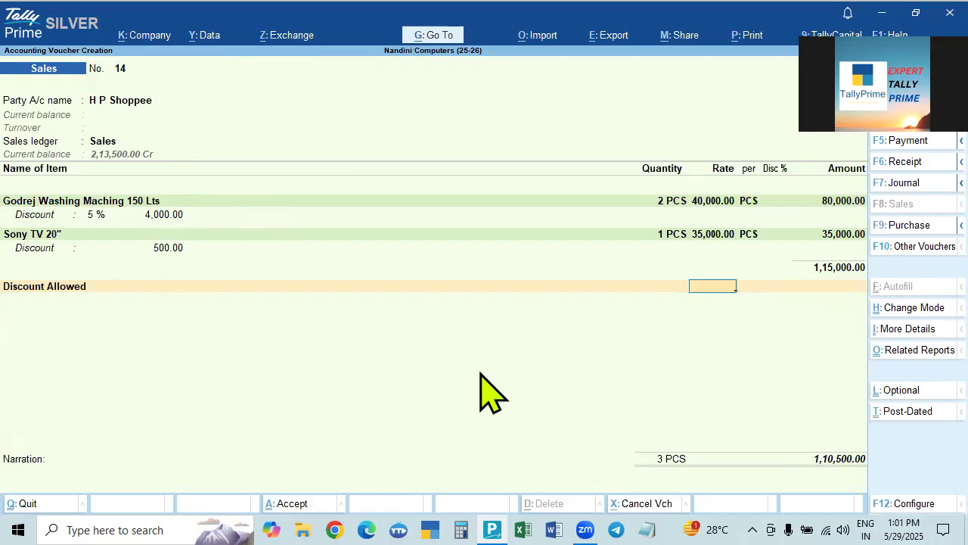
key(Return)
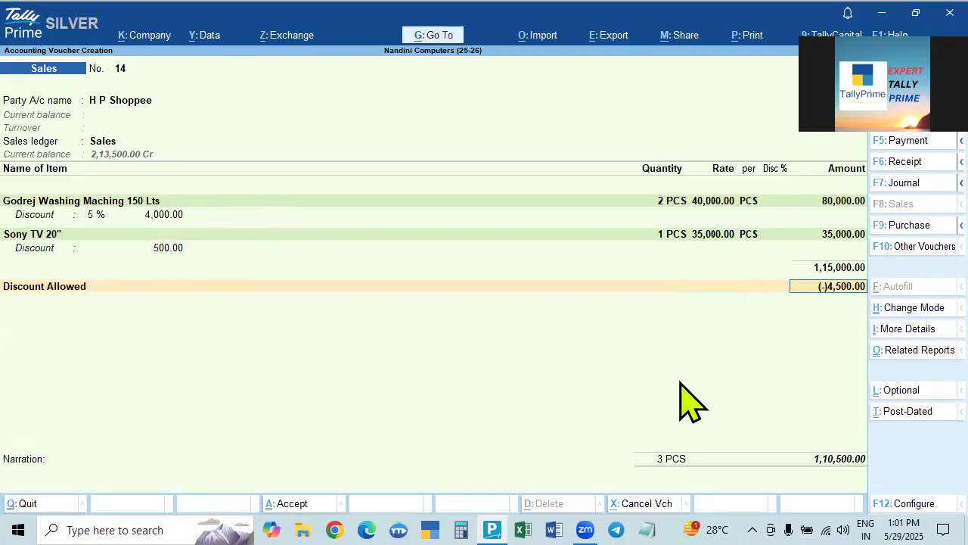
key(BackSpace)
text(-4500)
key(Return)
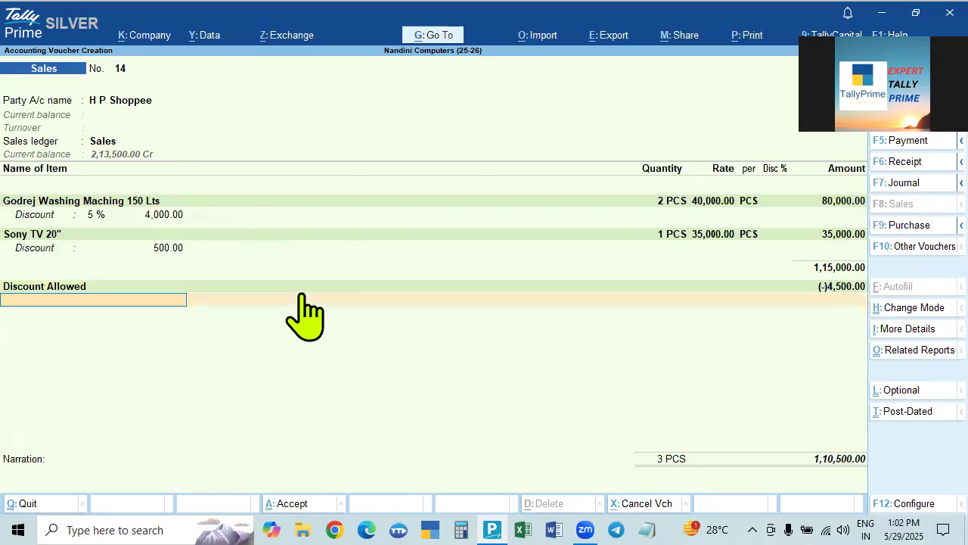
Step: Erase the manually entered Discount Allowed amount and return to its ledger selection
click(828, 287)
key(Return)
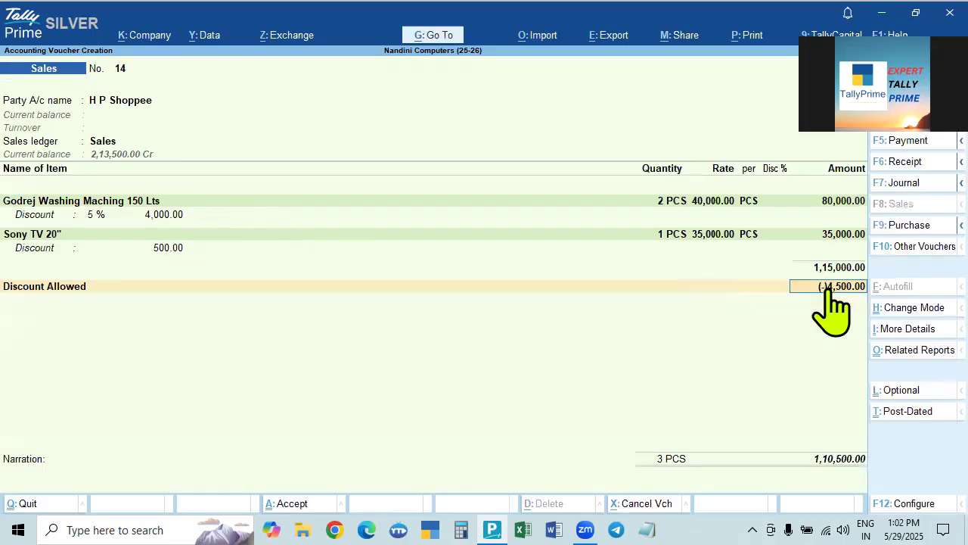
key(BackSpace)
key(BackSpace)
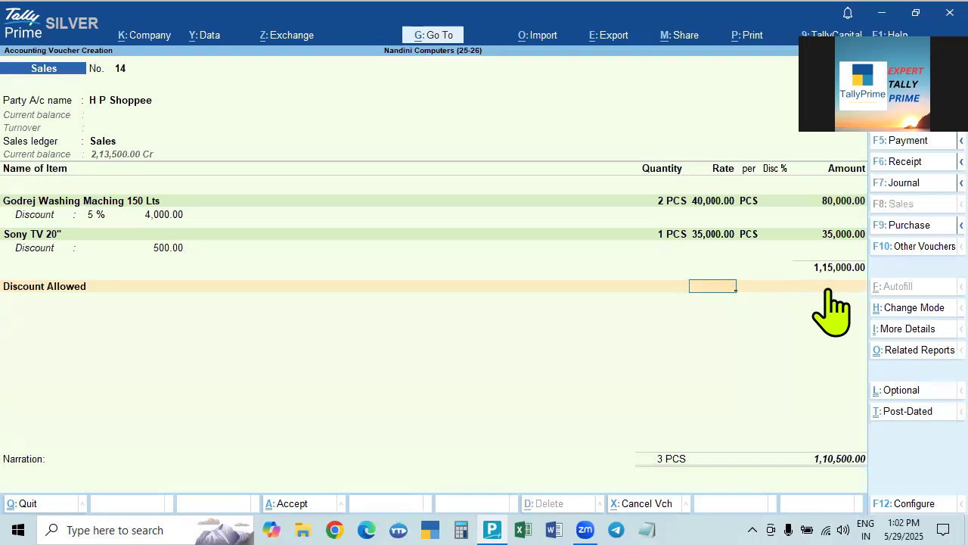
key(BackSpace)
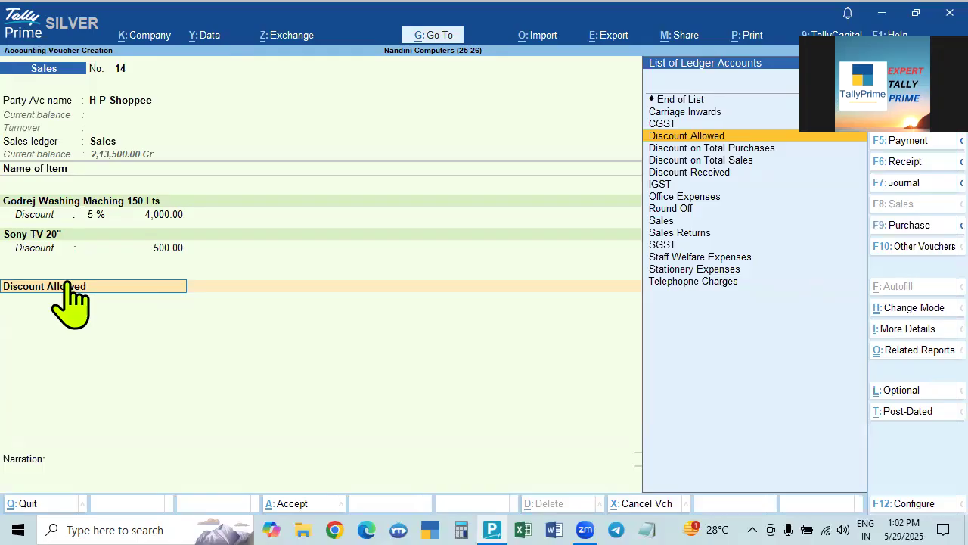
Step: Open the Discount Allowed ledger for alteration, set its type of ledger to Discount and save it
key(ctrl)
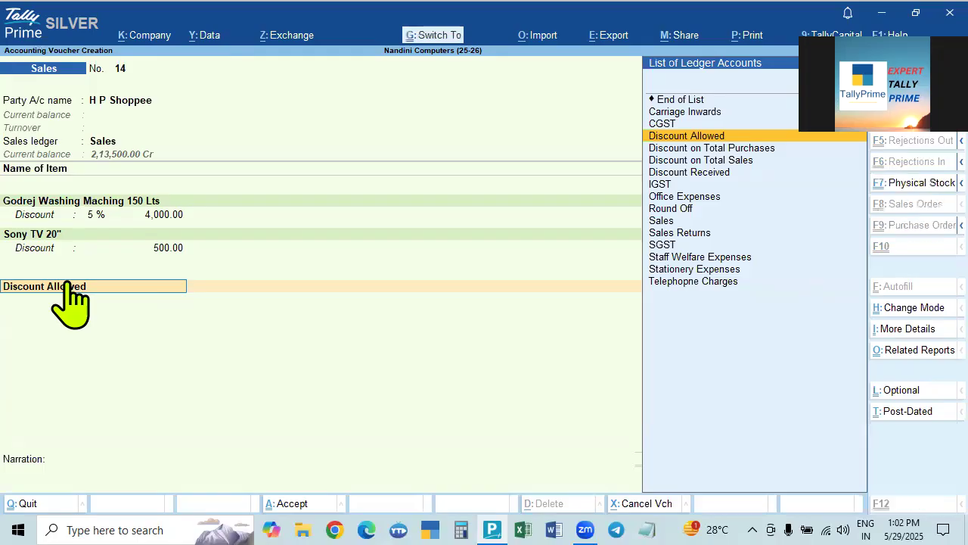
key(ctrl+Return)
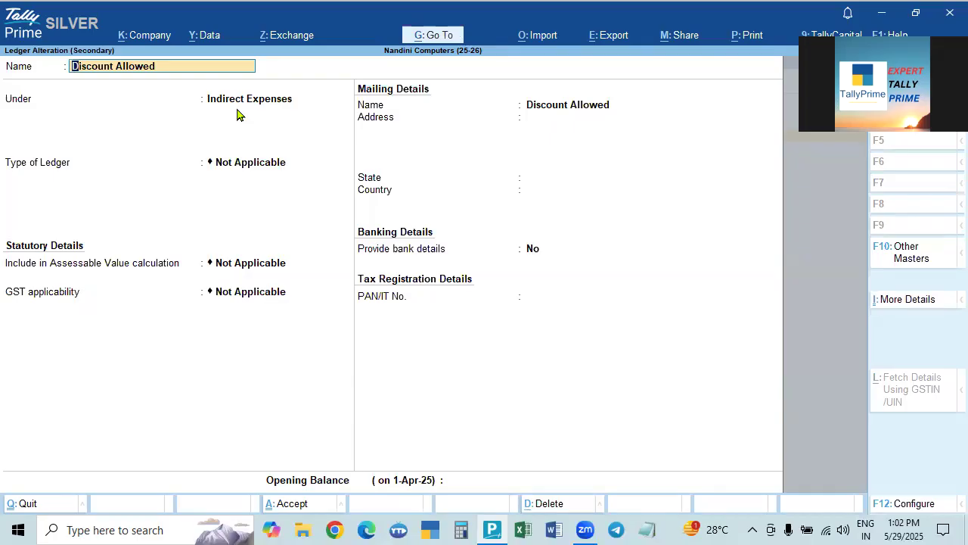
click(234, 165)
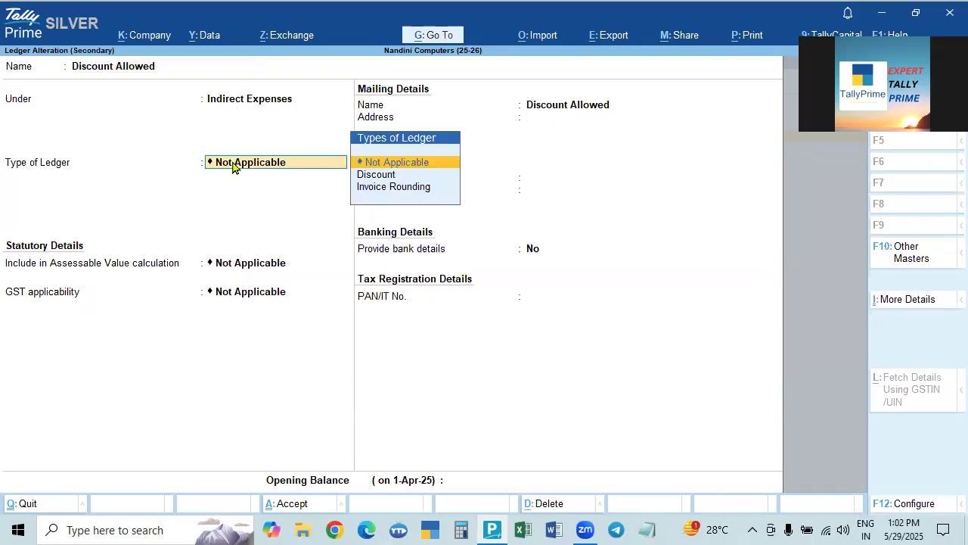
click(374, 180)
key(Return)
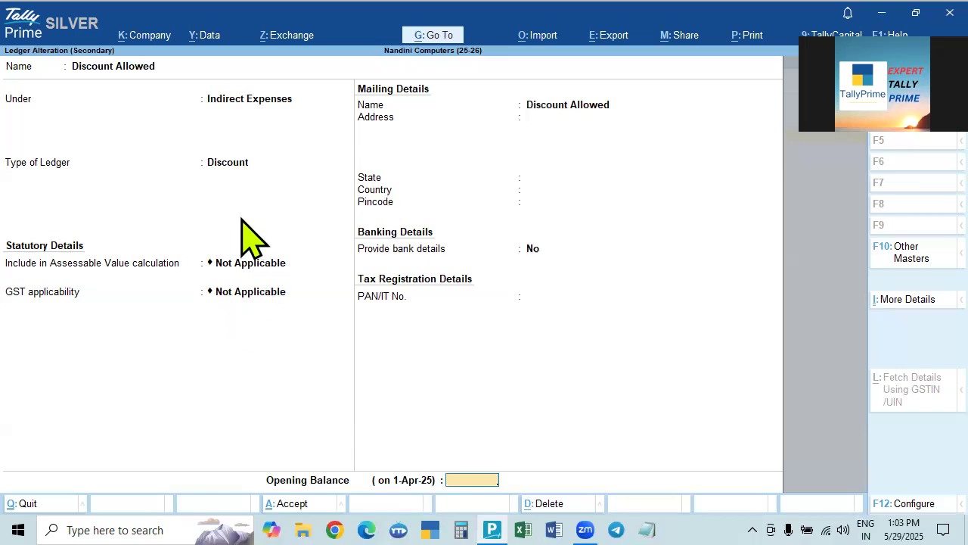
key(ctrl+a)
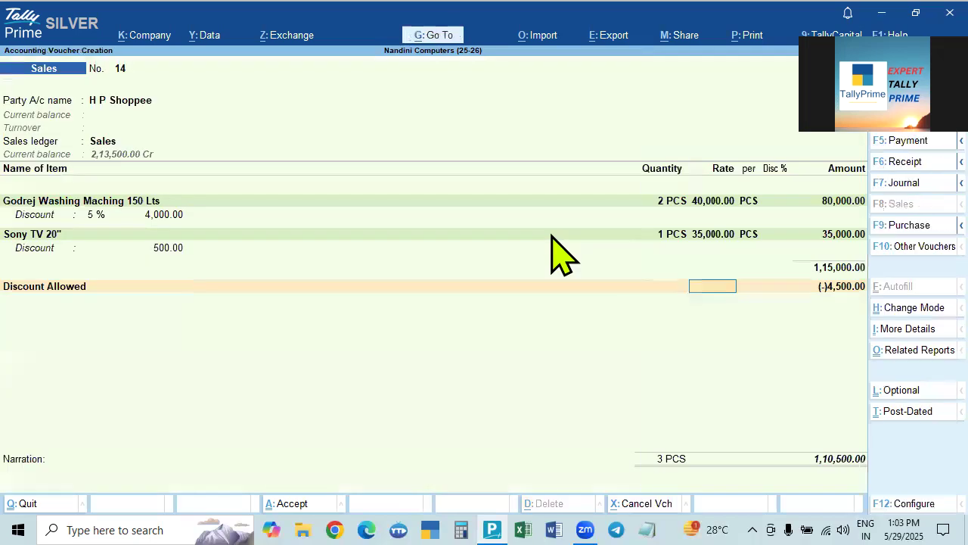
Step: Change the Sony TV 20" flat discount amount to 300 and reselect Discount Allowed to recalculate the total discount
click(172, 248)
text(3)
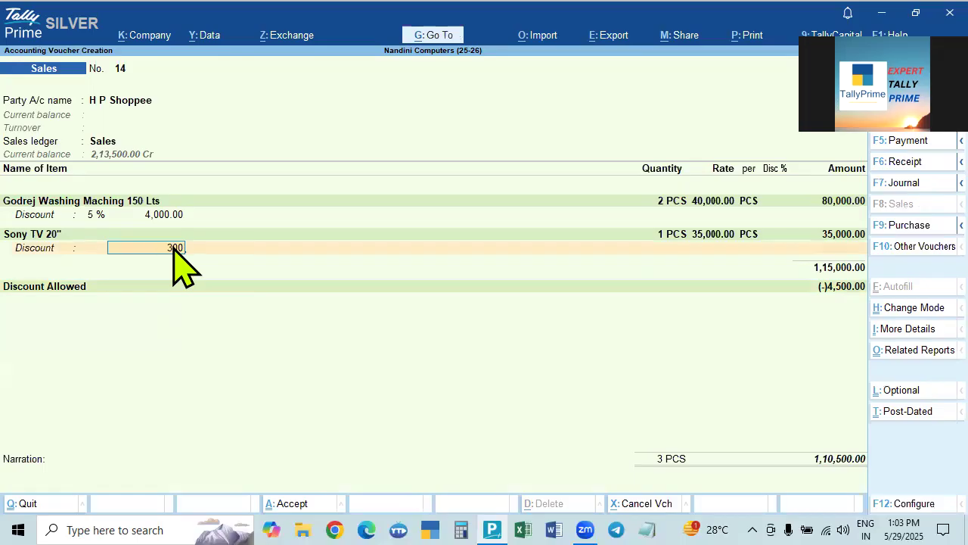
text(00)
key(Return)
key(Return)
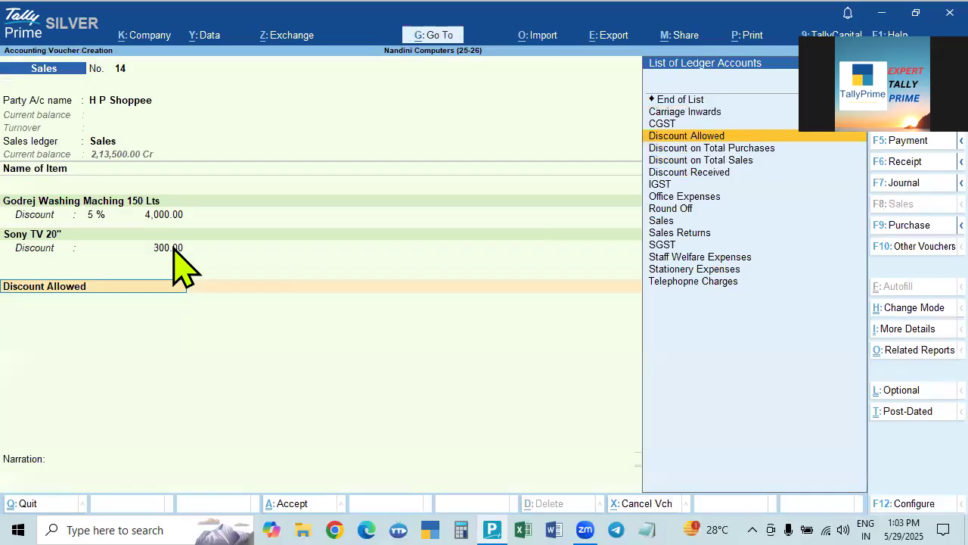
key(Return)
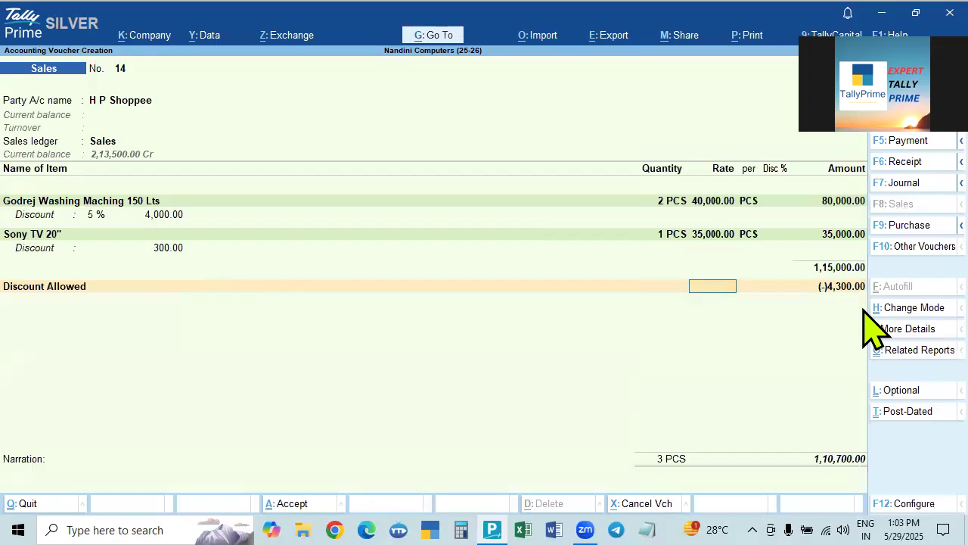
key(ctrl+a)
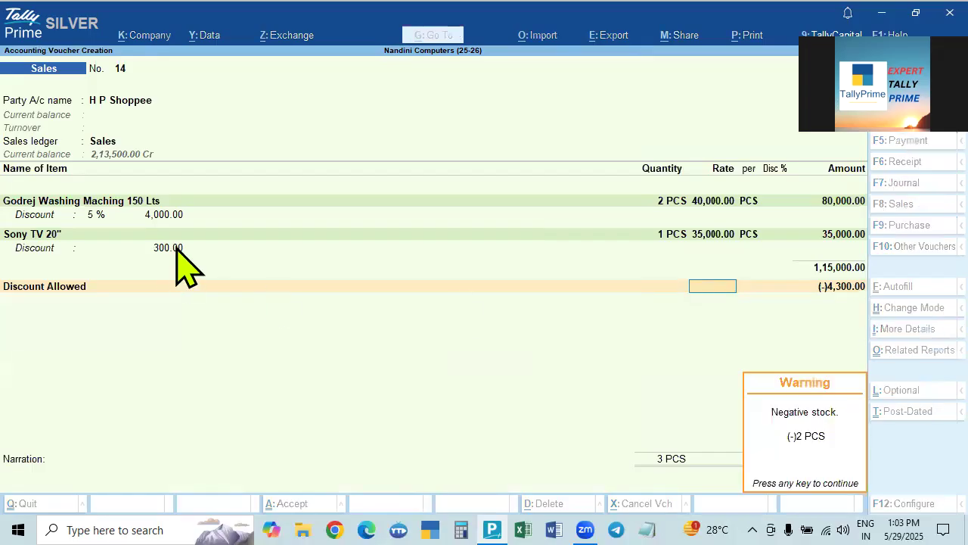
Step: Clear the Sony TV 20" discount amount and reselect Discount Allowed to refresh its amount
click(176, 249)
key(BackSpace)
key(Return)
key(Return)
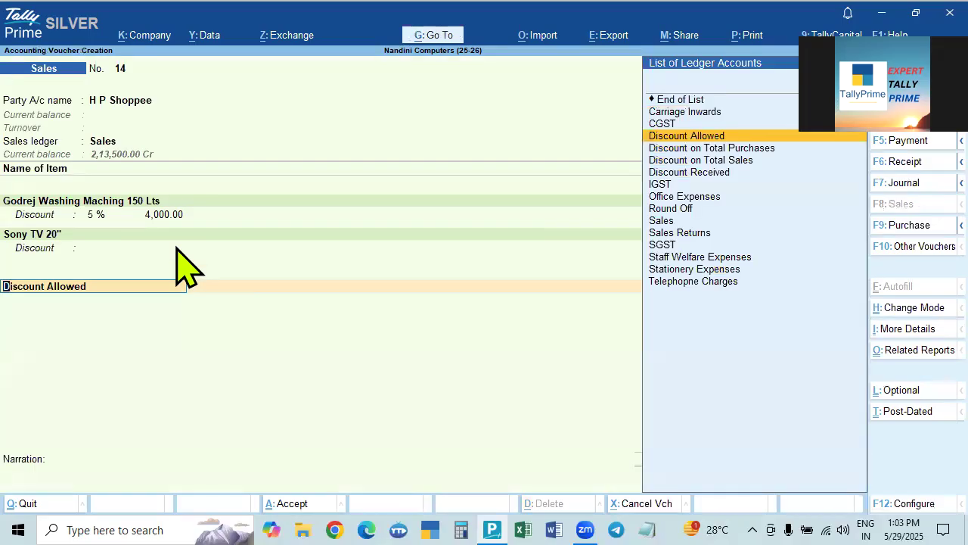
key(Return)
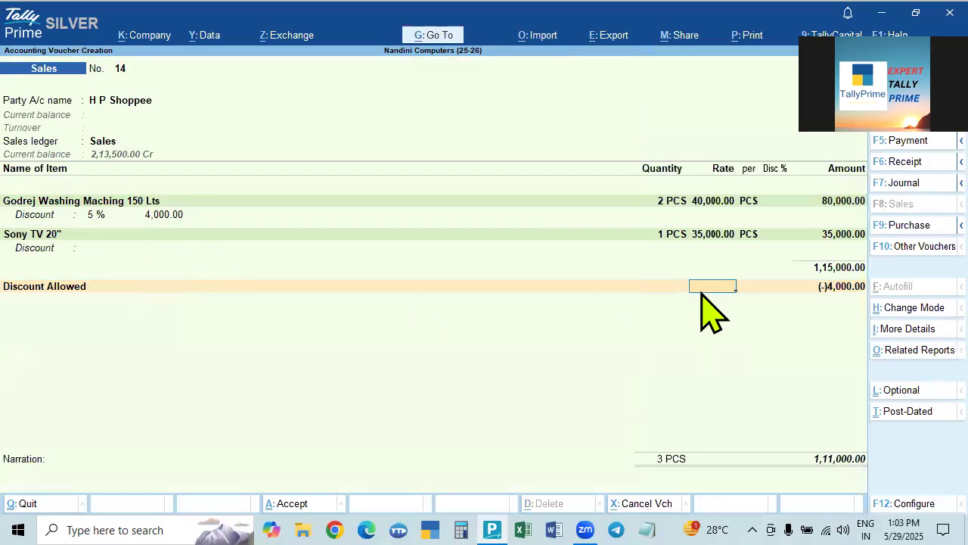
Step: Enter a flat discount of 500 for Sony TV 20" and accept the recalculated Discount Allowed line
click(167, 233)
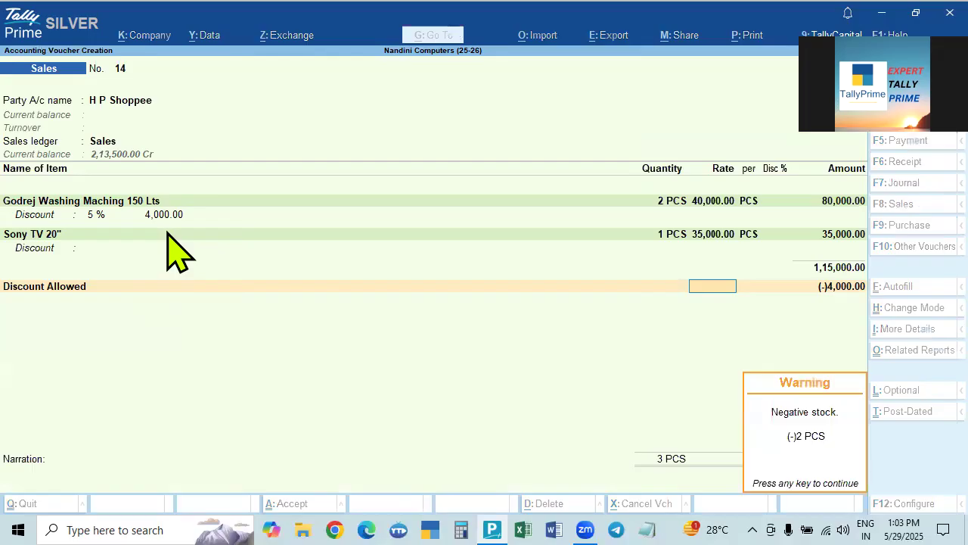
key(Return)
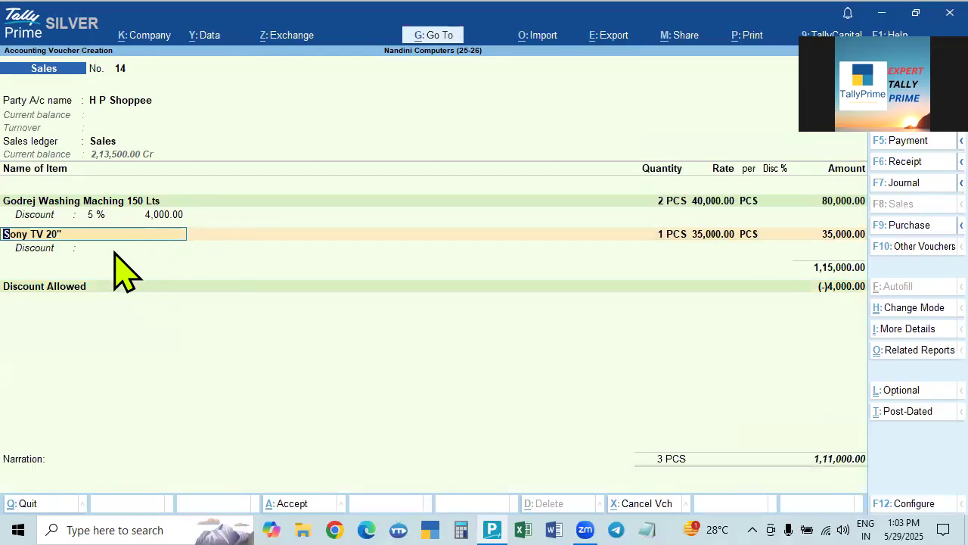
key(Return)
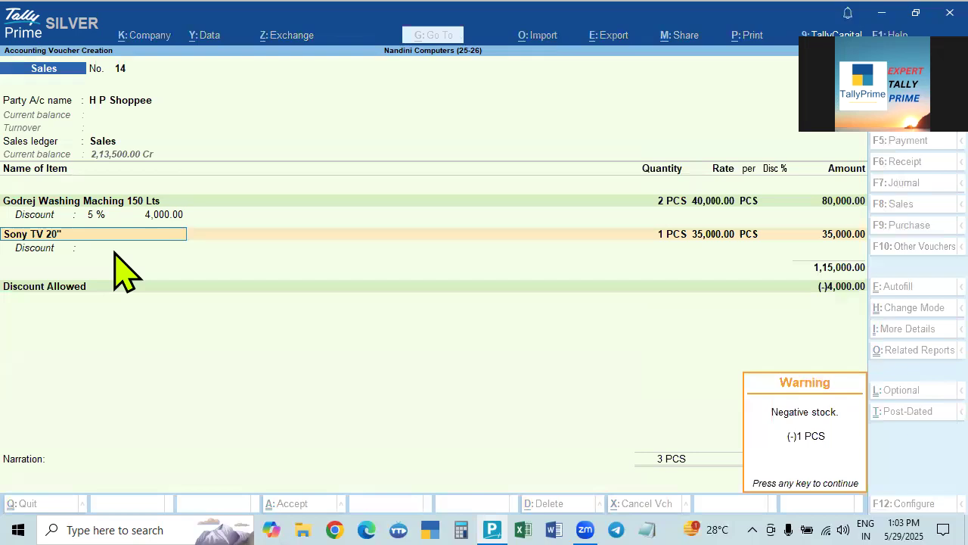
key(Return)
text(500)
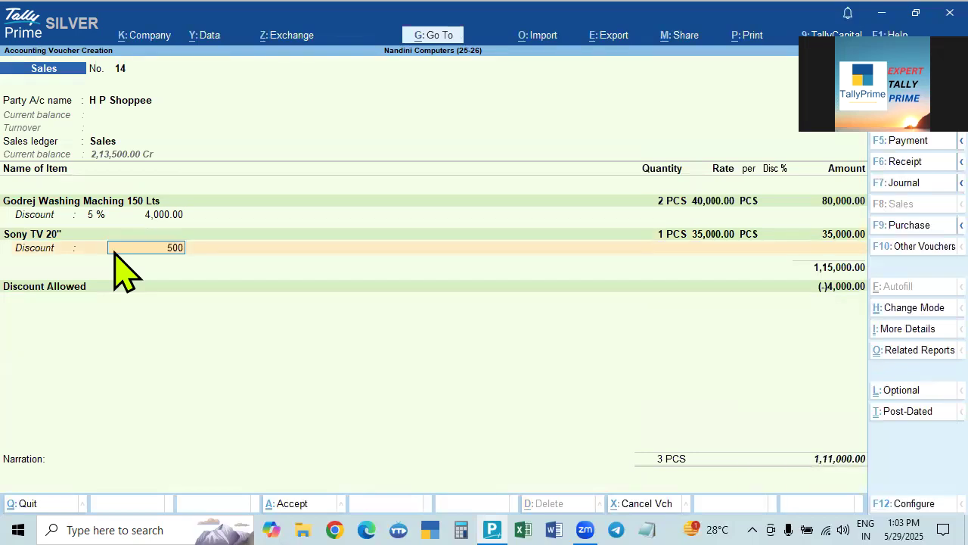
key(Return)
key(Return)
key(Return)
key(Return)
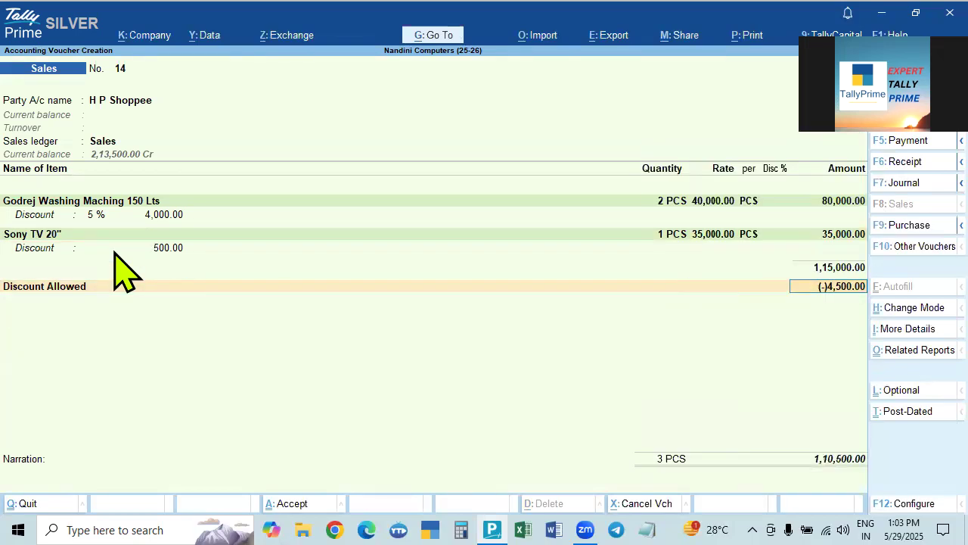
key(Return)
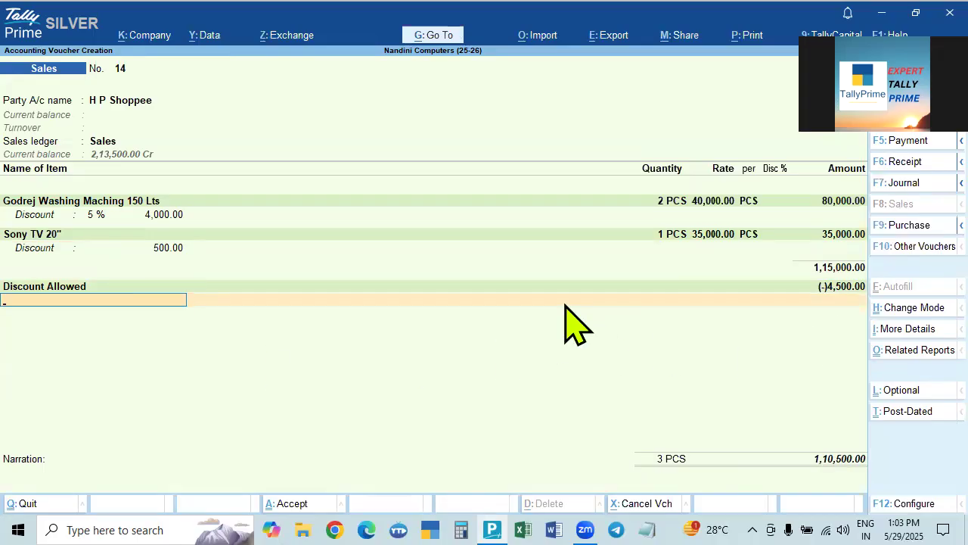
Step: Add the CGST and SGST ledgers below Discount Allowed with their automatically calculated amounts
text(cg)
key(Return)
key(Return)
text(sg)
key(Return)
key(Return)
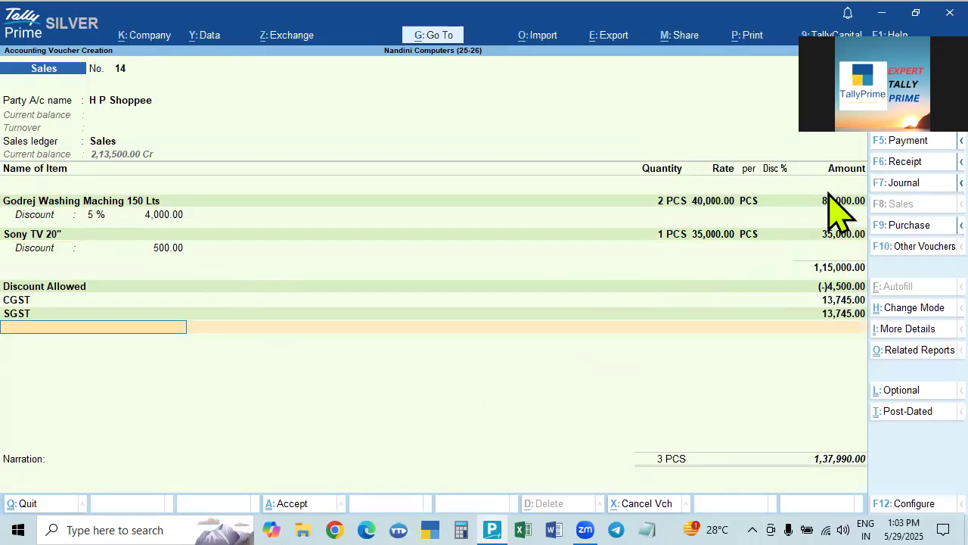
Step: Switch to Calculator, compute 14% of 80000 minus 4000 to check the washing machine's tax, and clear the result
click(460, 528)
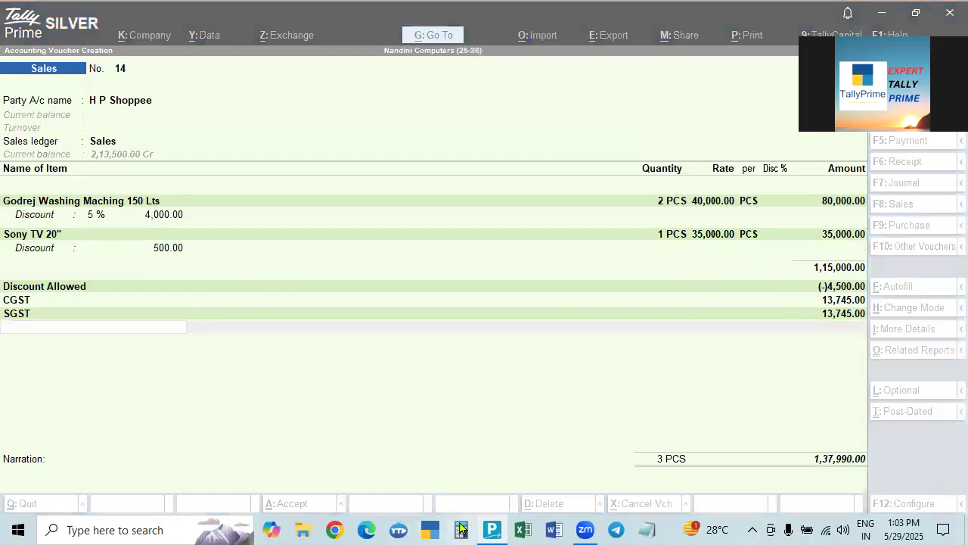
text(80000-5)
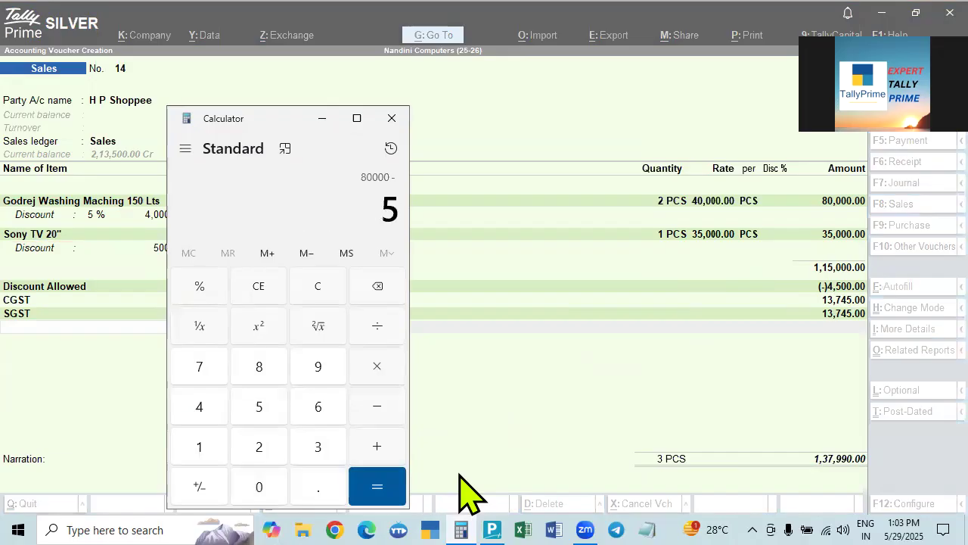
key(BackSpace)
text(4000)
key(Return)
key(asterisk)
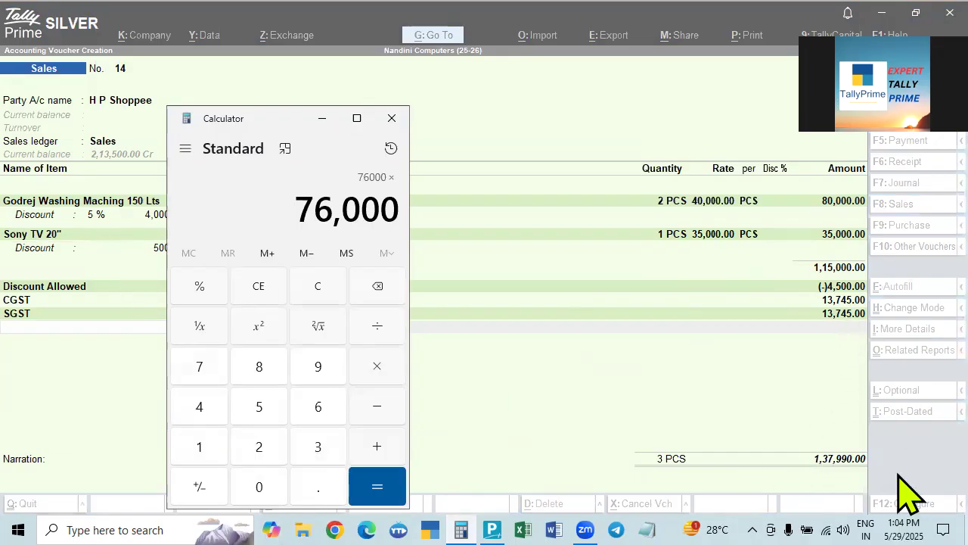
key(1)
key(4)
key(percent)
key(Return)
key(Escape)
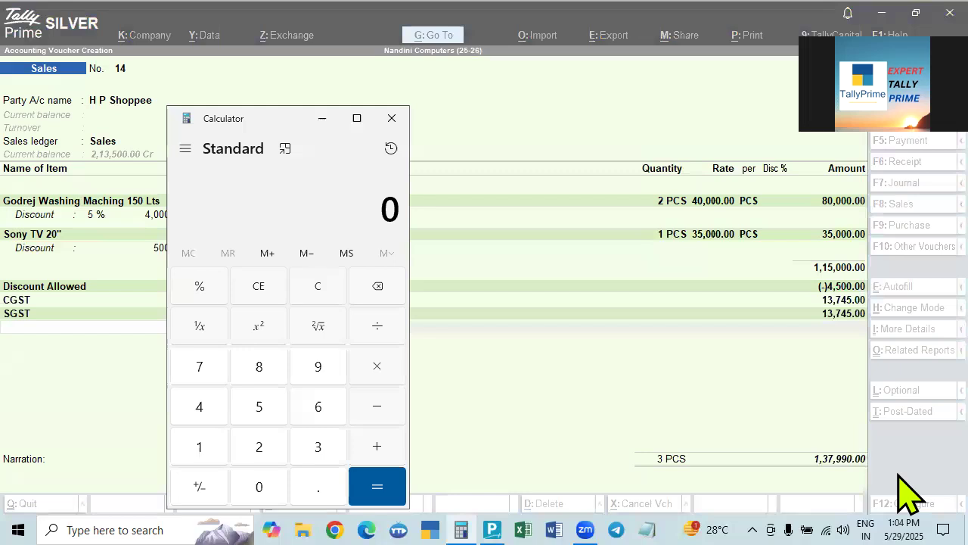
Step: Enter the Sony TV 20" line amount of 35,000 in the calculator
text(35,00)
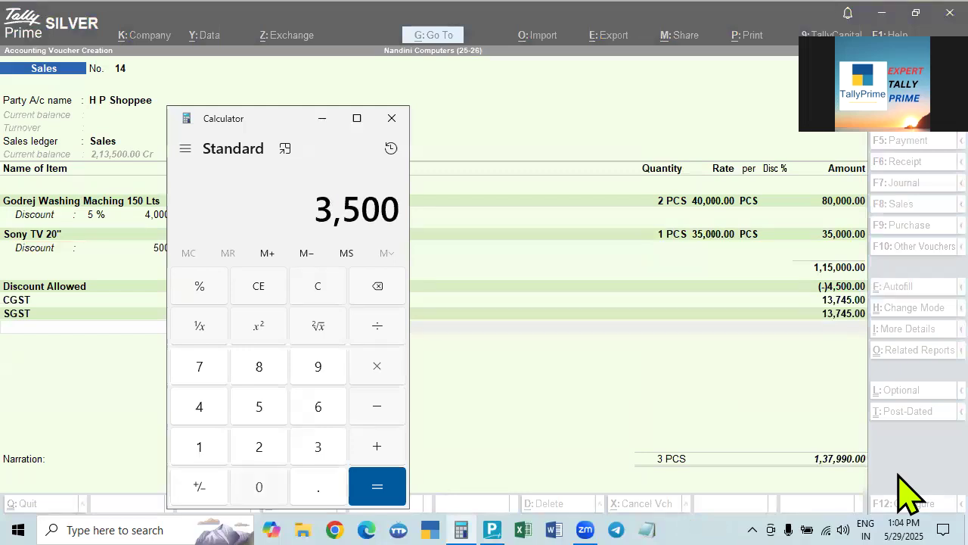
Step: Calculate 9% tax on the Sony TV's taxable value of 35000 less 500 in the calculator
text(0)
key(minus)
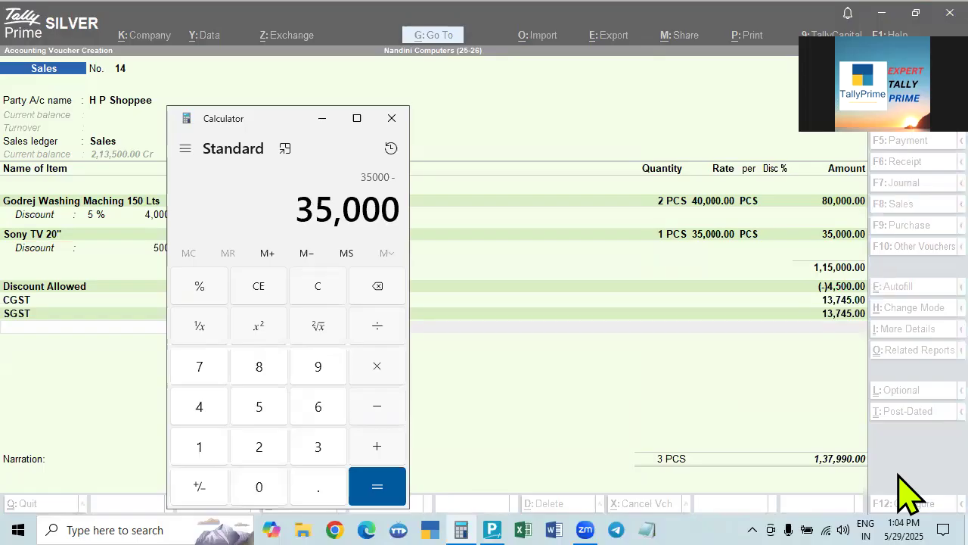
text(500)
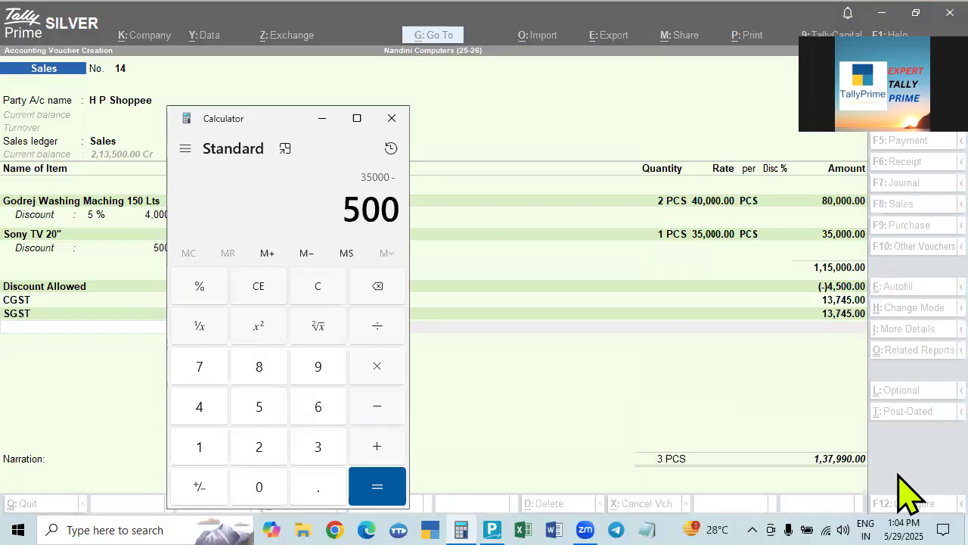
key(Return)
key(asterisk)
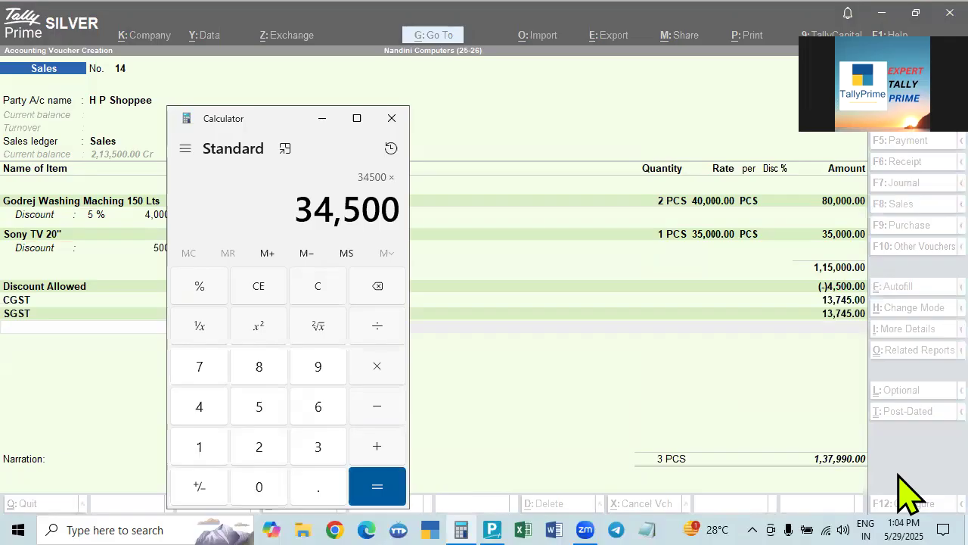
text(9)
key(percent)
key(Return)
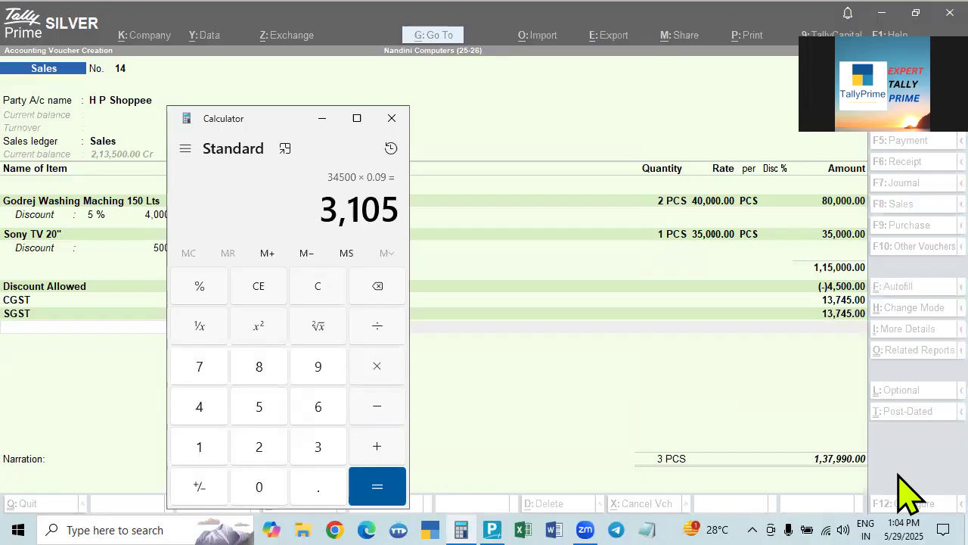
Step: Add 10640 to the calculated tax to check the voucher's CGST amount, and close the calculator
key(plus)
text(6)
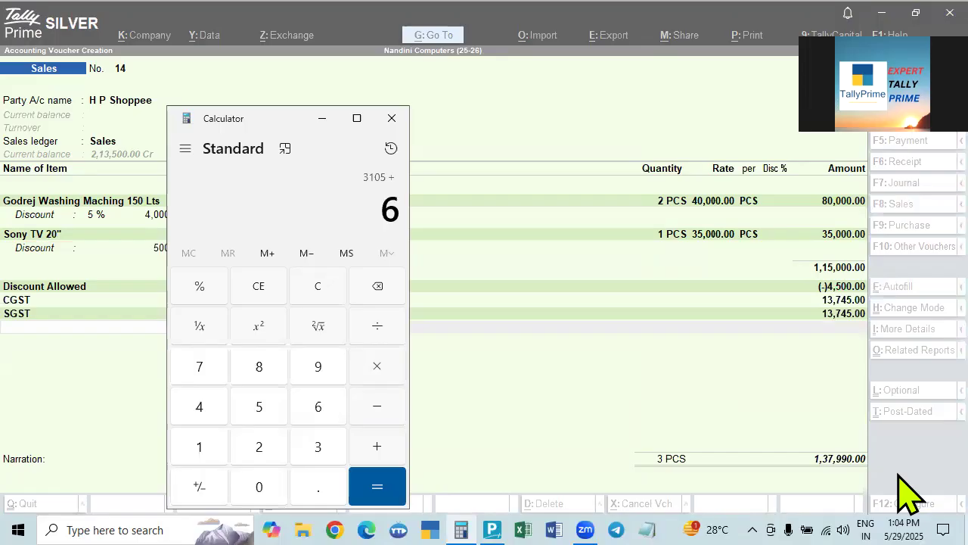
key(BackSpace)
text(10640)
key(Return)
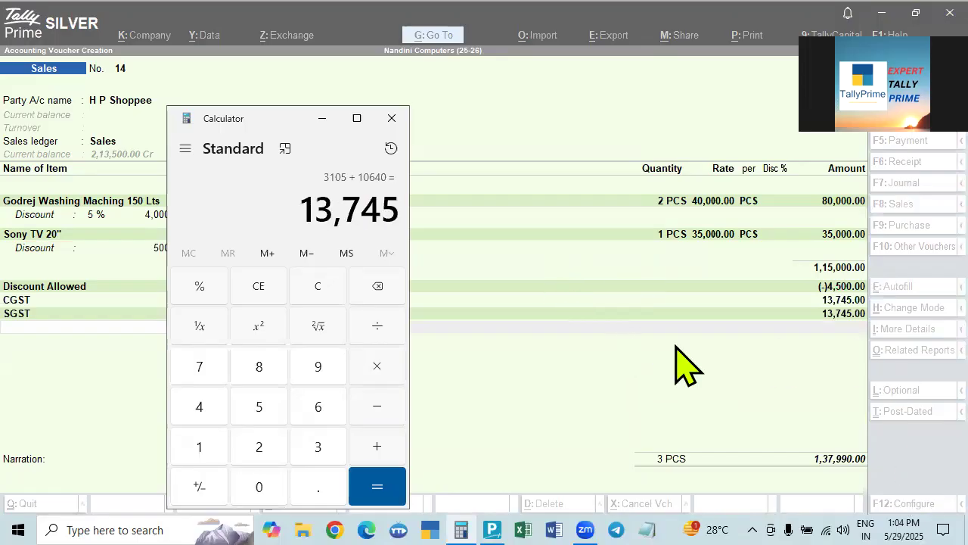
click(392, 119)
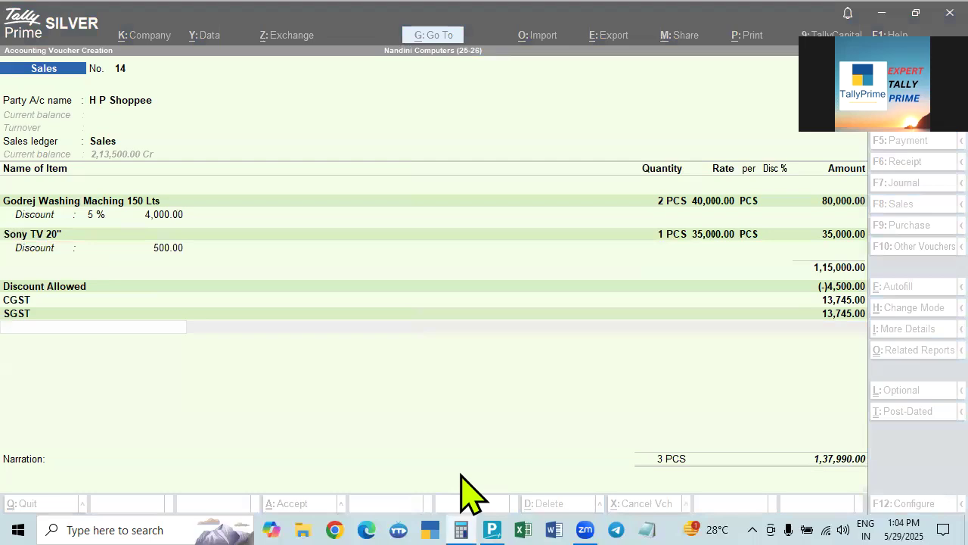
Step: Reopen the calculator and divide the 4500 discount by the item total of 115000
click(460, 530)
text(4500)
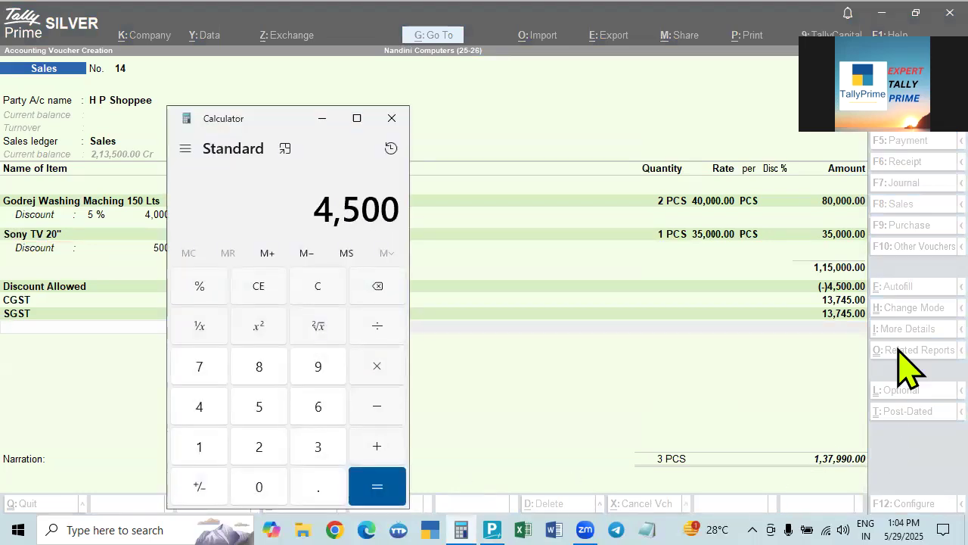
text(11500)
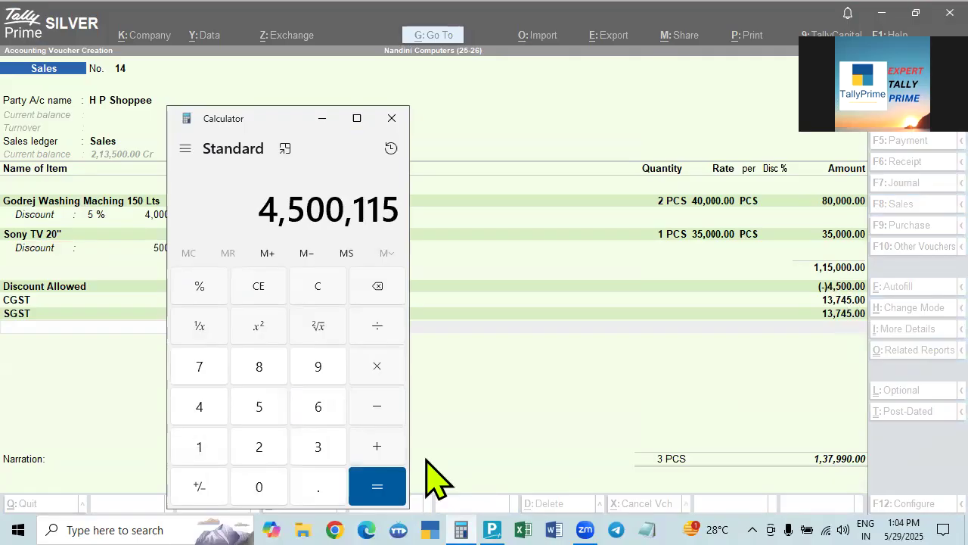
key(Escape)
text(4500)
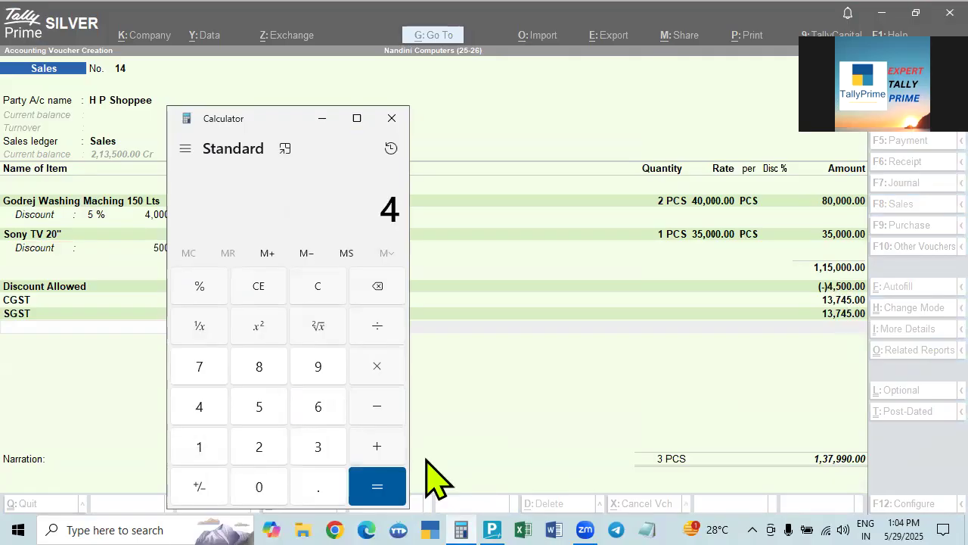
key(slash)
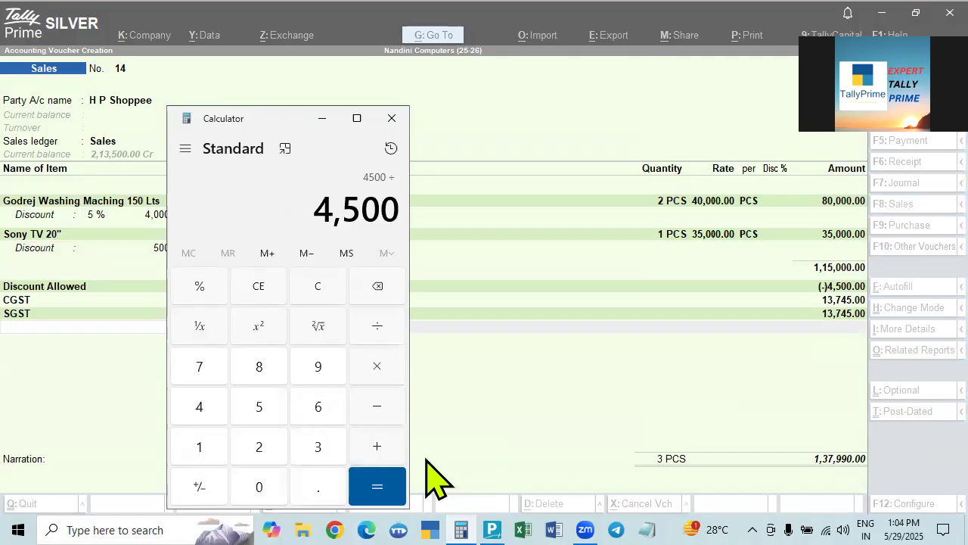
text(115000)
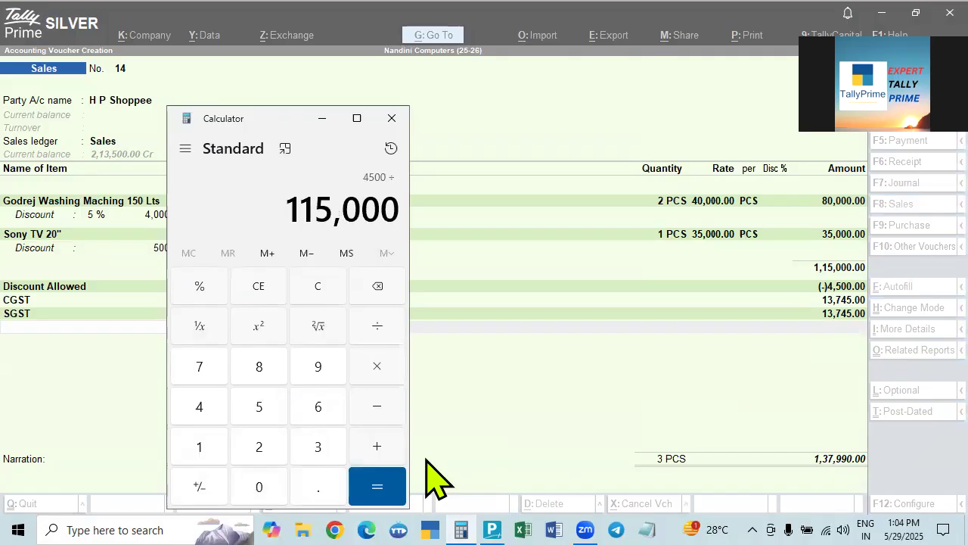
key(Return)
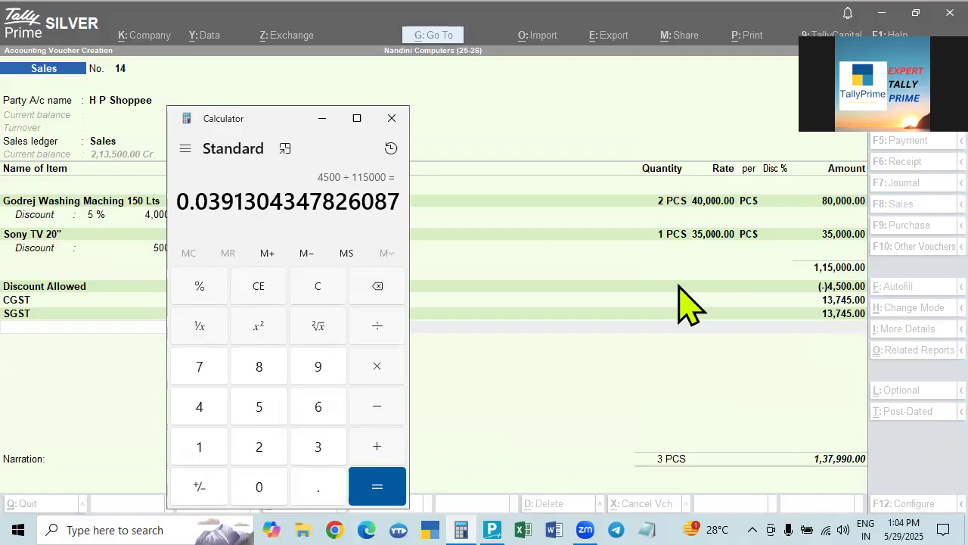
Step: Multiply the discount ratio by 80000, subtract 80000 from the result, and close the calculator
key(asterisk)
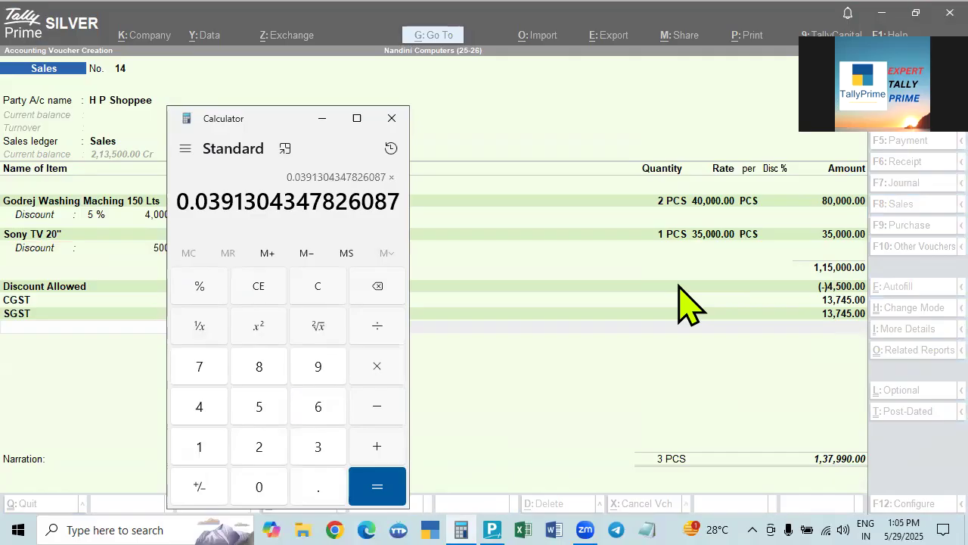
text(8000)
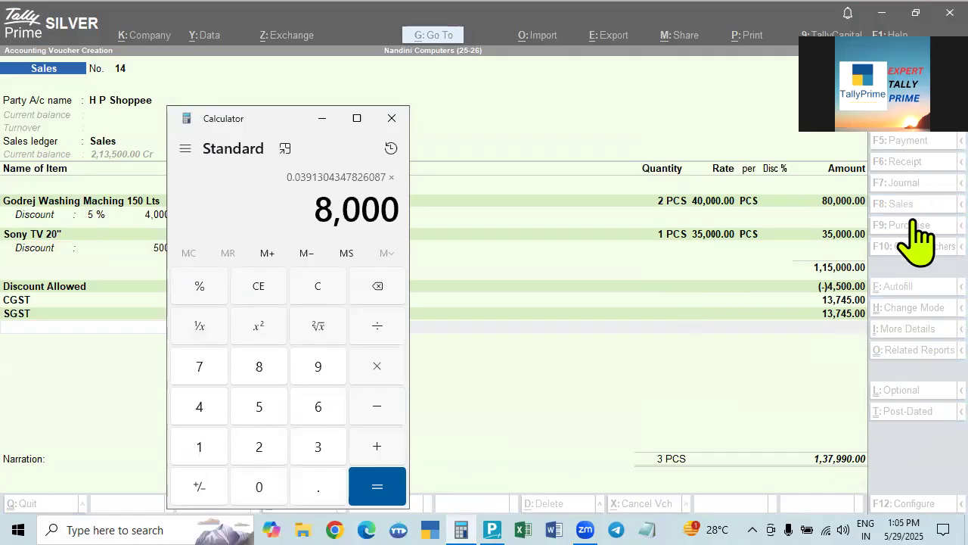
text(0)
key(Return)
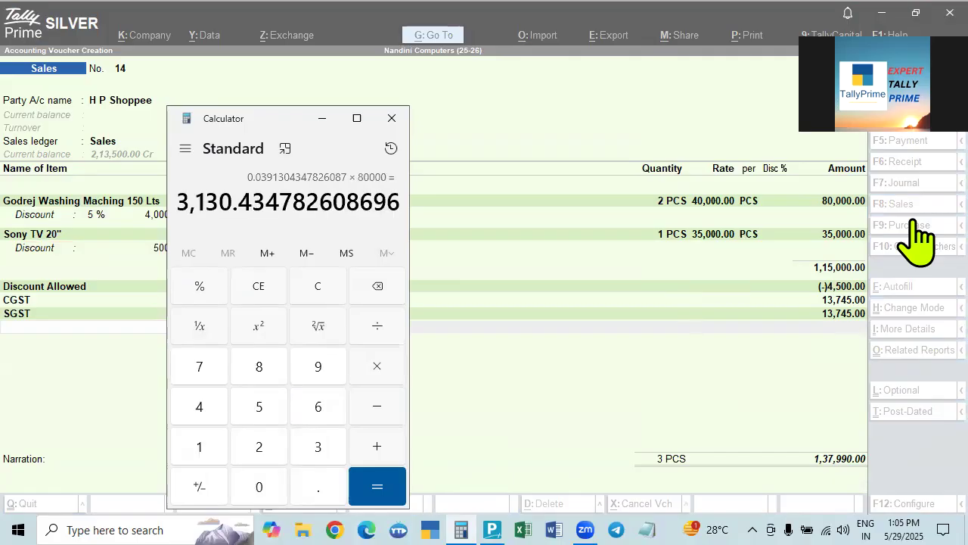
key(minus)
text(800000)
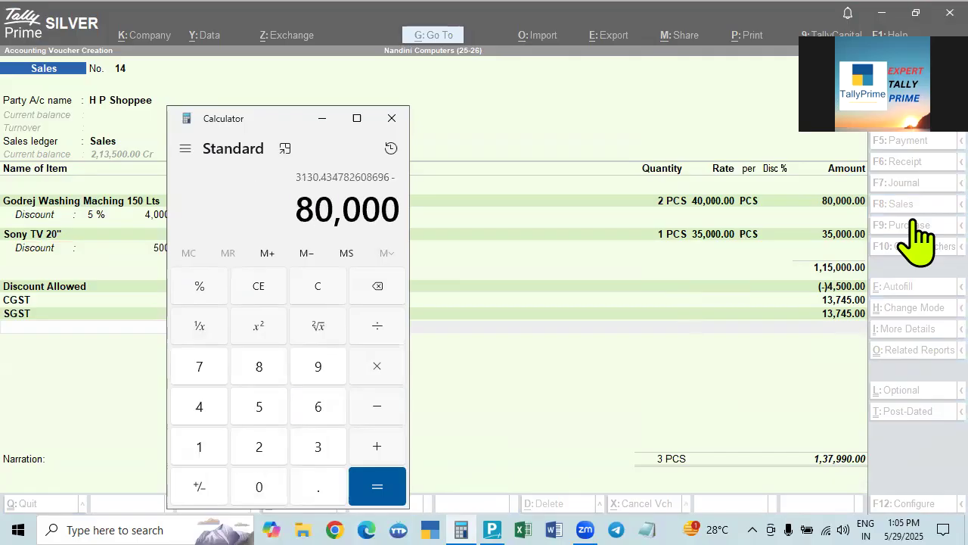
key(Return)
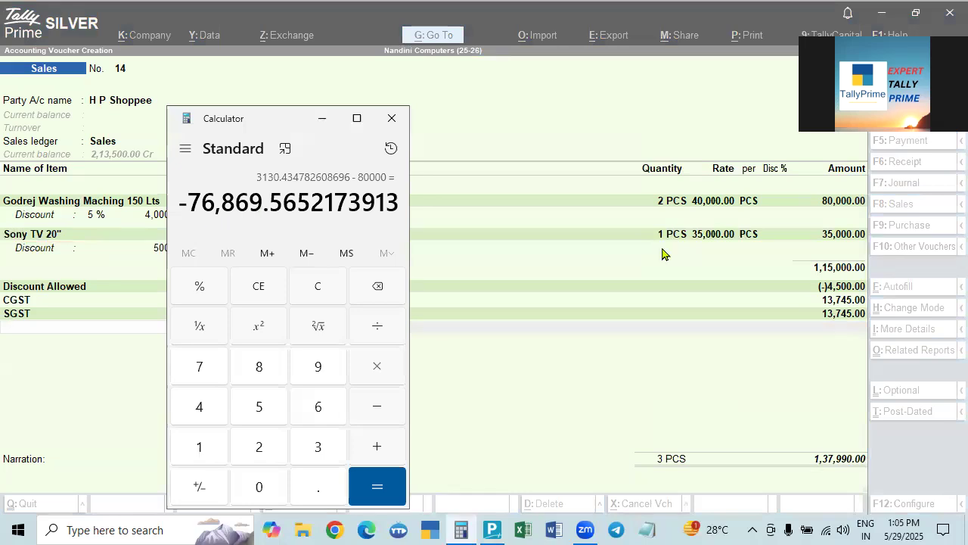
click(393, 120)
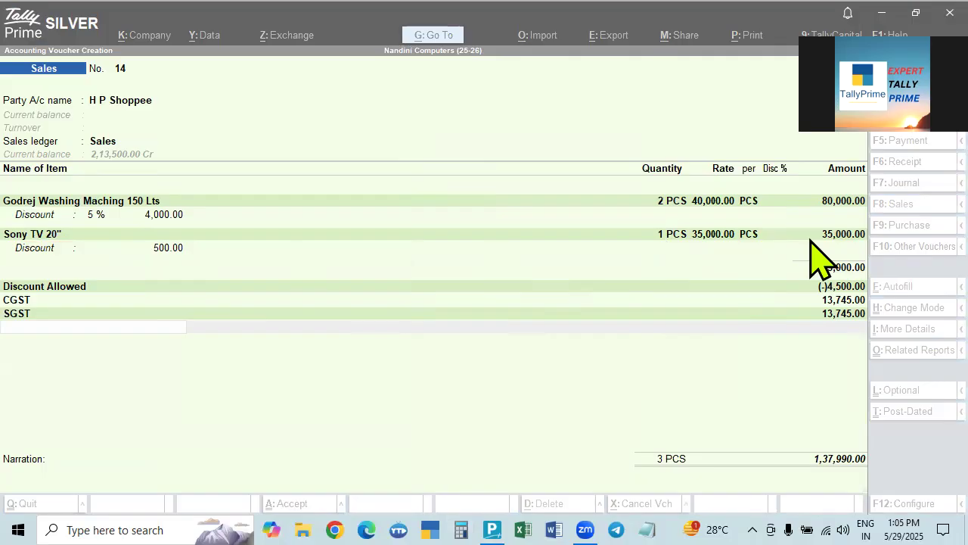
Step: Examine the sales voucher's GST tax analysis in detailed view, including the discount apportionment per item, and return to the voucher
click(715, 363)
key(alt+a)
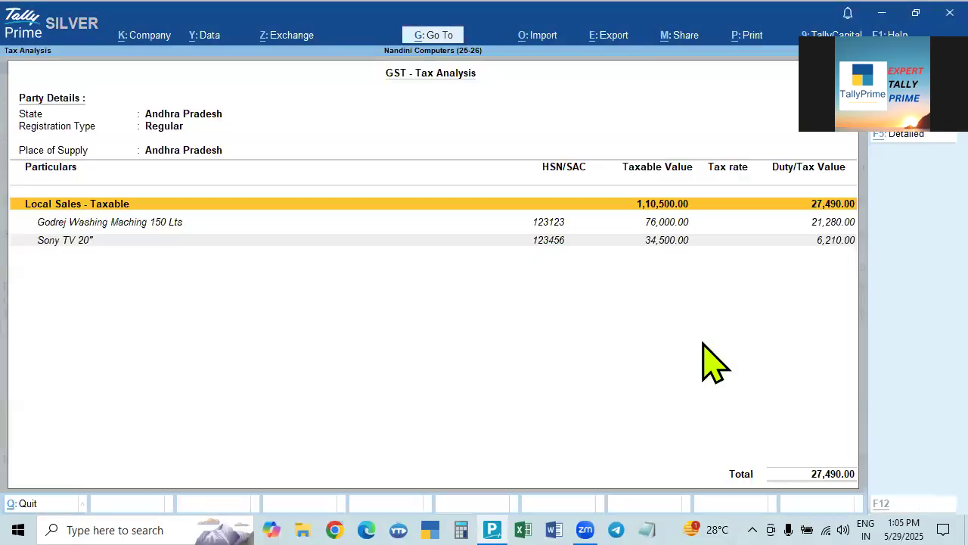
key(alt+F5)
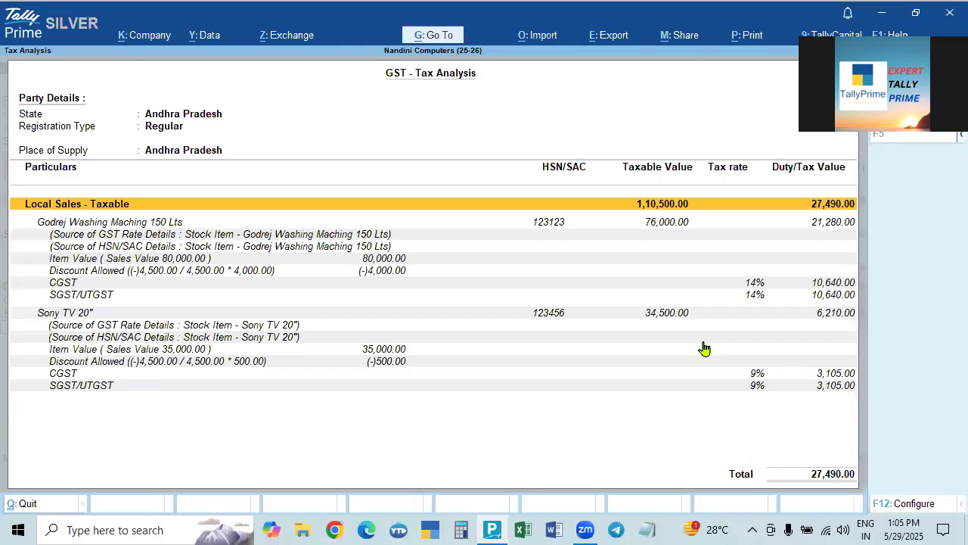
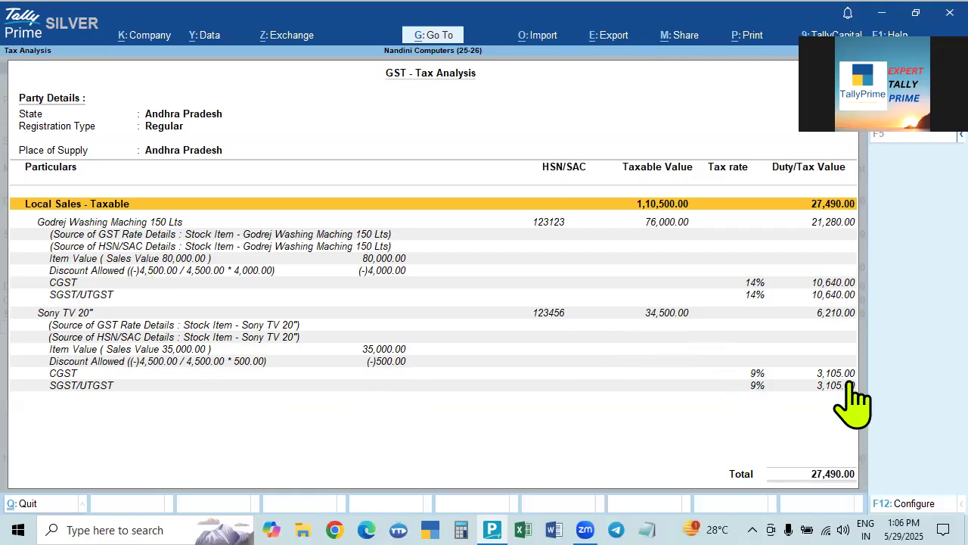
key(Escape)
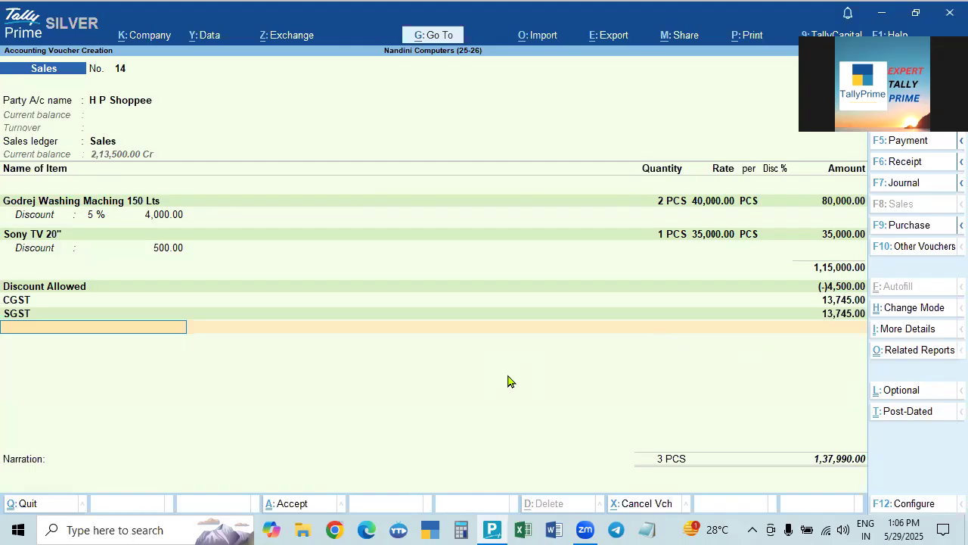
key(ctrl+o)
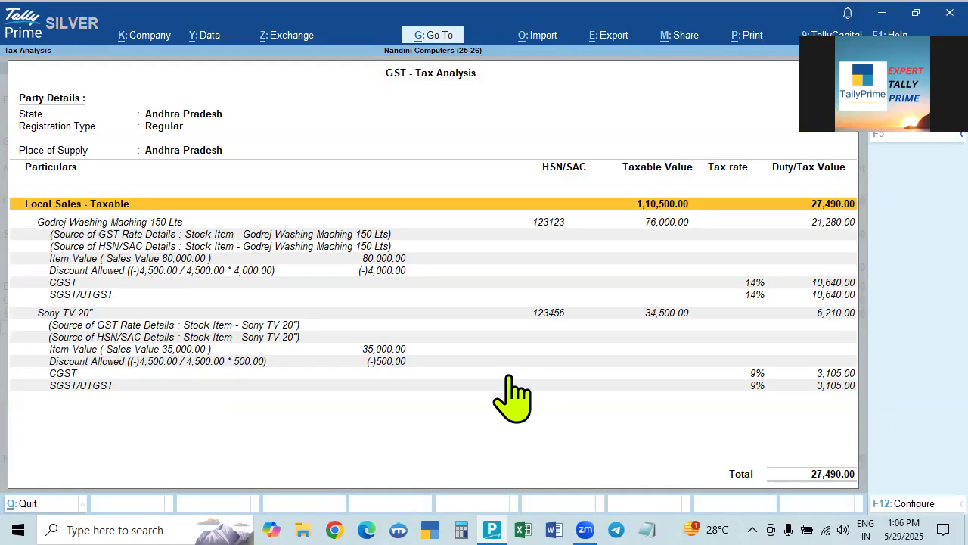
key(Escape)
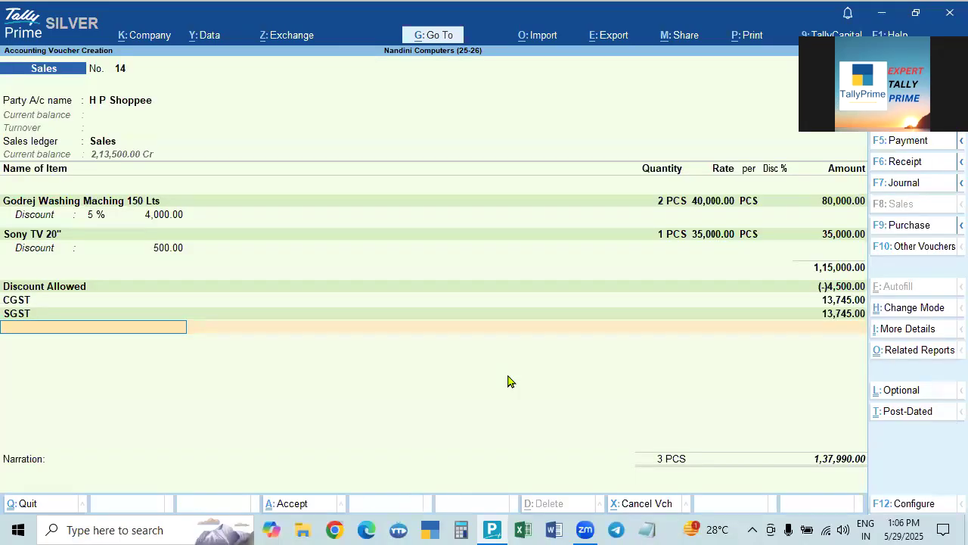
Step: End the voucher's ledger entries and accept the bill-wise details for H P Shoppee as New Ref
key(Return)
key(Return)
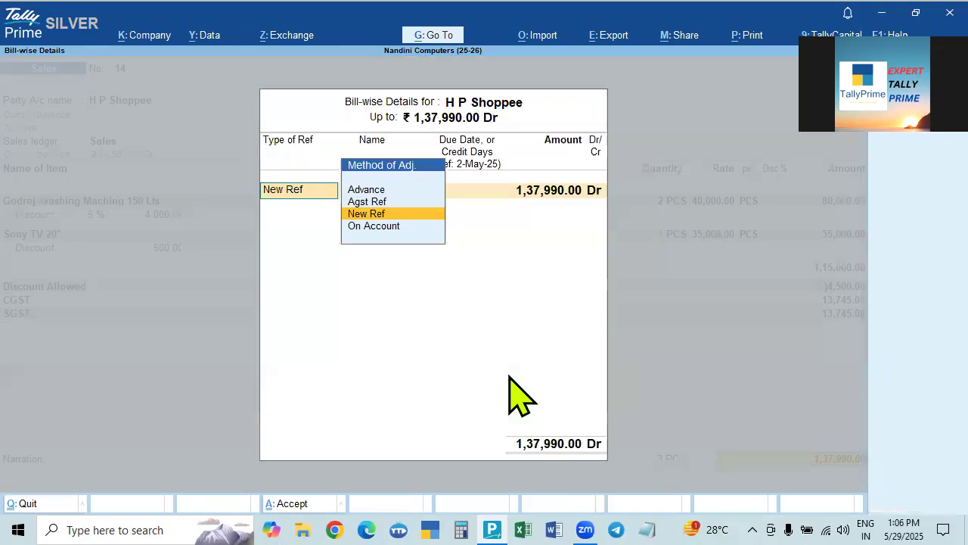
key(Return)
key(Return)
key(Return)
key(Return)
key(Return)
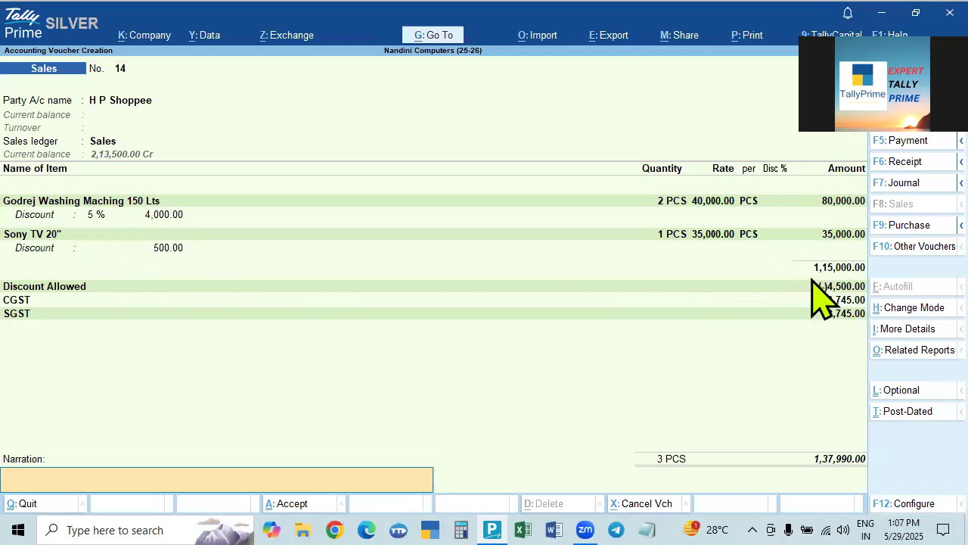
Step: Check the type of ledger in the Discount Allowed ledger's alteration form and accept the ledger with Discount selected
click(54, 288)
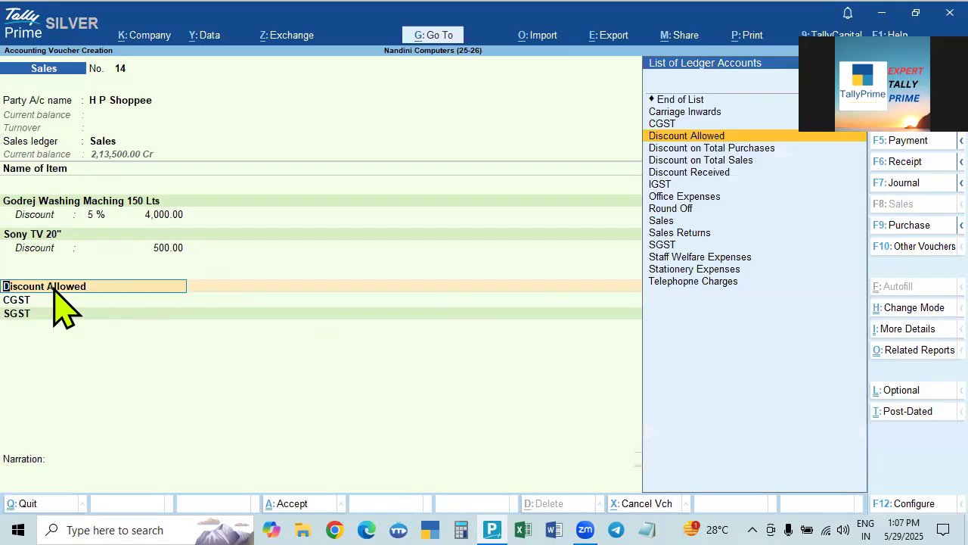
key(ctrl+Return)
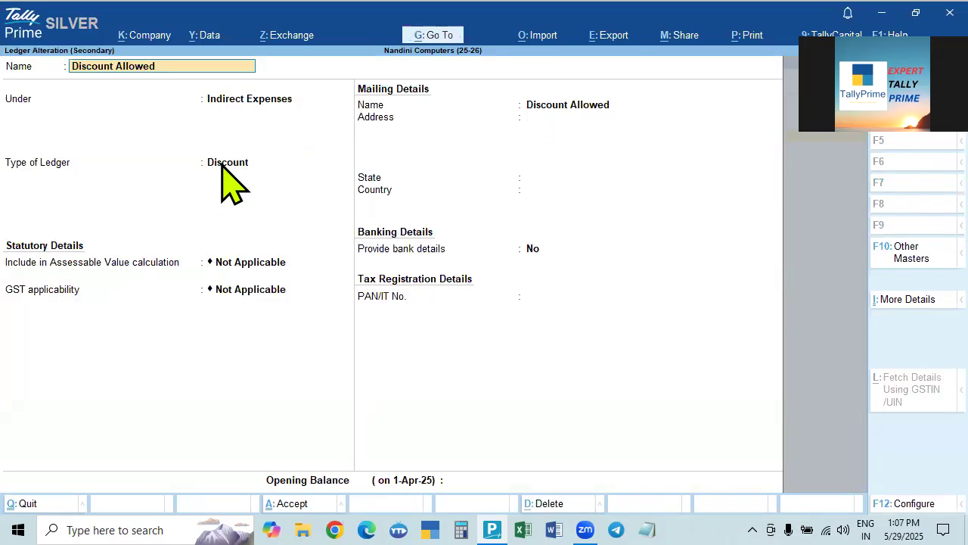
click(227, 163)
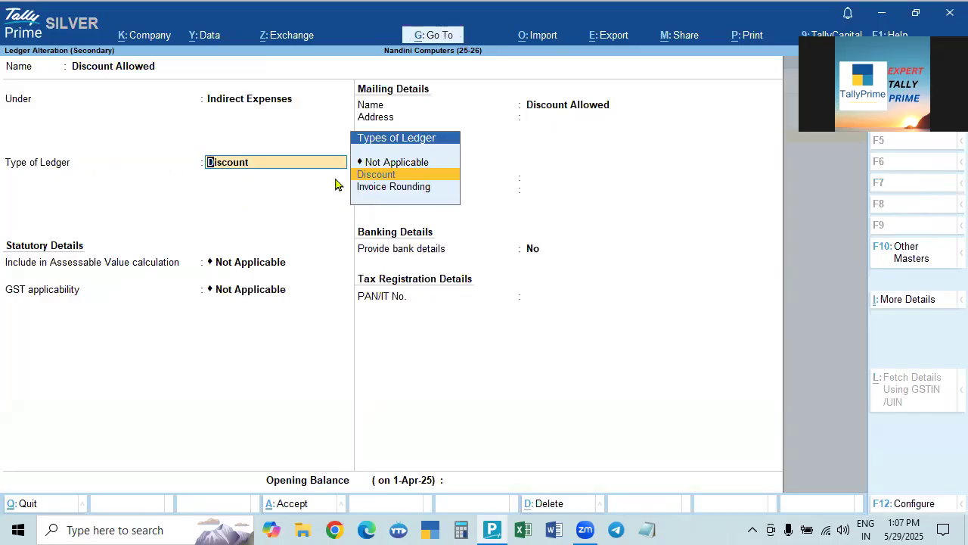
key(ctrl+a)
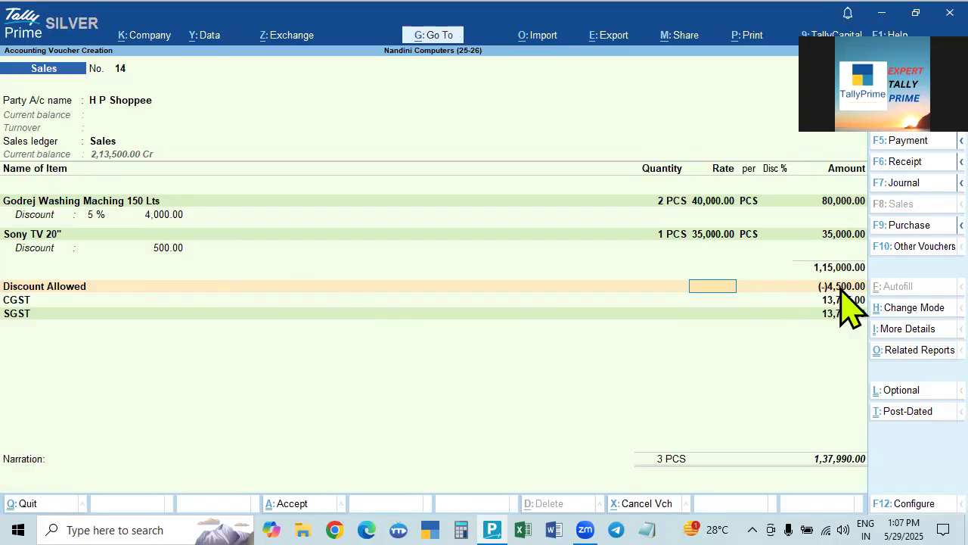
Step: Confirm the voucher's Discount Allowed, CGST and SGST lines and end the ledger entries
key(Return)
key(Return)
key(Return)
key(Return)
key(Return)
key(Return)
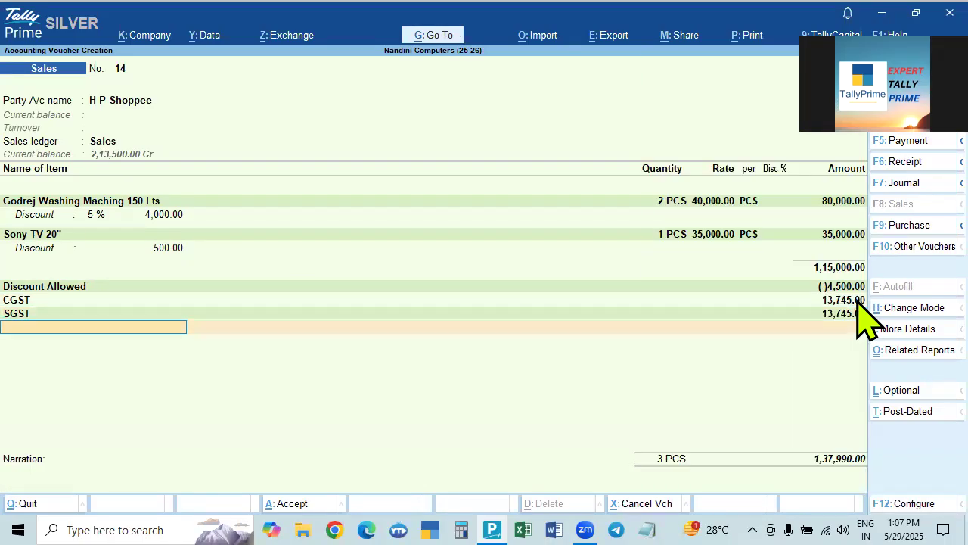
key(Return)
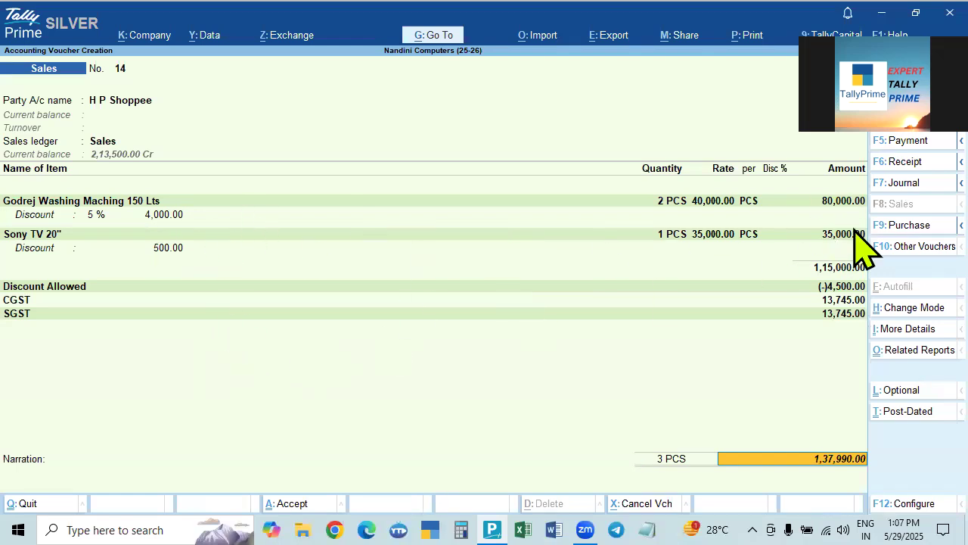
Step: Accept the bill-wise details for H P Shoppee as New Ref and save the sales voucher
key(Return)
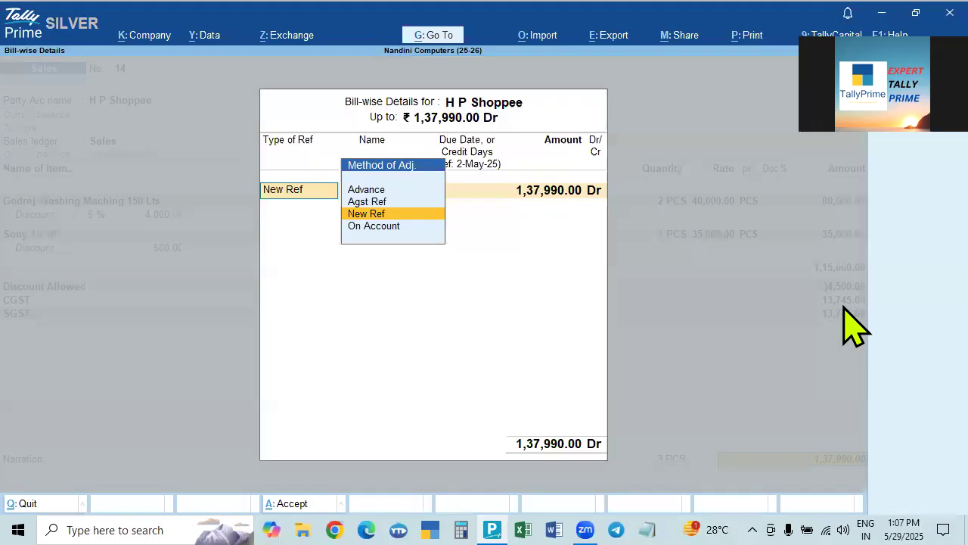
key(Return)
key(Return)
key(Return)
key(Return)
key(Return)
key(Return)
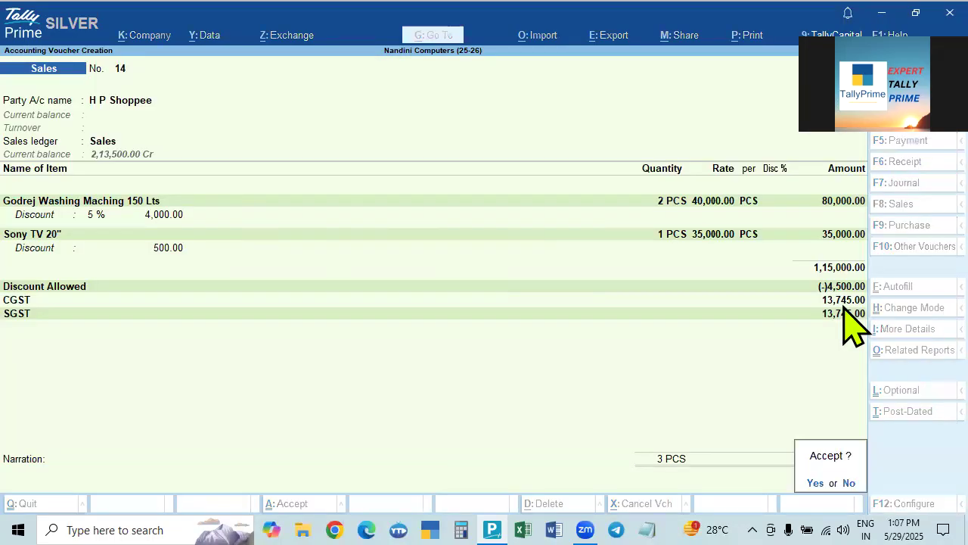
key(Return)
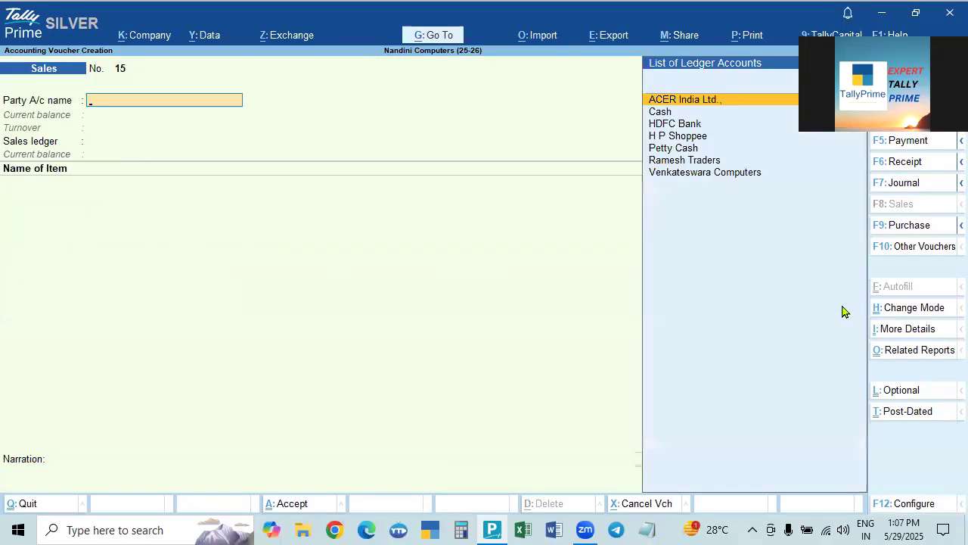
Step: Select Venkateswara Computers as the new sales voucher's party and check the tax registration details in its ledger
key(Down)
key(Down)
key(Down)
key(Down)
key(Down)
key(Down)
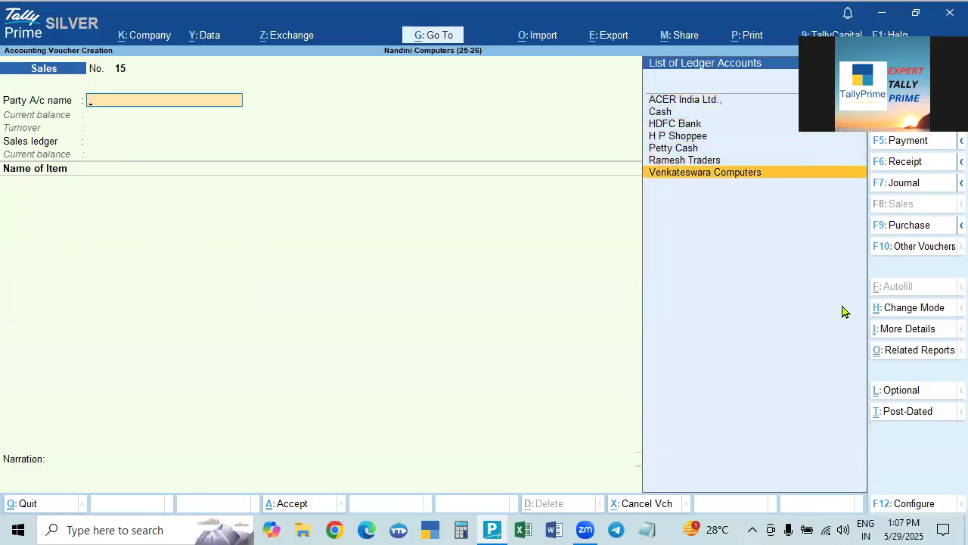
key(Return)
key(Escape)
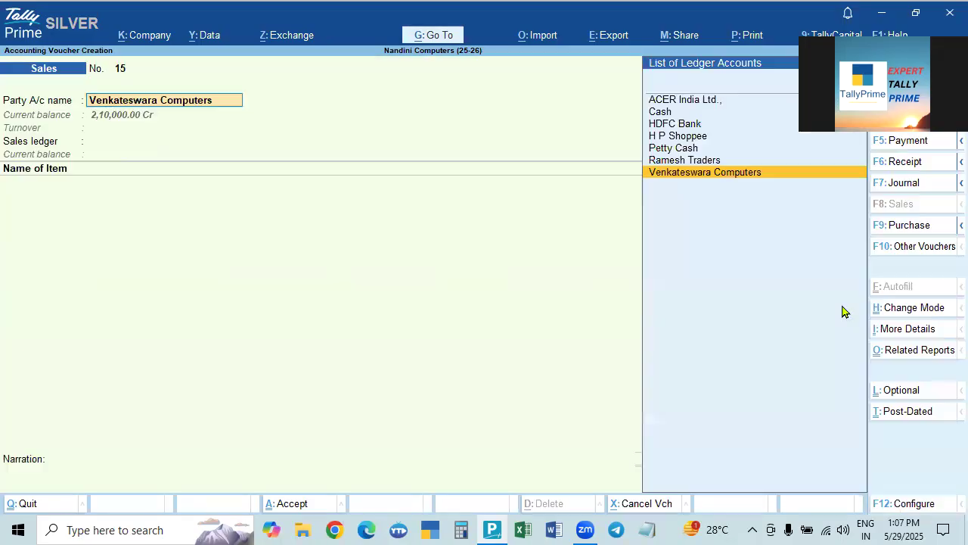
key(ctrl+Return)
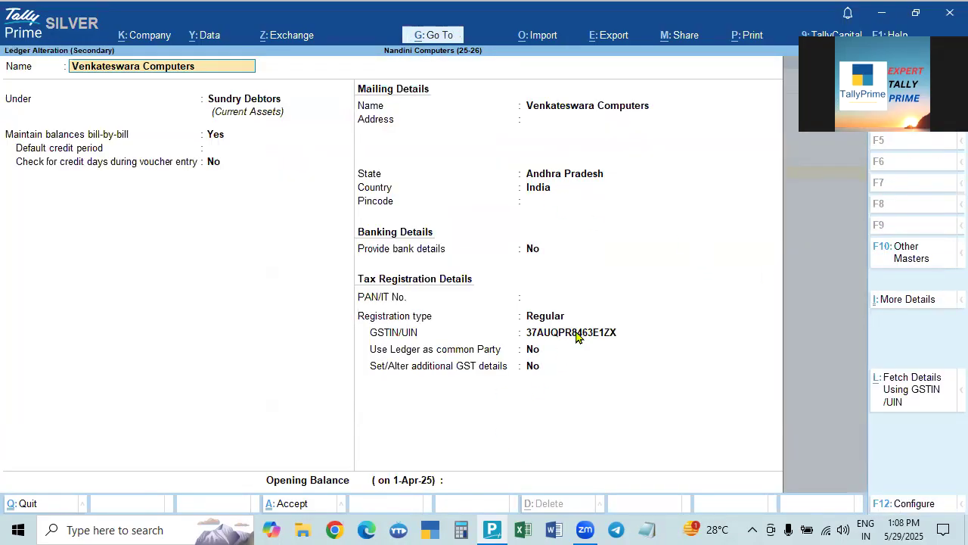
key(ctrl)
key(ctrl+a)
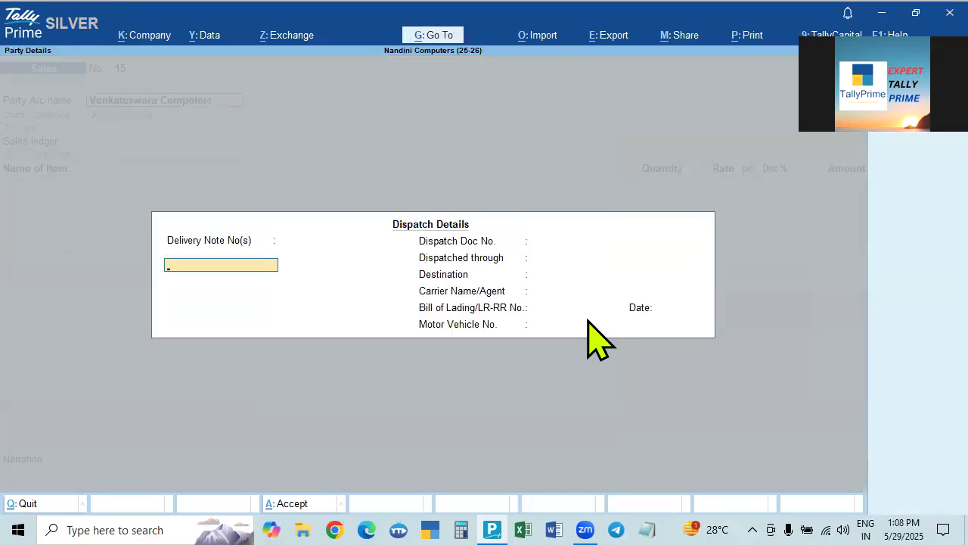
Step: Accept the voucher's dispatch and party details and use Sales as the sales ledger
key(ctrl+a)
key(Return)
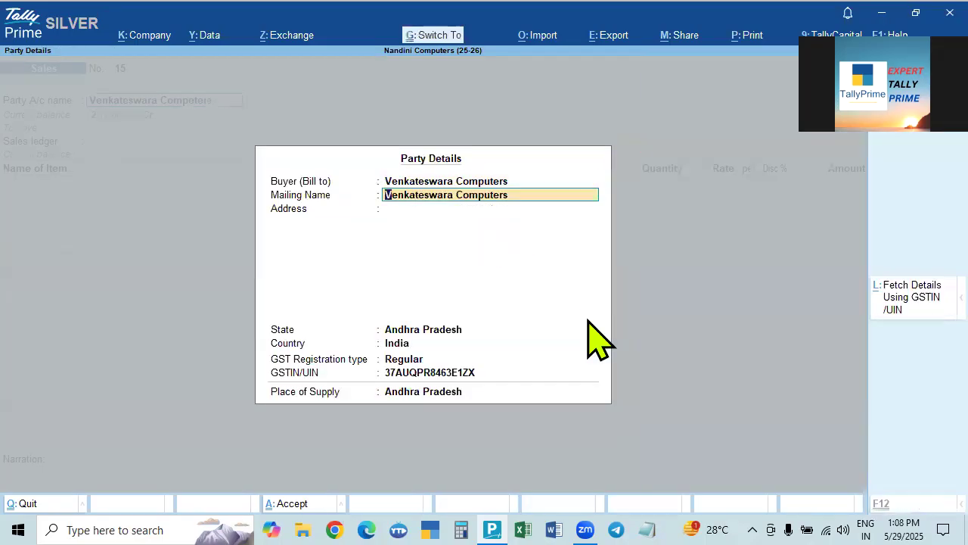
key(ctrl+a)
key(Return)
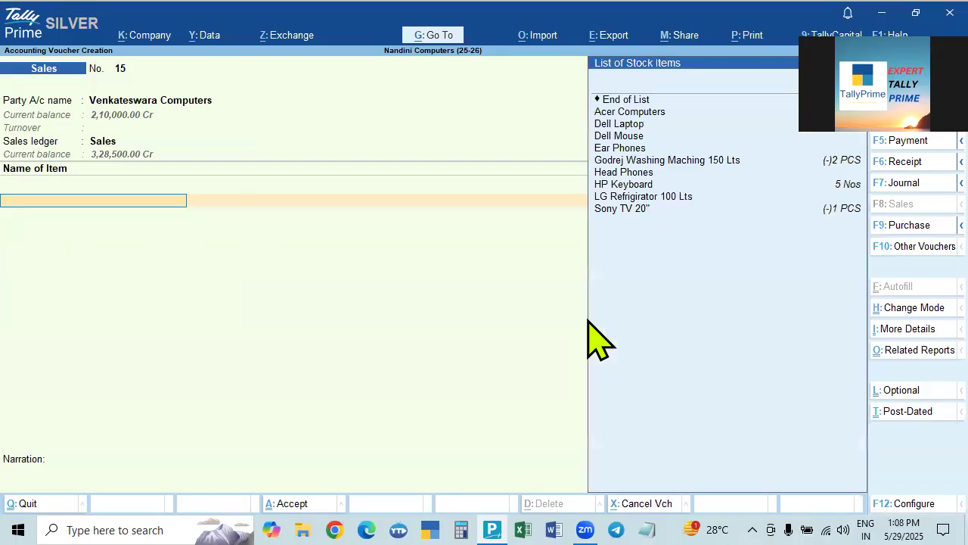
Step: Select LG Refrigirator 100 Lts as the voucher's first stock item
key(Down)
key(Down)
key(Down)
key(Down)
key(Down)
key(Down)
key(Down)
key(Down)
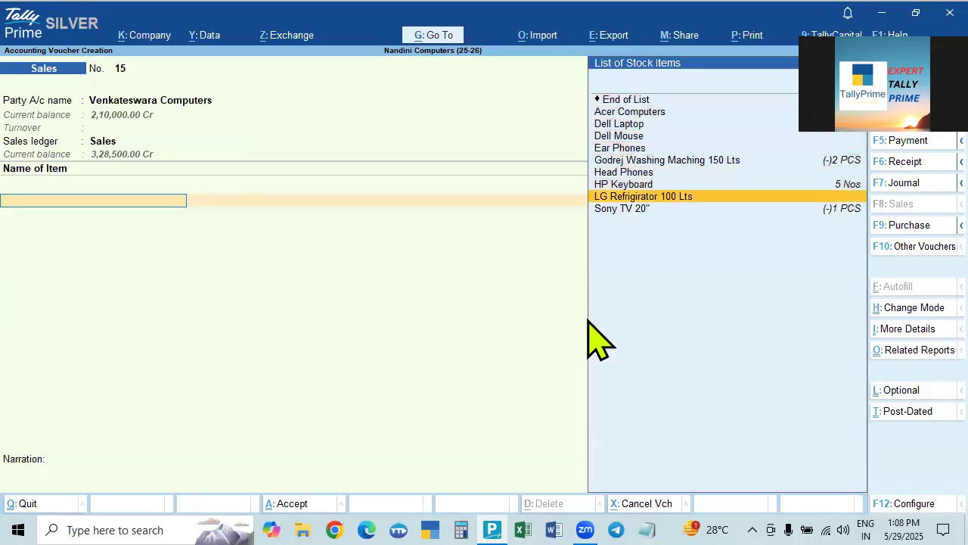
key(Return)
Step: Check the GST rate in the LG Refrigirator 100 Lts alteration form and quit back to the voucher without saving
key(BackSpace)
key(ctrl+Return)
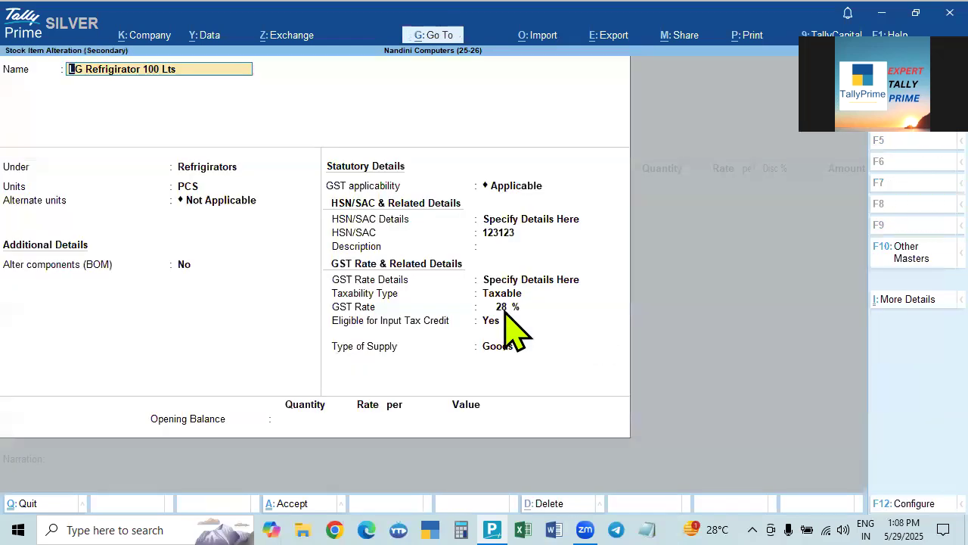
key(BackSpace)
key(Escape)
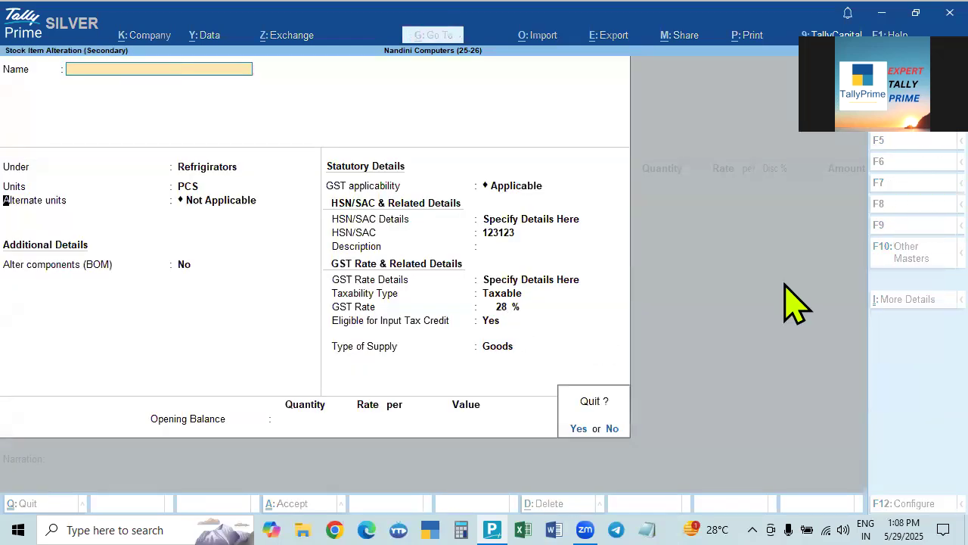
key(y)
key(Return)
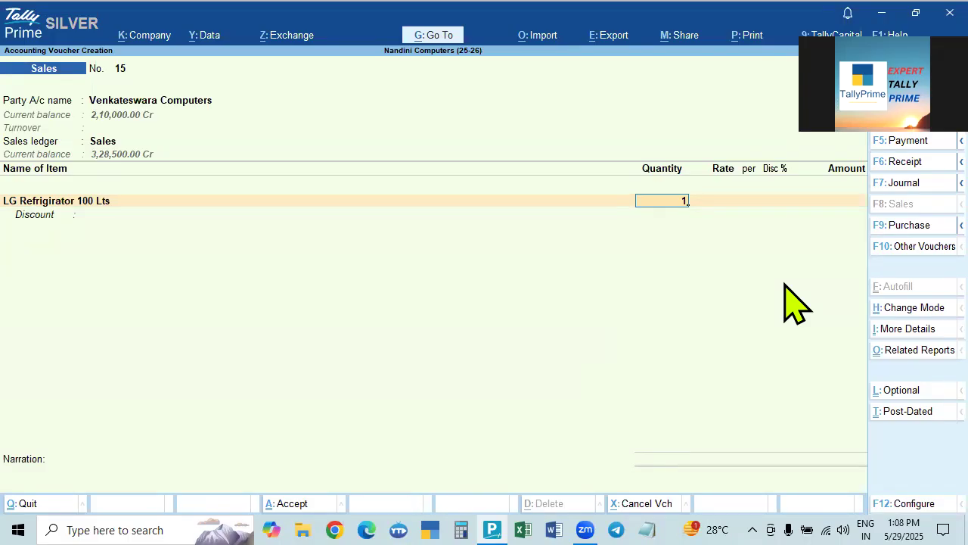
Step: Set the LG Refrigirator 100 Lts quantity to 2 PCS
key(Return)
key(Return)
text(2)
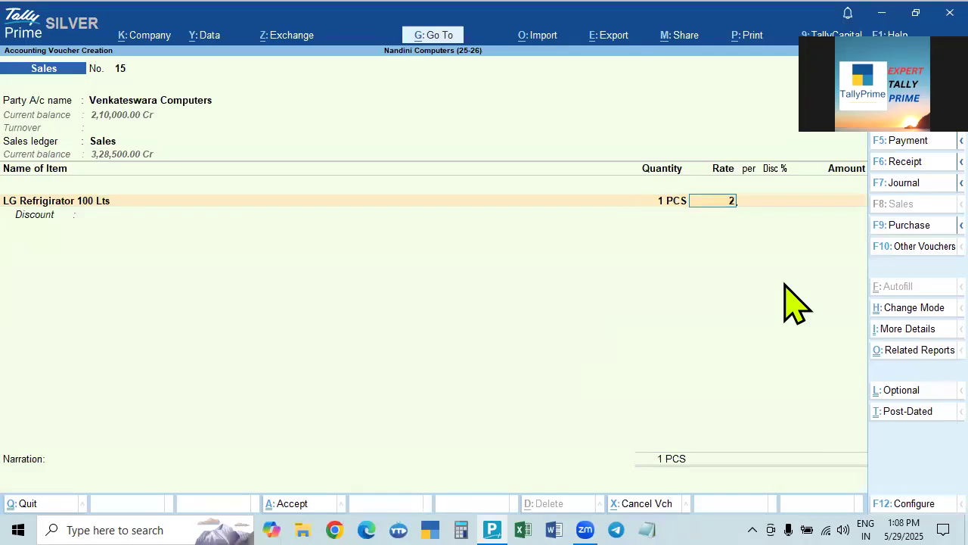
key(BackSpace)
key(BackSpace)
text(2)
key(Return)
key(Return)
Step: Set the LG Refrigirator 100 Lts rate to 40,000 per PCS and leave its item discount blank
text(4)
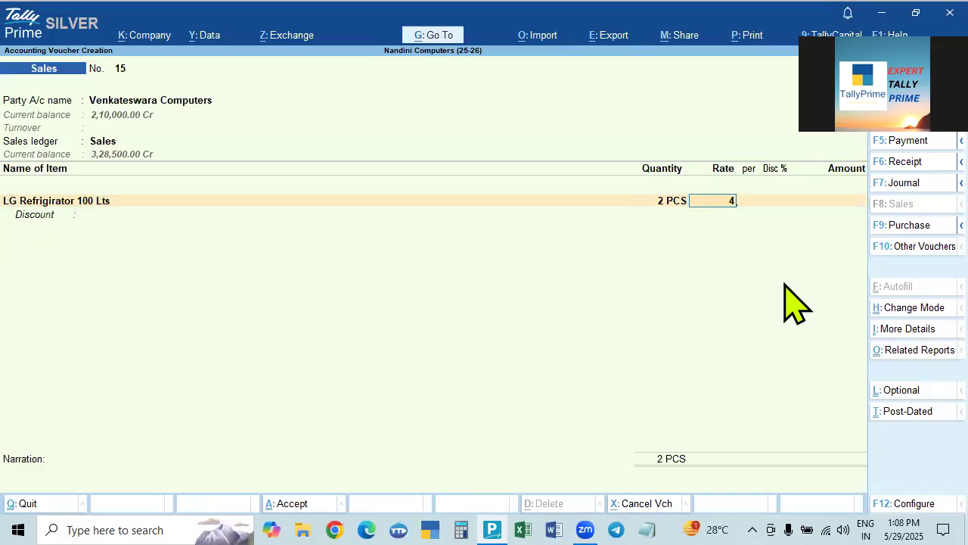
text(5)
key(BackSpace)
key(BackSpace)
text(4)
key(BackSpace)
text(40000)
key(Return)
key(Return)
key(Return)
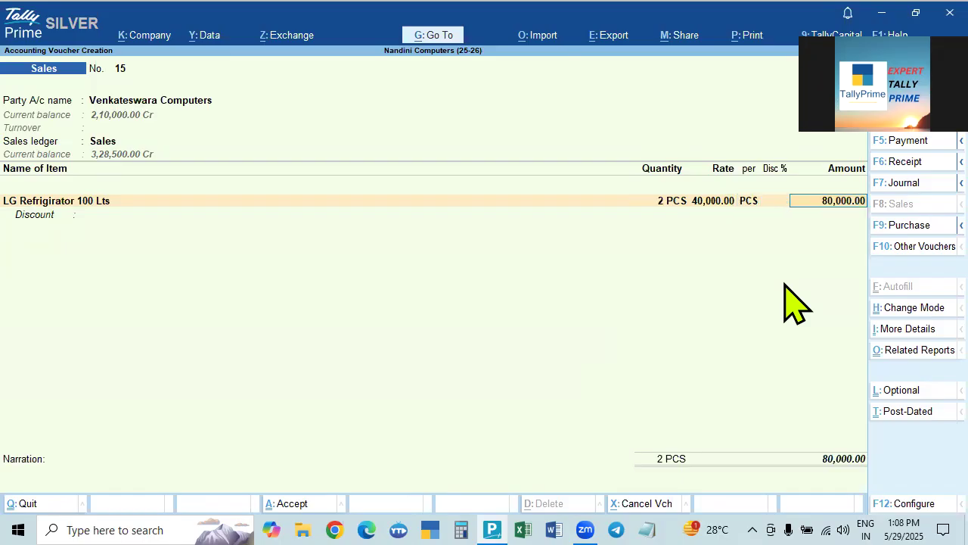
key(Return)
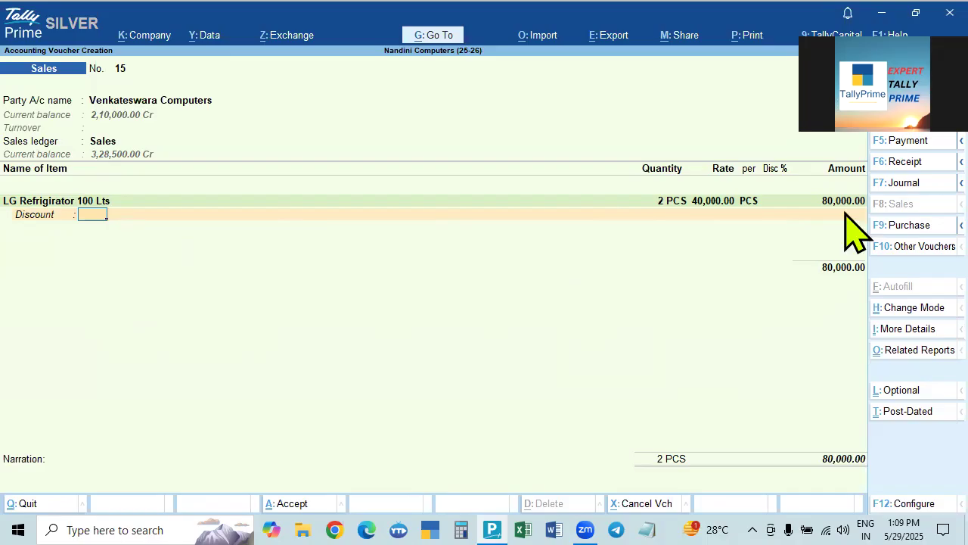
key(Return)
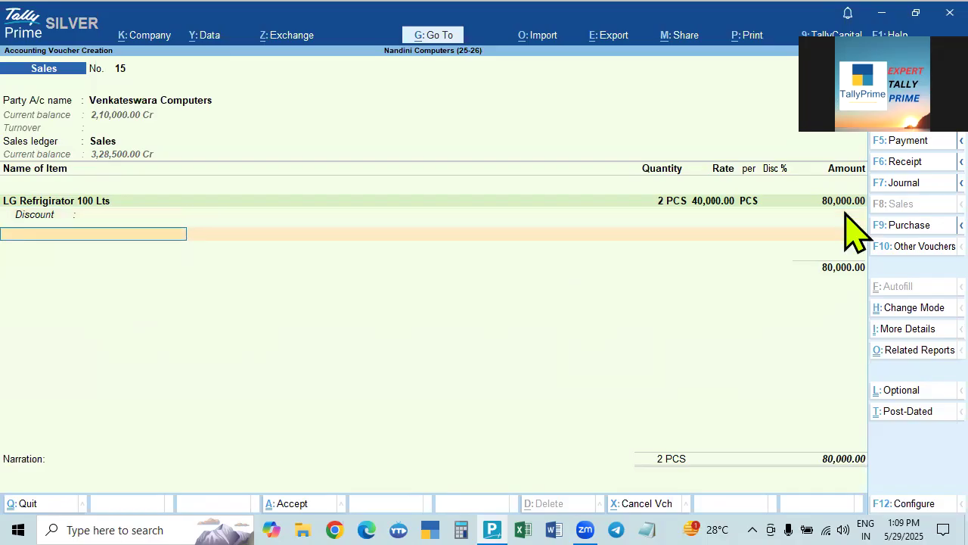
Step: Select HP Keyboard as the voucher's second stock item
key(Down)
key(Down)
key(Down)
key(Down)
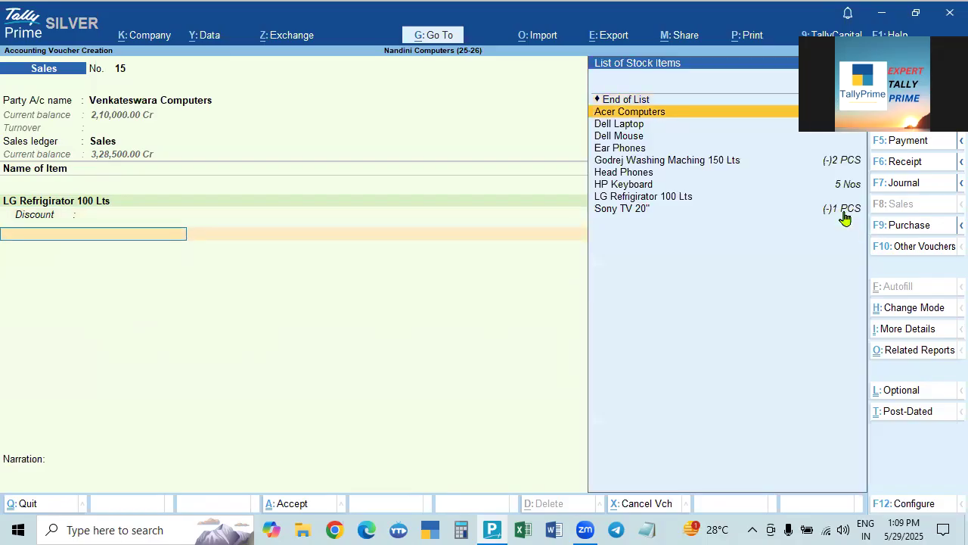
key(Down)
key(Down)
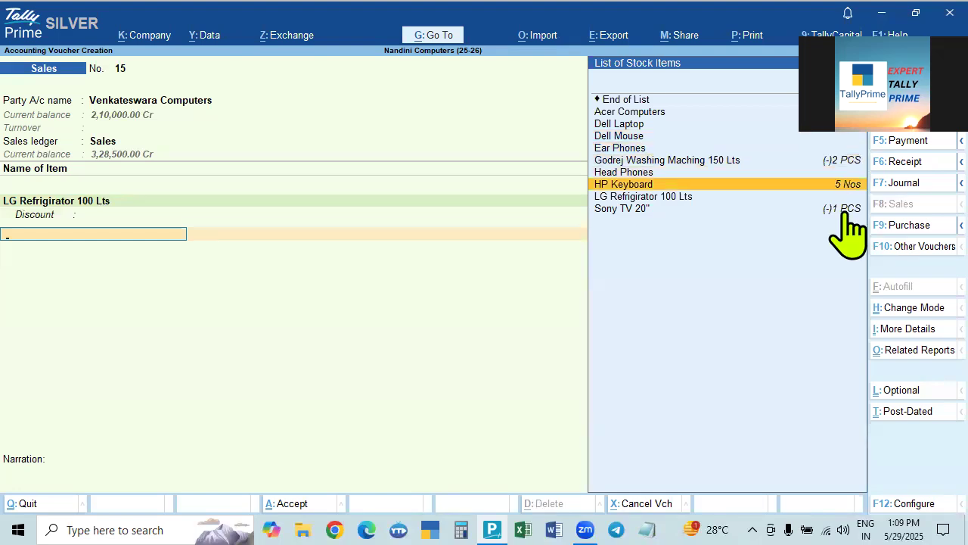
key(Up)
key(Up)
key(Up)
key(Up)
key(Up)
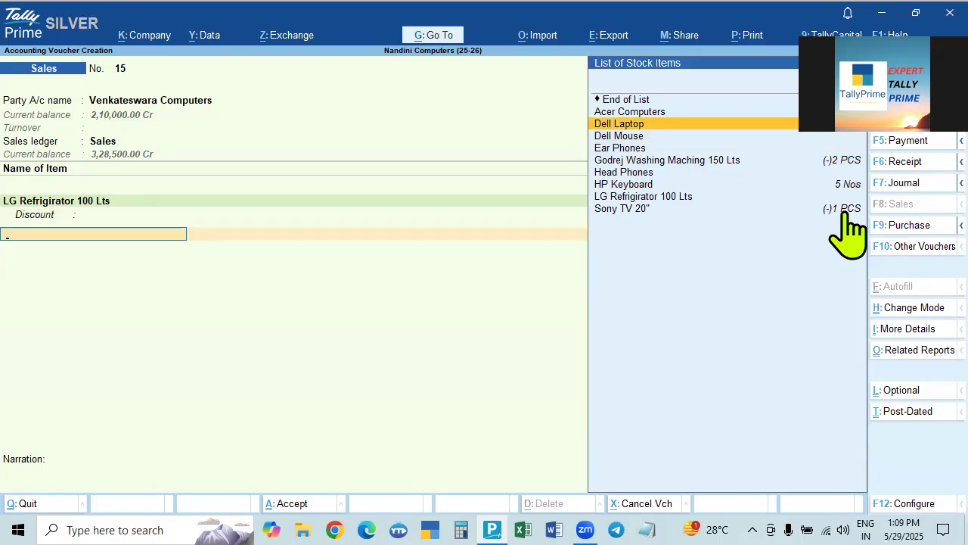
key(Down)
key(Down)
key(Down)
key(Down)
key(Down)
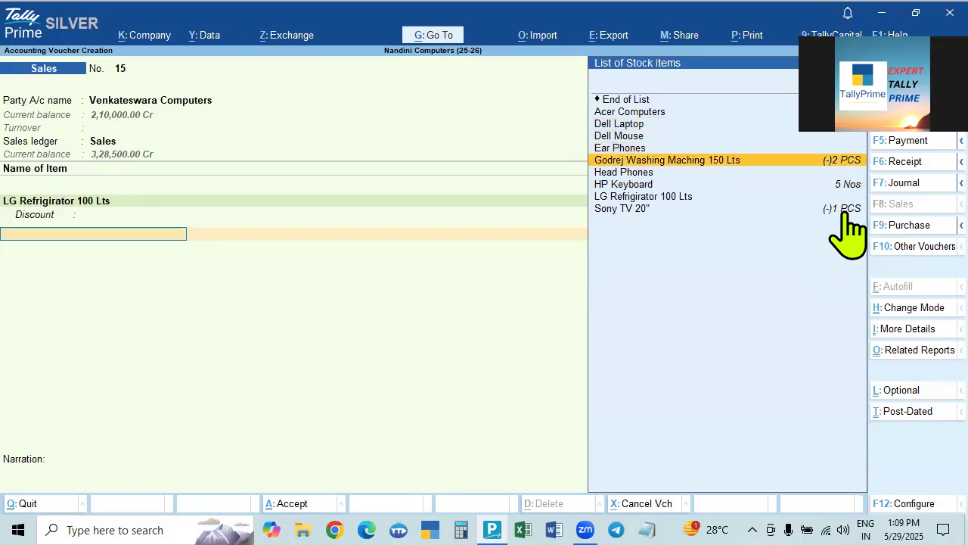
key(Return)
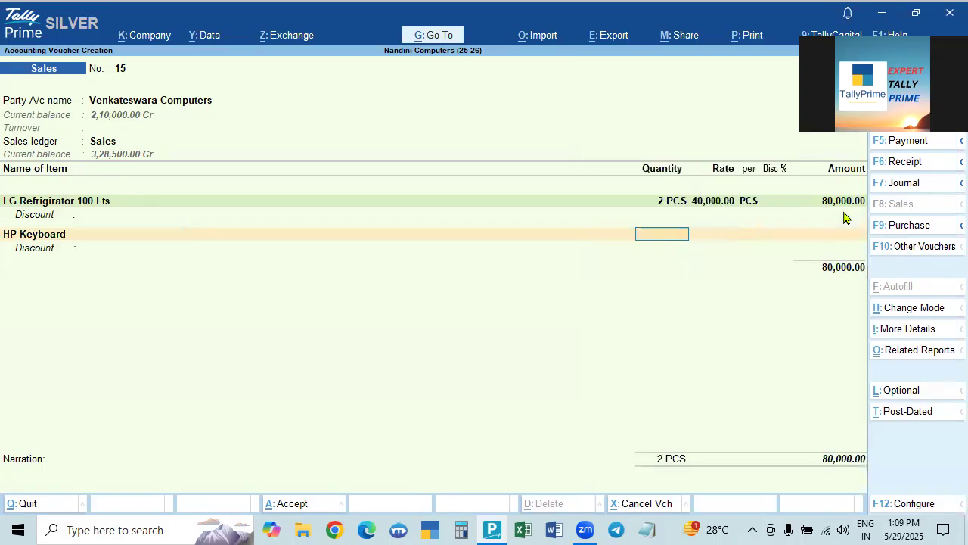
Step: Enter 5 Nos of HP Keyboard at a rate of 400 without an item discount and end the item list
key(Return)
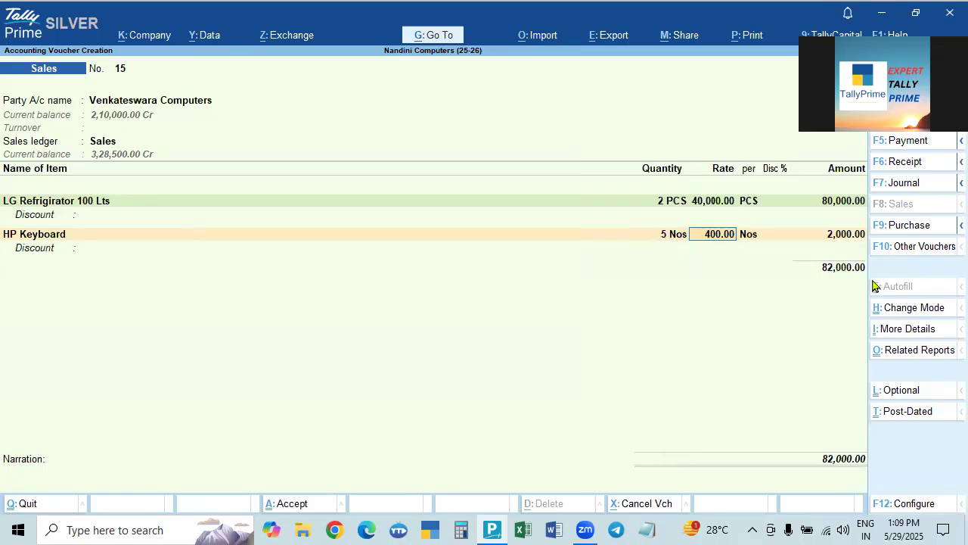
key(Return)
key(Return)
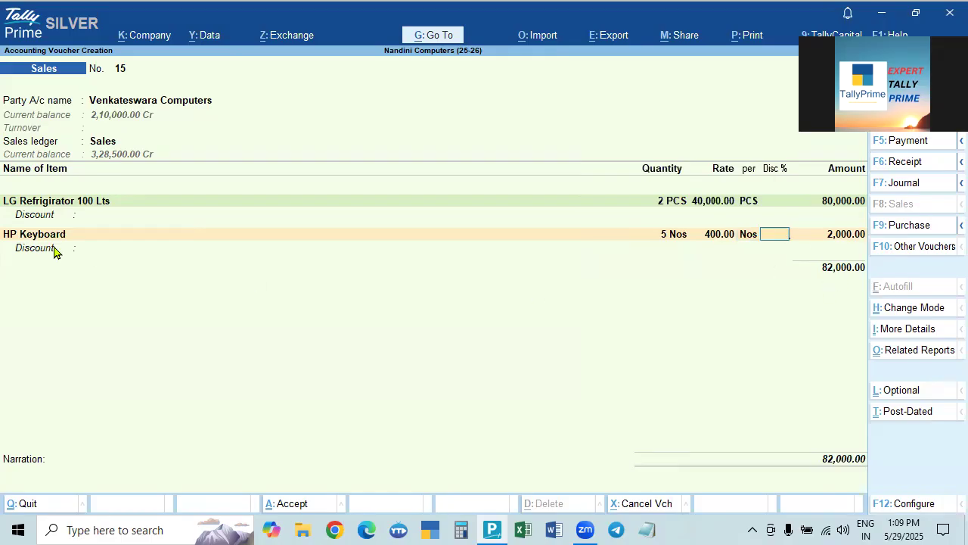
key(Return)
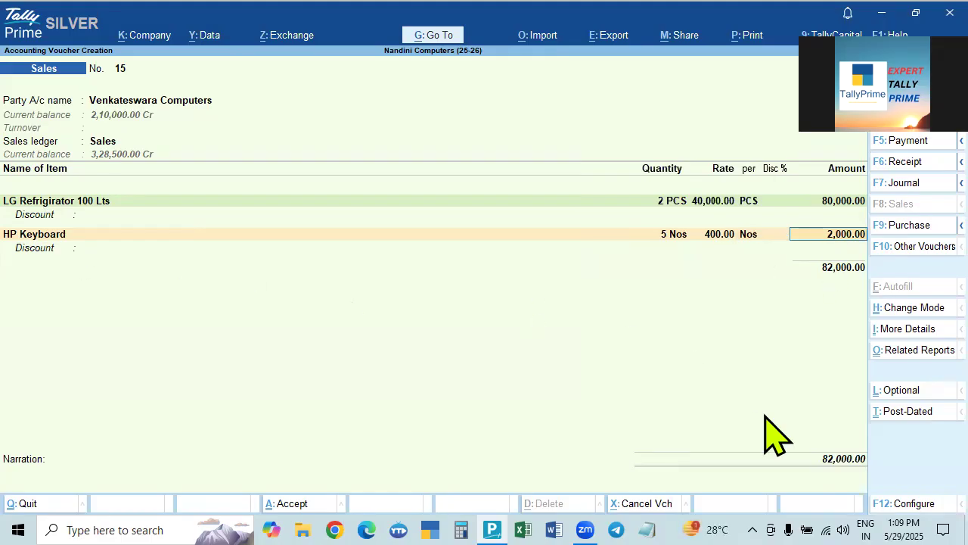
key(Return)
key(Return)
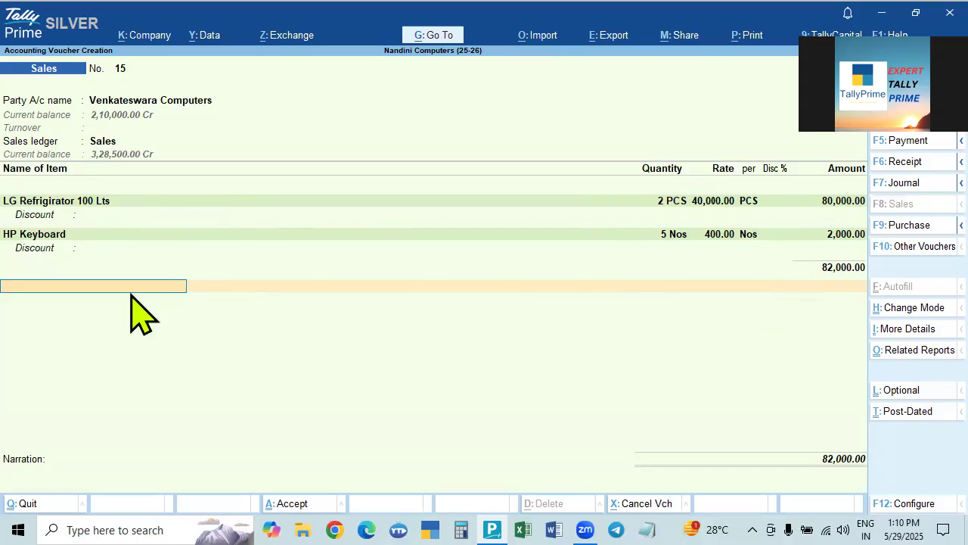
Step: Add the Discount on Total Sales ledger below the items at a rate of -5 %
key(ctrl)
key(Return)
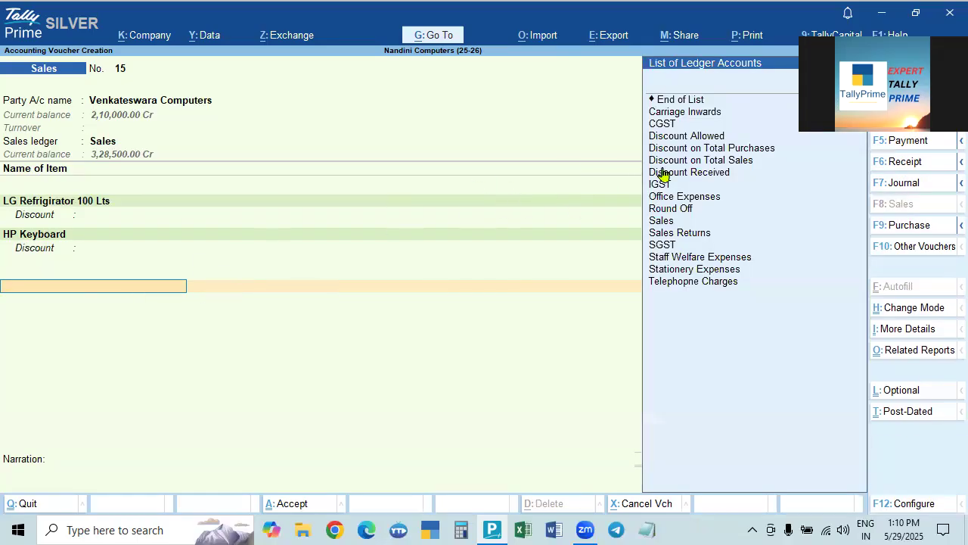
click(718, 161)
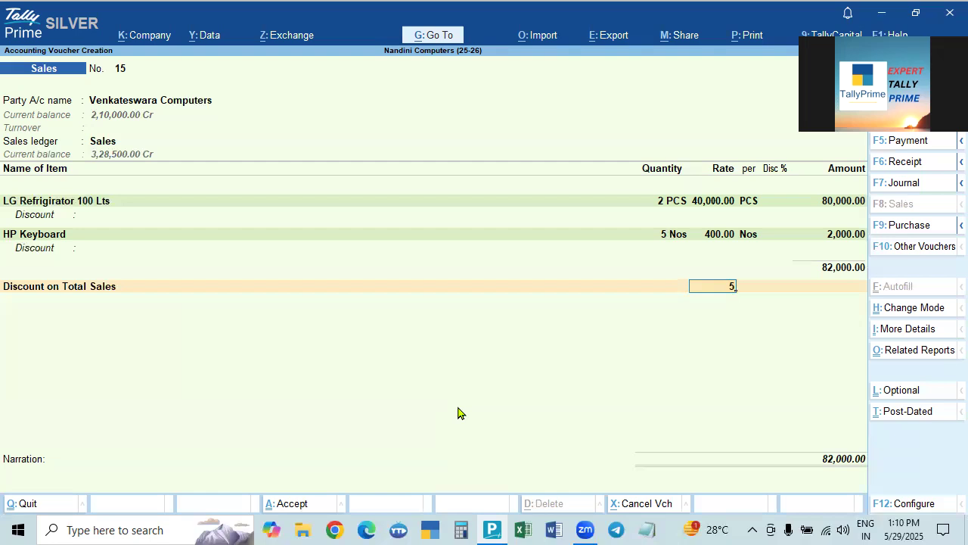
key(Return)
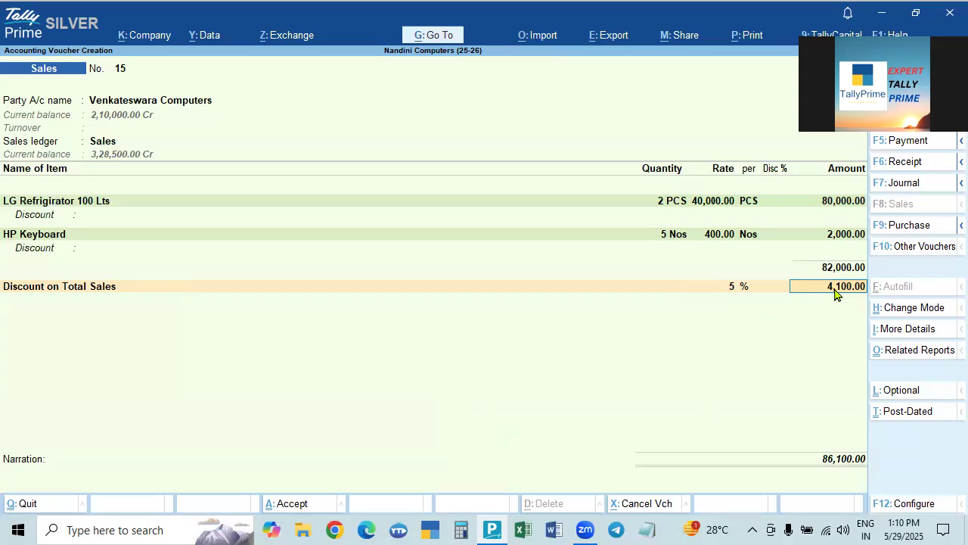
click(738, 291)
text(-5)
key(Return)
Step: Clear the percentage rate of Discount on Total Sales and set its amount to -5,000
key(BackSpace)
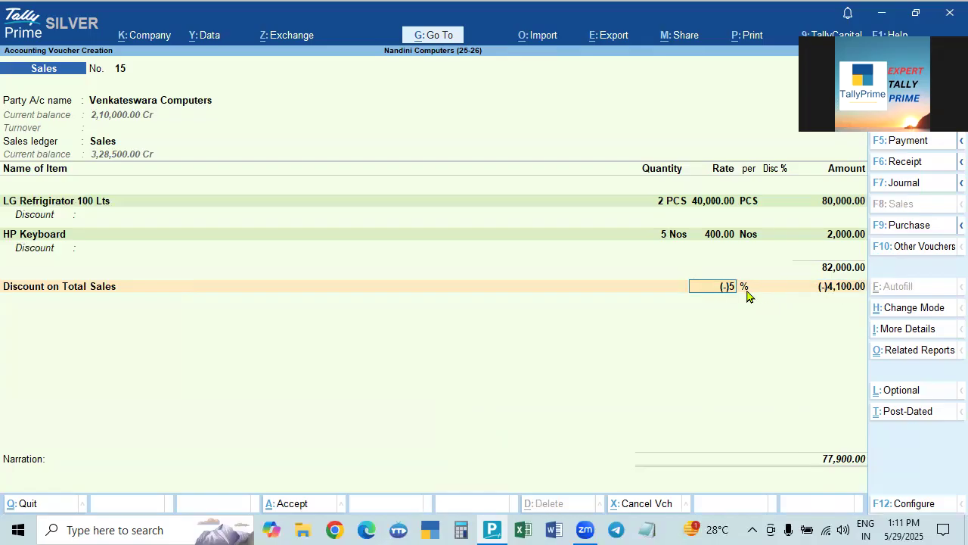
key(BackSpace)
key(Return)
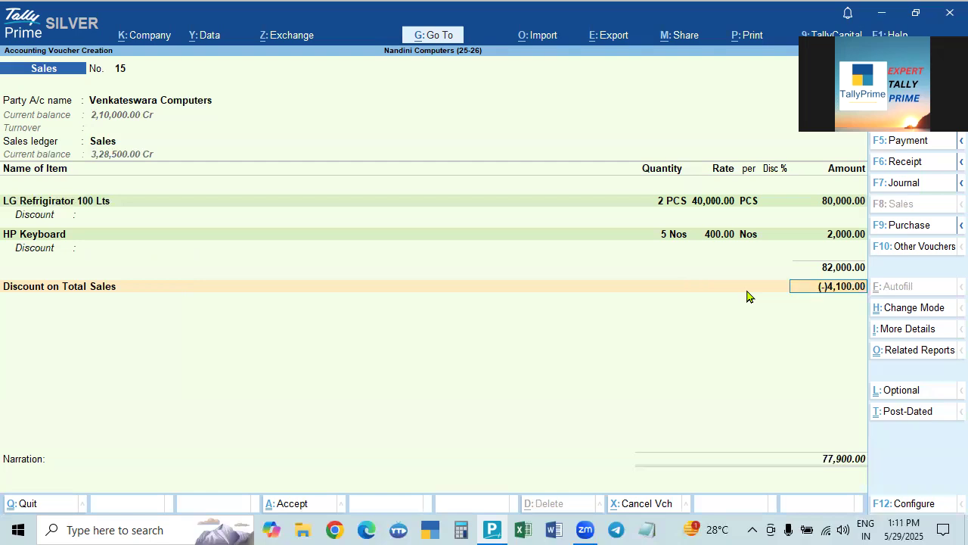
key(BackSpace)
text(5,000)
key(Return)
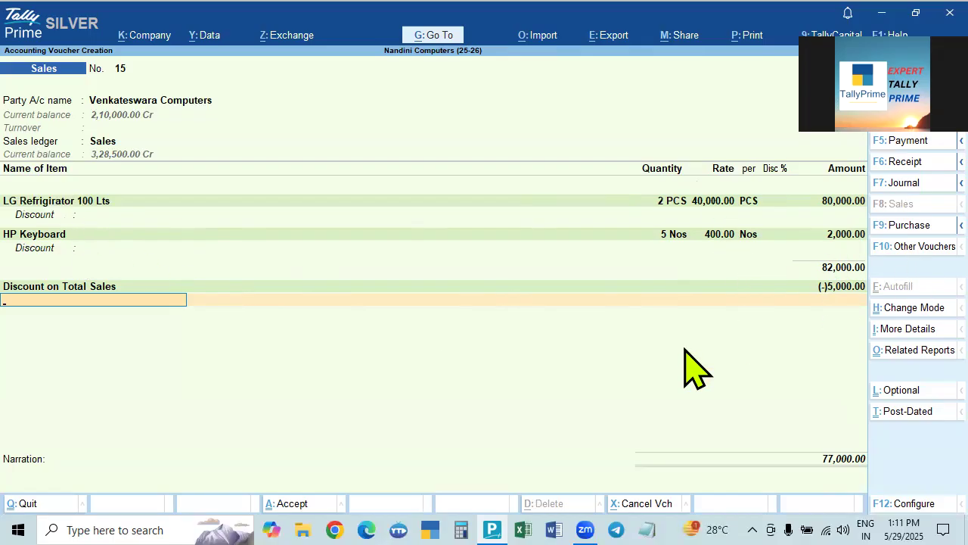
Step: Open the Discount on Total Sales ledger's alteration form from the voucher to check its type and statutory details
click(72, 289)
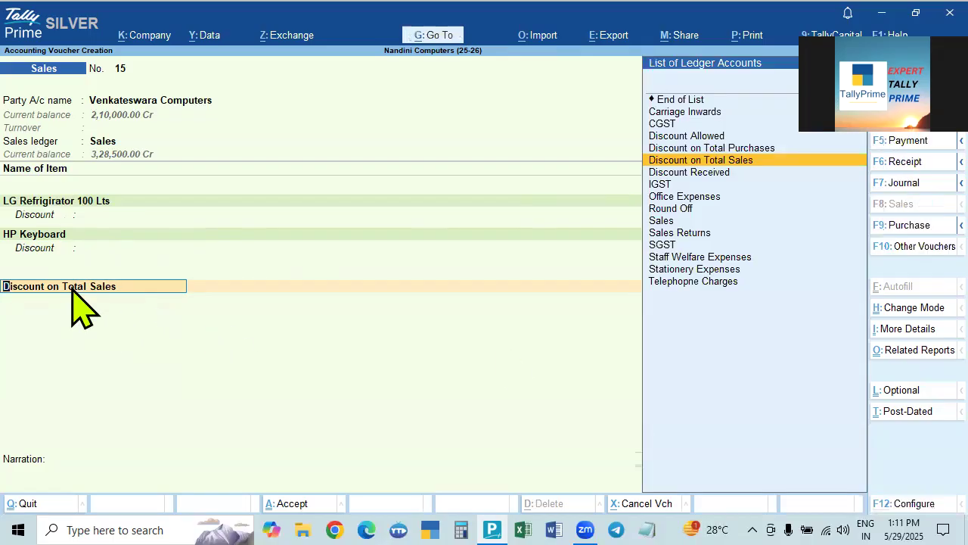
key(Return)
click(73, 289)
key(ctrl+Return)
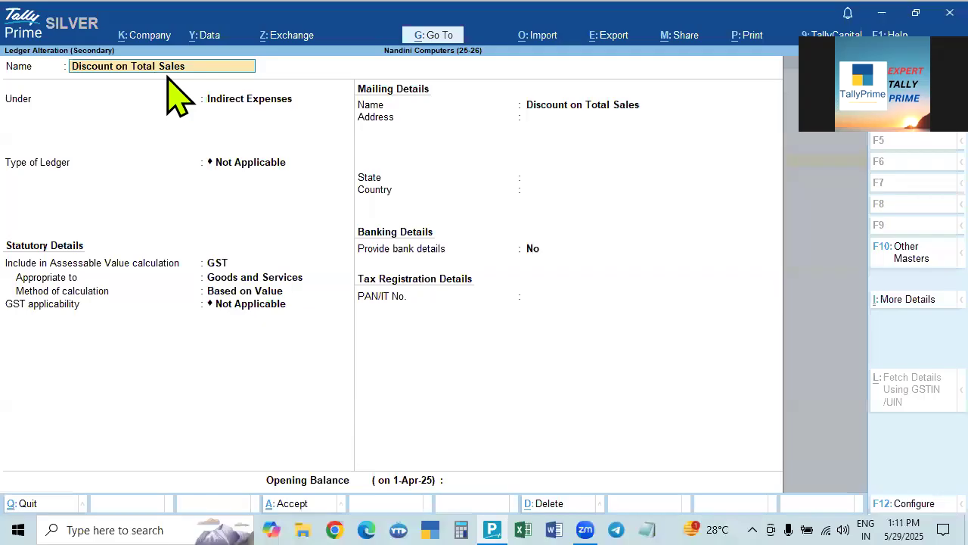
Step: Set Include in Assessable Value calculation to Not Applicable in the Discount on Total Sales ledger, keep its other settings, and return to the voucher
key(Return)
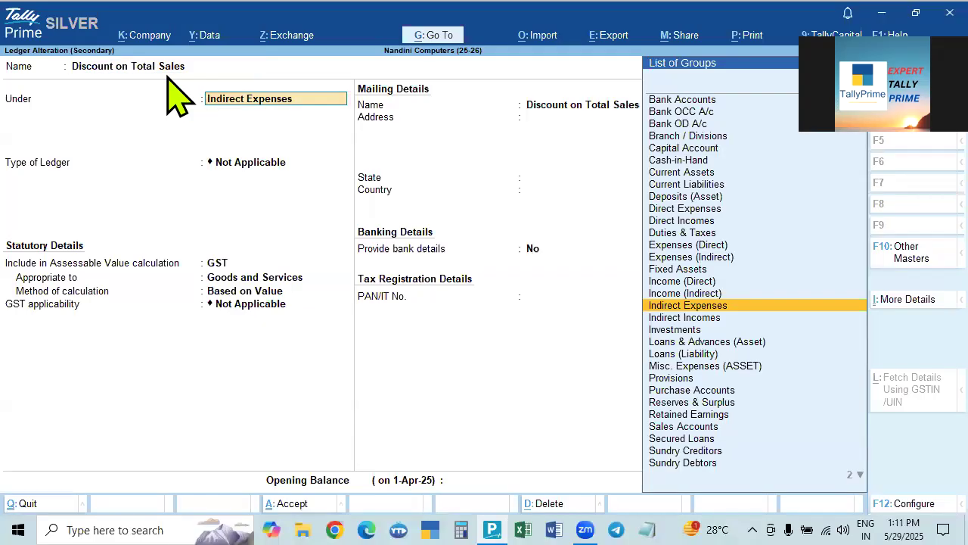
key(Return)
key(Down)
key(Up)
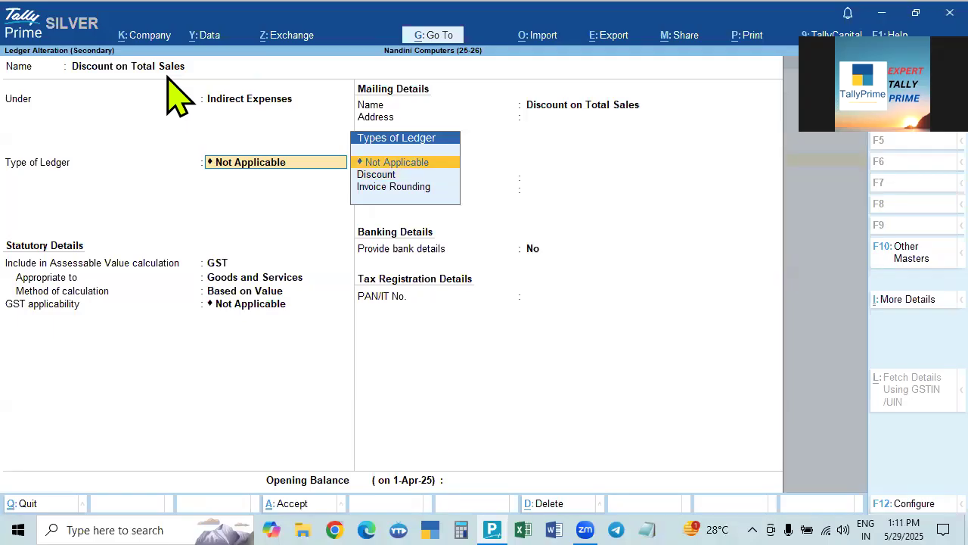
key(Return)
key(Up)
key(Return)
key(Return)
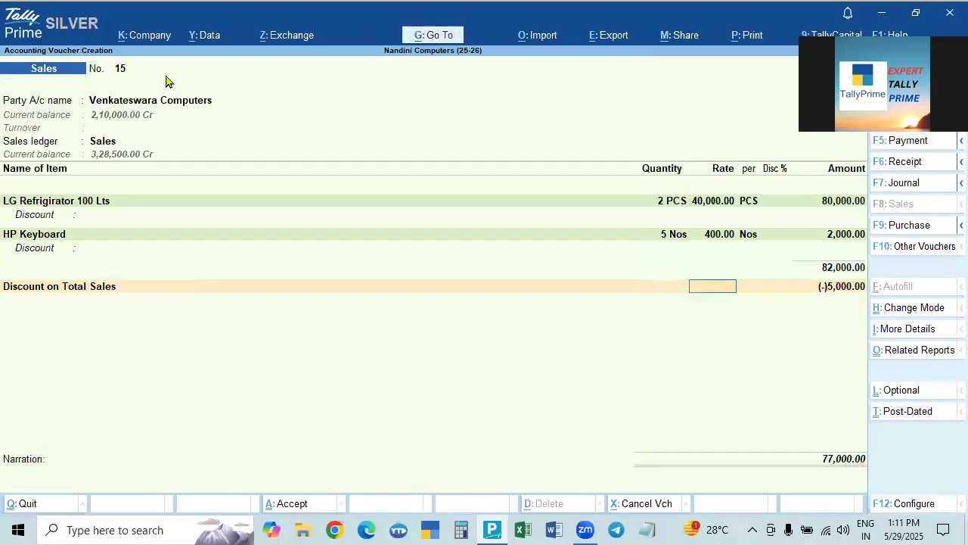
Step: Keep the Discount on Total Sales amount and add the CGST and SGST ledgers below it
key(Return)
text(c)
key(Return)
text(Sg)
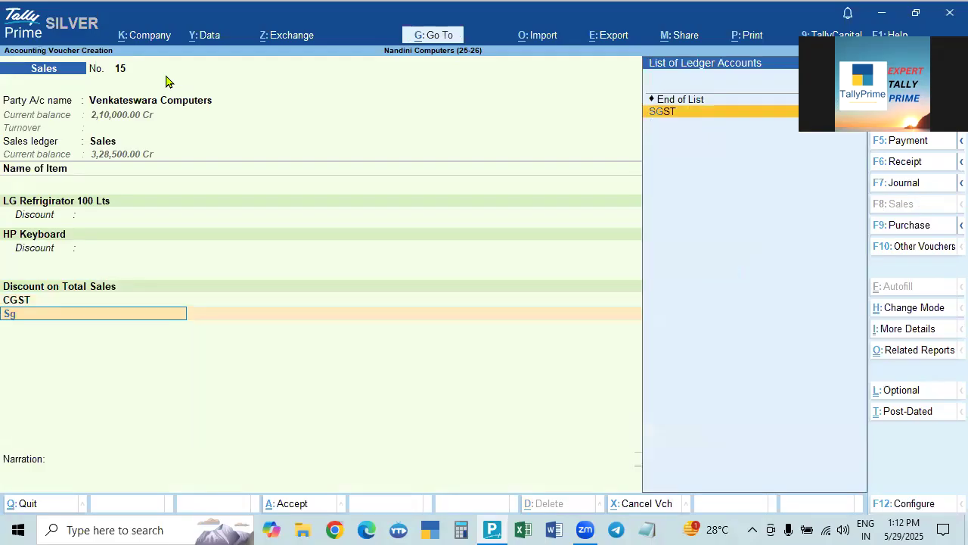
key(Return)
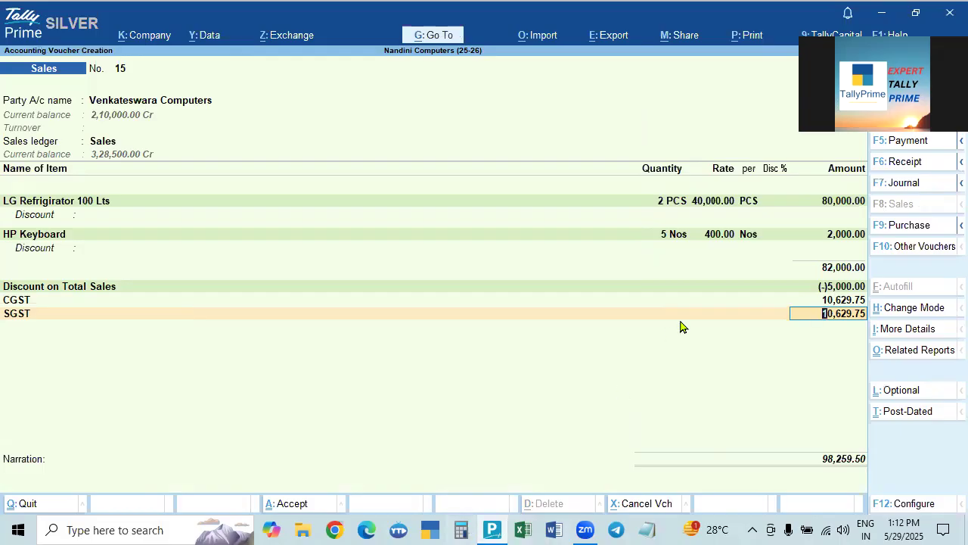
Step: Examine the voucher's GST tax analysis for each item's taxable value, tax rate and tax amount, then return to the voucher
key(ctrl+o)
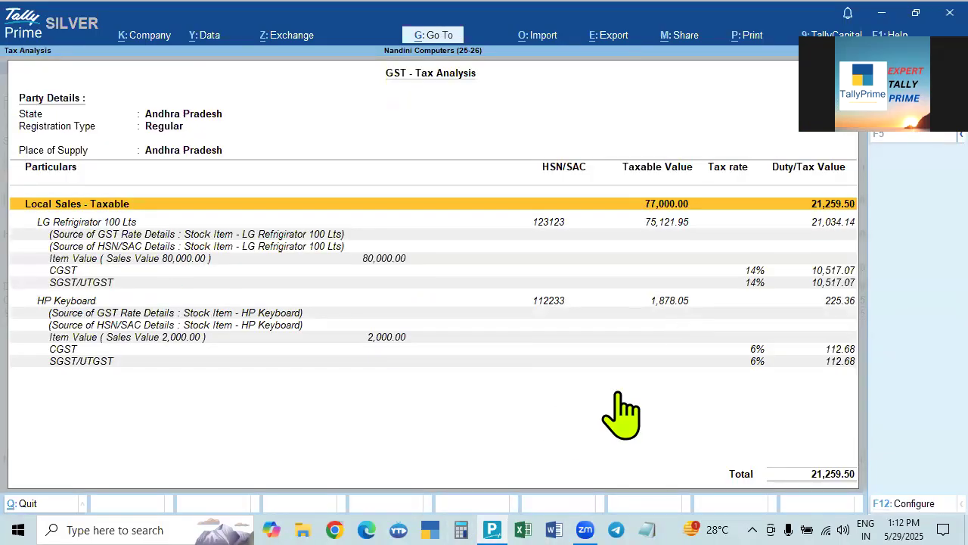
key(Escape)
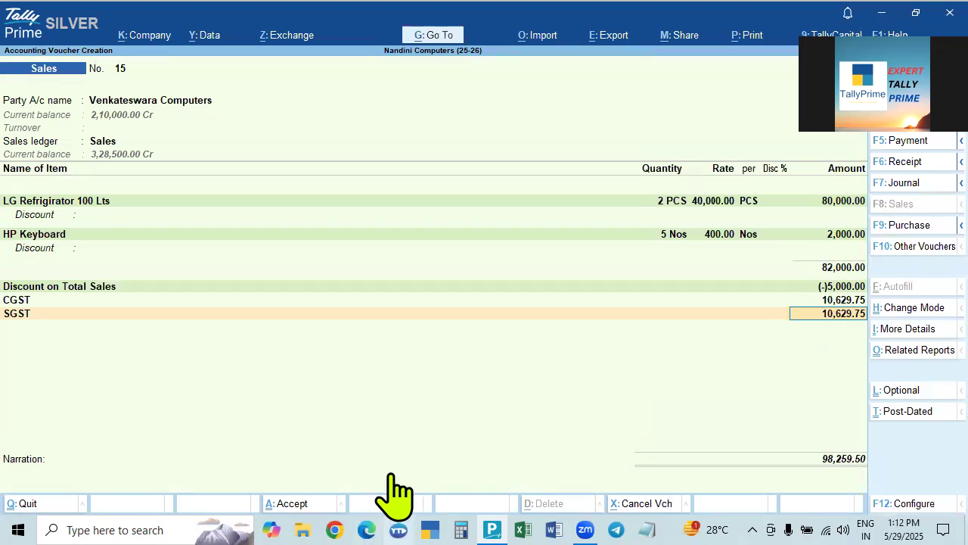
click(461, 529)
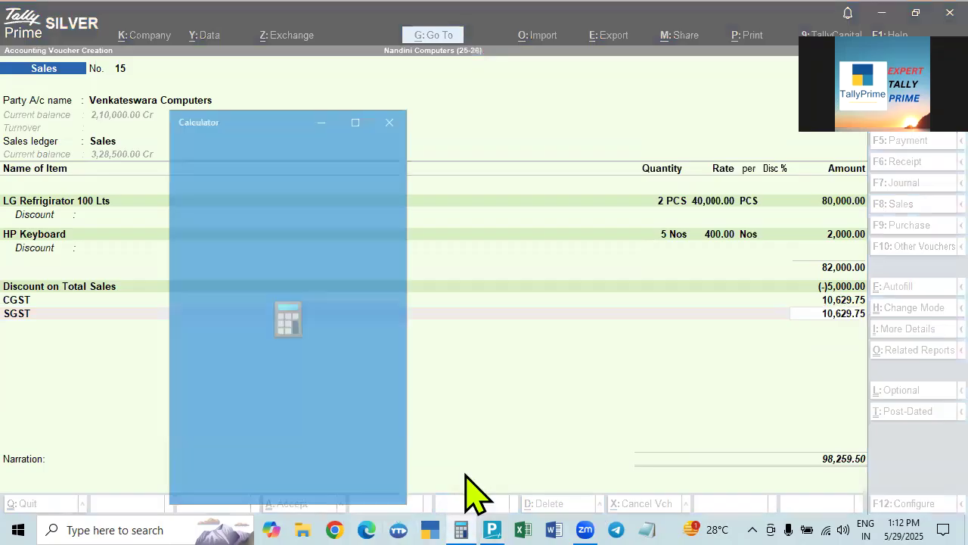
click(460, 528)
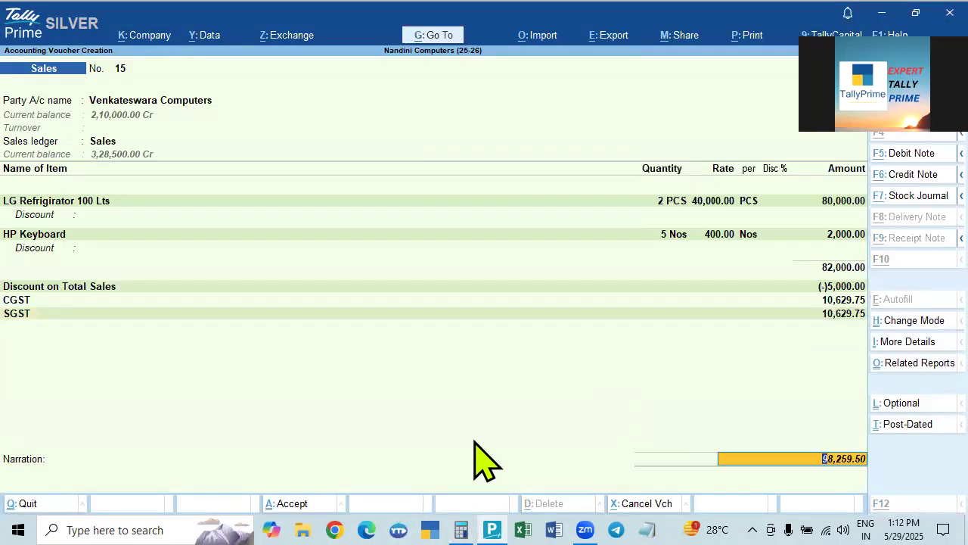
key(alt+Tab)
key(alt+Tab)
key(alt+a)
key(alt+F5)
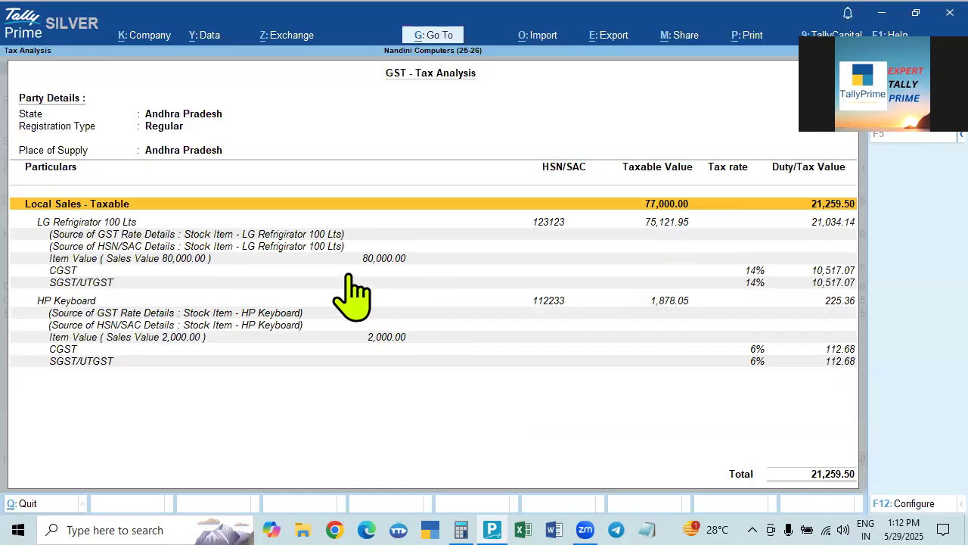
click(714, 354)
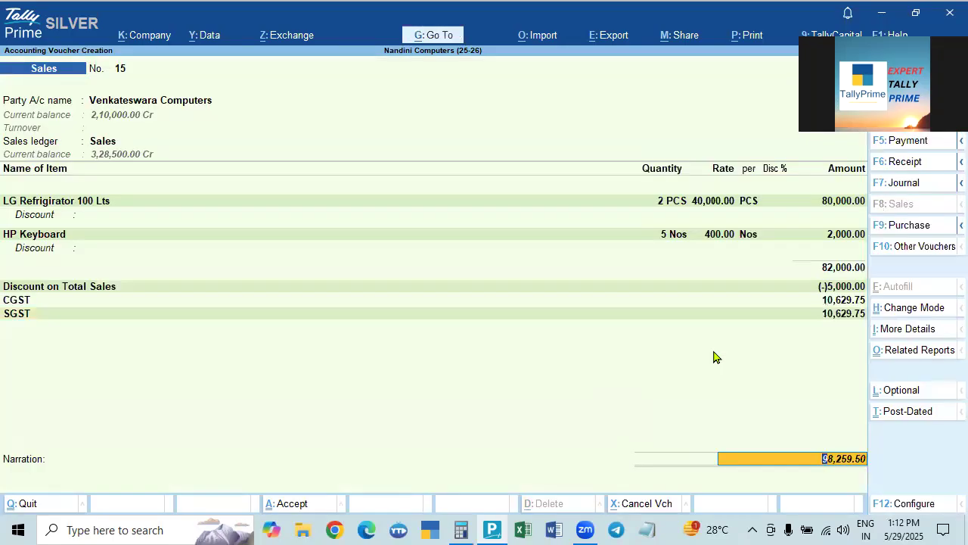
Step: Check the statutory details of the Discount on Total Sales ledger from its voucher line without altering them
click(72, 293)
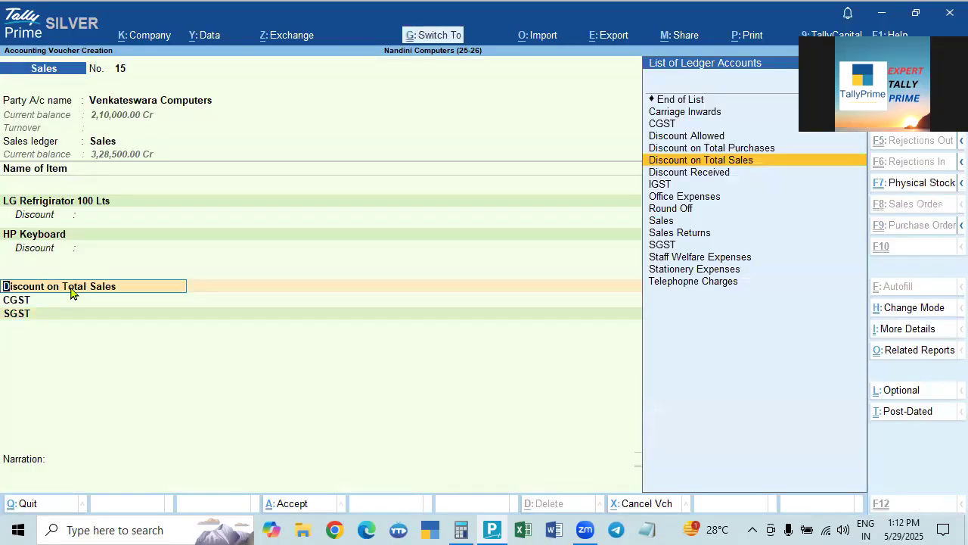
key(ctrl+Return)
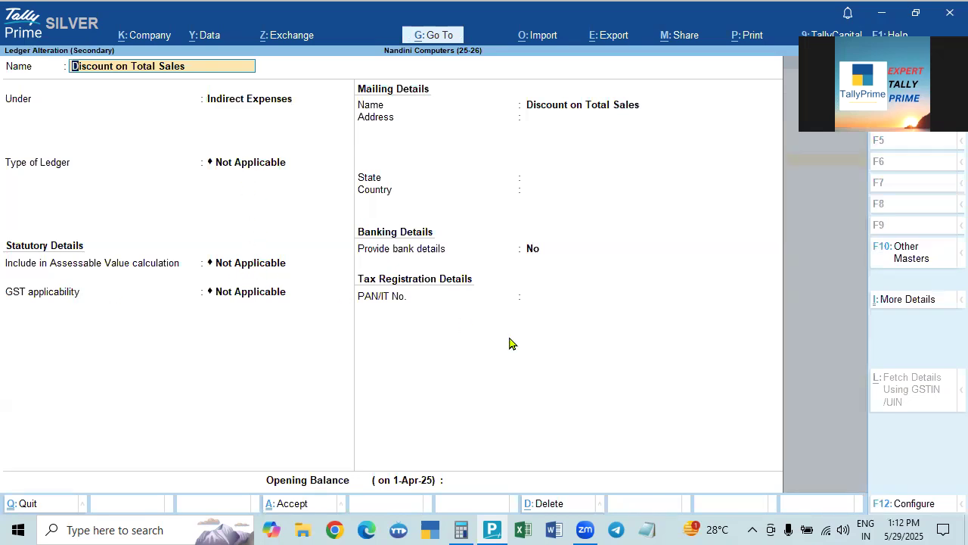
key(Escape)
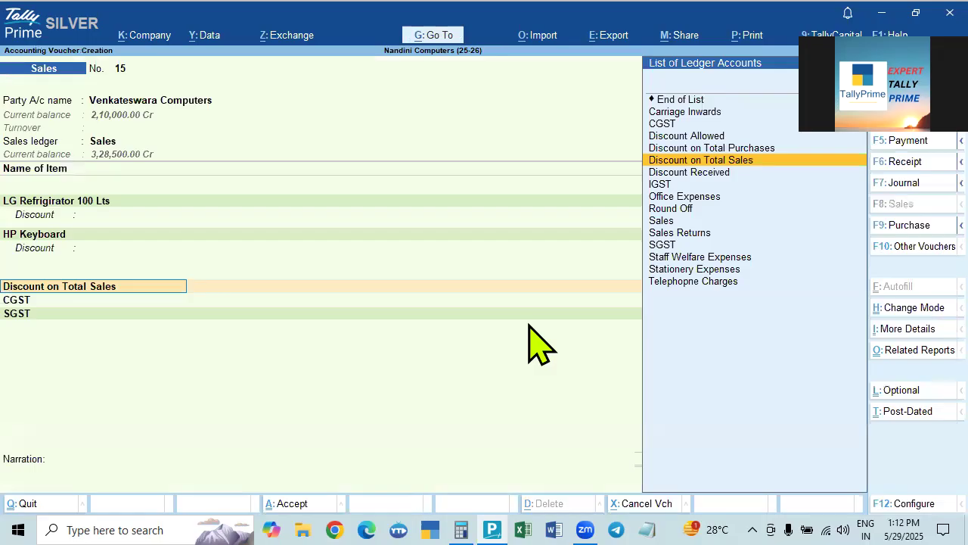
key(Return)
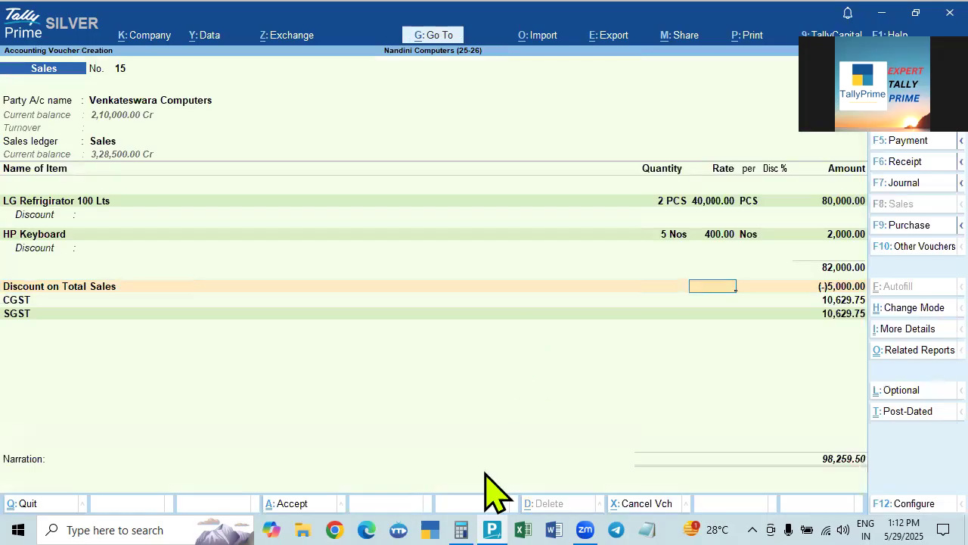
Step: In Calculator, work out the refrigerator's discount share as 5000 ÷ 82000 × 80000 and subtract 80000 from it
click(461, 529)
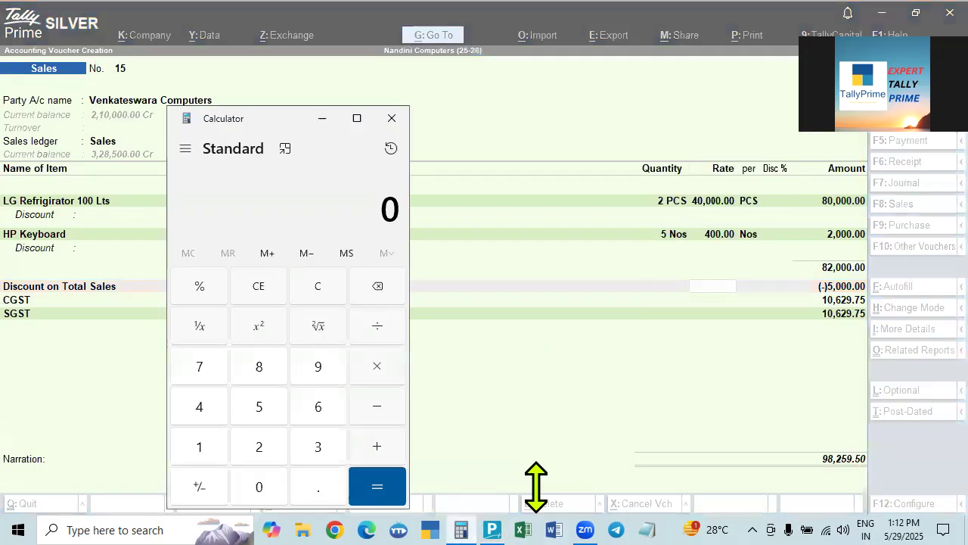
text(5000)
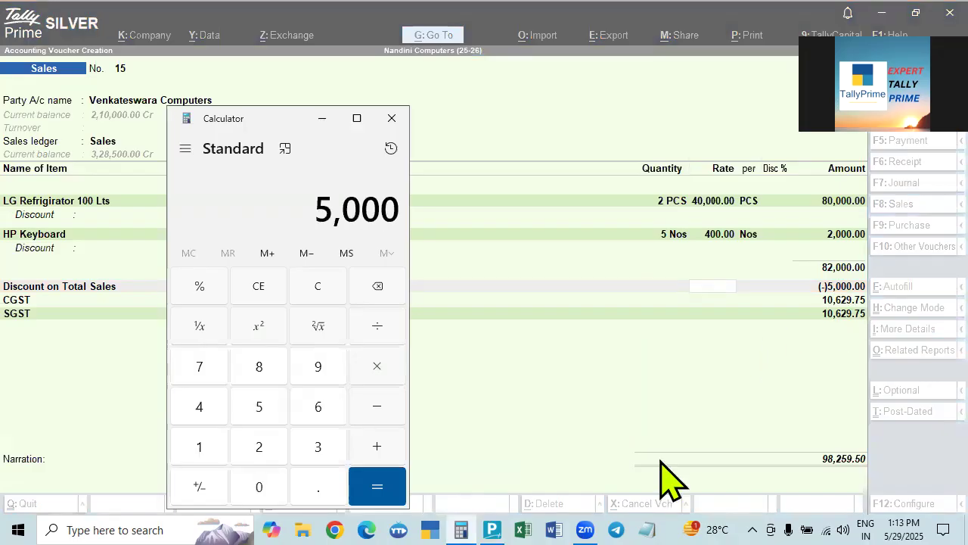
key(slash)
text(82000)
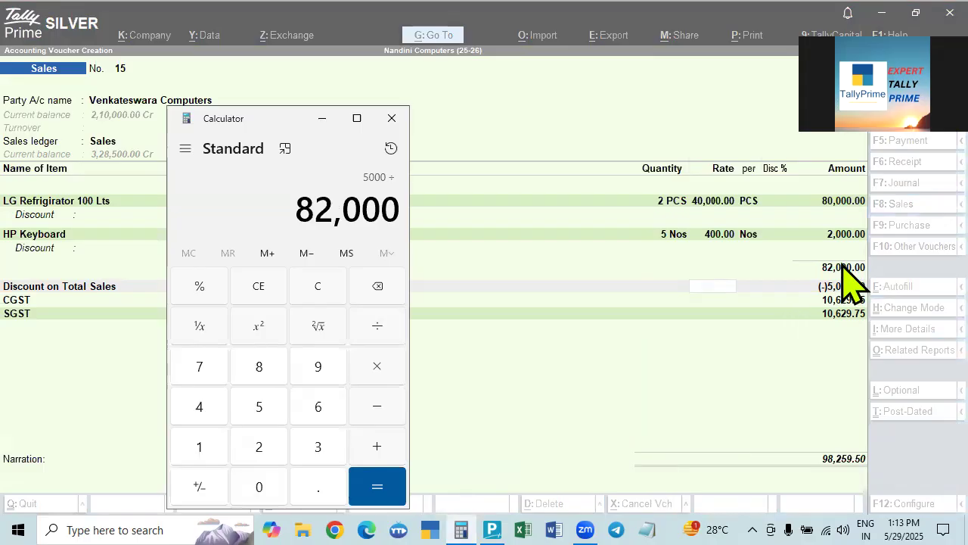
key(Return)
key(asterisk)
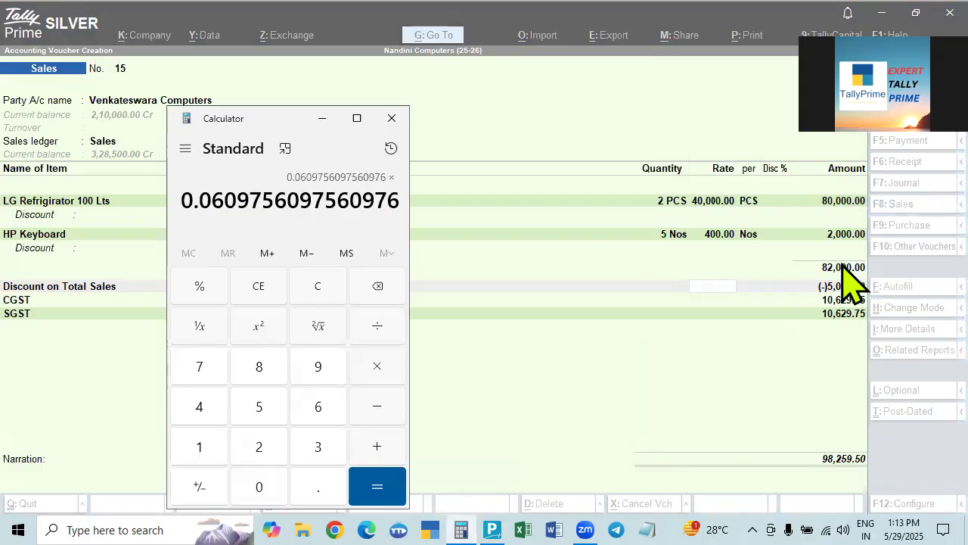
text(800000)
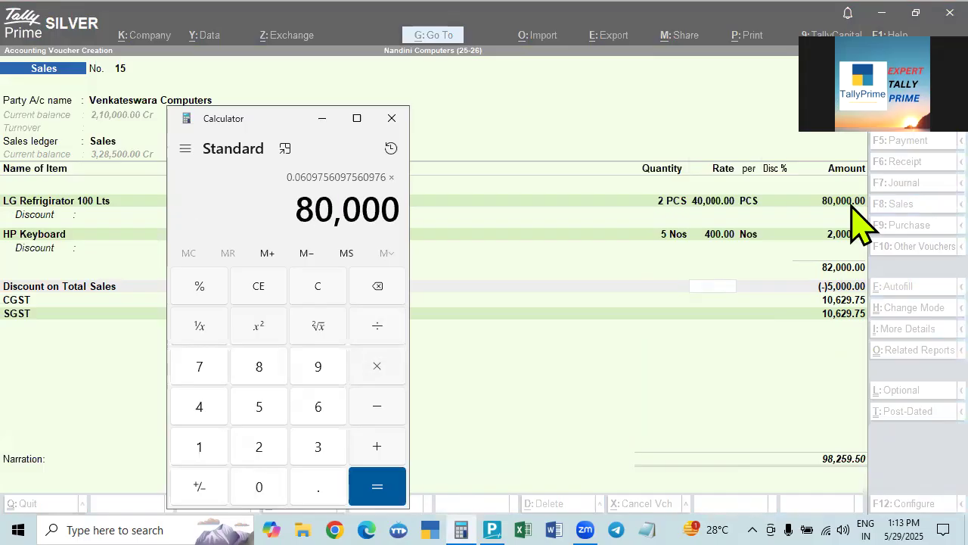
key(Return)
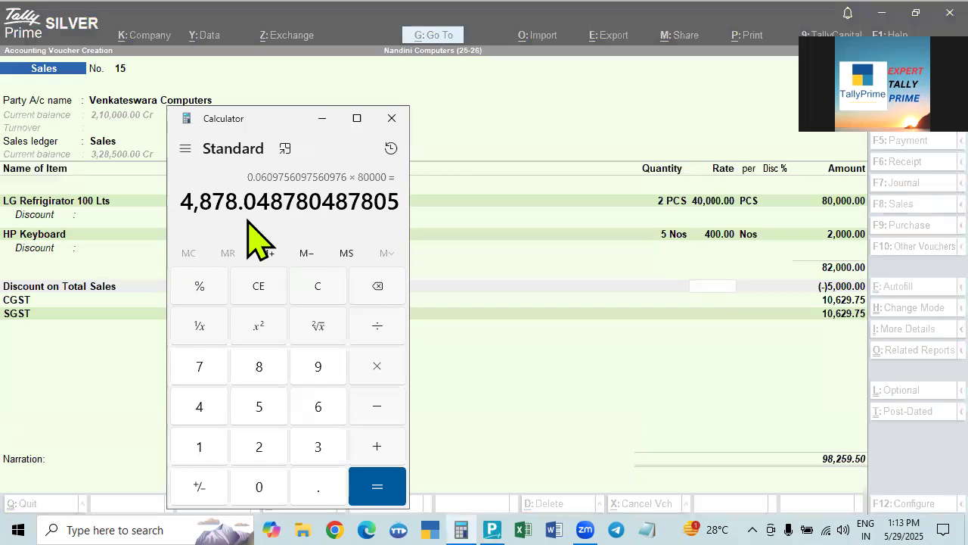
text(-80000)
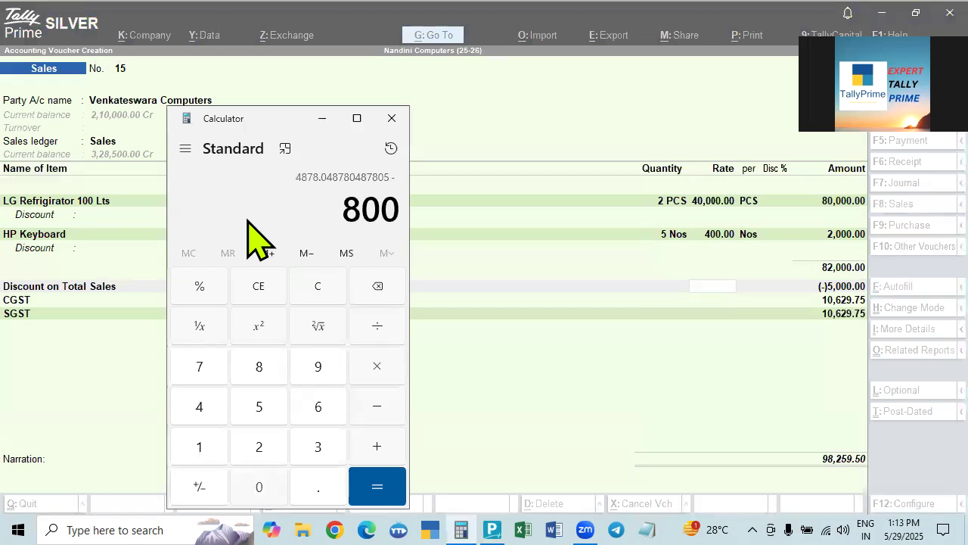
key(Return)
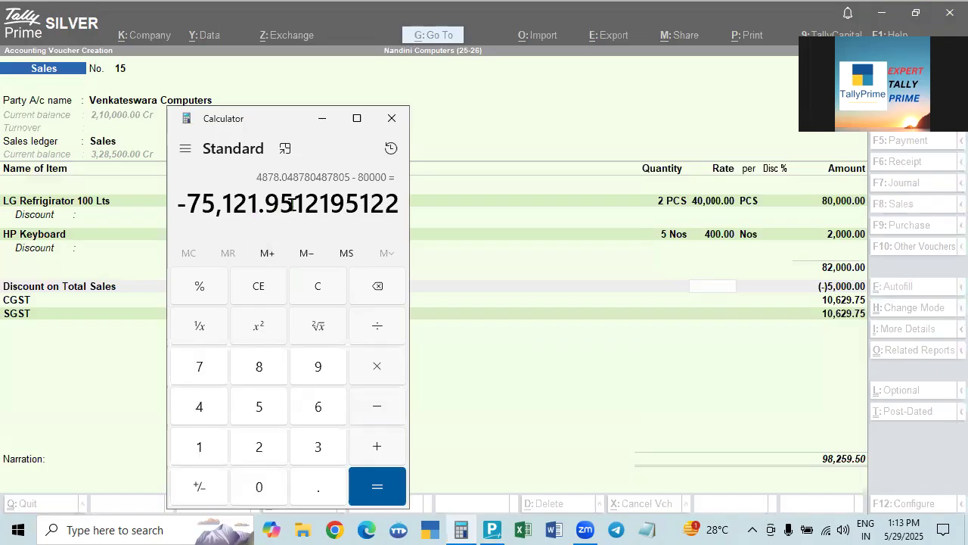
drag(294, 203, 387, 202)
click(452, 312)
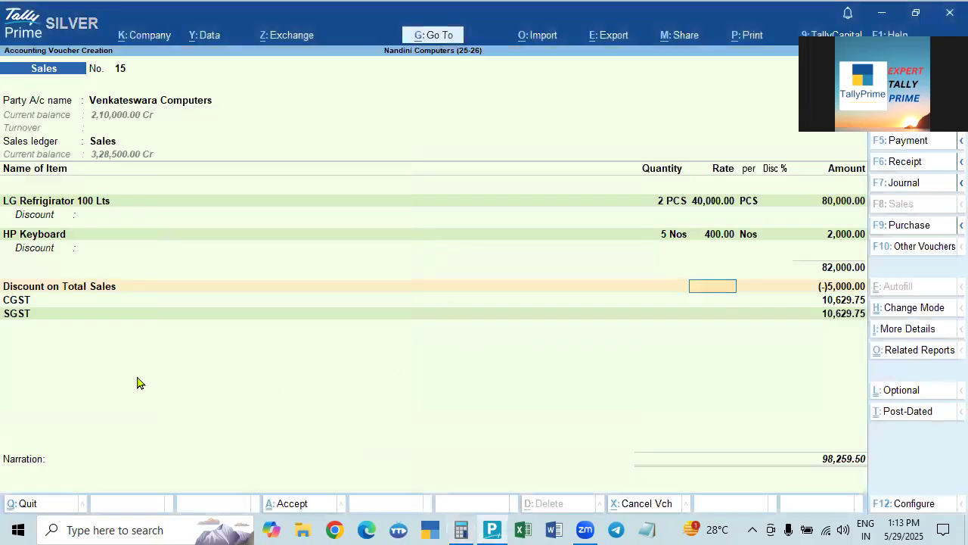
Step: Compare the calculated figure with the refrigerator's taxable value in the GST tax analysis, then close Calculator and the analysis
key(ctrl+o)
key(alt+F5)
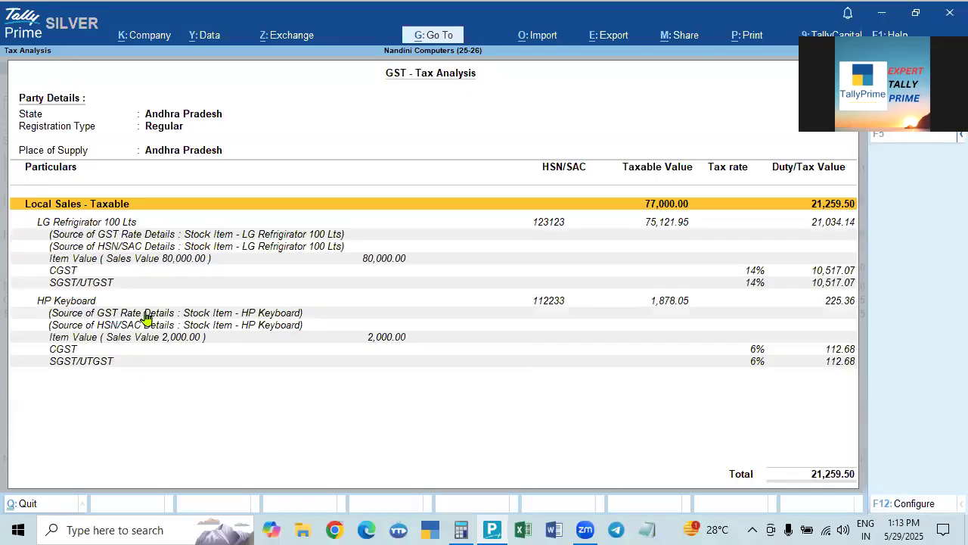
click(461, 528)
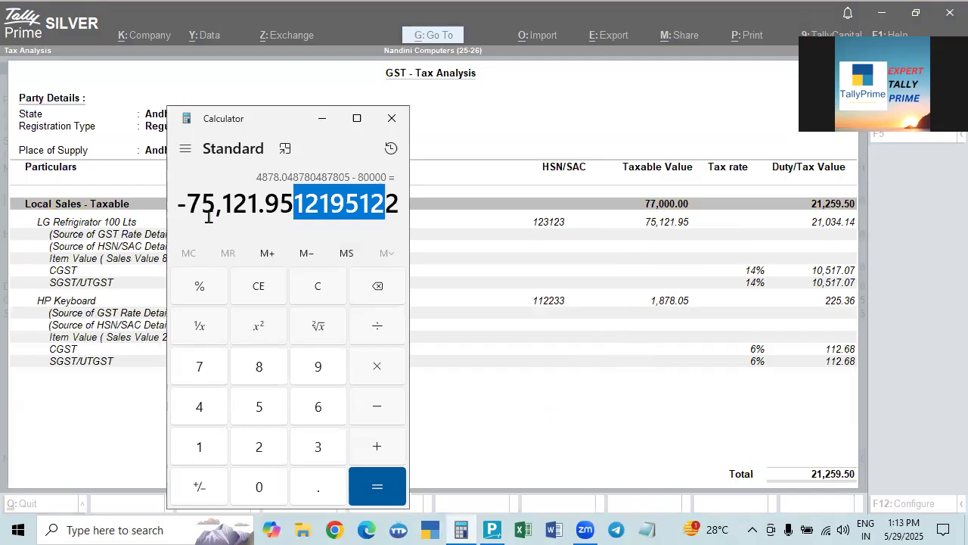
click(392, 118)
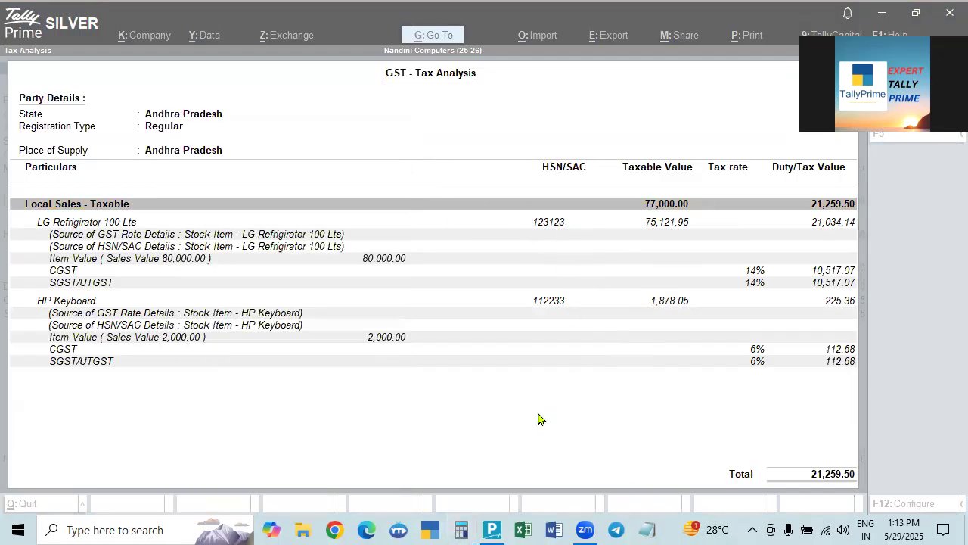
key(Return)
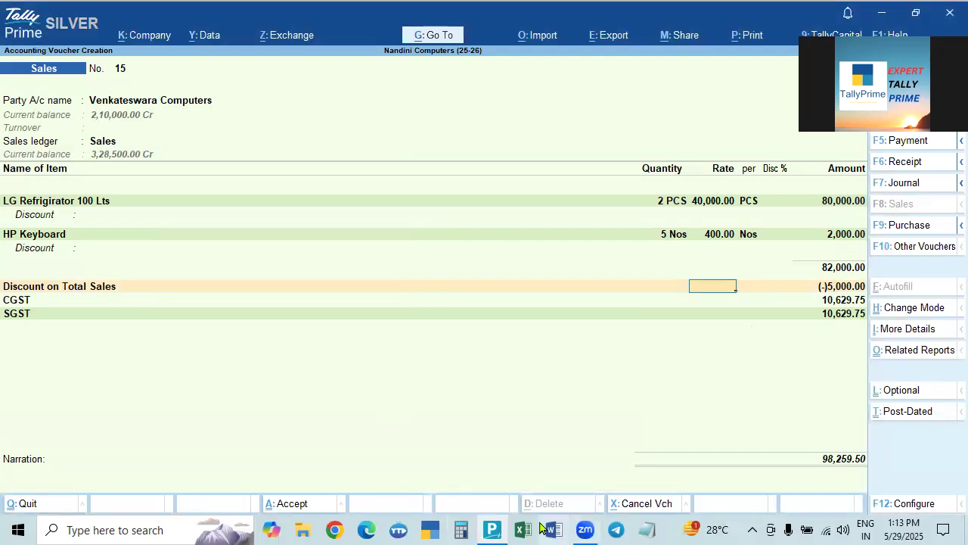
Step: In Calculator, work out the HP Keyboard's discount share as 5000 ÷ 82000 × 2000 and subtract 2000 from it
click(461, 530)
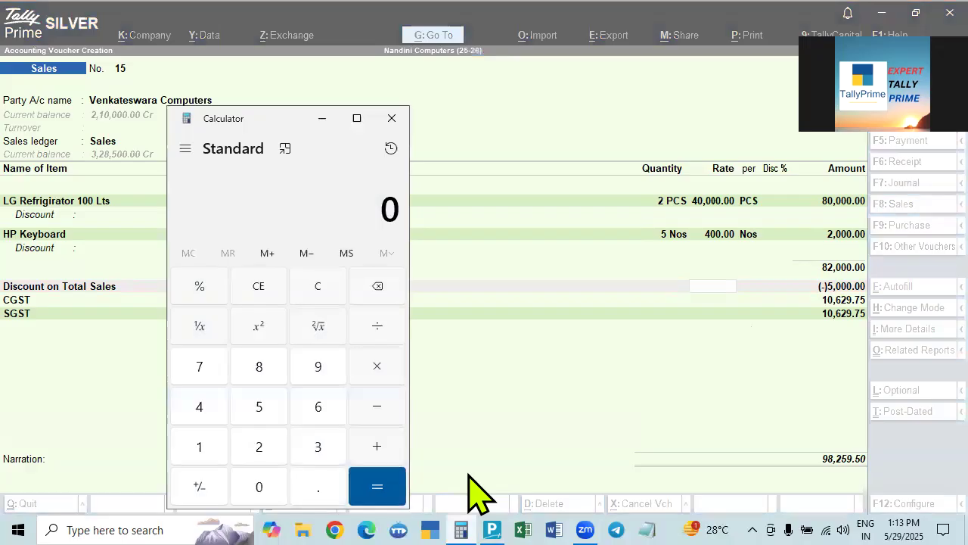
text(5000)
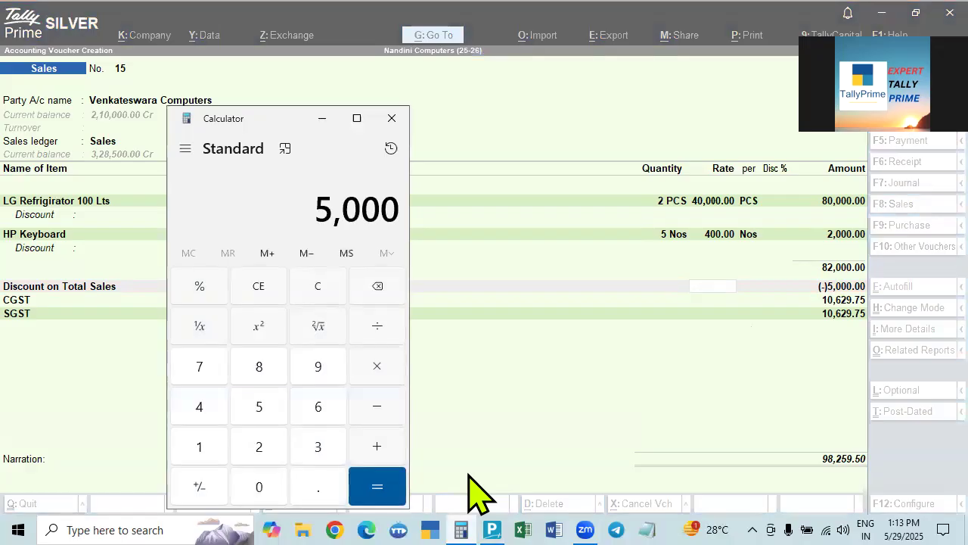
key(slash)
text(82000)
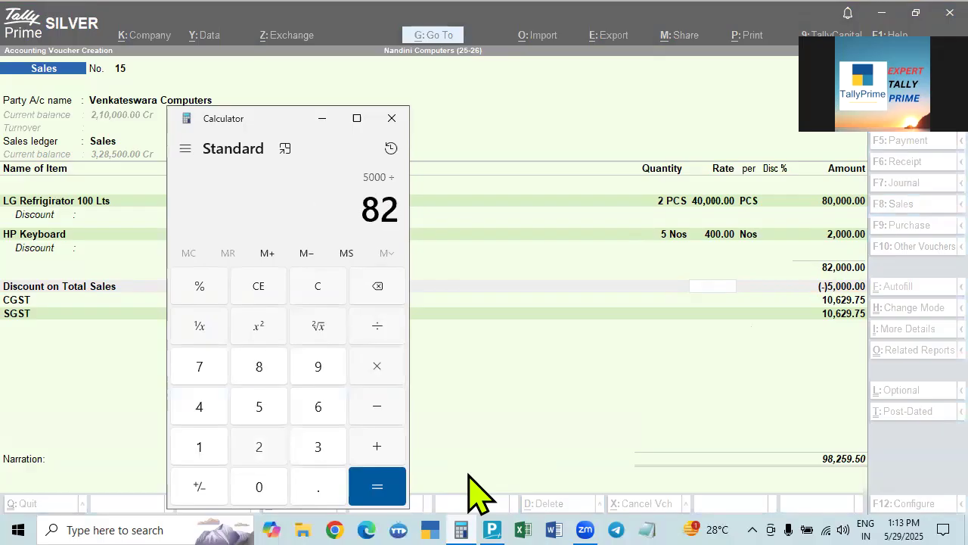
key(asterisk)
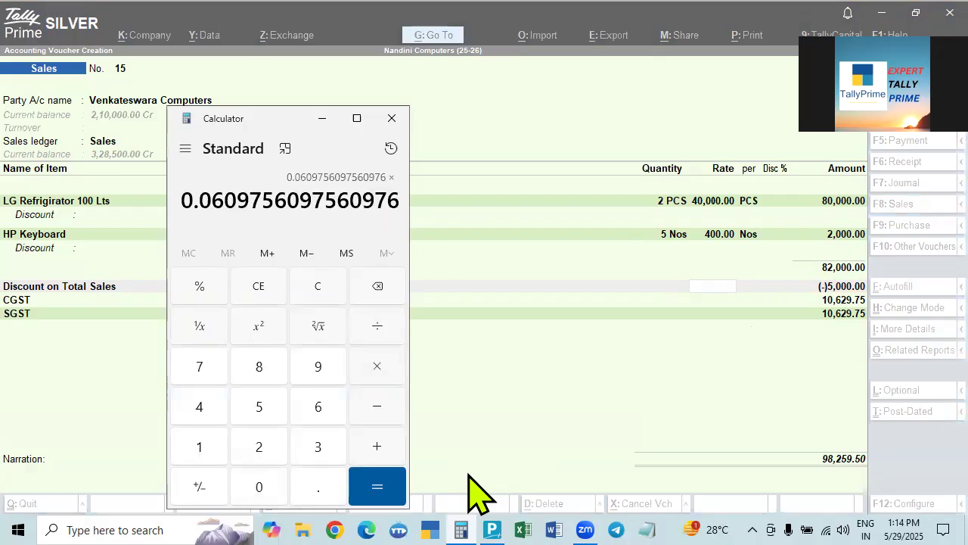
text(2000)
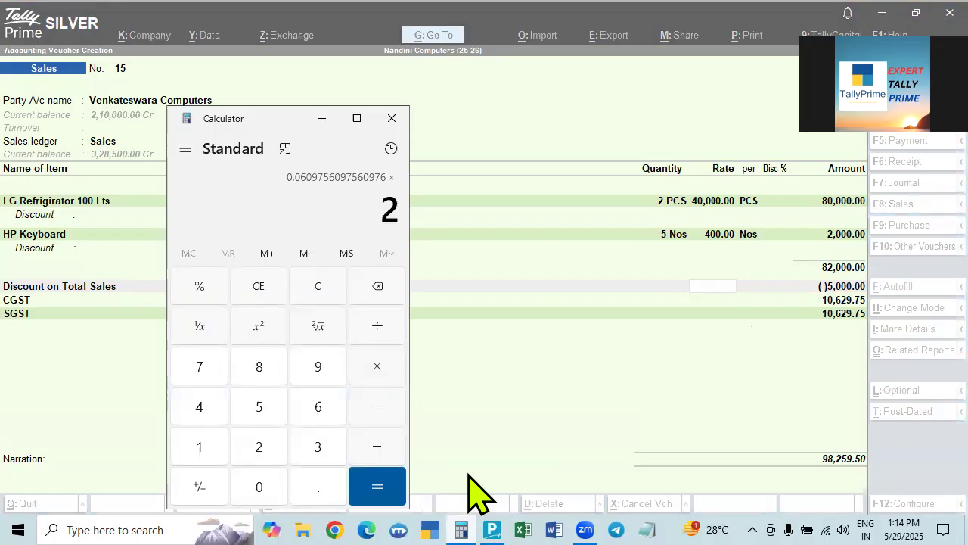
key(Return)
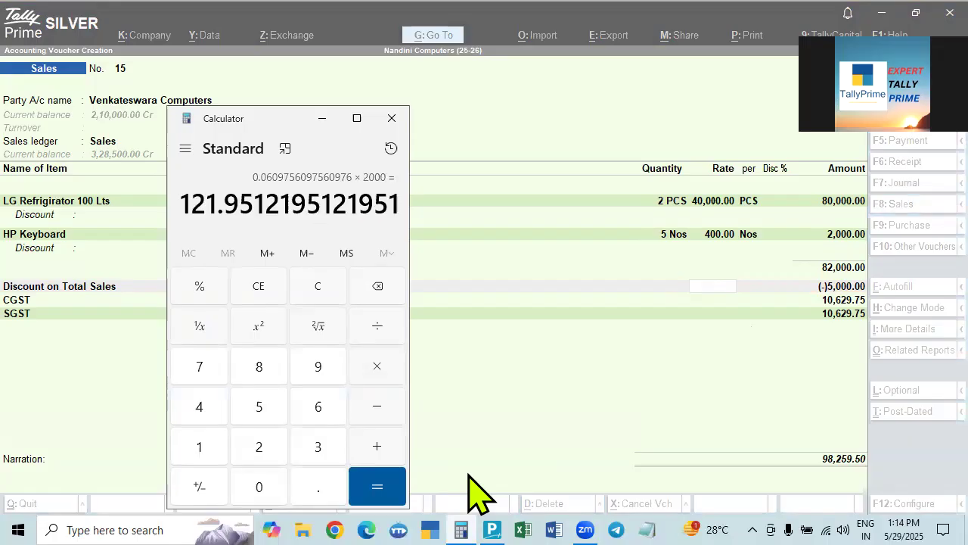
key(minus)
text(2000)
key(Return)
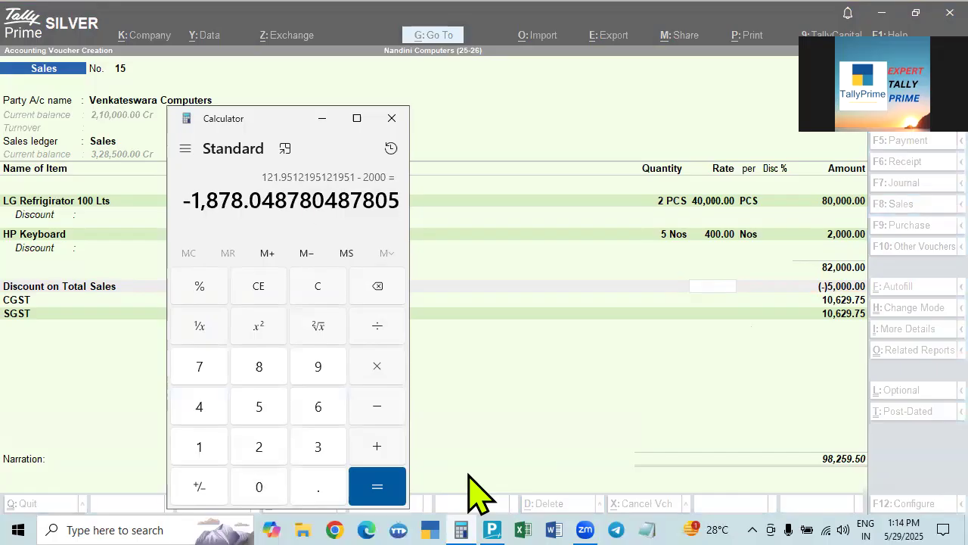
Step: Compare the calculated figure with the HP Keyboard's taxable value in the detailed GST tax analysis, then close Calculator and the analysis
key(alt)
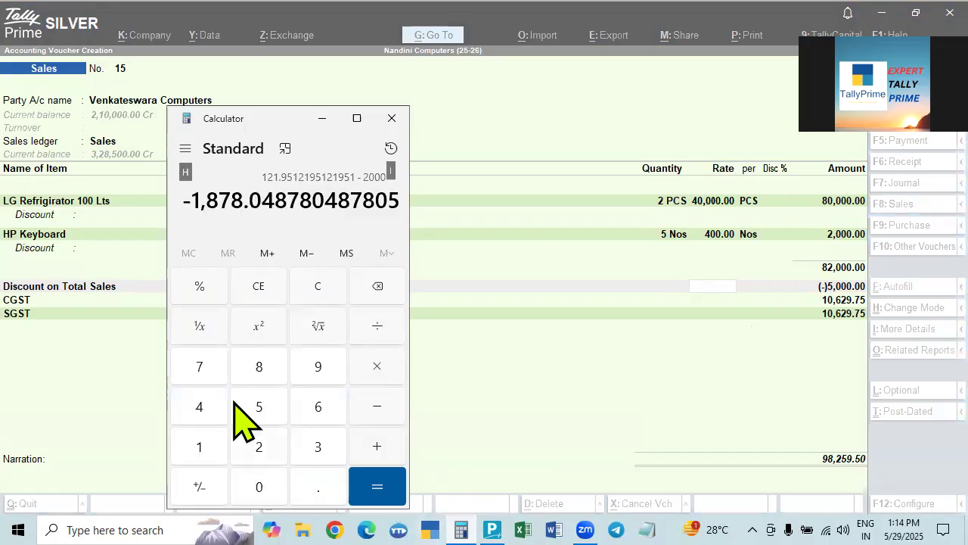
drag(272, 201, 389, 224)
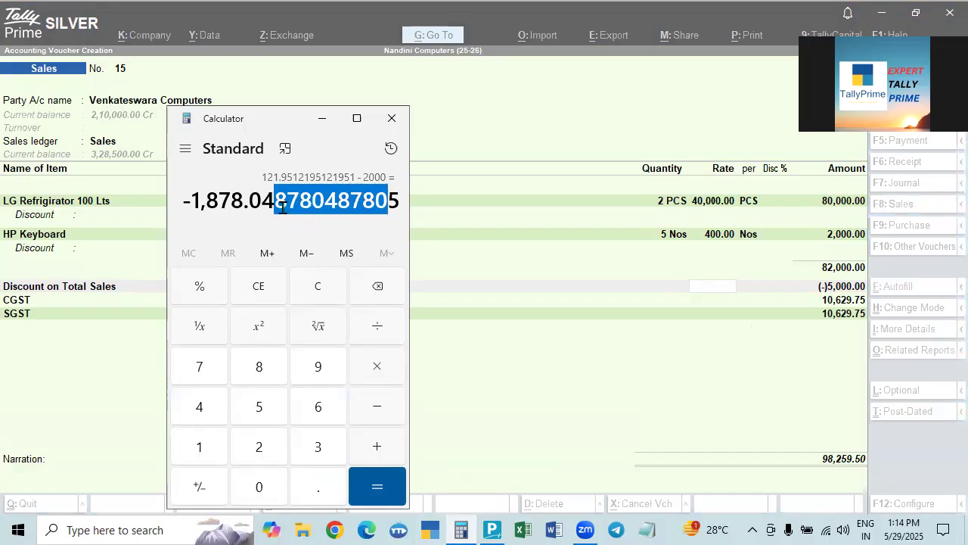
click(551, 305)
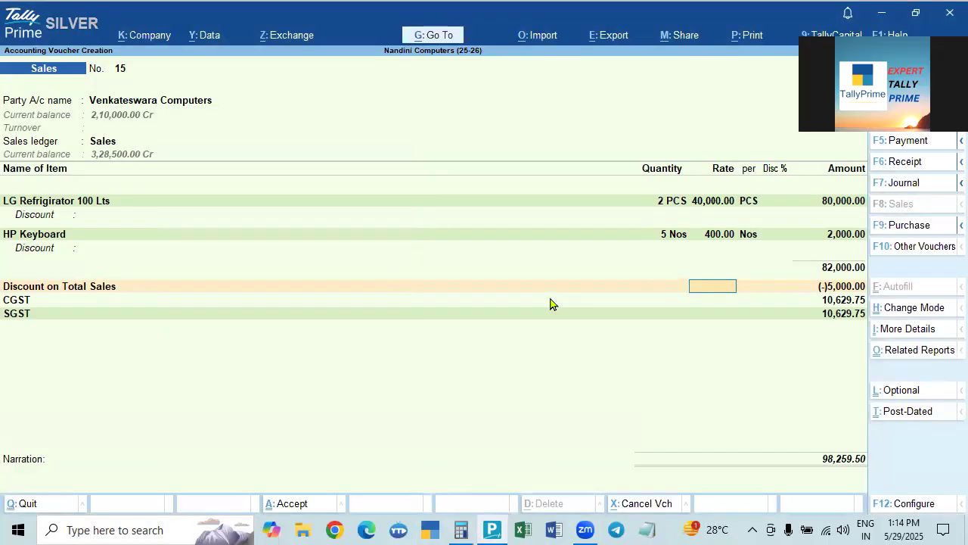
key(ctrl+o)
key(alt+F5)
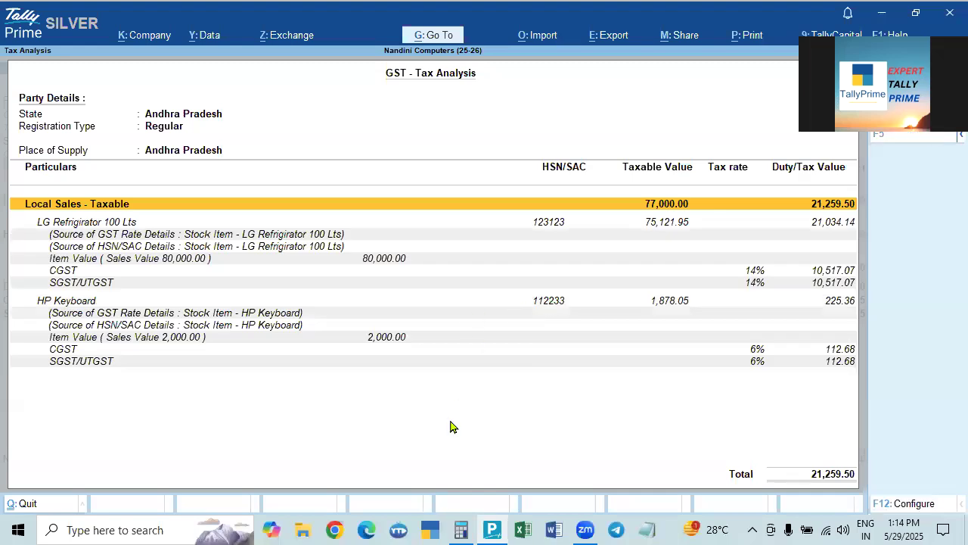
click(463, 528)
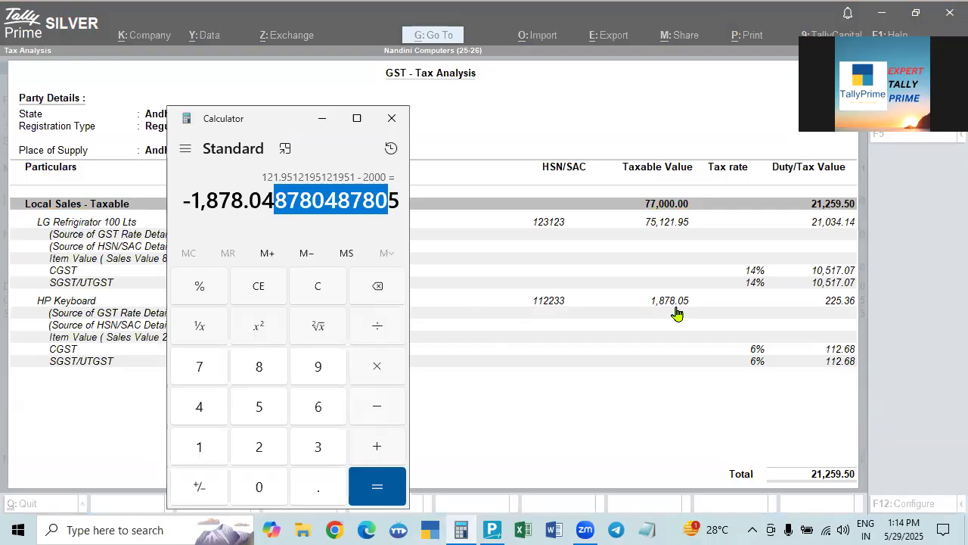
click(392, 118)
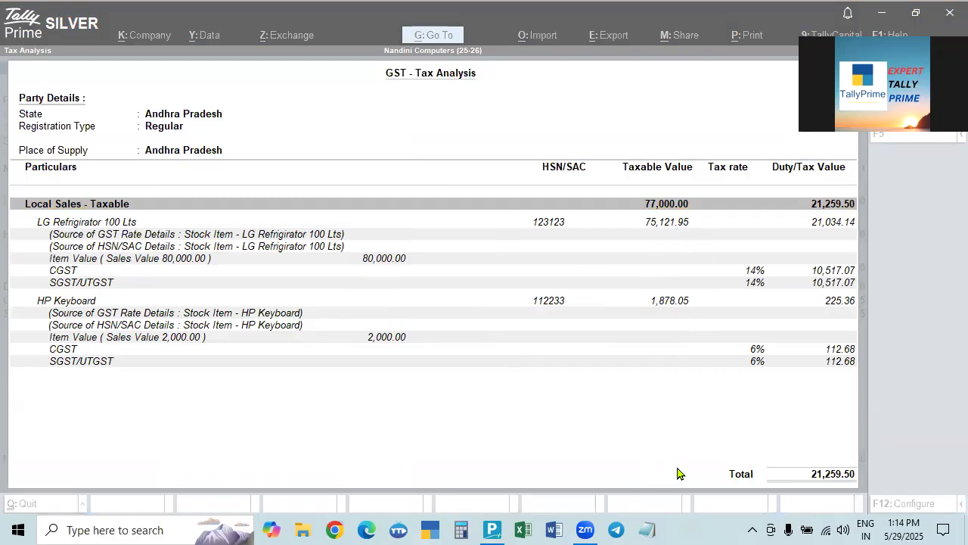
click(946, 383)
key(Escape)
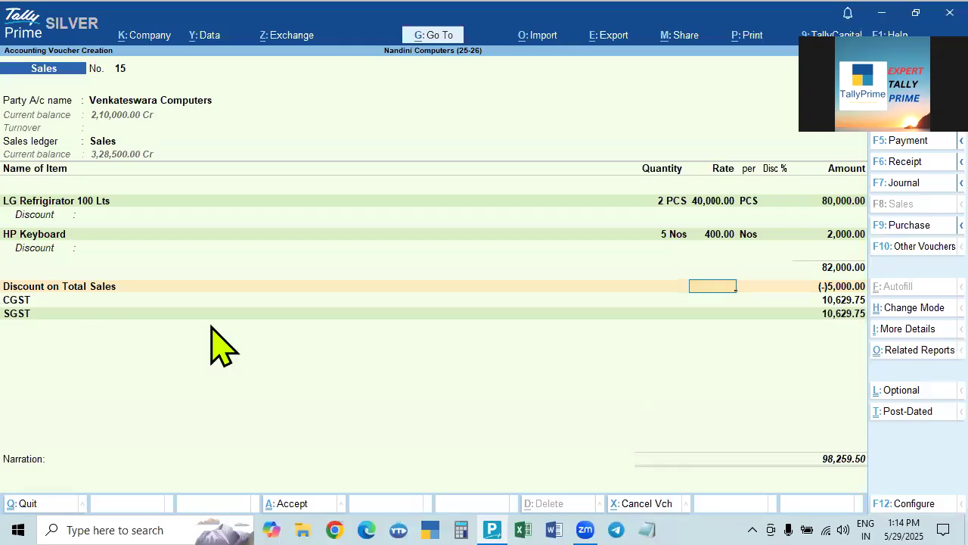
Step: Alter the Discount on Total Sales ledger to include GST in assessable value calculation, appropriated to Goods and Services, Based on Value
click(86, 287)
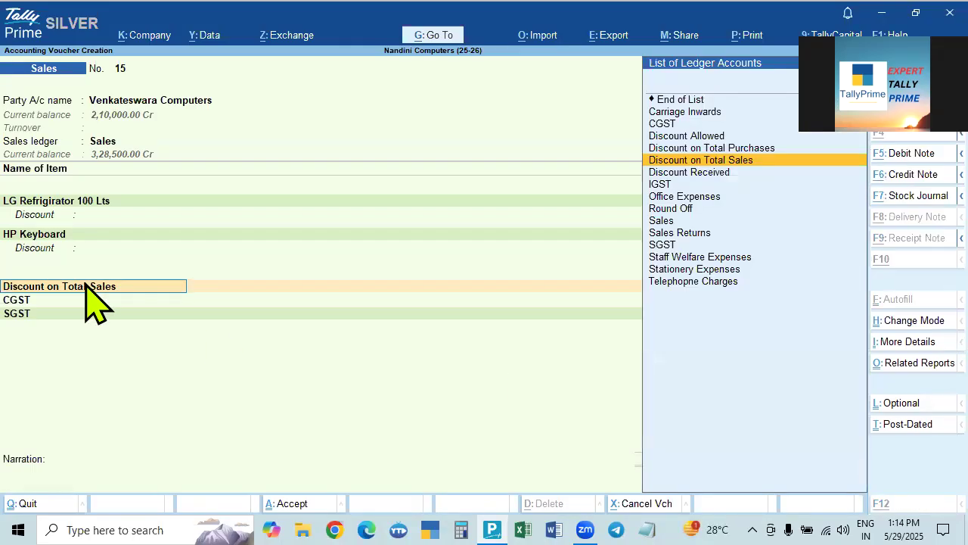
key(ctrl+Return)
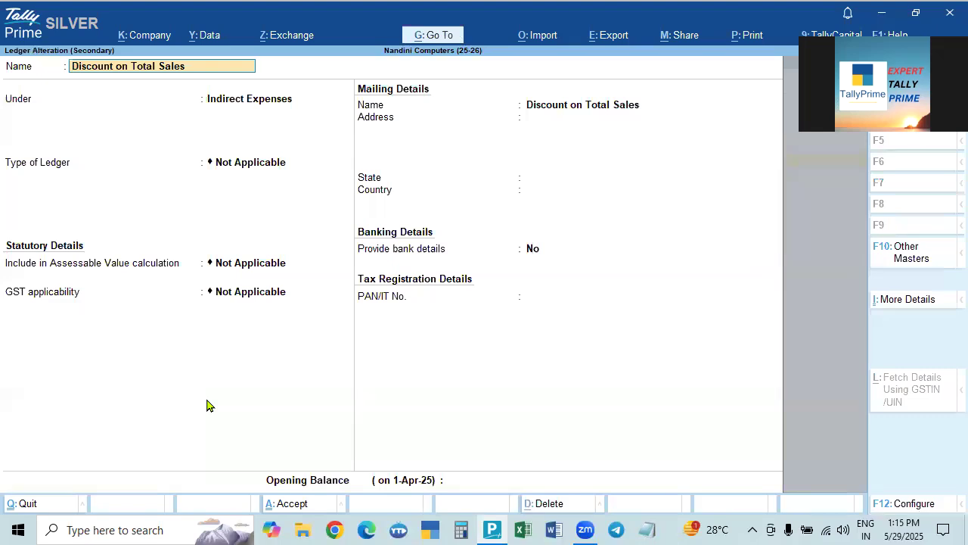
click(246, 264)
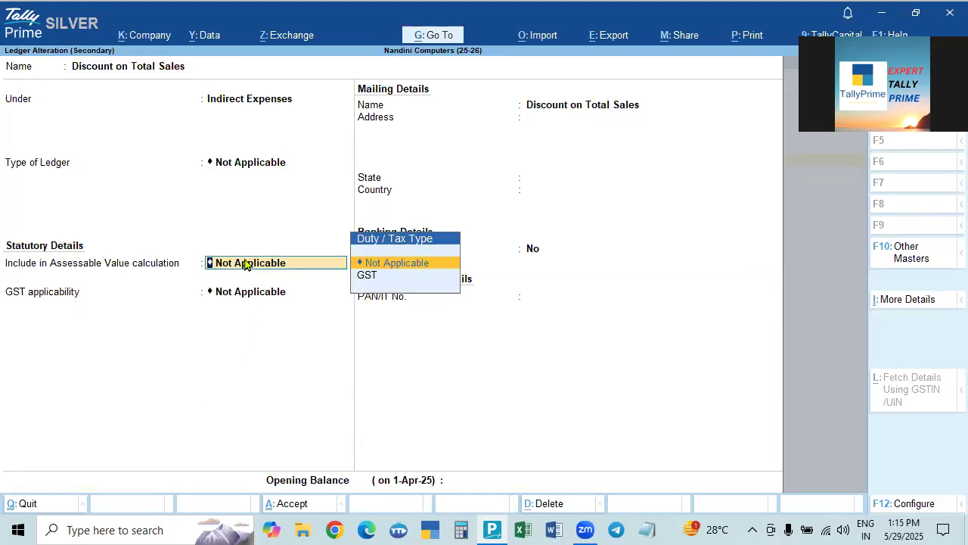
key(Down)
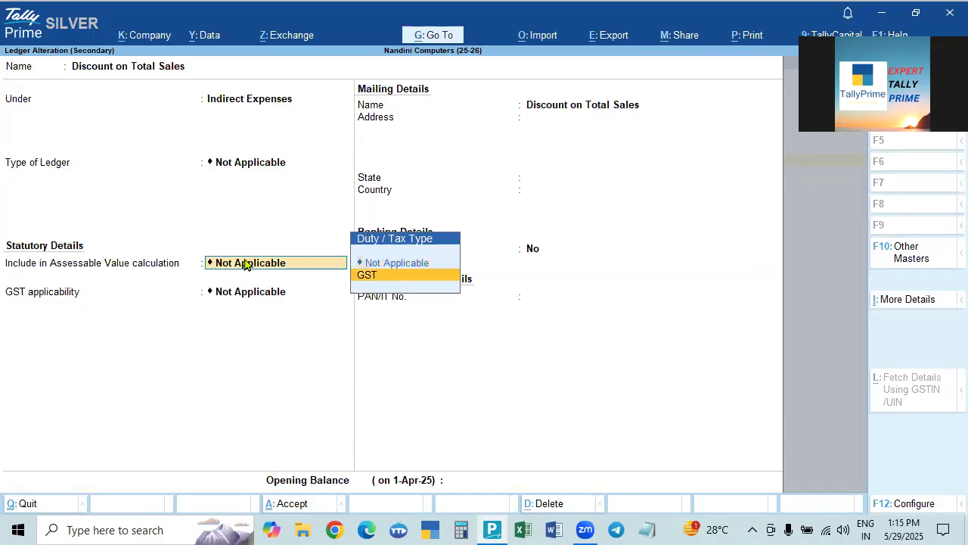
key(Return)
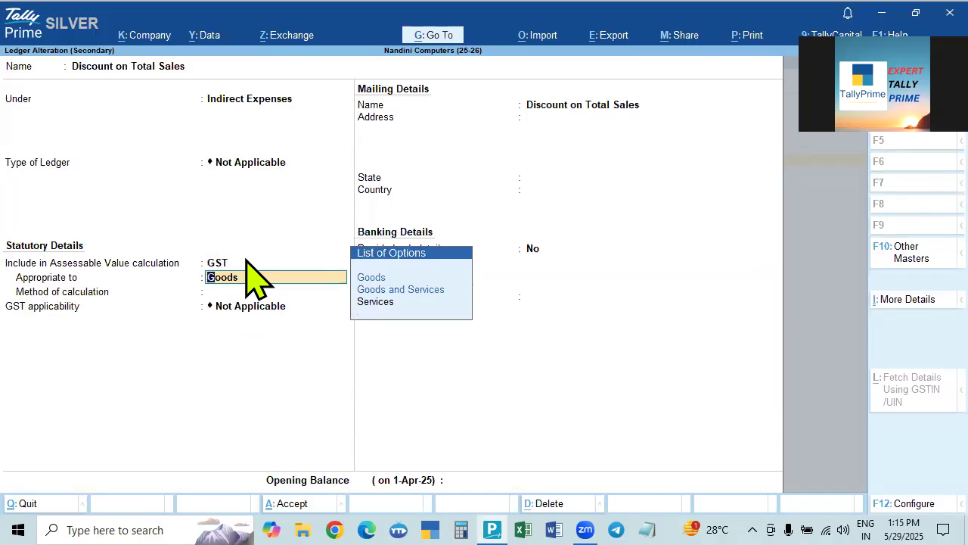
key(Down)
key(Down)
key(Up)
key(Down)
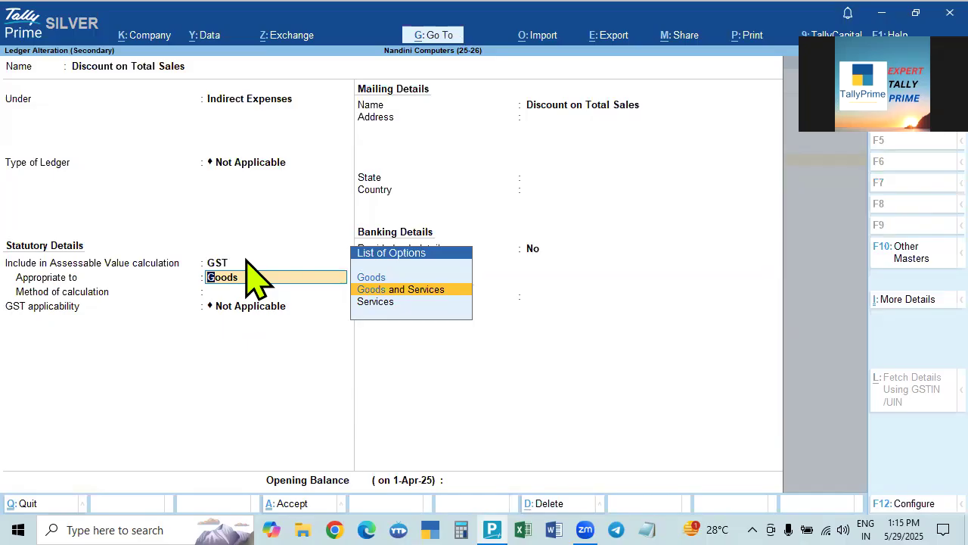
key(Return)
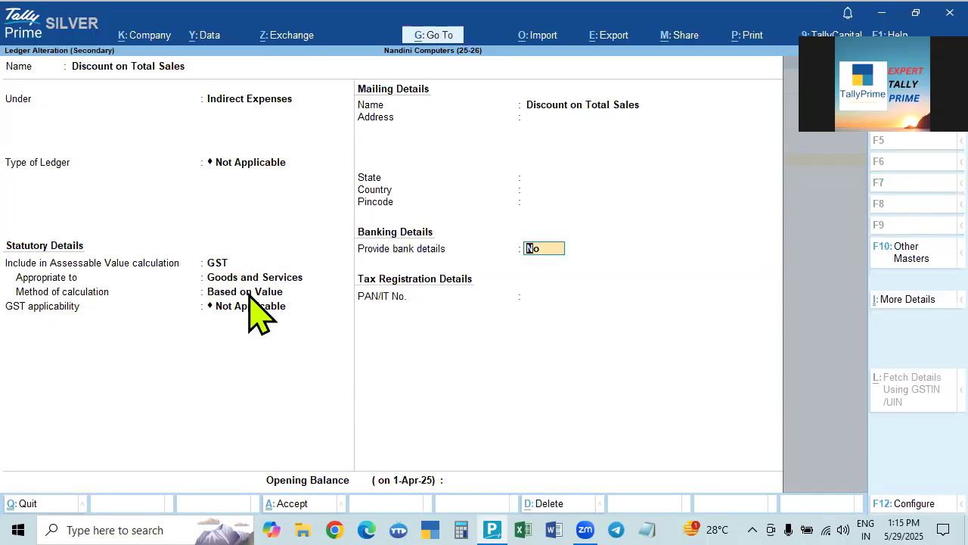
key(Return)
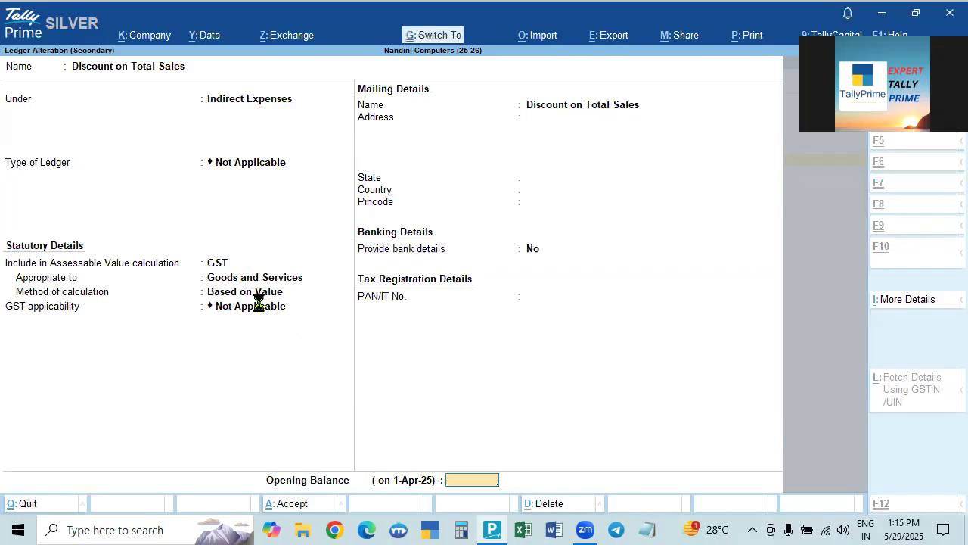
key(Return)
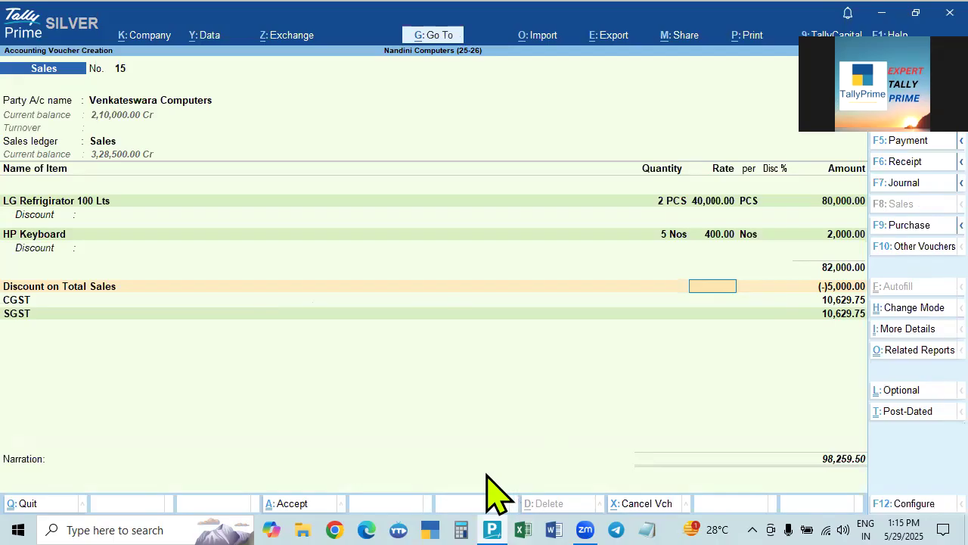
Step: In Calculator, recompute the refrigerator's discount share as 5000 ÷ 82000 × 80000 and subtract 80000 from it
click(461, 530)
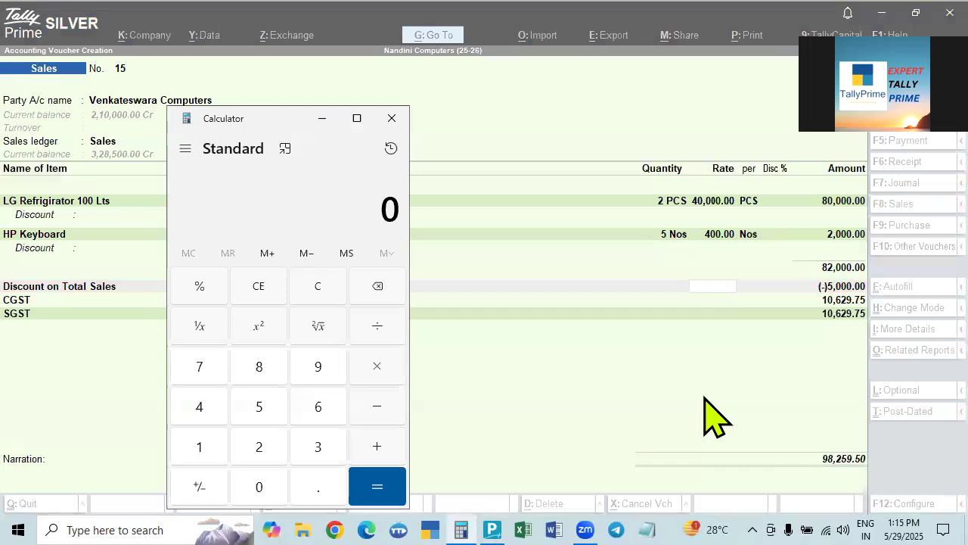
text(5000)
key(slash)
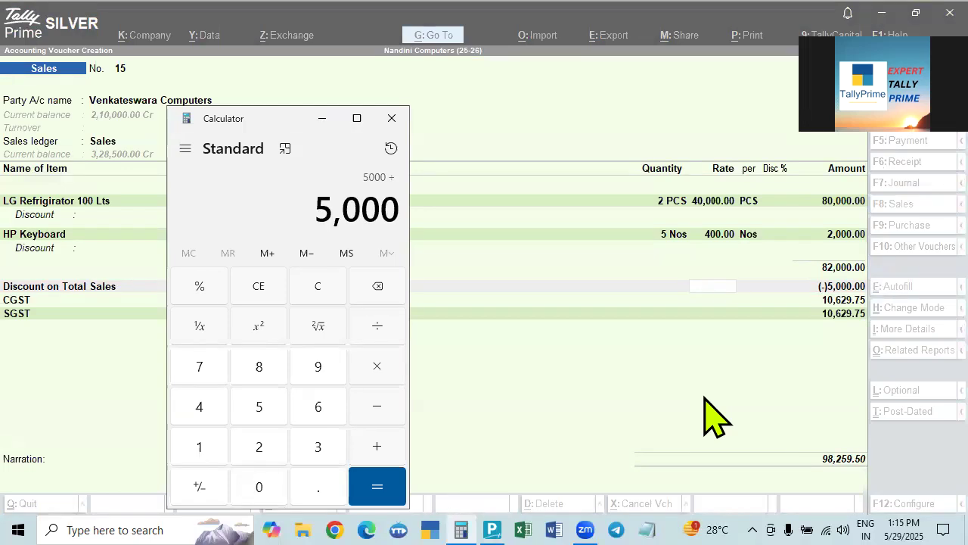
text(82000)
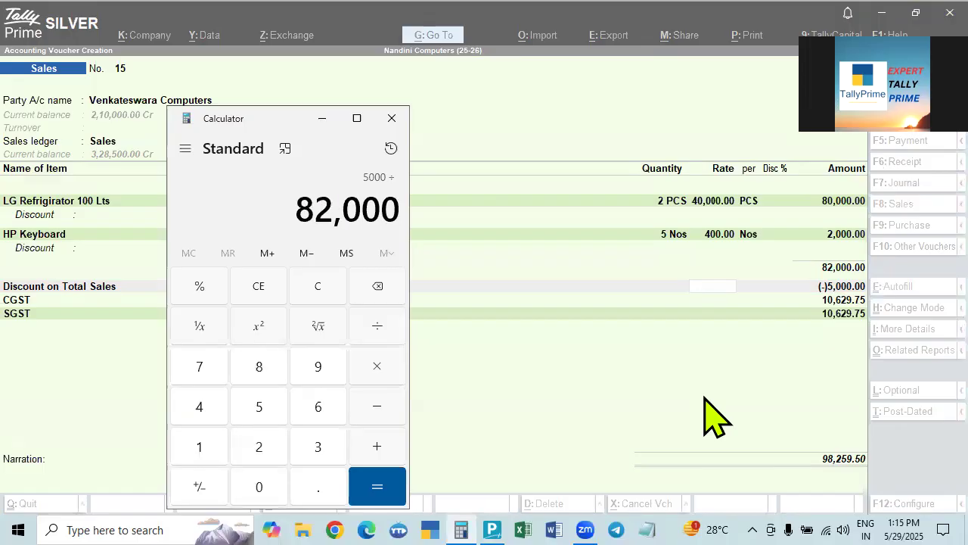
key(asterisk)
text(80000)
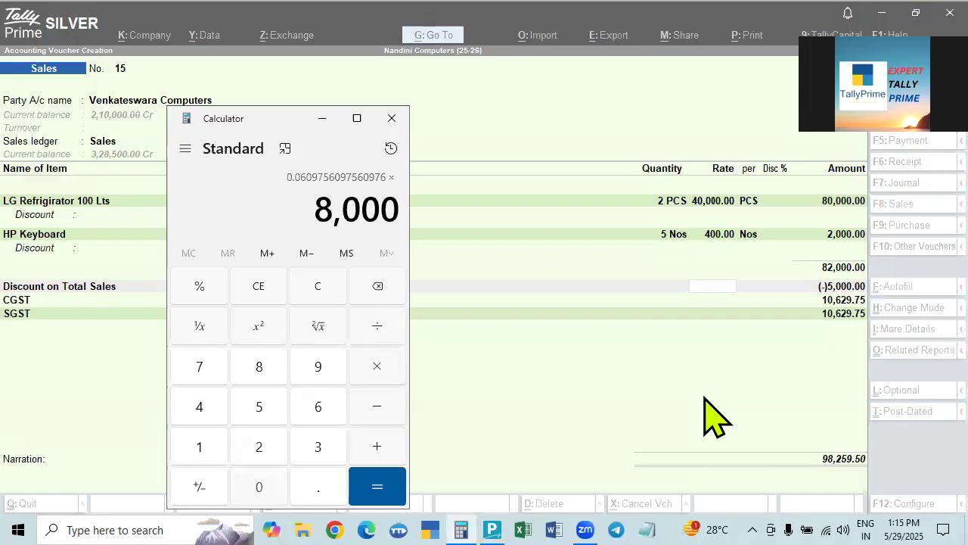
key(Return)
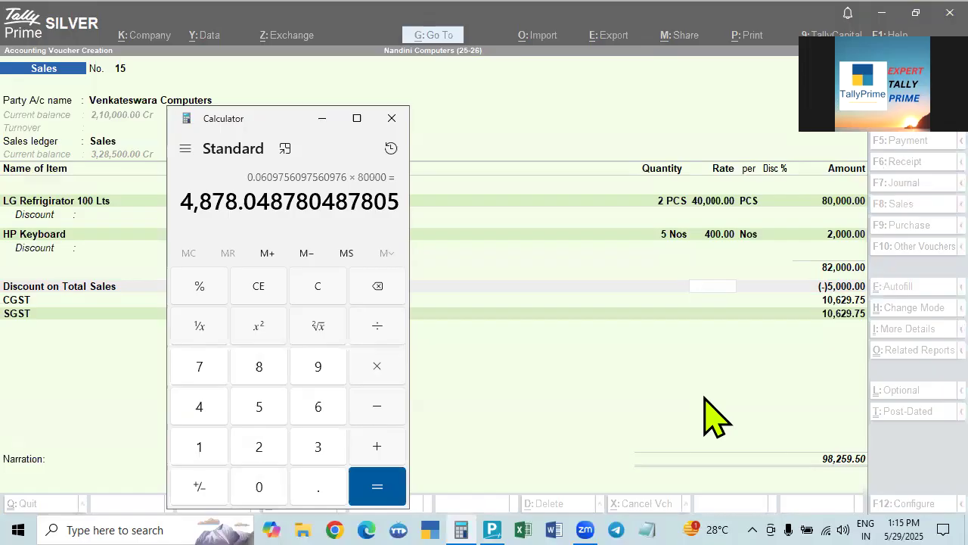
key(minus)
text(80000)
key(Return)
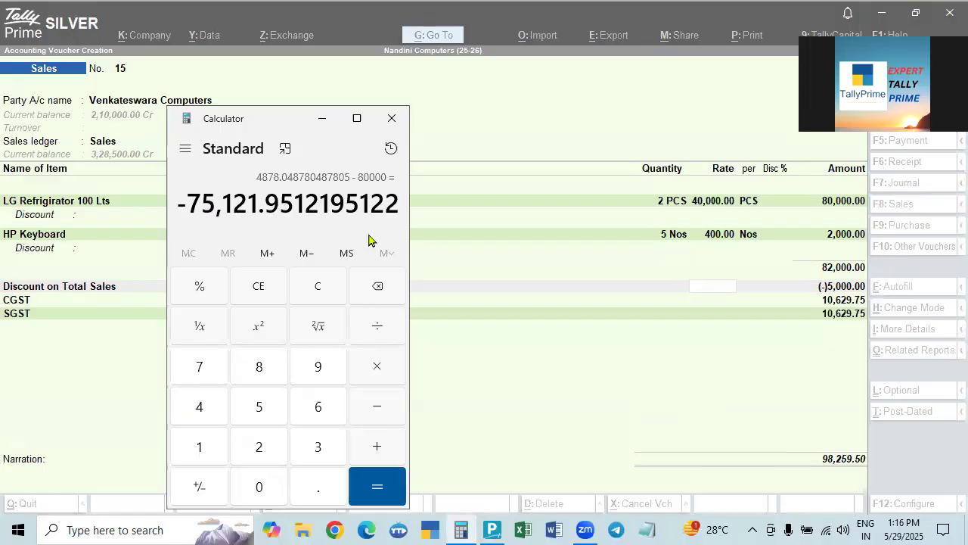
Step: Calculate 14% tax on the refrigerator's discounted value in Calculator
key(asterisk)
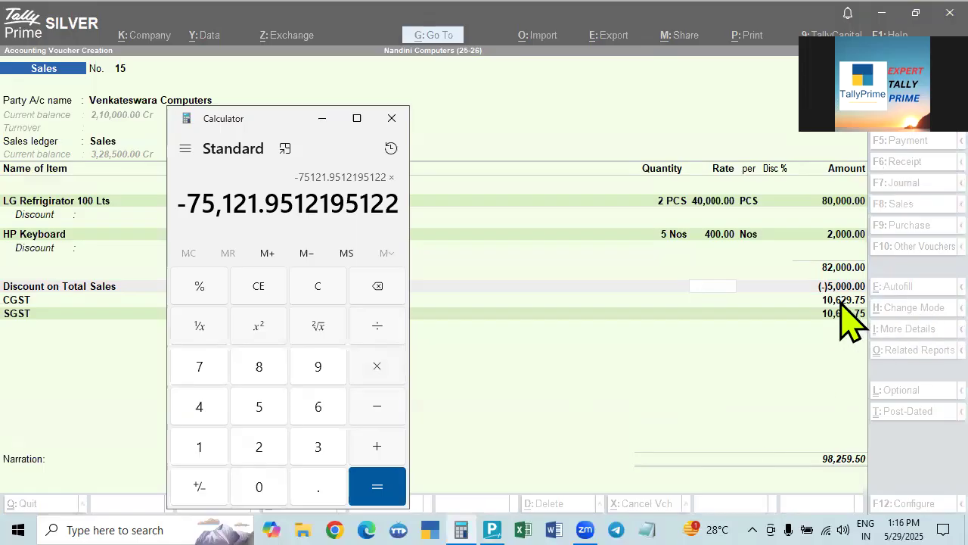
text(14)
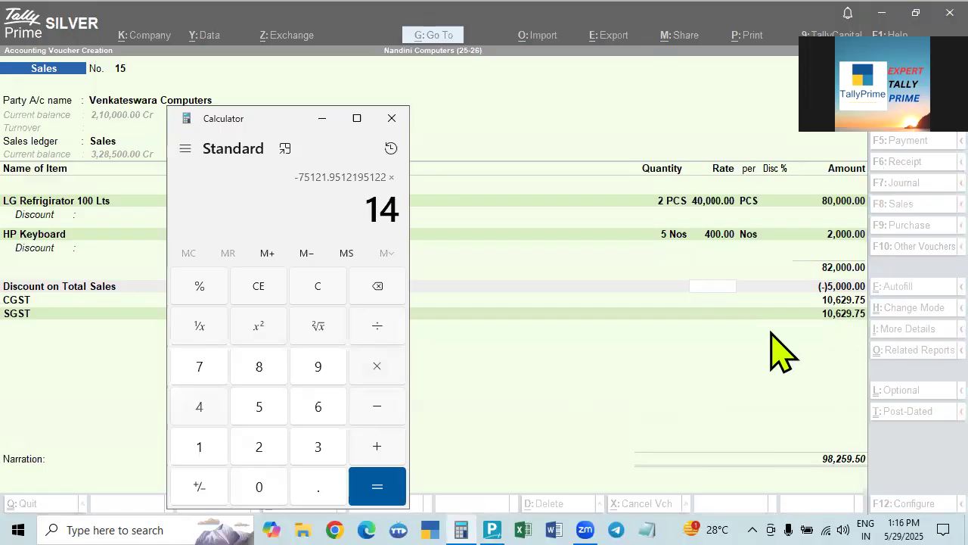
key(percent)
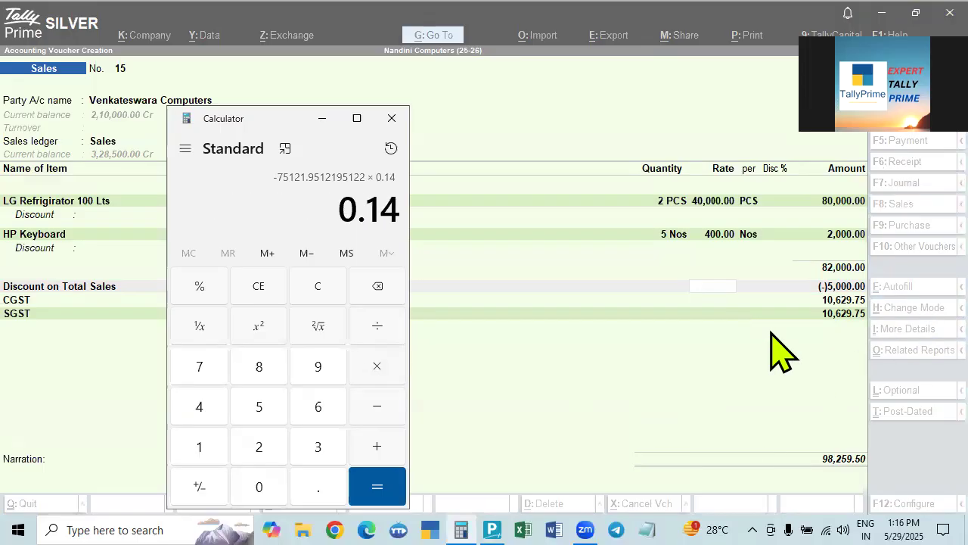
key(Return)
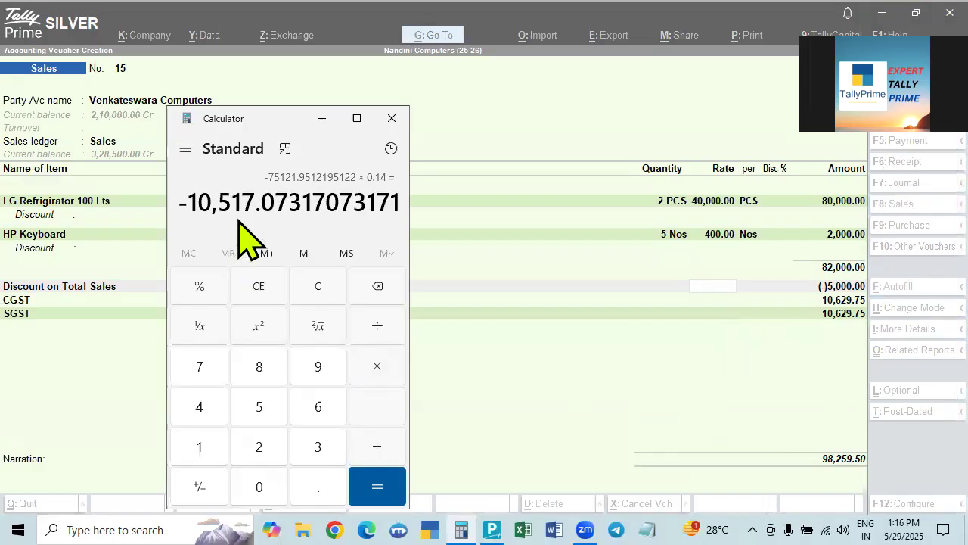
Step: Enter 10517 in Calculator, compare it with the refrigerator's CGST and SGST in the detailed GST tax analysis, and close Calculator
key(Escape)
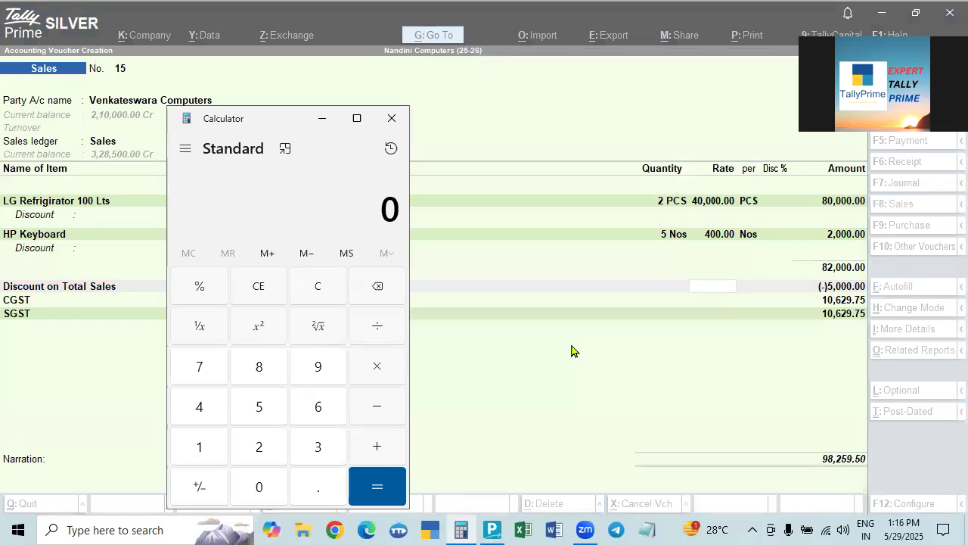
text(10,517)
click(571, 351)
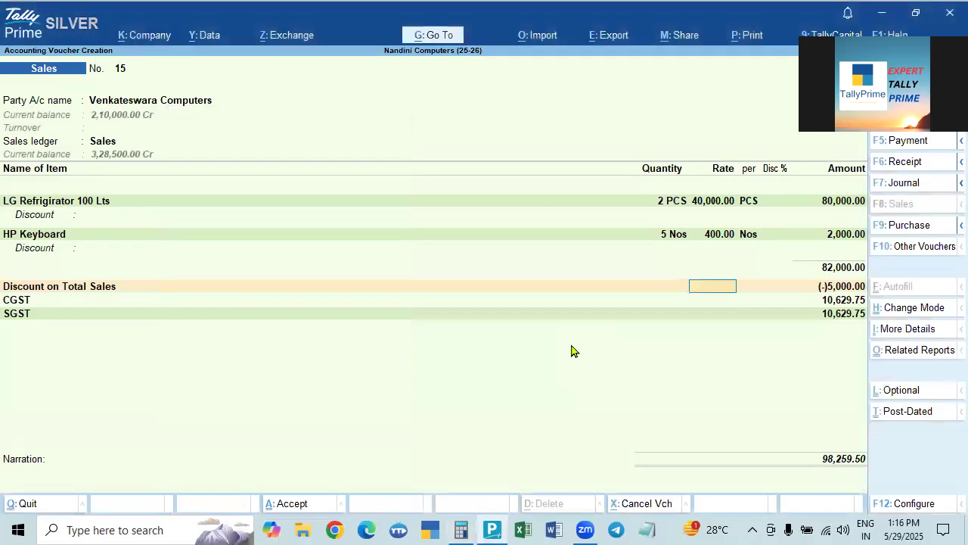
key(ctrl+o)
key(Return)
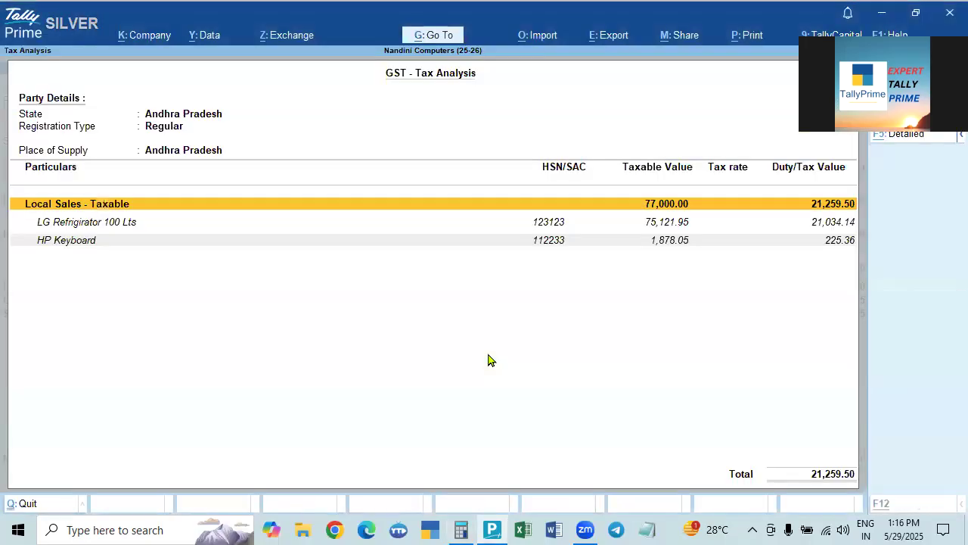
key(alt+F5)
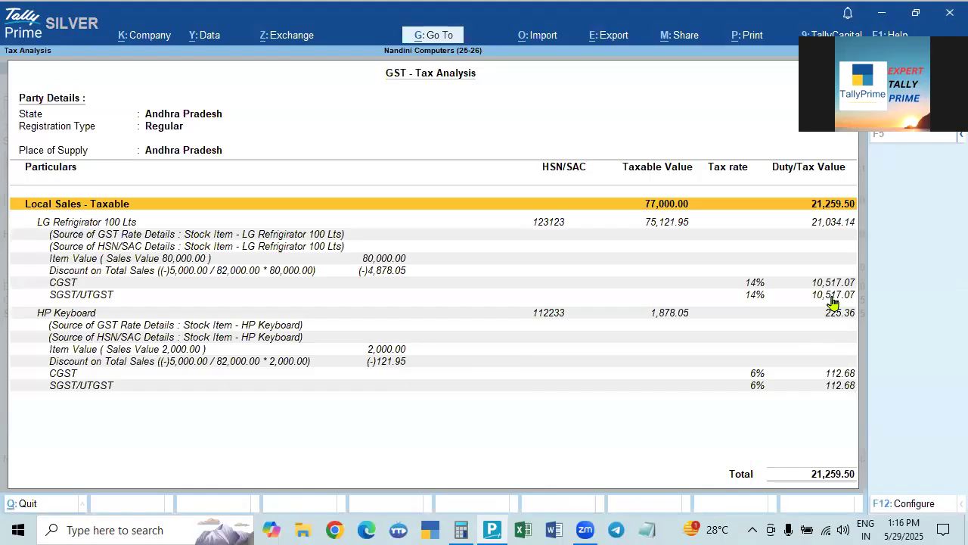
click(461, 530)
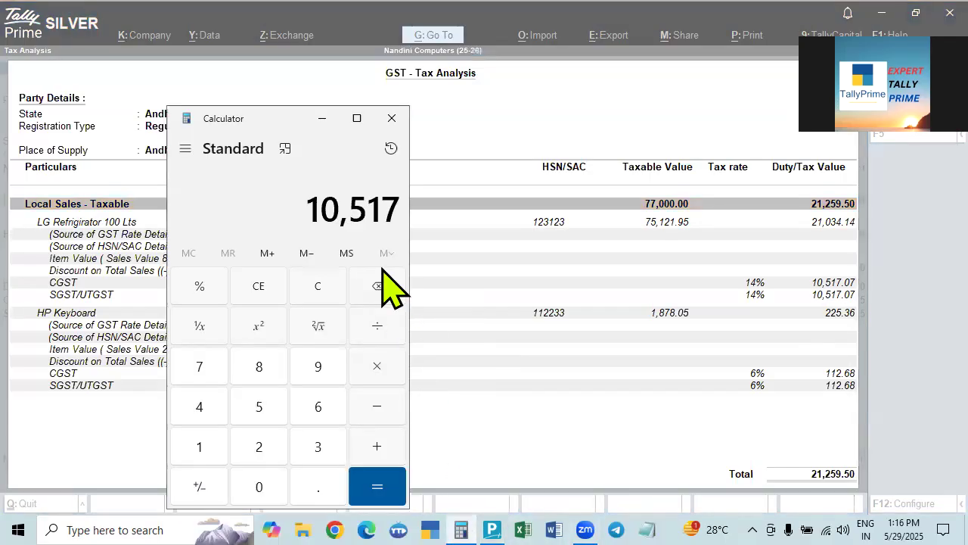
click(392, 118)
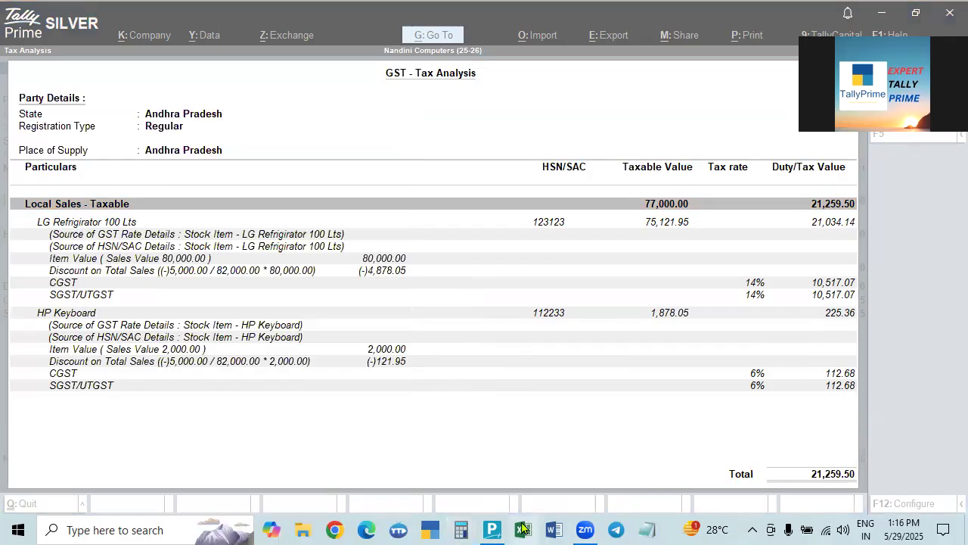
Step: Switch to Calculator and compute the refrigerator's share of the total sales discount as 5000 ÷ 82000 × 80000
click(461, 530)
text(500000)
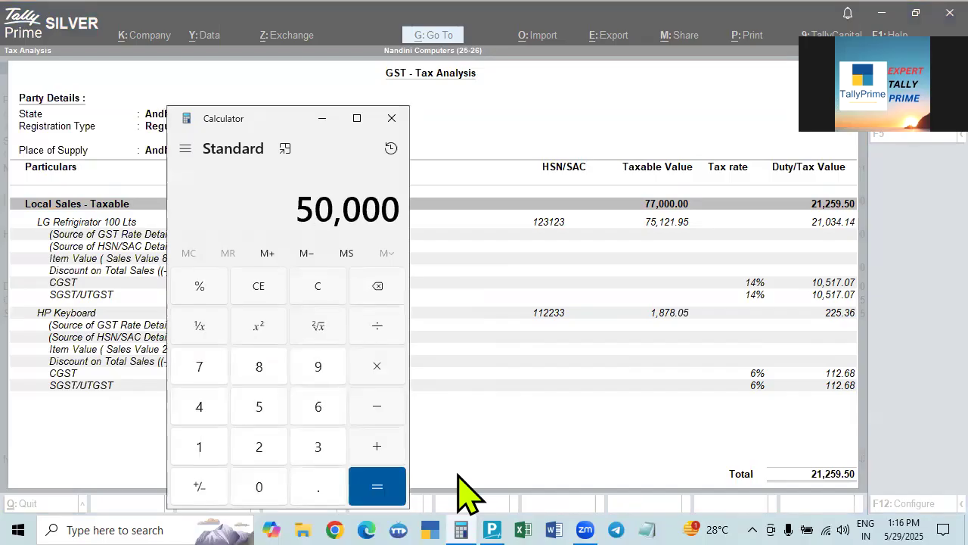
key(BackSpace)
key(slash)
text(5)
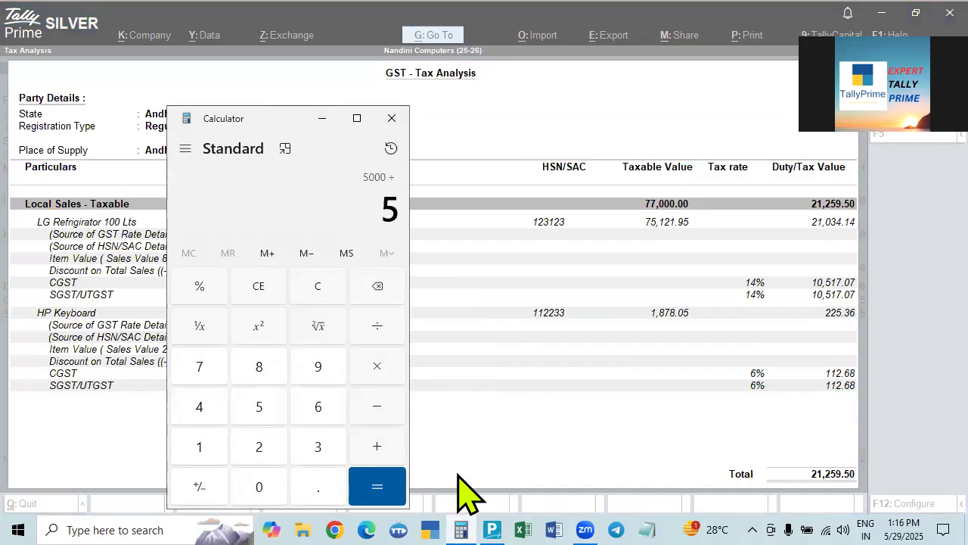
key(BackSpace)
text(820000)
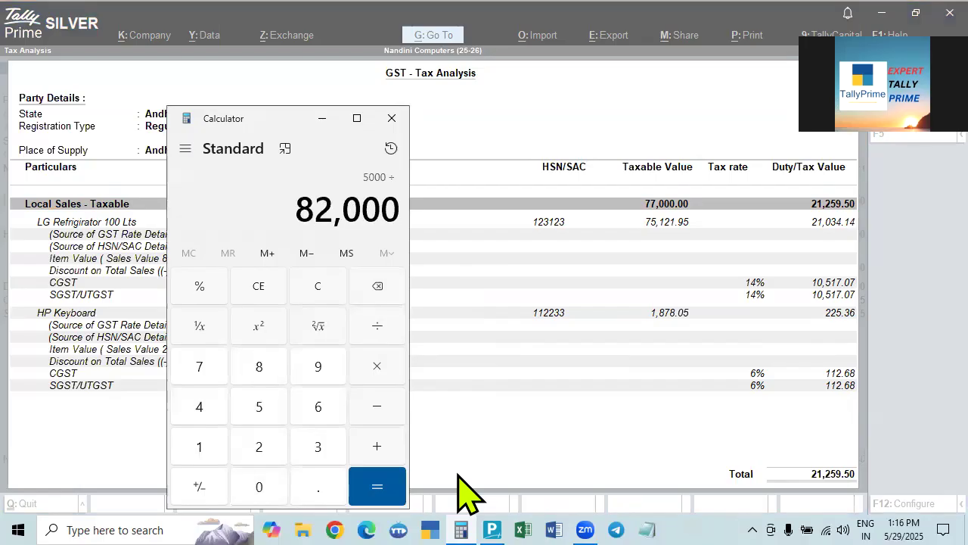
key(Return)
click(459, 476)
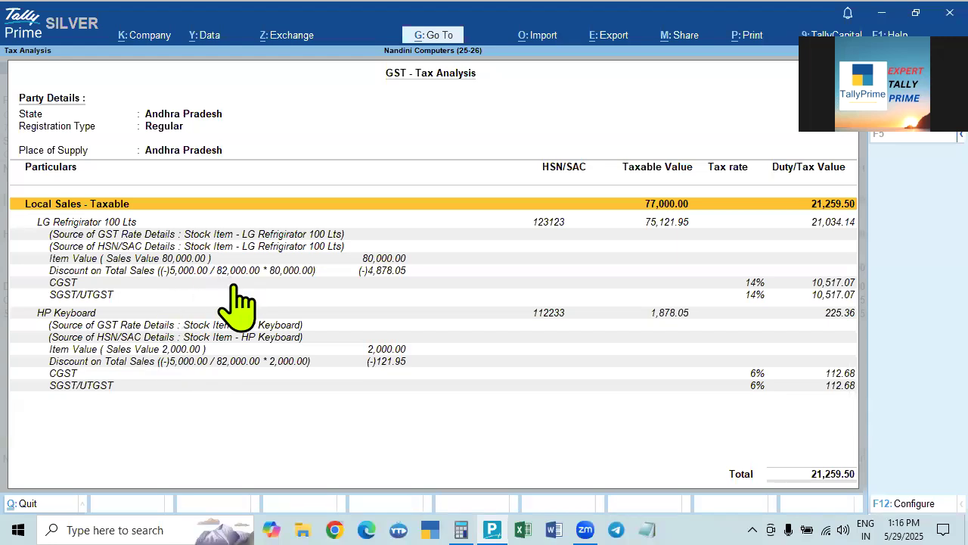
key(alt+Tab)
key(asterisk)
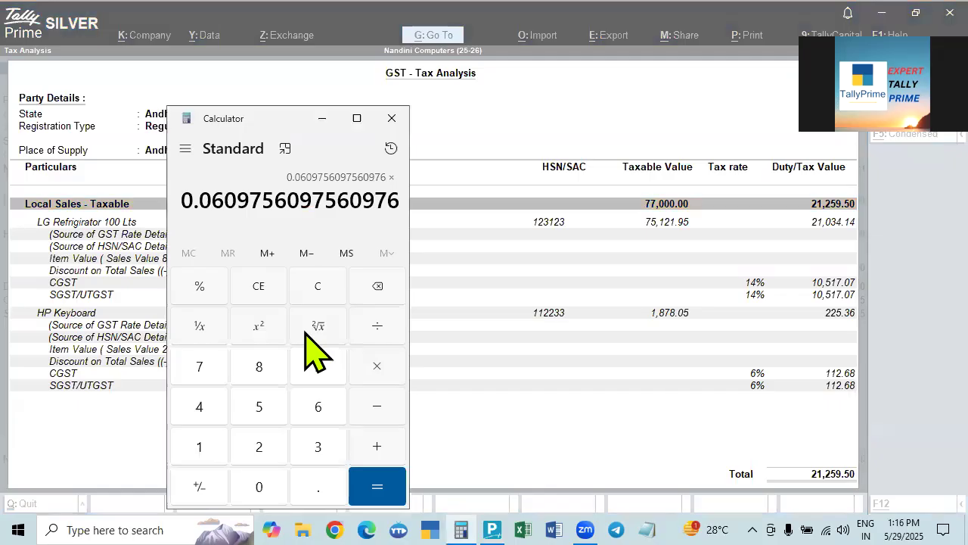
text(800000)
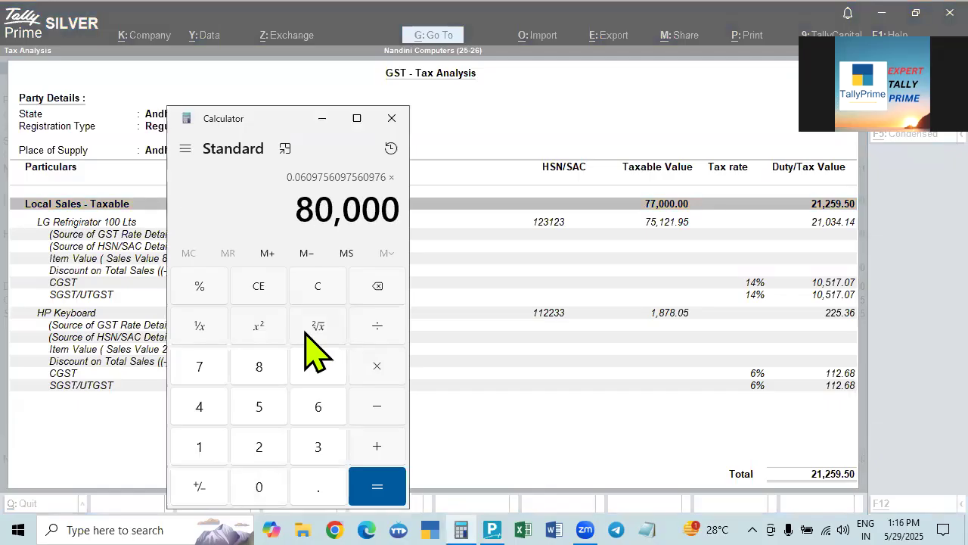
key(Return)
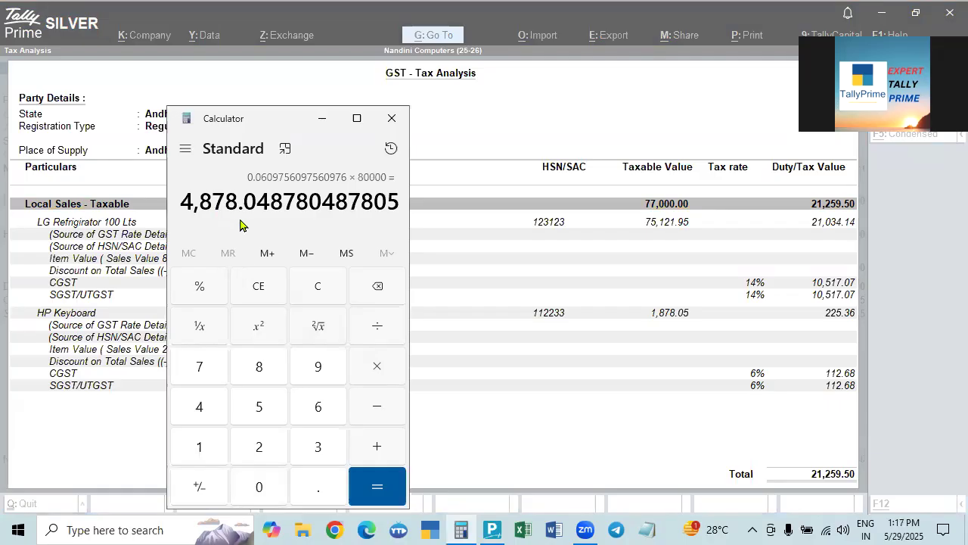
Step: Compare the calculated share with the refrigerator's discount in the tax analysis, then clear Calculator and return to the sales voucher
key(alt+Tab)
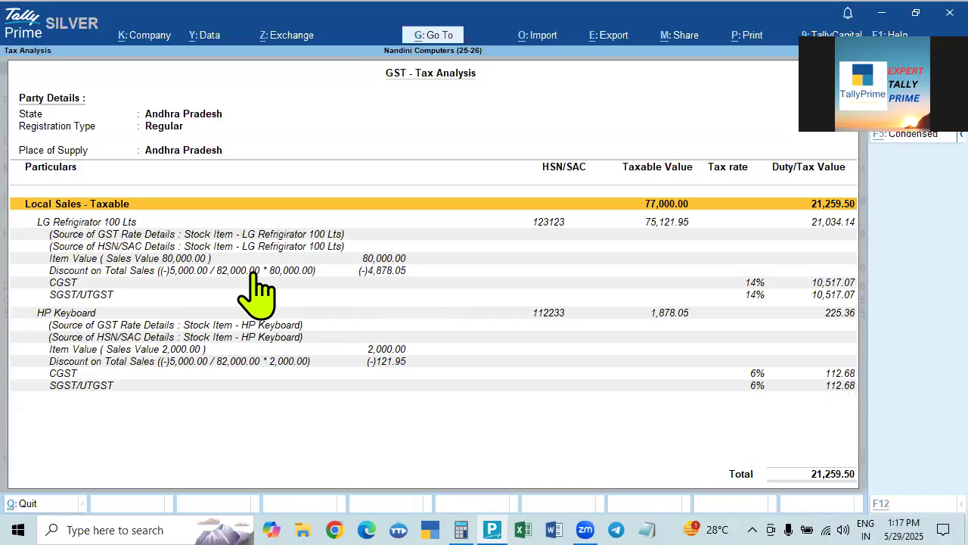
key(alt+Tab)
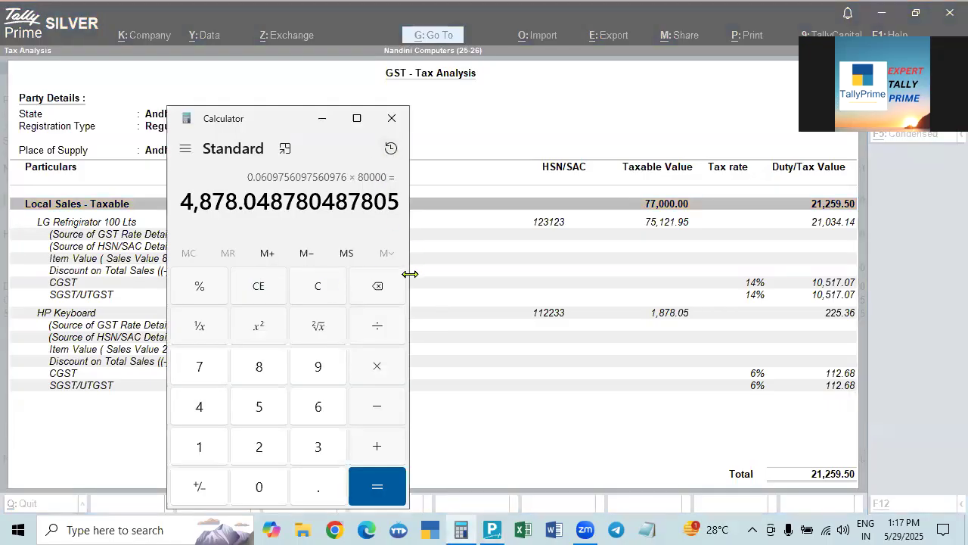
click(577, 265)
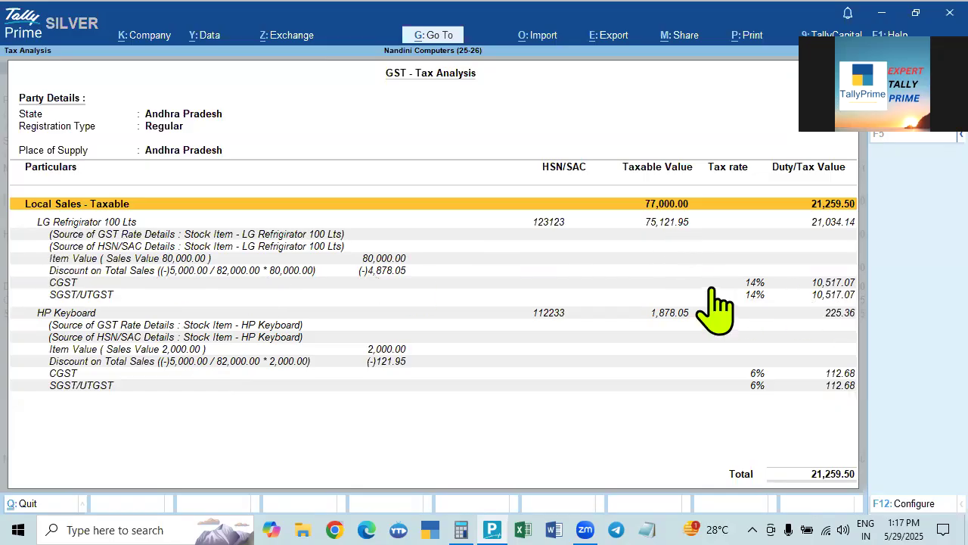
key(alt+Tab)
key(Escape)
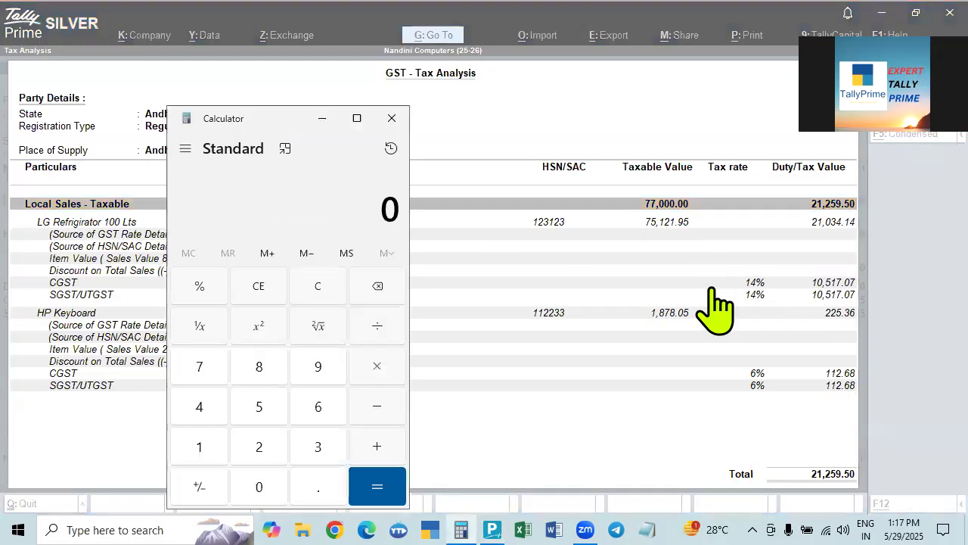
key(alt+Tab)
key(Escape)
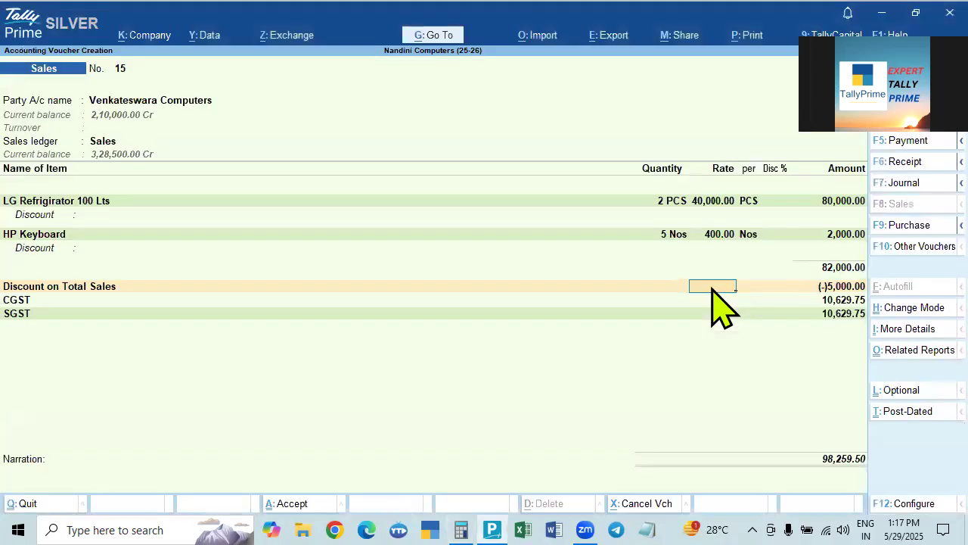
Step: Alter the Discount on Total Sales ledger, setting Include in Assessable Value calculation to Not Applicable, and save it
click(91, 289)
key(ctrl+Return)
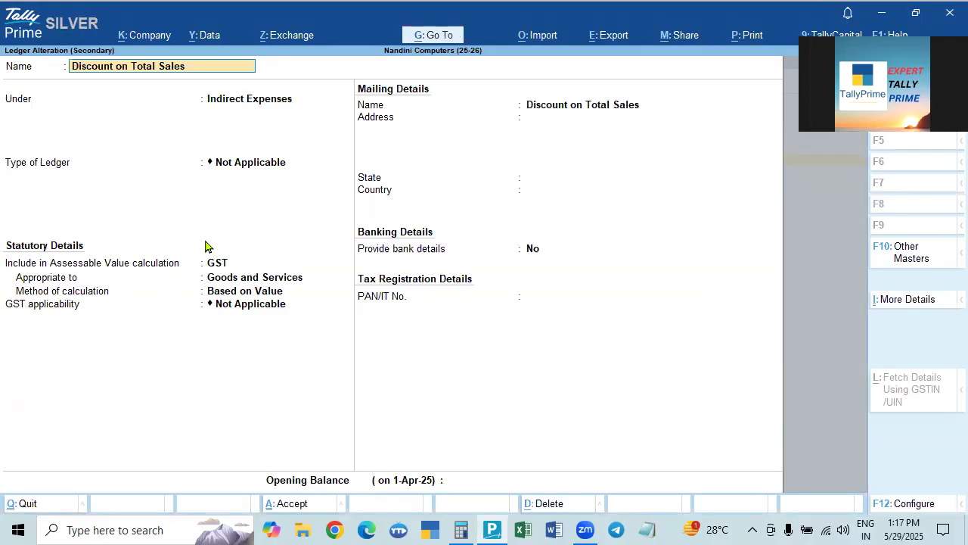
click(214, 263)
key(BackSpace)
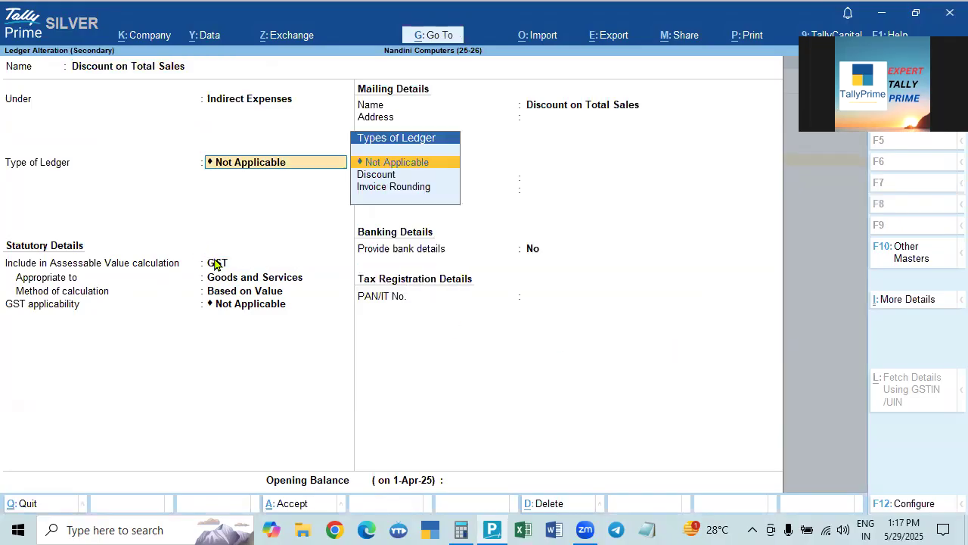
key(Return)
key(Up)
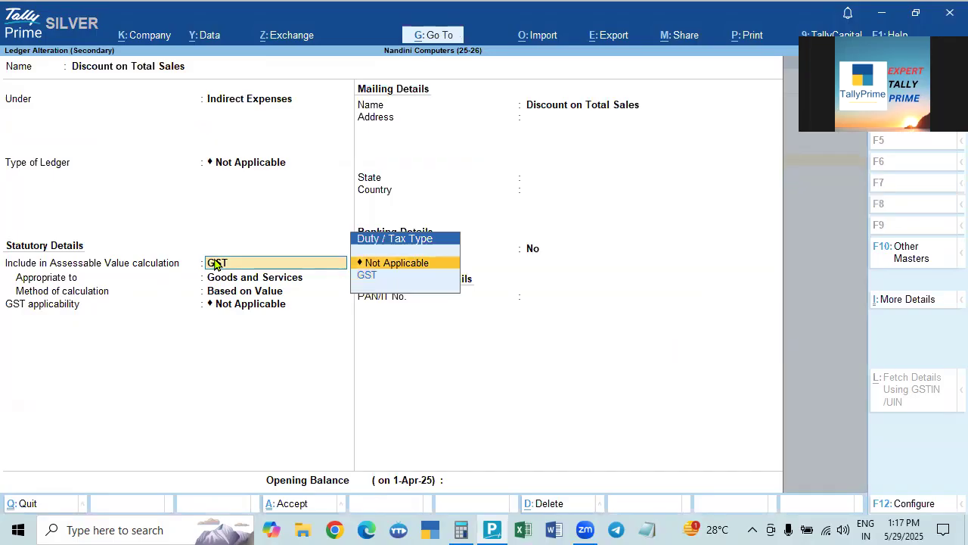
key(Return)
key(Return)
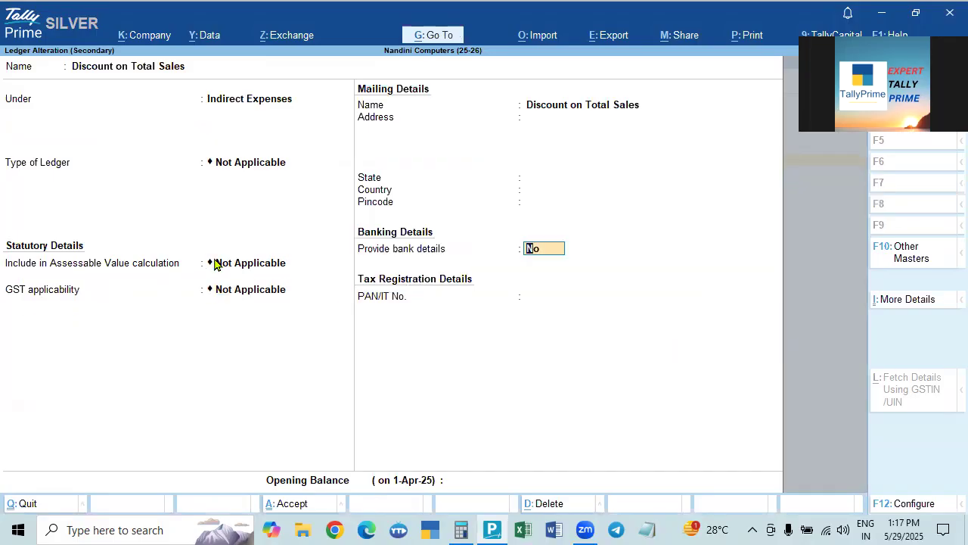
key(Return)
key(Return)
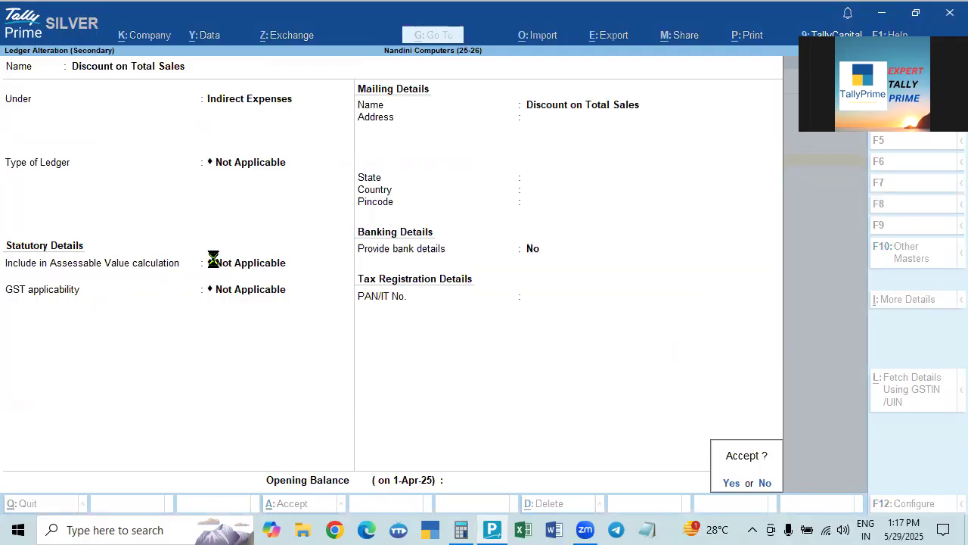
key(Return)
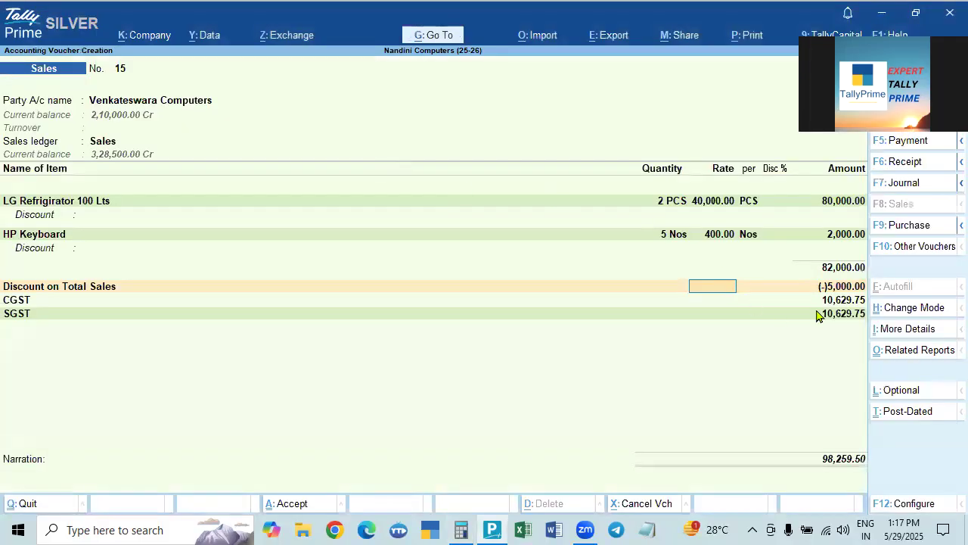
Step: Check the voucher's detailed GST tax analysis for the discount lines under each item, and close it
key(alt+a)
key(alt+F5)
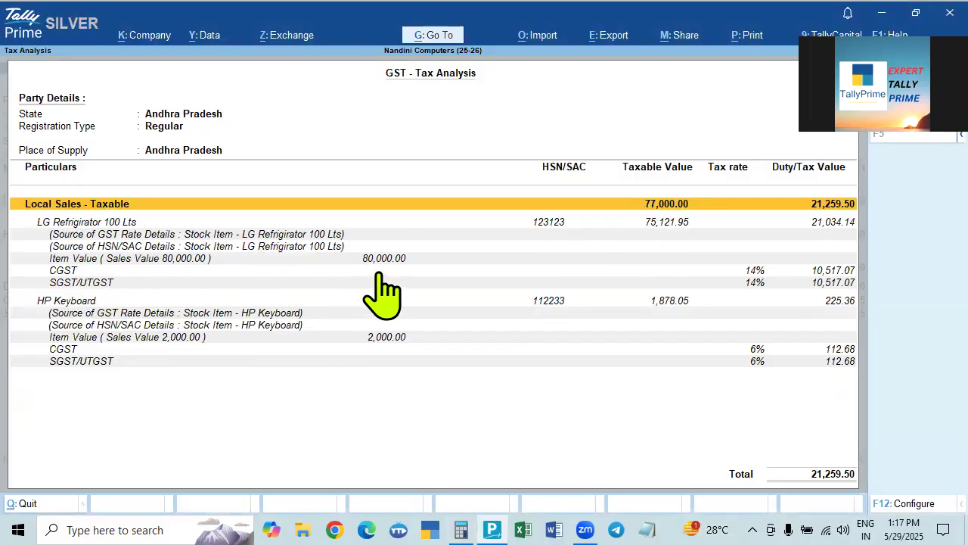
key(Escape)
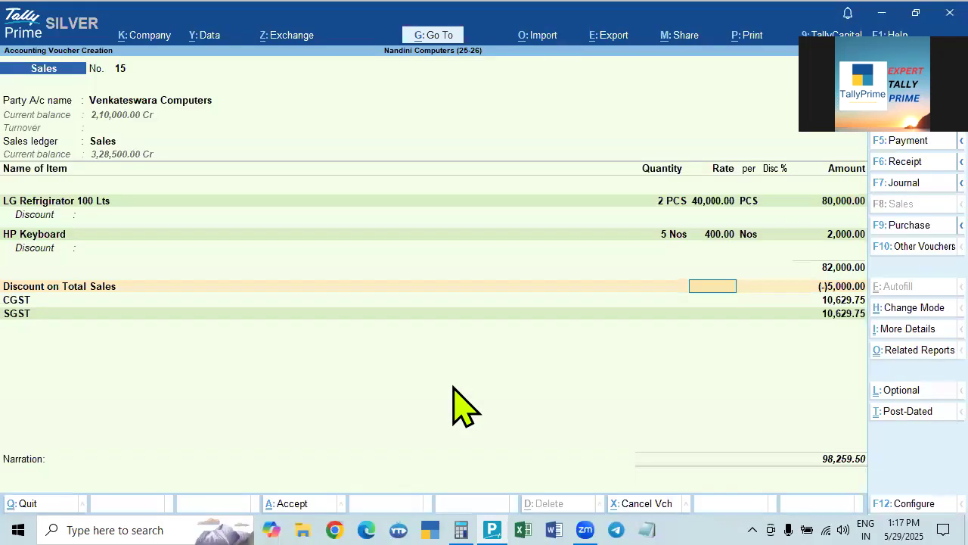
Step: Reopen the Discount on Total Sales ledger from the voucher and set Include in Assessable Value calculation to GST
click(79, 289)
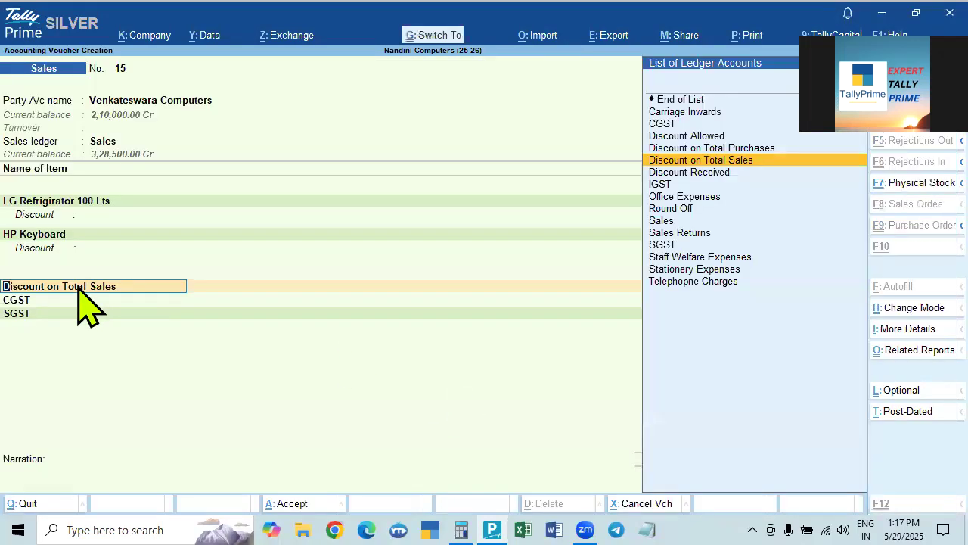
key(ctrl+Return)
click(249, 263)
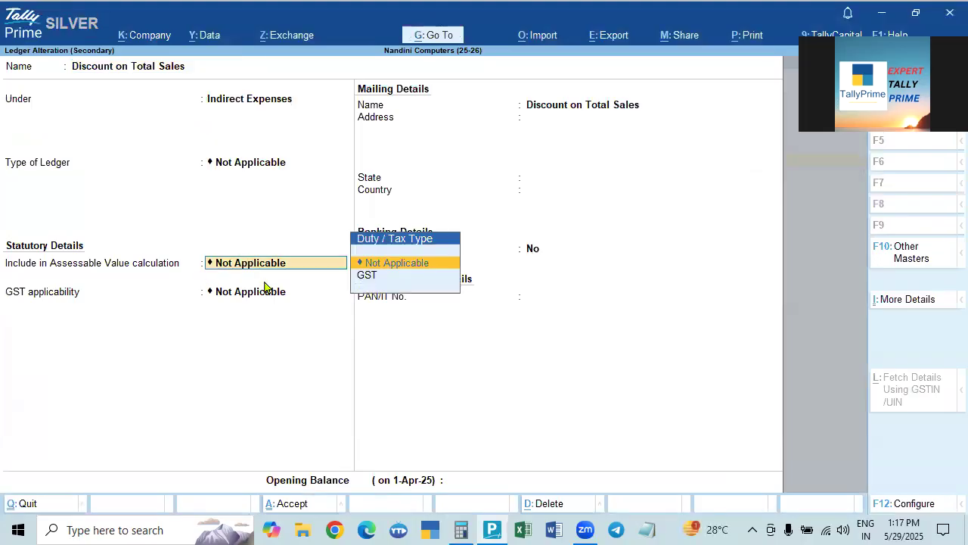
key(Return)
key(Return)
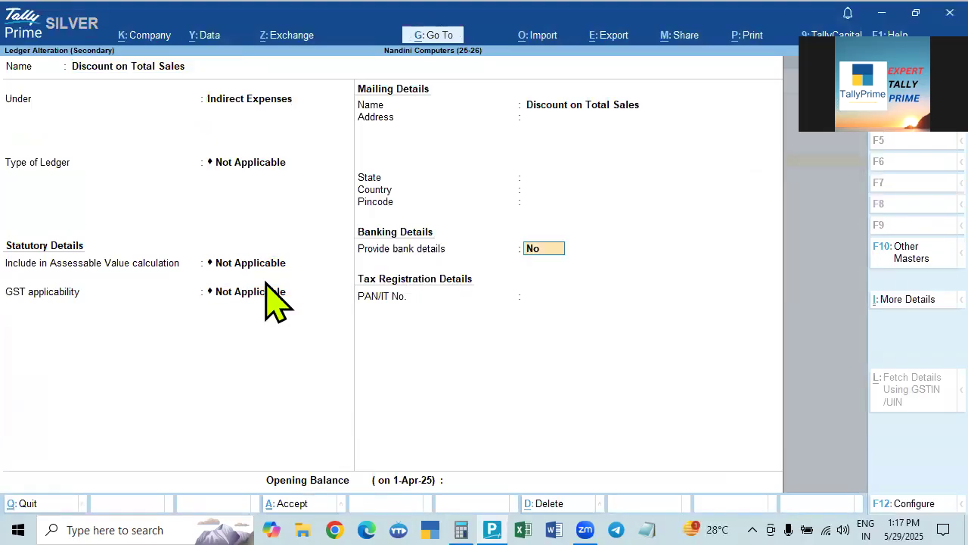
click(267, 291)
key(BackSpace)
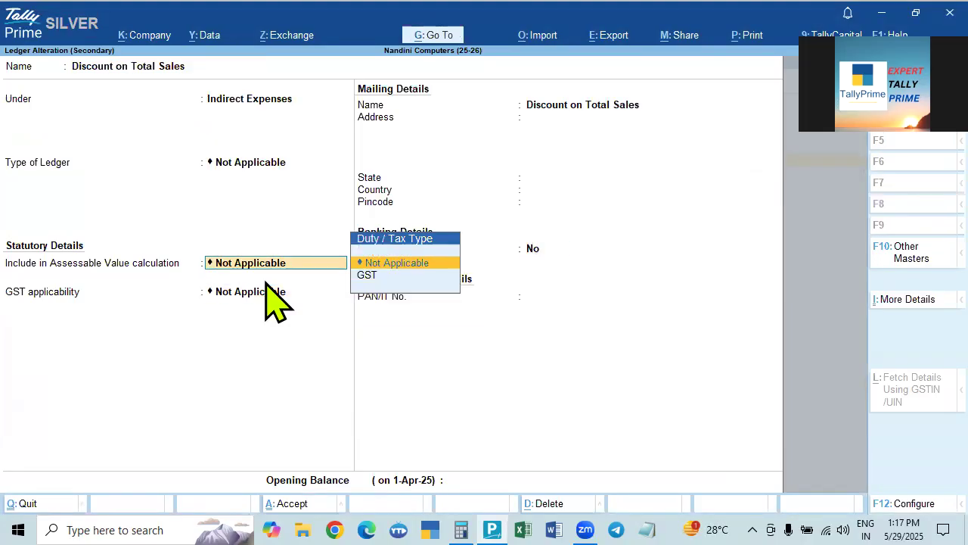
key(Down)
key(Return)
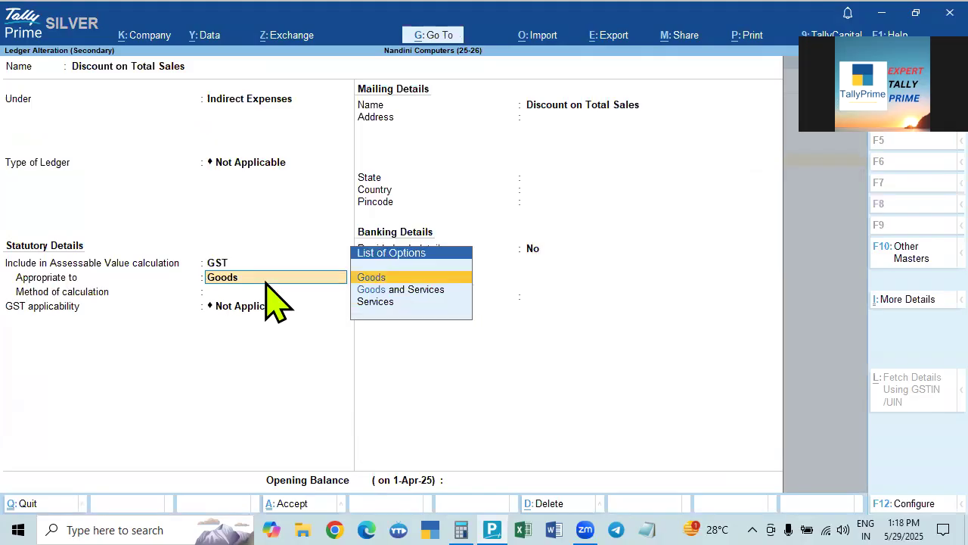
Step: Appropriate the discount ledger to Goods with the Based on Value calculation method, and save the ledger
key(Return)
key(Down)
key(Return)
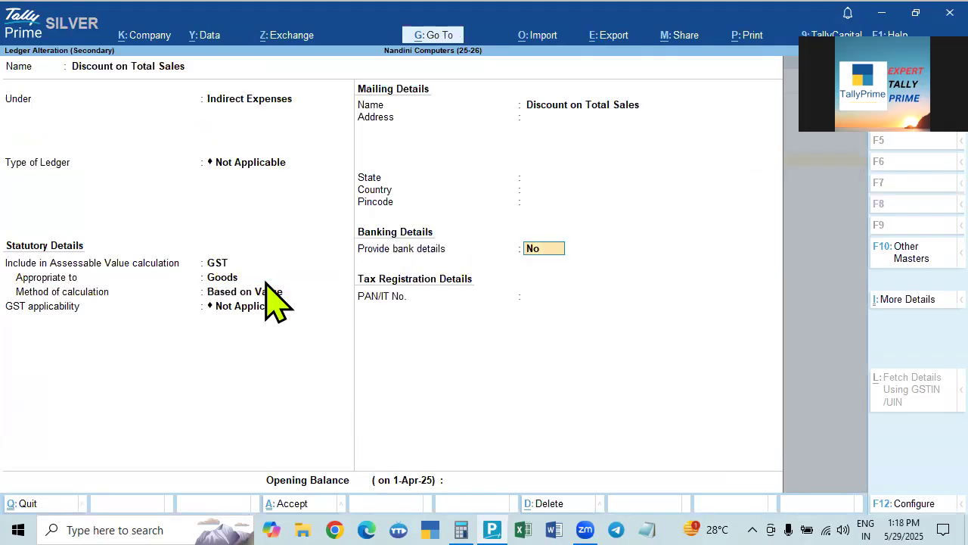
key(Return)
key(Return)
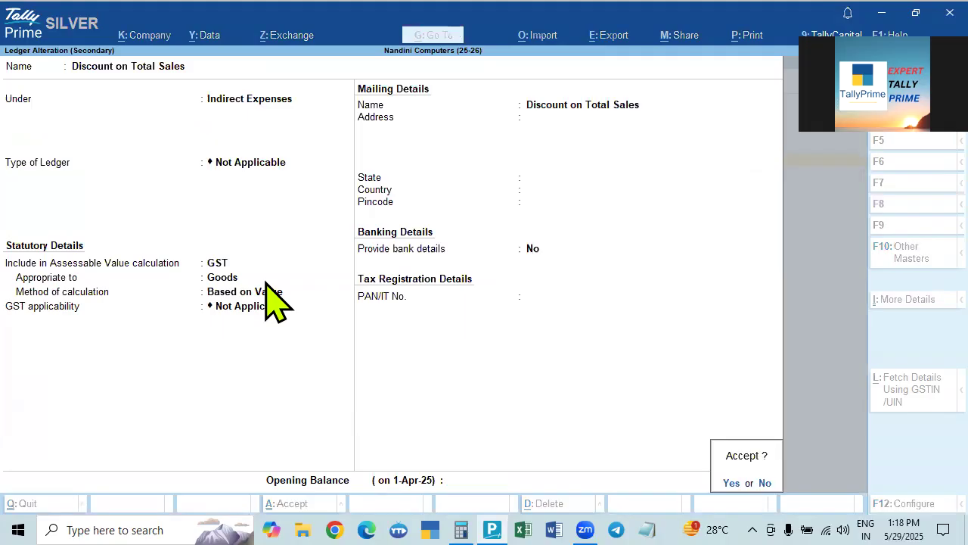
key(Return)
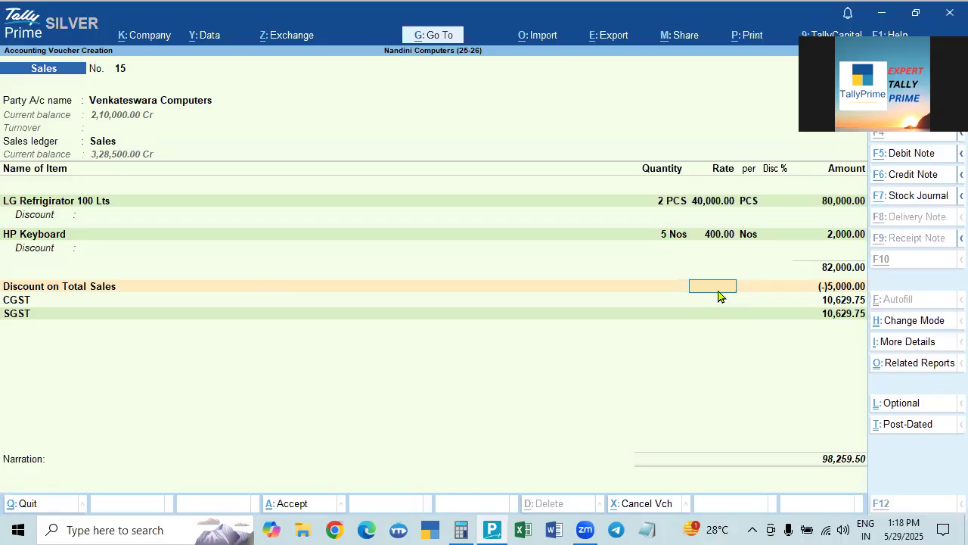
Step: Review the voucher's GST tax analysis and return to the Discount on Total Sales line
click(74, 293)
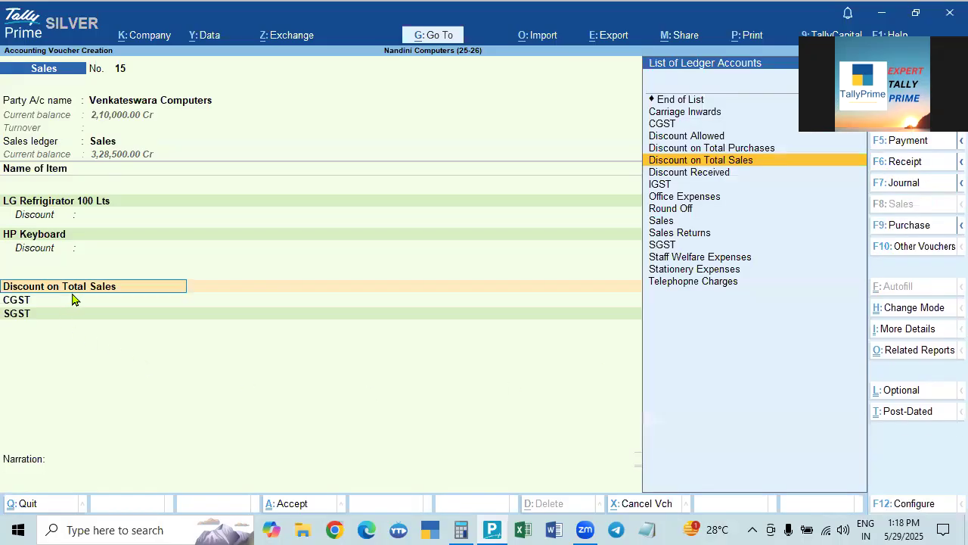
key(alt+a)
key(Escape)
key(Return)
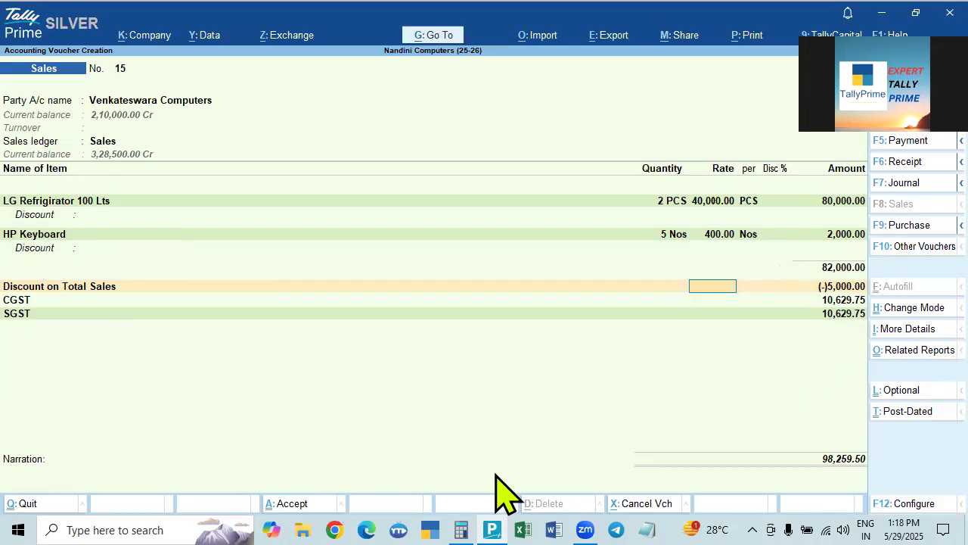
Step: In Calculator, work out 5000 ÷ 82000 × 80000 again for the refrigerator's part of the discount
click(462, 529)
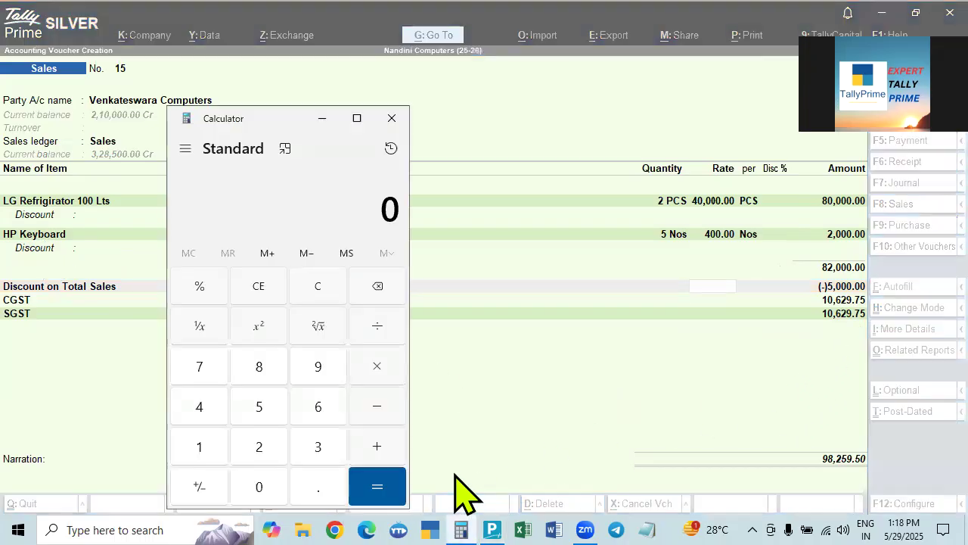
text(82)
key(Escape)
text(5000)
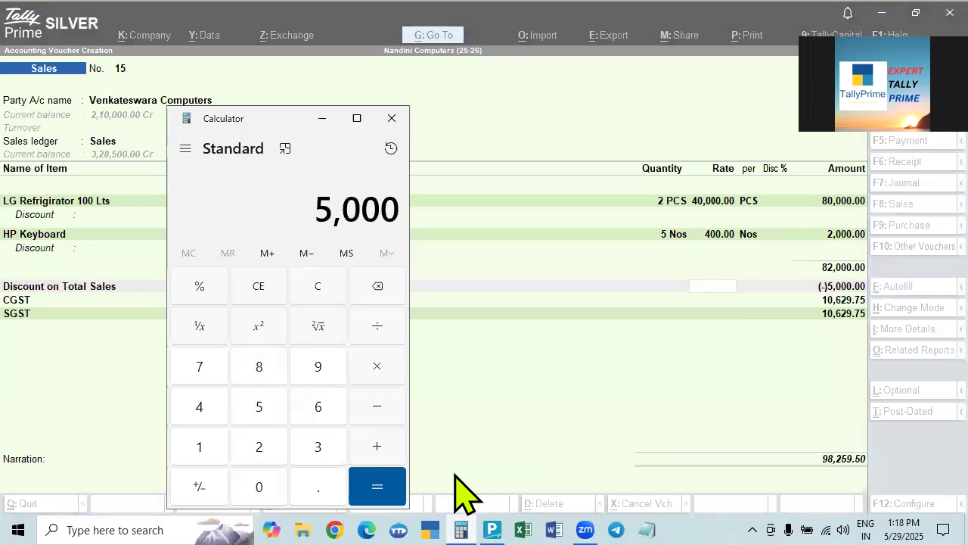
key(slash)
text(82000)
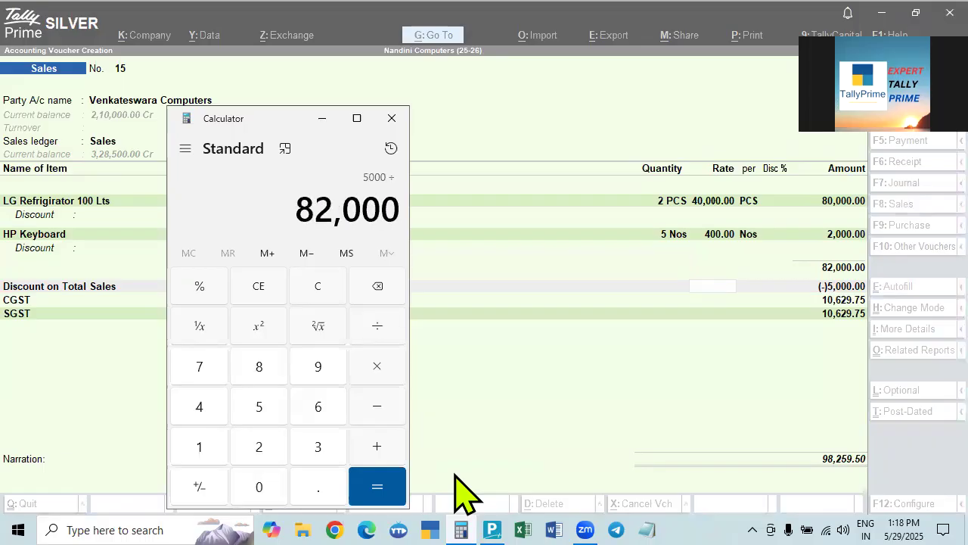
key(asterisk)
text(8000)
text(0)
key(Return)
Step: Subtract 80000 from the calculated discount share to get the refrigerator's discounted value
key(minus)
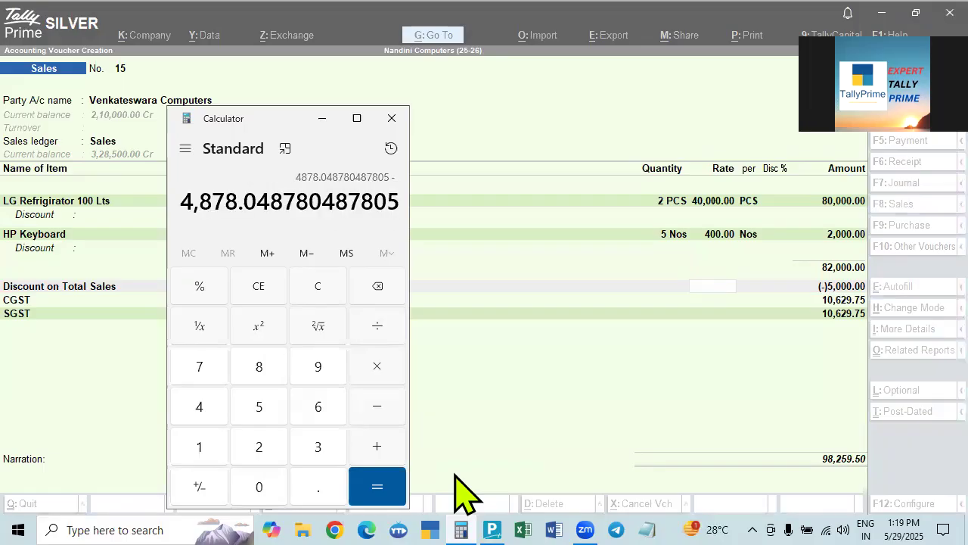
text(800000)
key(Return)
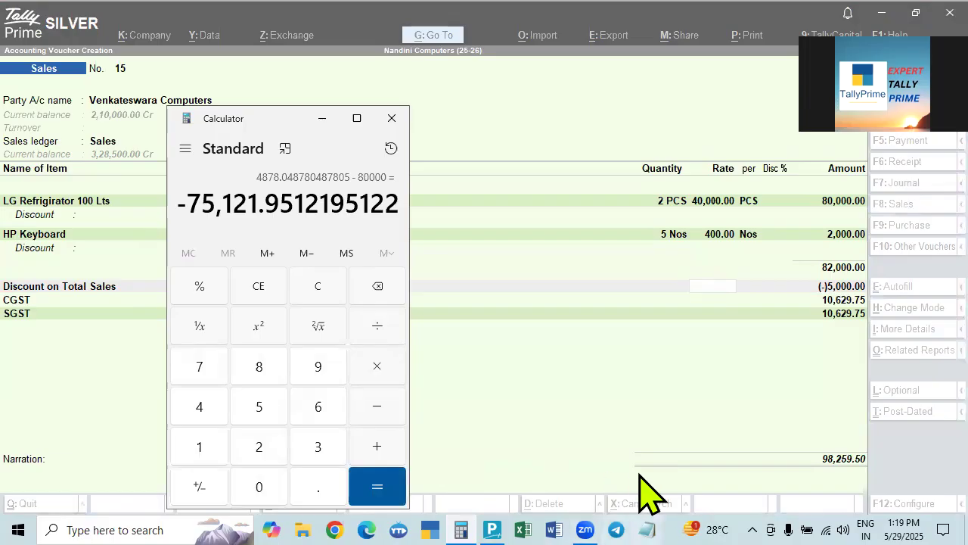
Step: Note 75121.95 in Notepad, clear the calculator, and move the Notepad window below the voucher's tax lines
text(7)
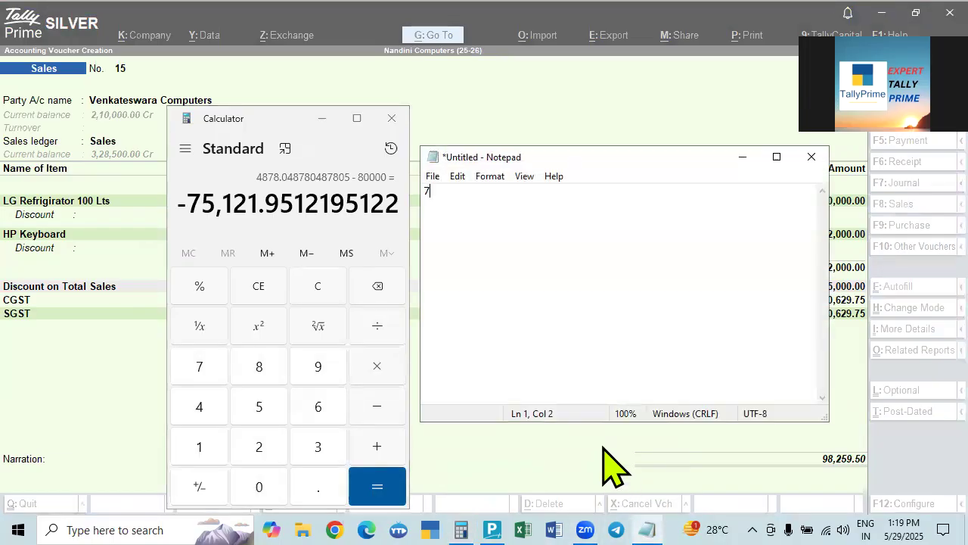
text(5121.95)
click(316, 193)
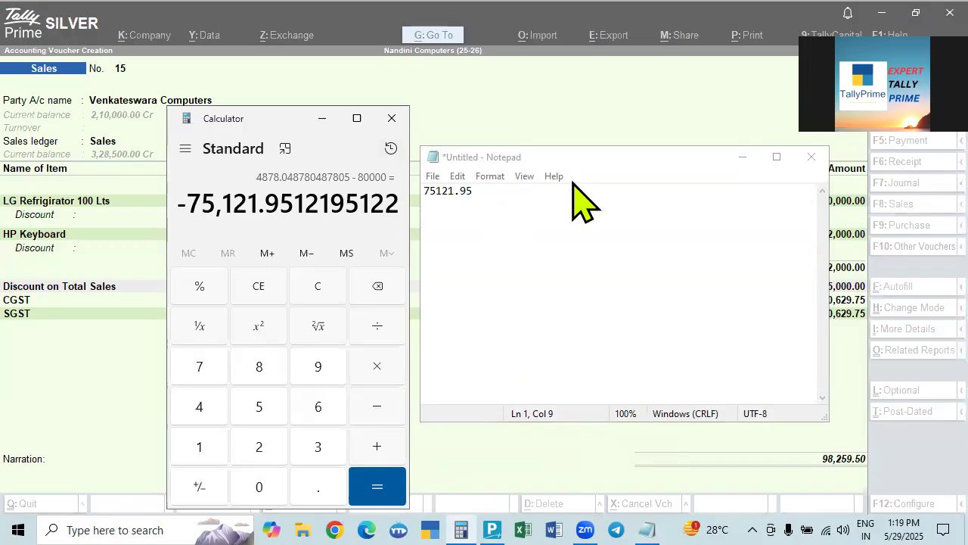
key(Escape)
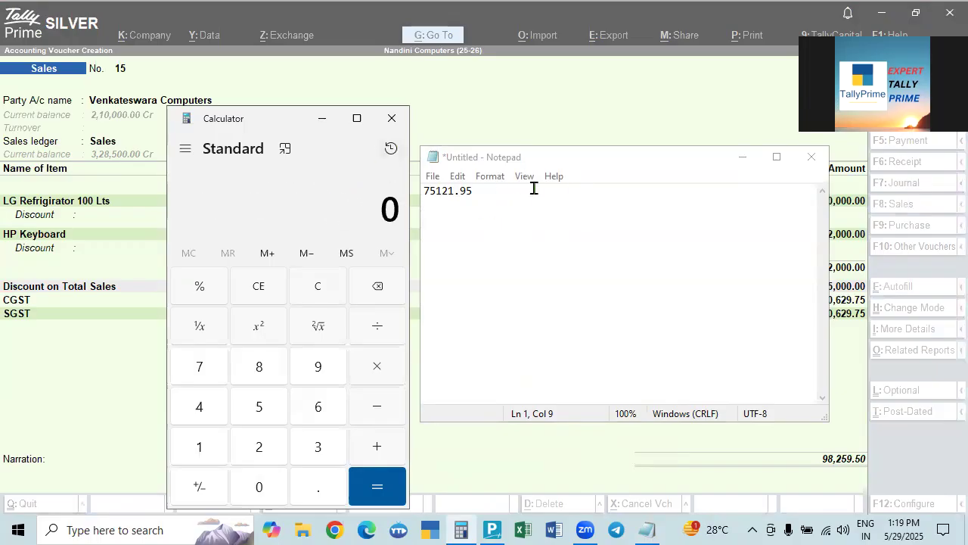
click(590, 165)
drag(590, 165, 601, 352)
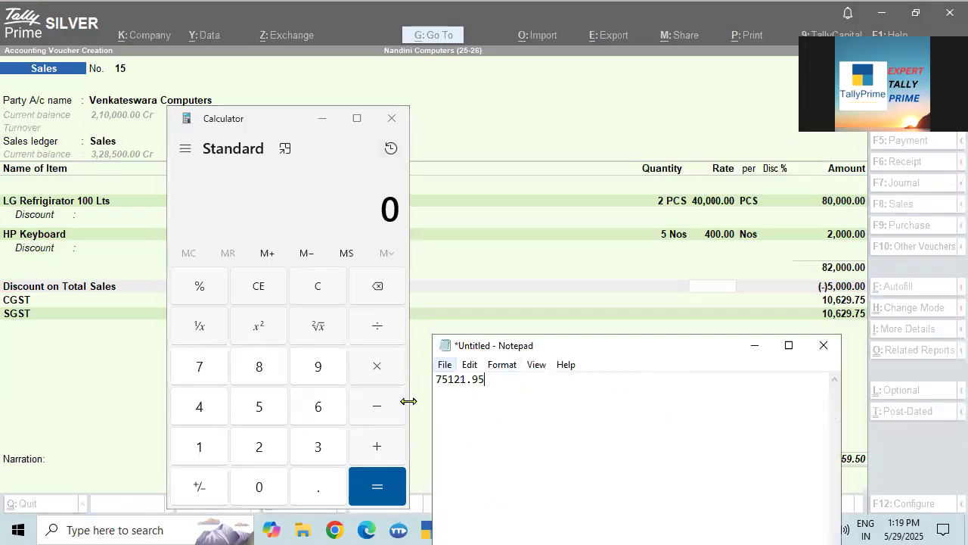
Step: In Calculator, work out 5000 ÷ 82000 × 2000 and subtract 2000 for the keyboard's discounted value
text(5000)
key(BackSpace)
key(BackSpace)
key(BackSpace)
click(316, 210)
text(500)
text(0)
text(/82000)
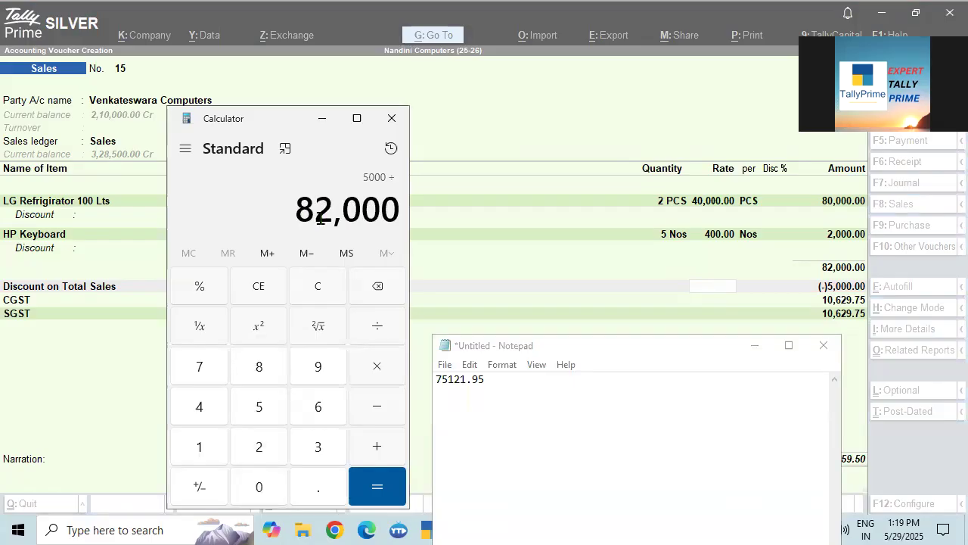
text(*)
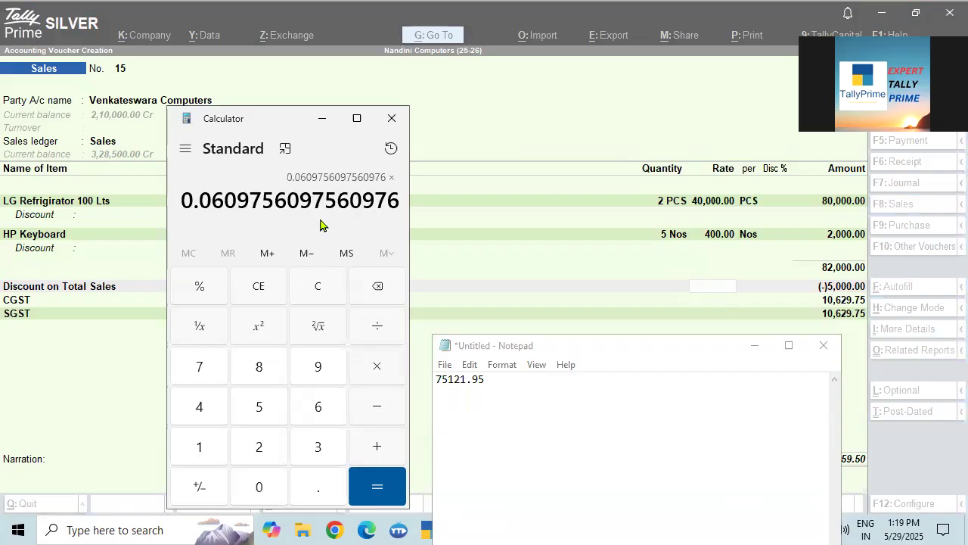
text(2000)
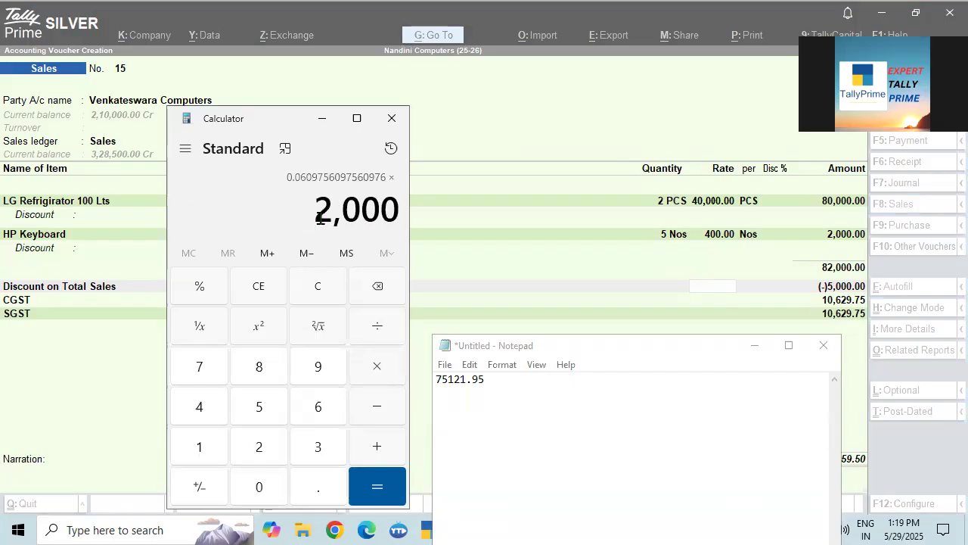
key(Return)
text(-2000)
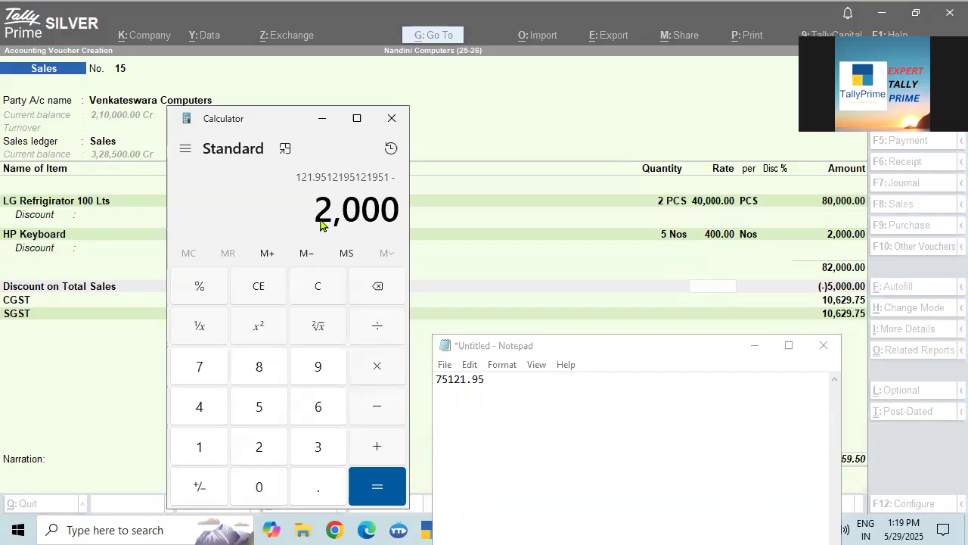
key(Return)
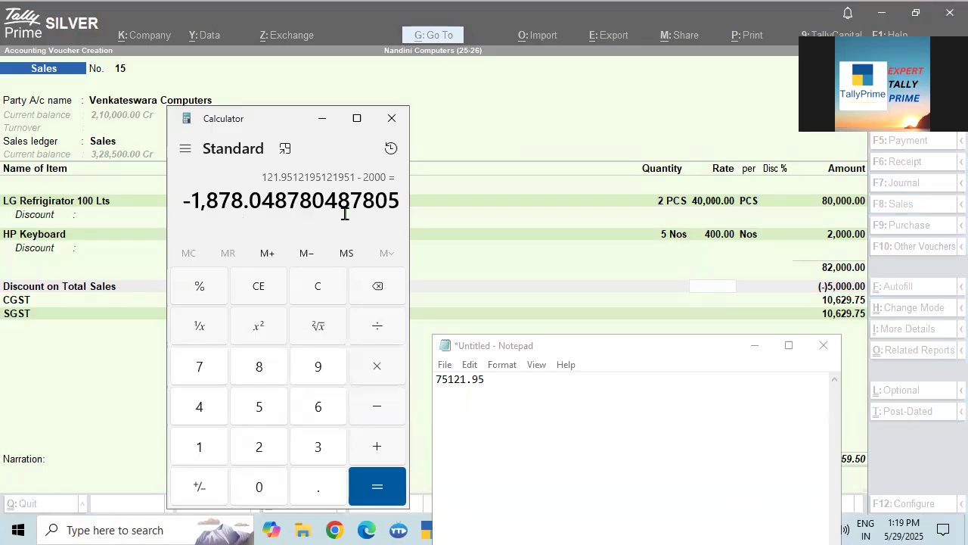
Step: Calculate 9% tax on the keyboard's discounted value and note 169.02 on a new line in Notepad
key(asterisk)
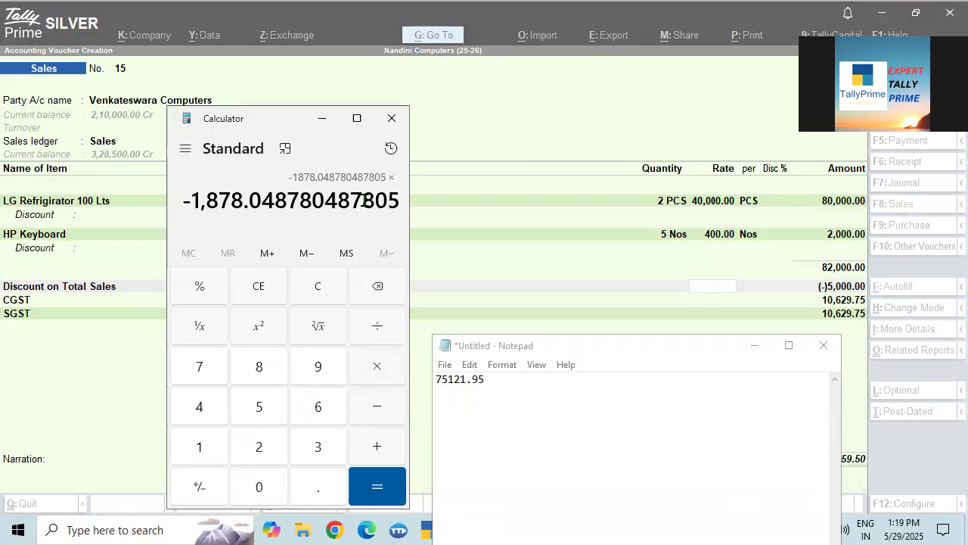
text(9)
key(percent)
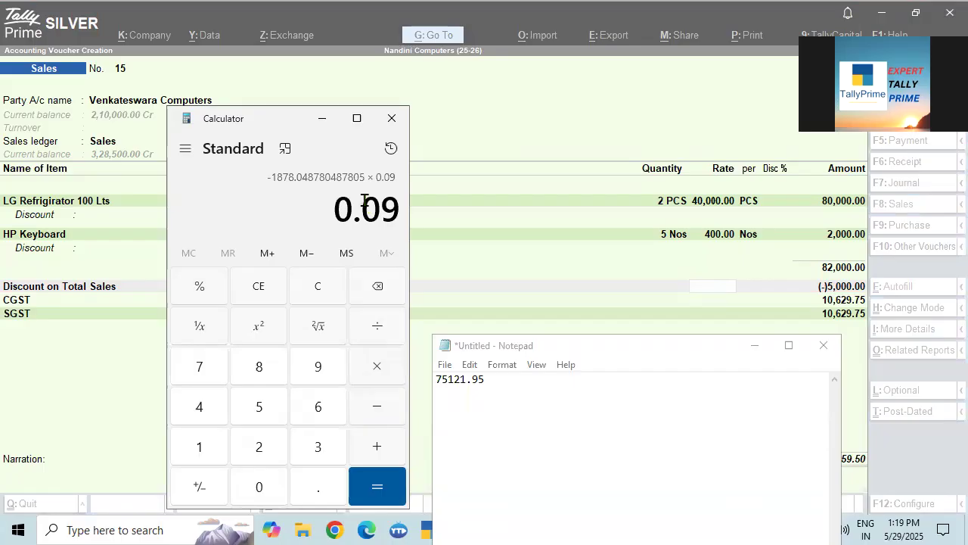
key(Return)
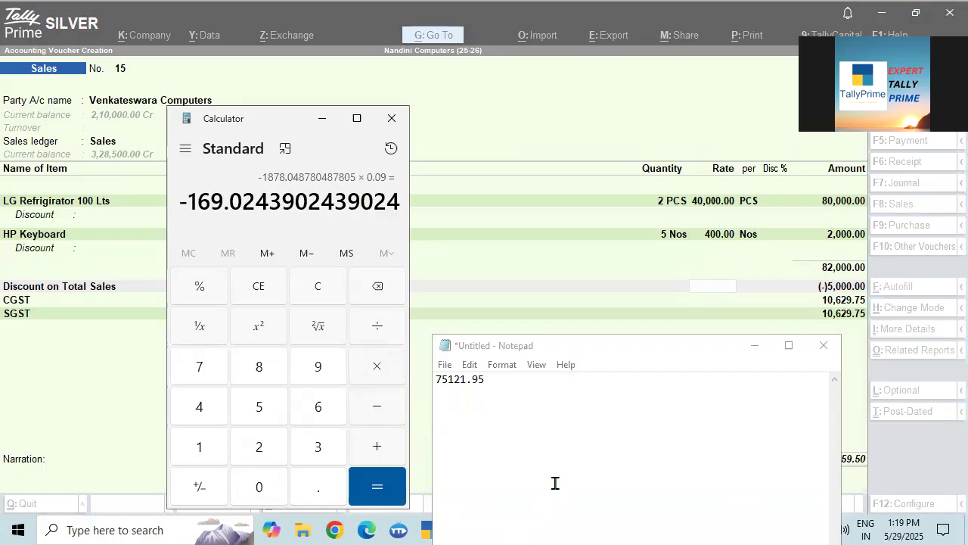
click(495, 384)
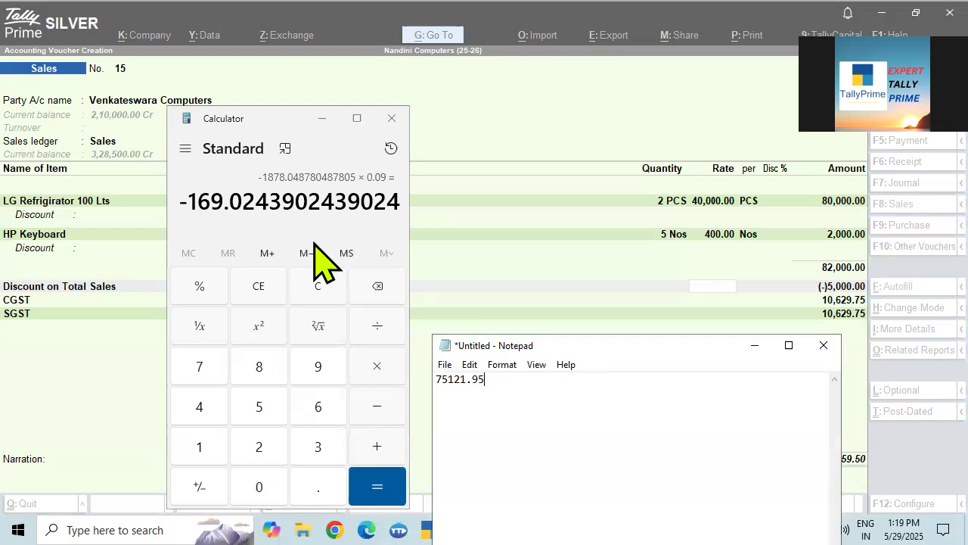
key(Return)
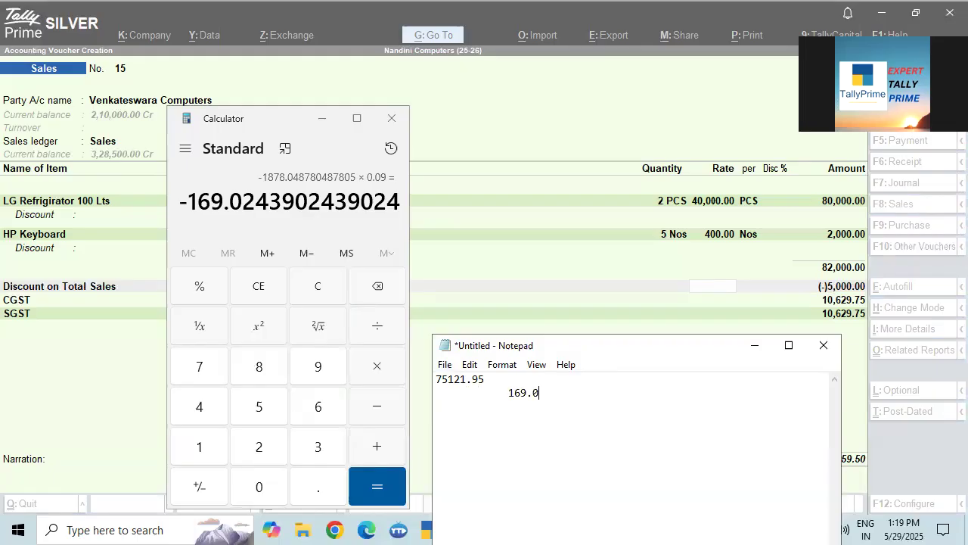
Step: Calculate 14% tax on the refrigerator's discounted value of 75121.95 in Calculator
click(339, 203)
key(Escape)
key(7)
text(5)
text(121.95)
text(*14)
text(%)
key(Return)
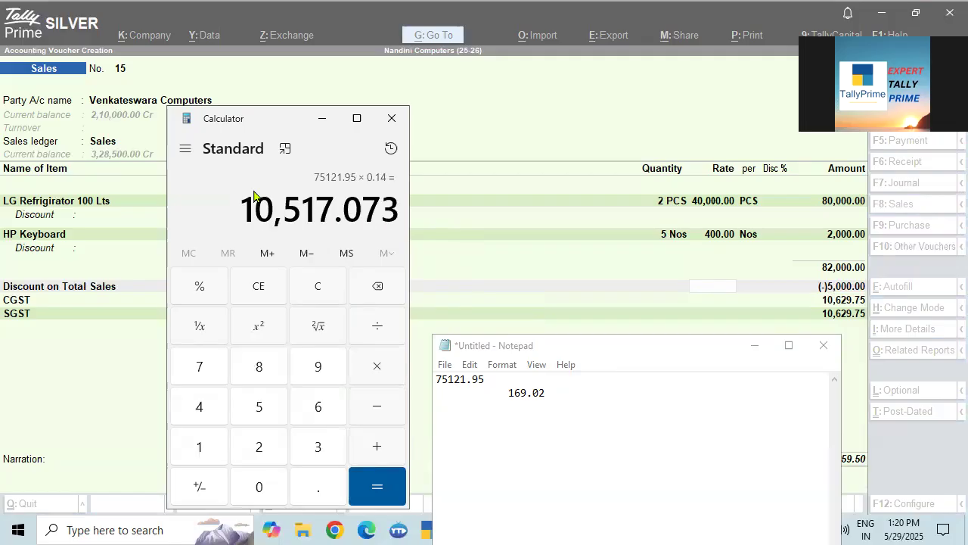
Step: Add the keyboard's tax of 169.02 to the refrigerator's calculated tax
key(plus)
text(1)
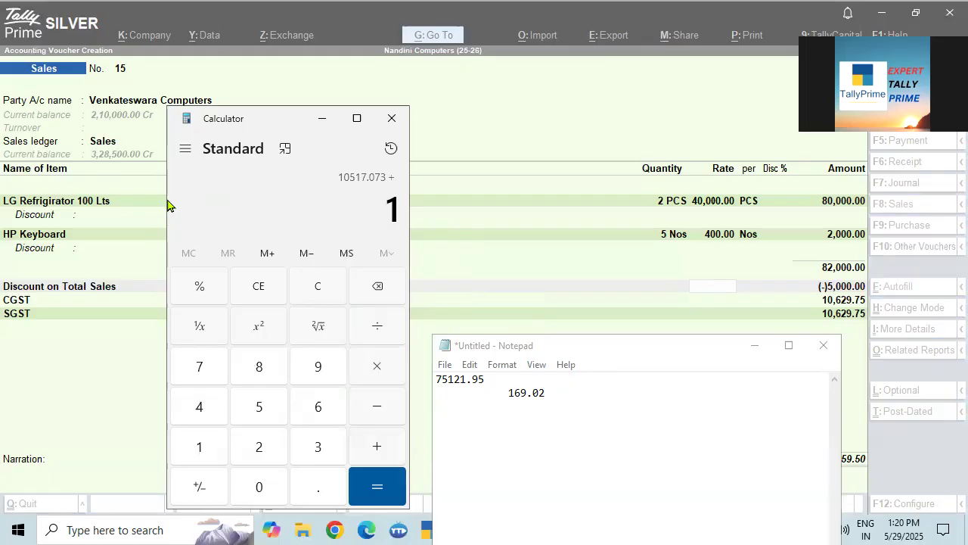
text(69.02)
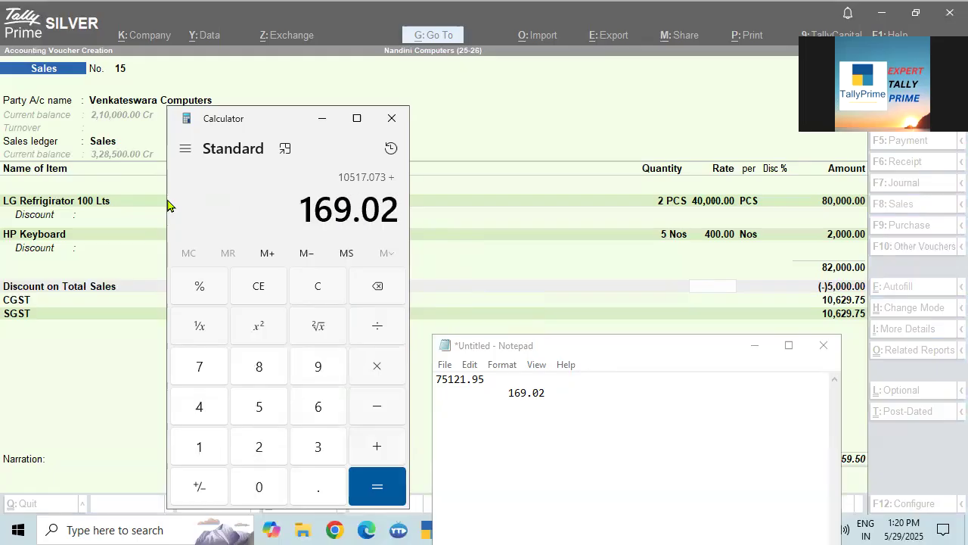
key(Return)
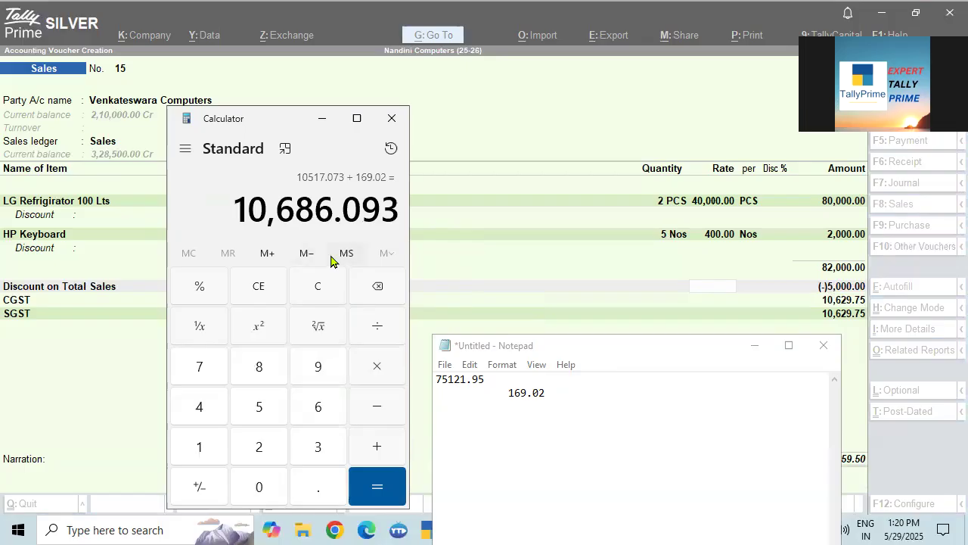
Step: Clear the calculator and erase all the notes in Notepad to restart the check
key(Escape)
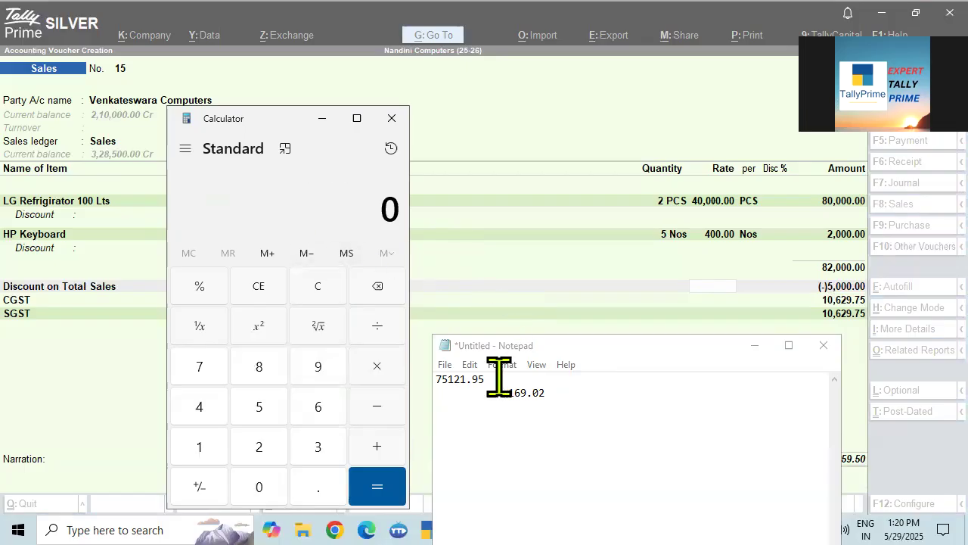
drag(433, 378, 566, 397)
key(BackSpace)
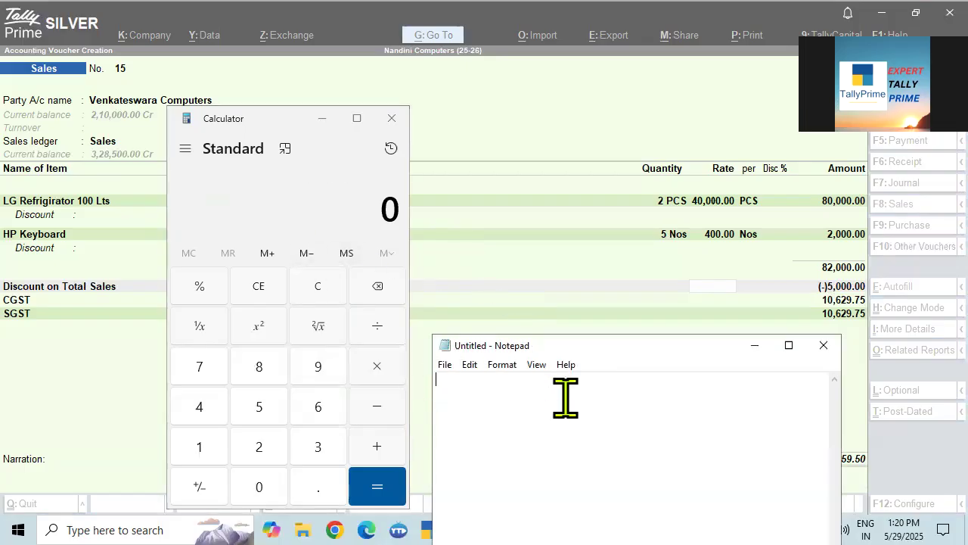
text(500)
key(BackSpace)
key(BackSpace)
key(BackSpace)
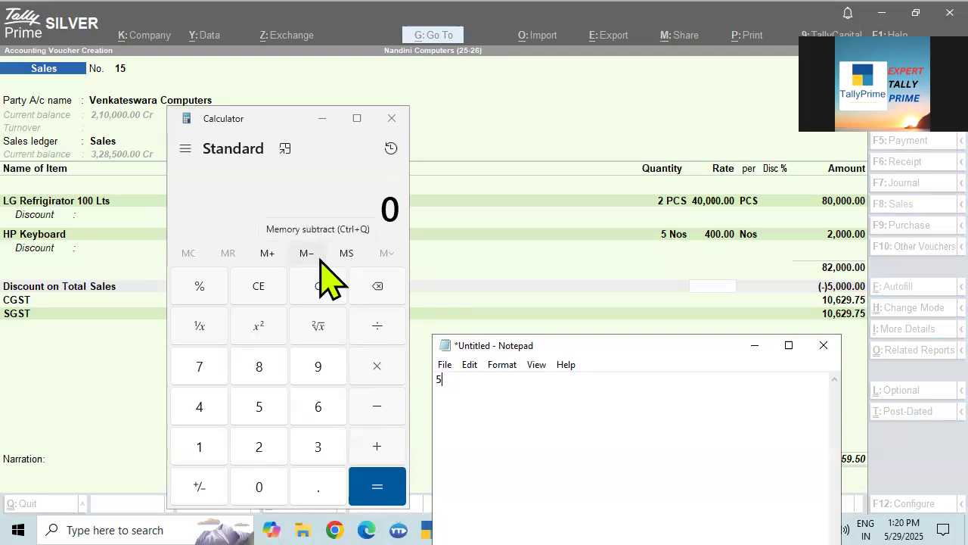
Step: In Calculator, recalculate the refrigerator's share of the discount as 5000 ÷ 82000 × 80000
click(375, 223)
text(5000)
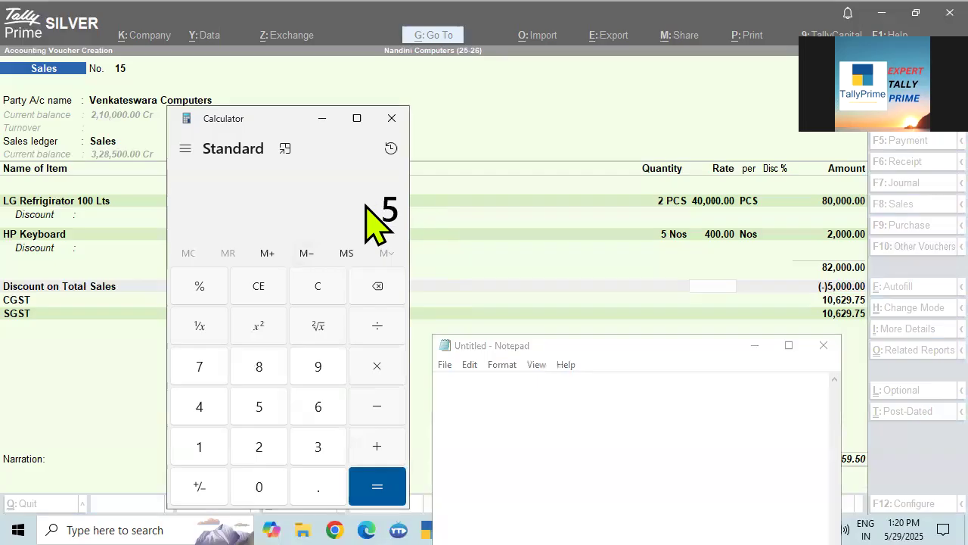
key(slash)
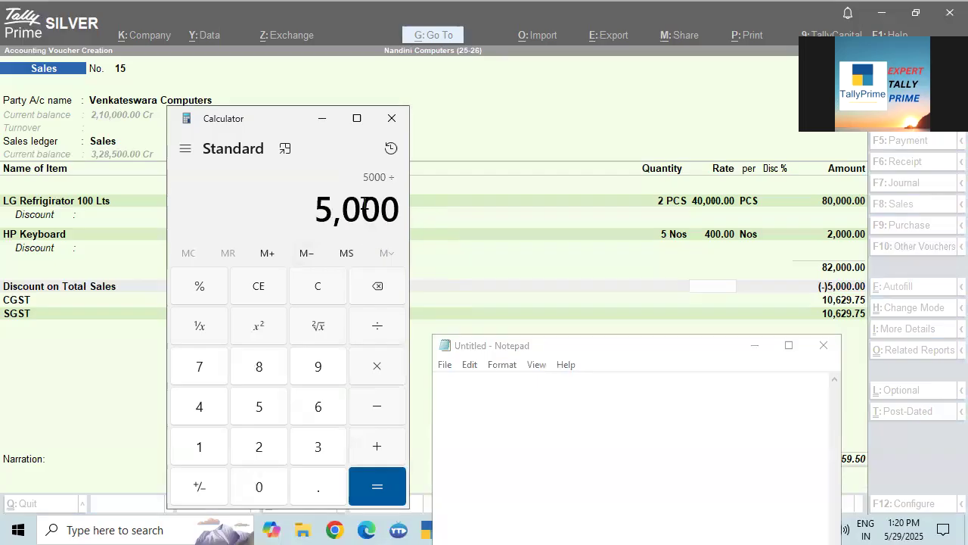
text(82000)
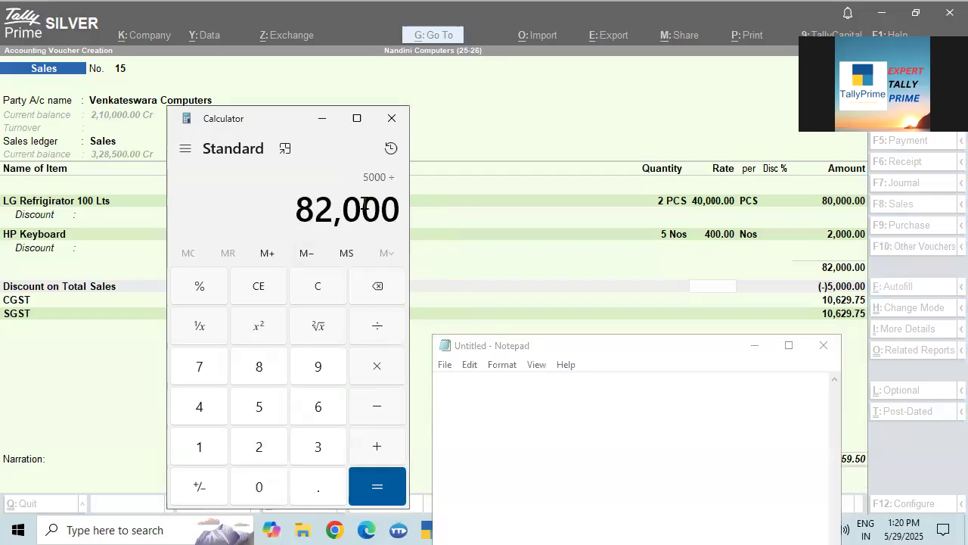
key(asterisk)
text(80000)
key(Return)
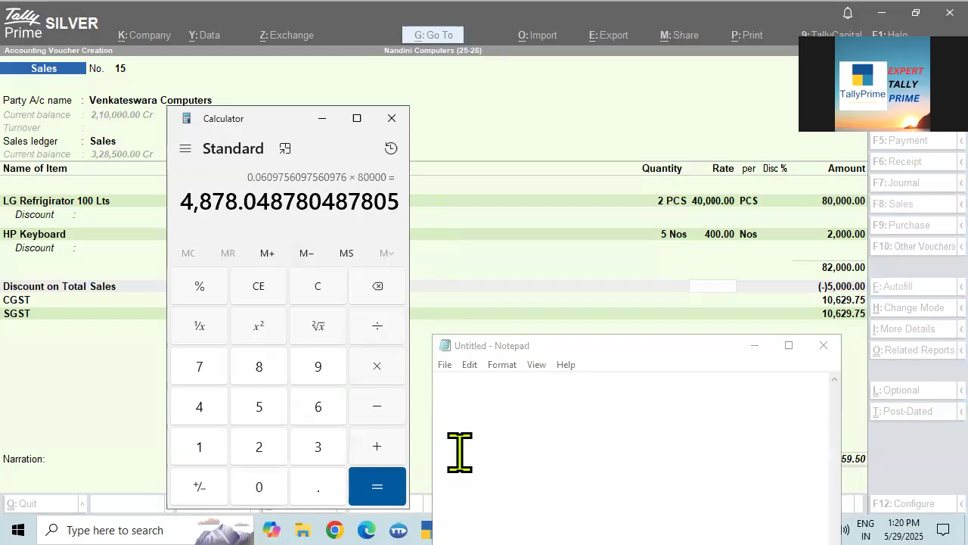
Step: Subtract 80000 from the refrigerator's discount share and note 75121.95 in Notepad
key(minus)
text(80000)
key(Return)
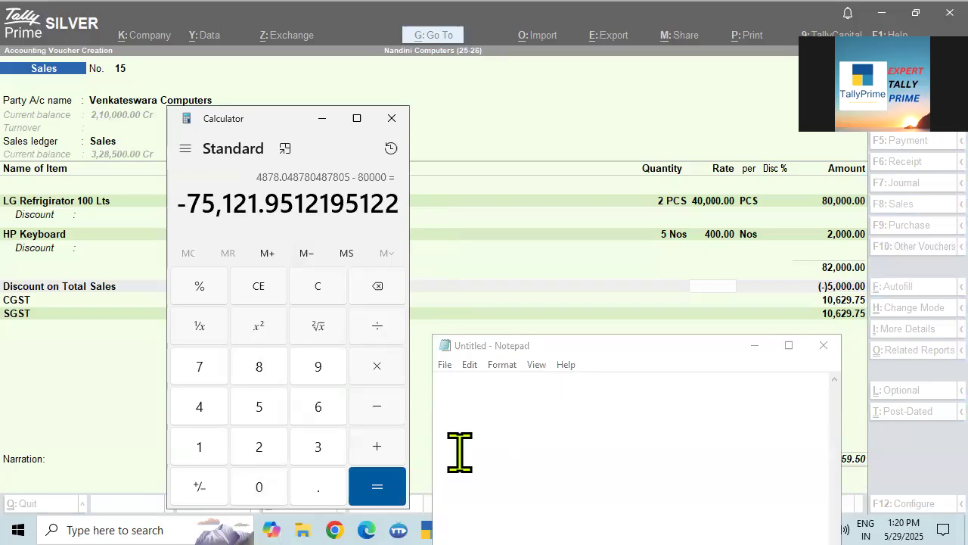
click(459, 452)
text(75121.95)
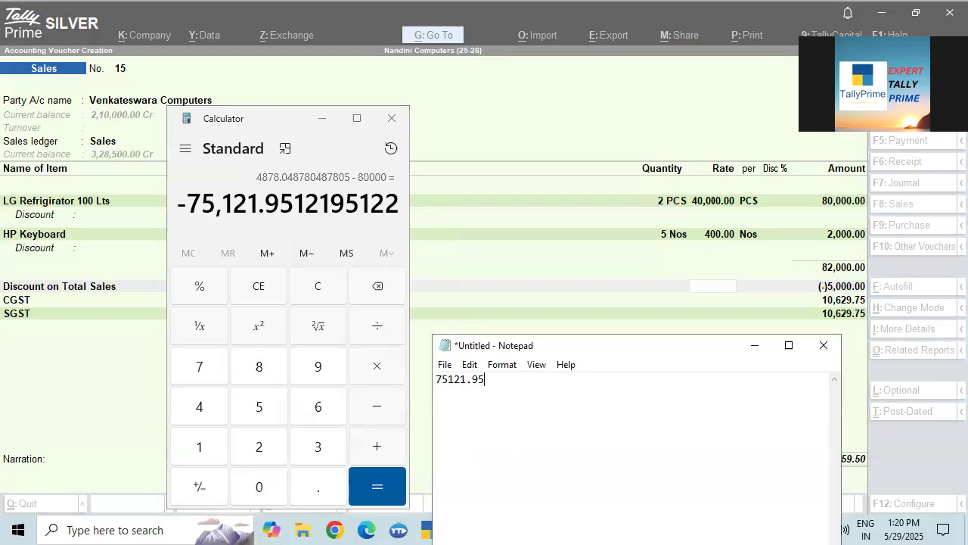
Step: Clear the calculator and recalculate the keyboard's share of the discount as 5000 ÷ 82000 × 2000
click(400, 206)
key(Escape)
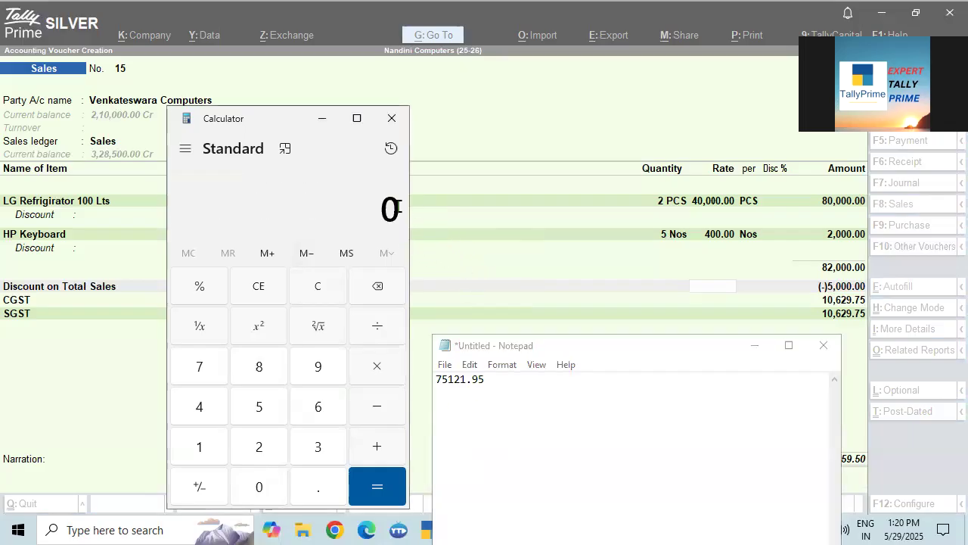
text(5000)
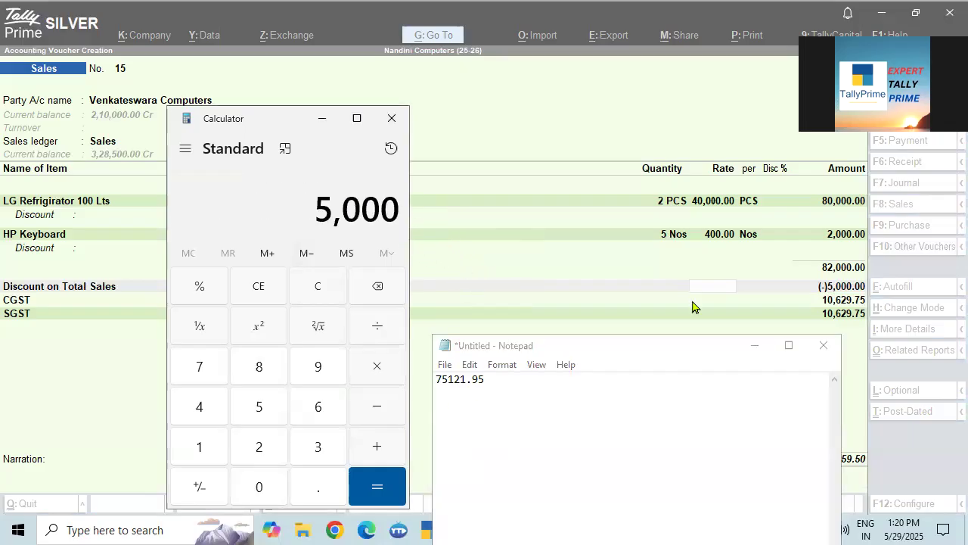
key(slash)
text(82000)
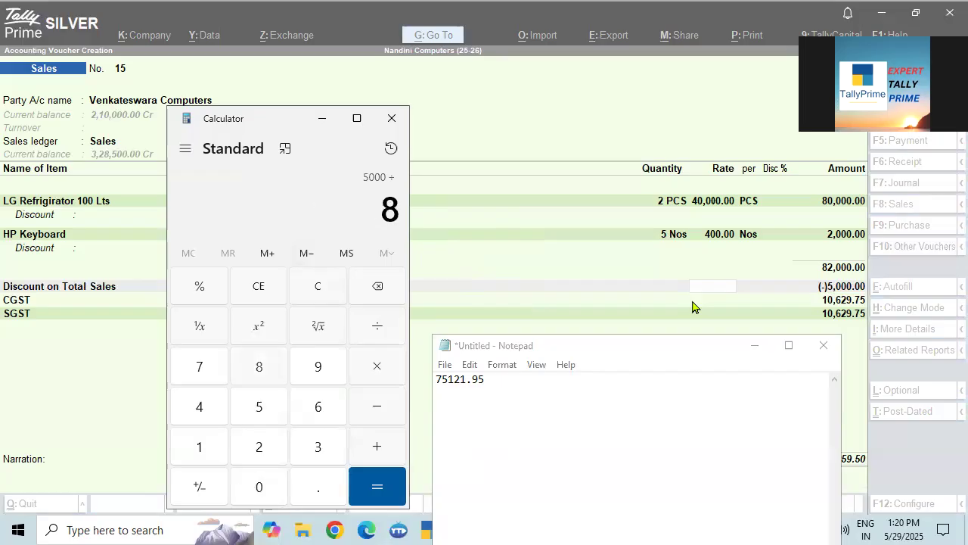
key(asterisk)
text(5)
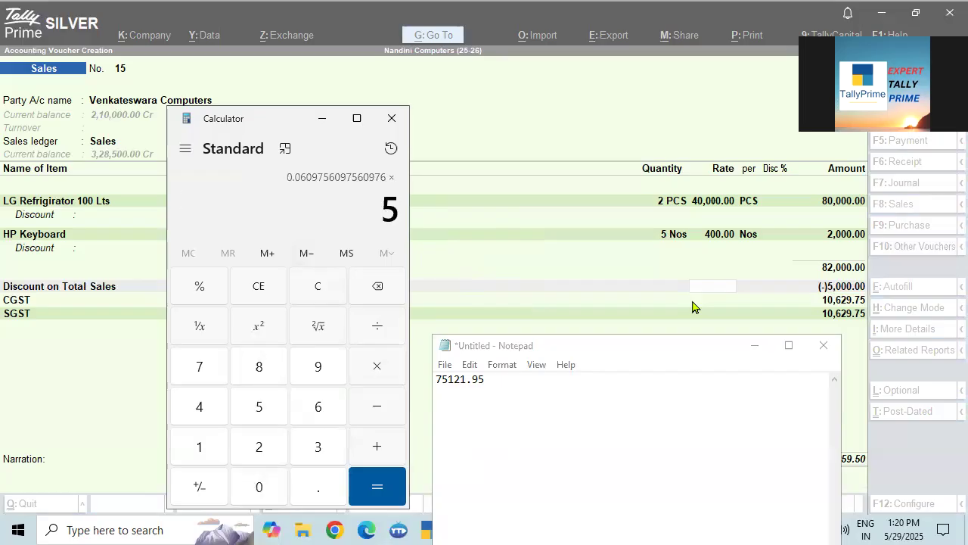
key(BackSpace)
text(2000)
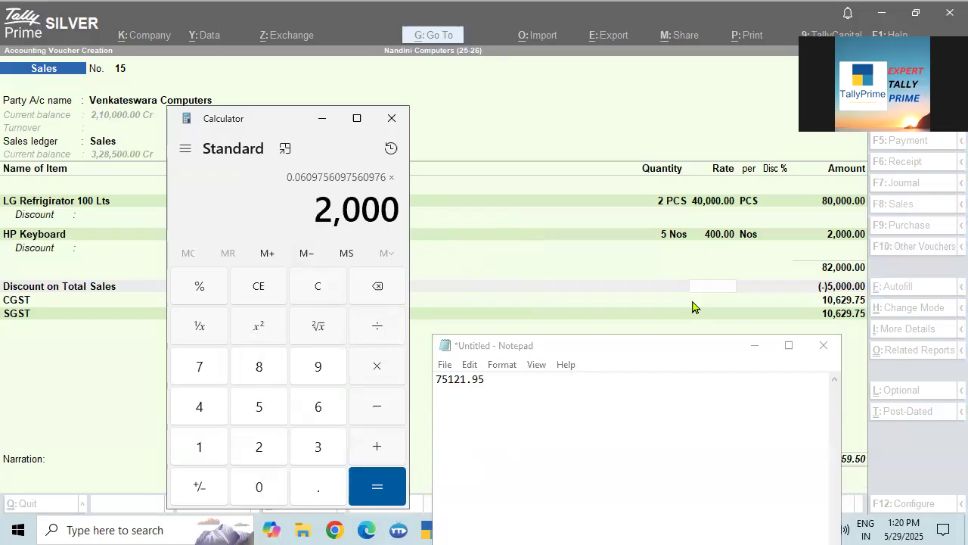
key(Return)
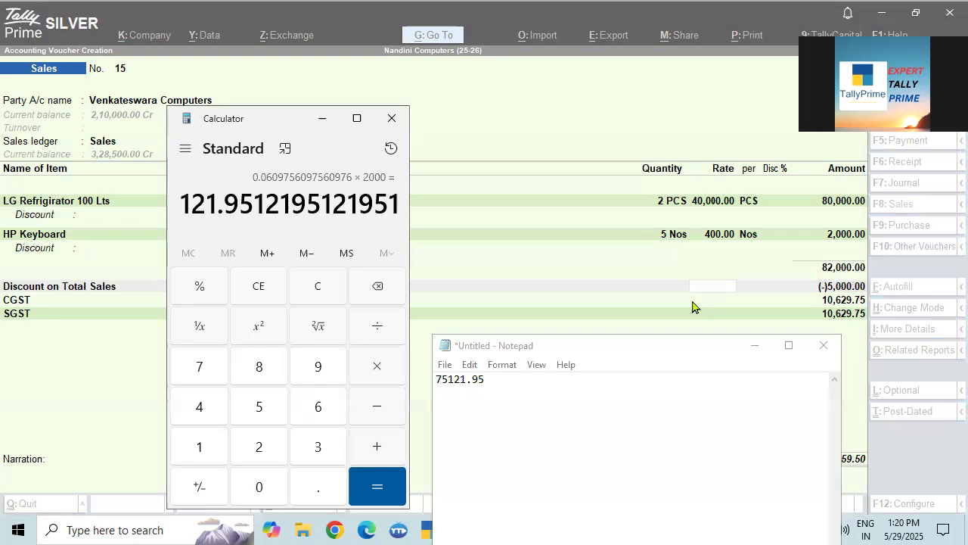
Step: Subtract 2000 from the keyboard's discount share to get its discounted value, and switch to Notepad
key(minus)
text(2000)
key(Return)
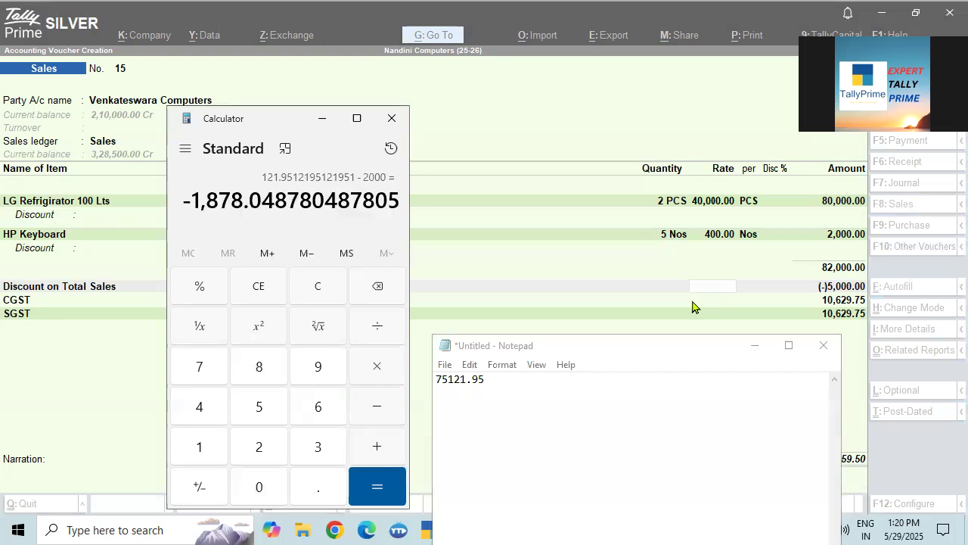
click(532, 393)
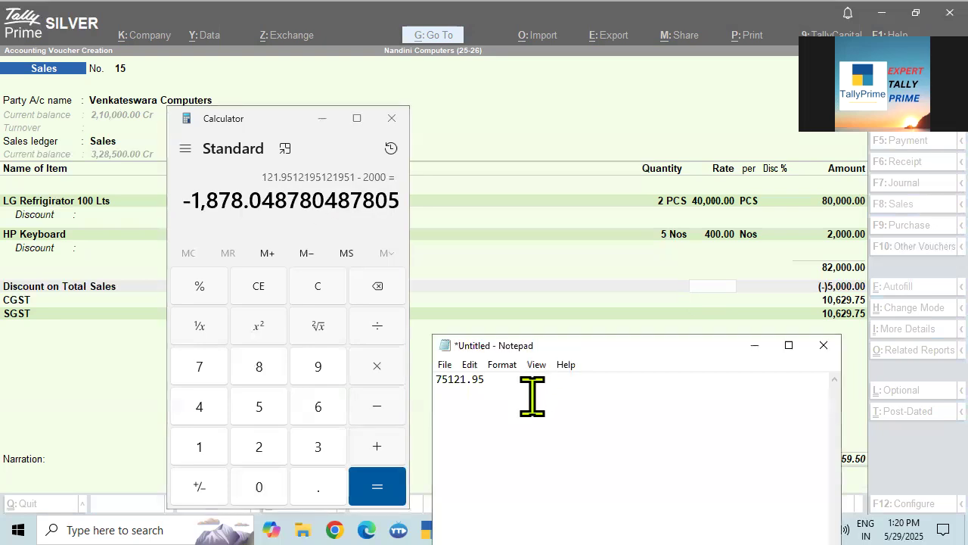
Step: Note the keyboard's discounted value, 1878.05, below 75121.95 in Notepad and clear the calculator
key(Return)
text(1878.05)
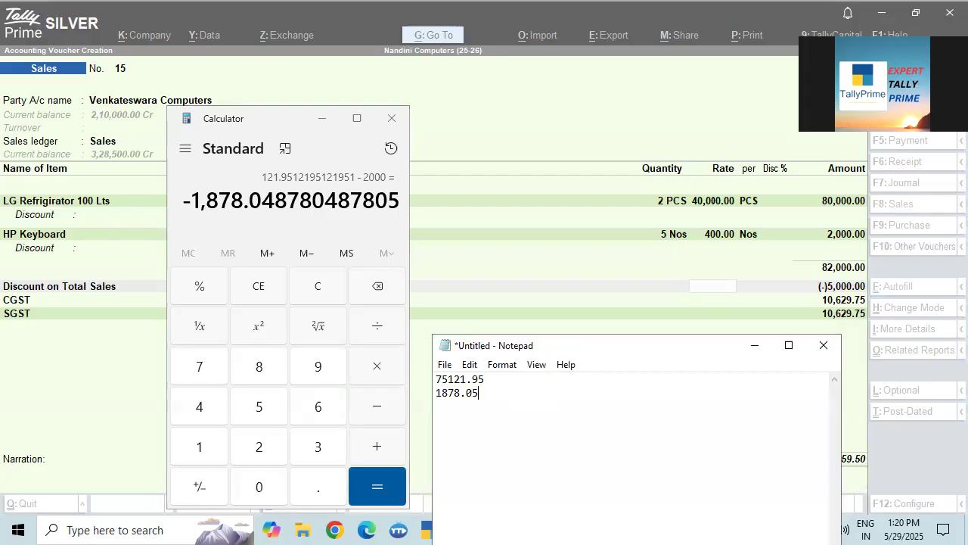
click(297, 212)
key(Escape)
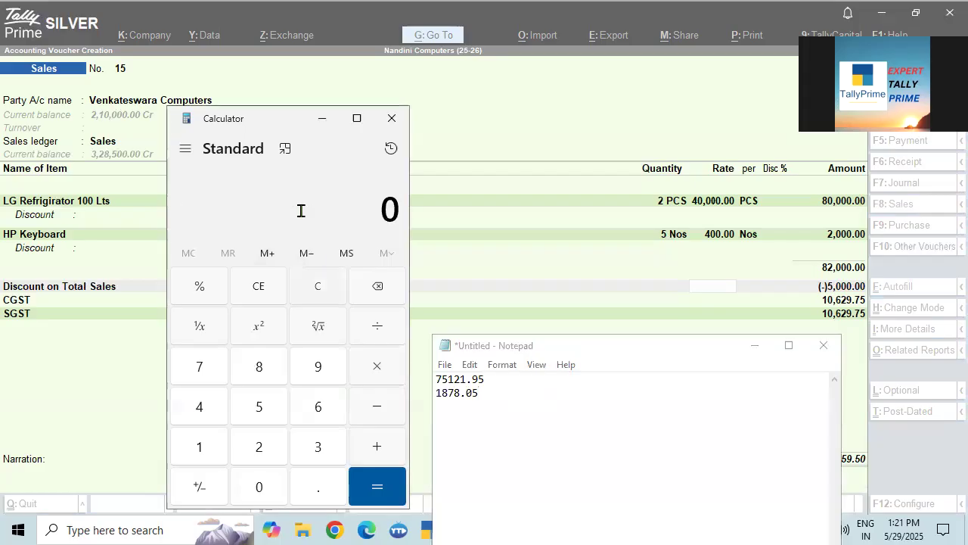
Step: In Calculator, compute the refrigerator's tax on its discounted value as 75121.95 × 14%
click(505, 382)
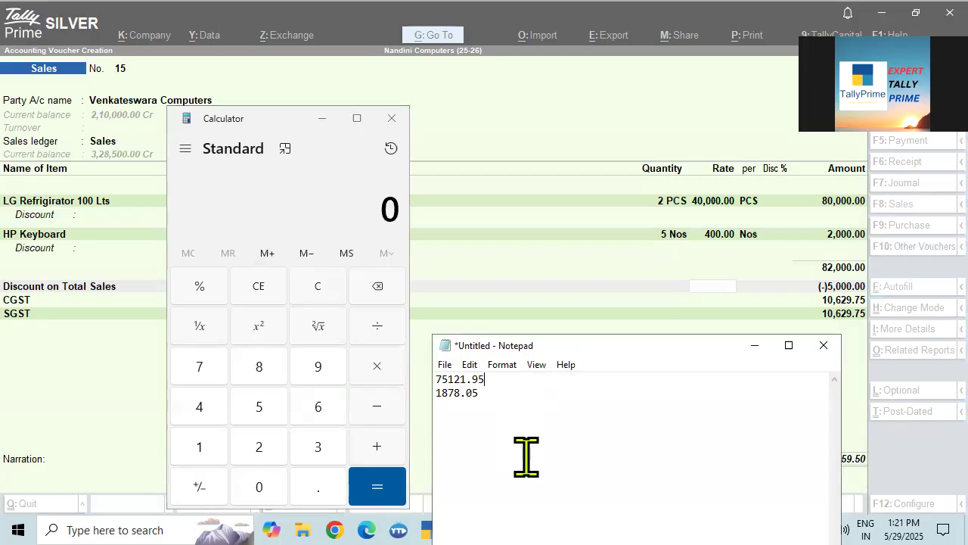
text(75)
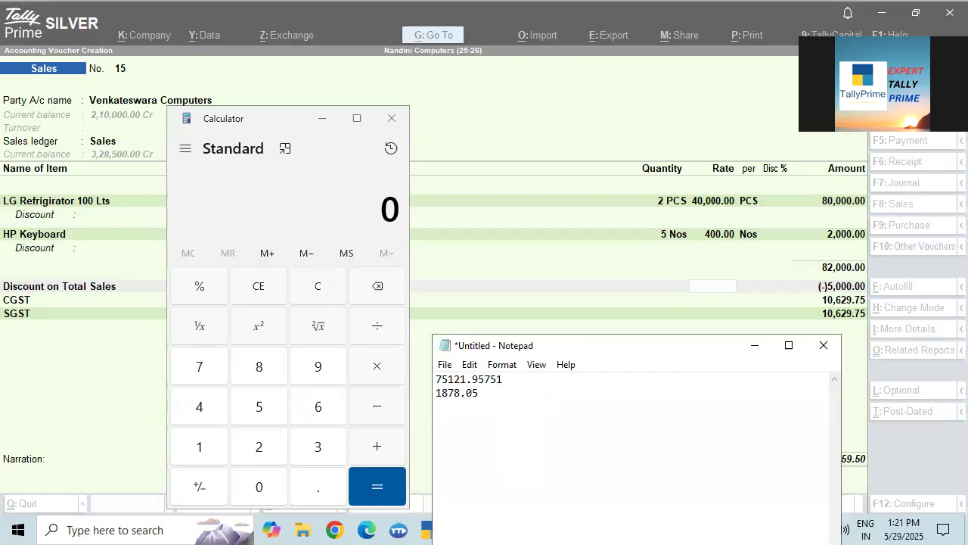
key(BackSpace)
click(306, 216)
text(75)
text(121.95)
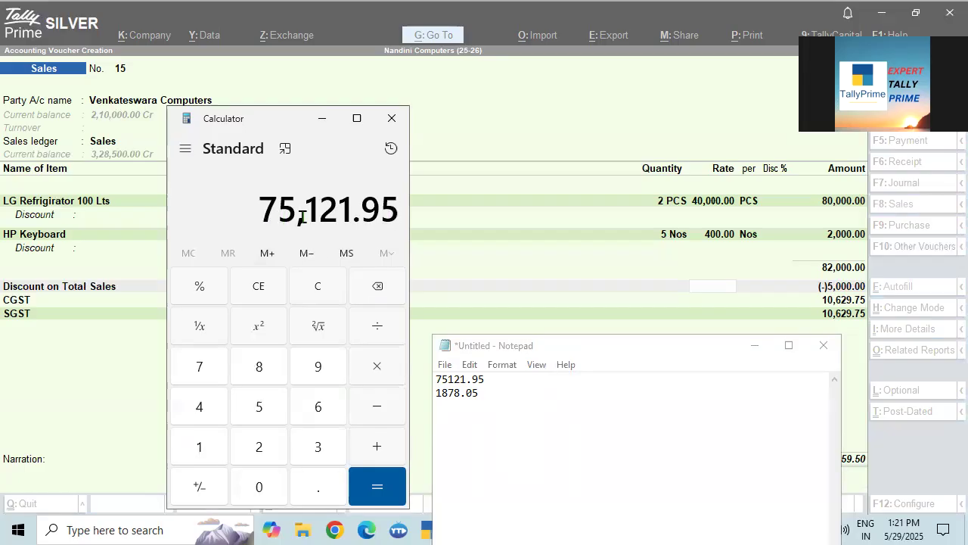
key(asterisk)
text(14)
key(percent)
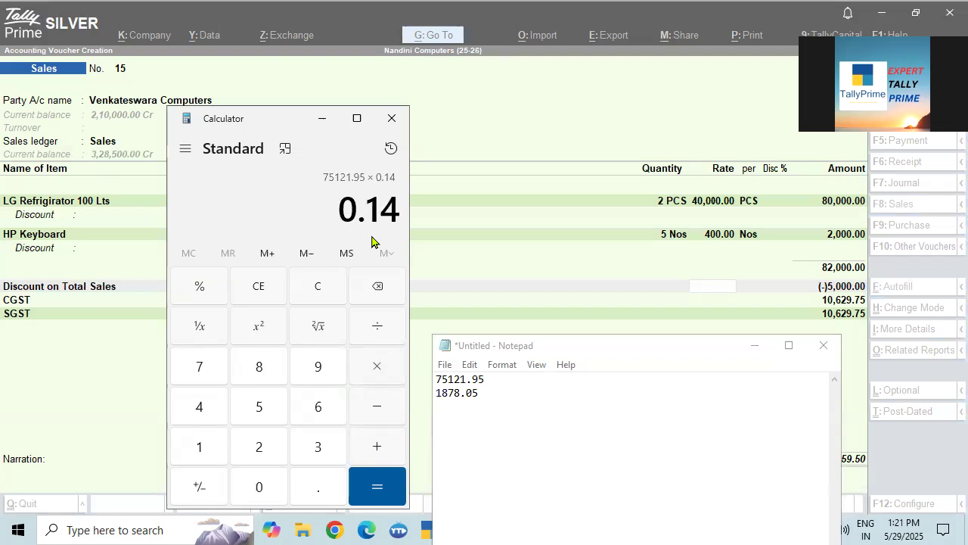
key(Return)
Step: Note the refrigerator's tax amount, 10517.07, beside 75121.95 in Notepad
click(538, 378)
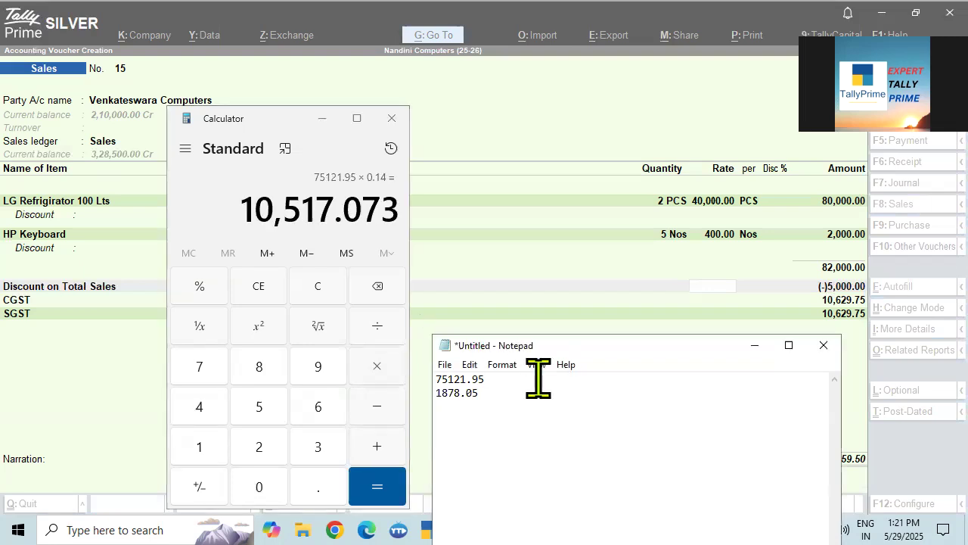
text(1051)
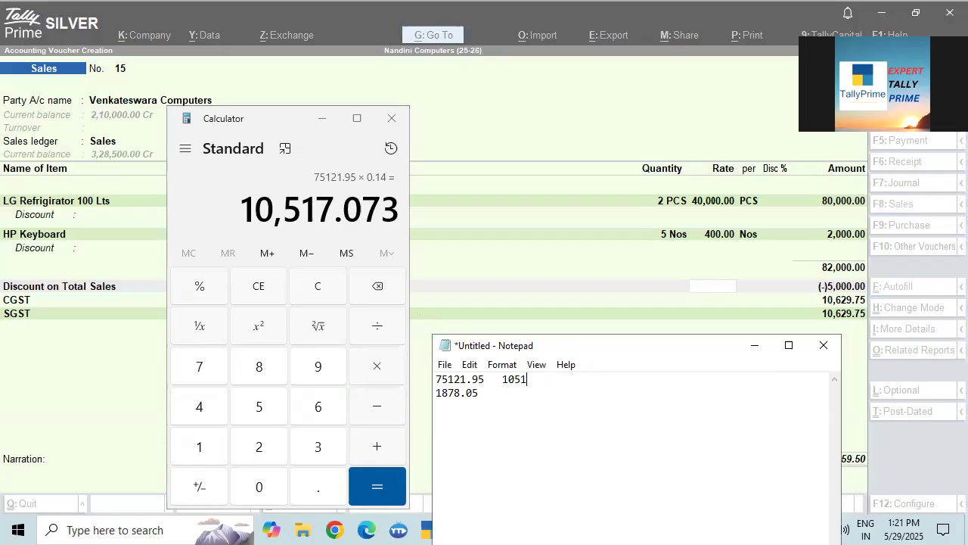
text(7.07)
Step: Compute the keyboard's tax as 1878.05 × 9% in Calculator and note 169.02 beside its value in Notepad
click(359, 220)
key(Escape)
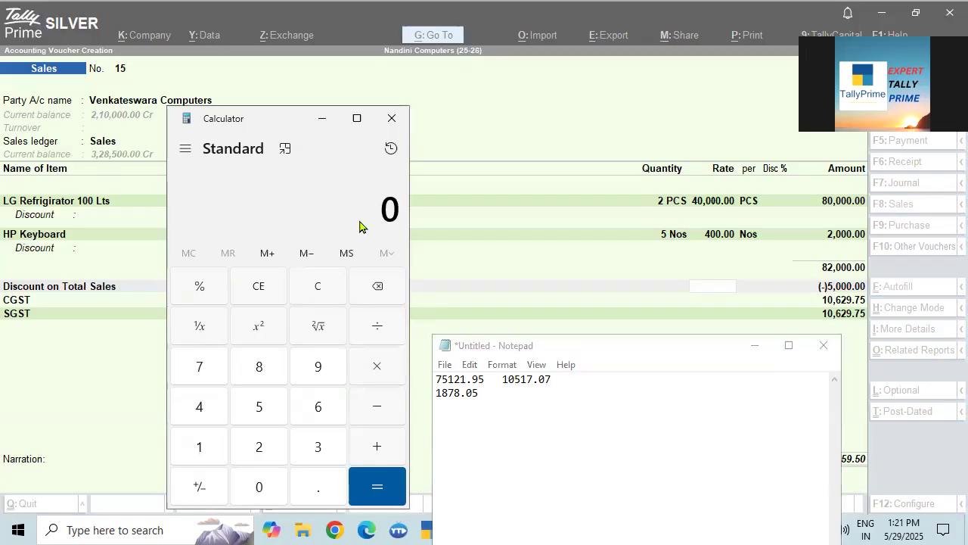
text(187)
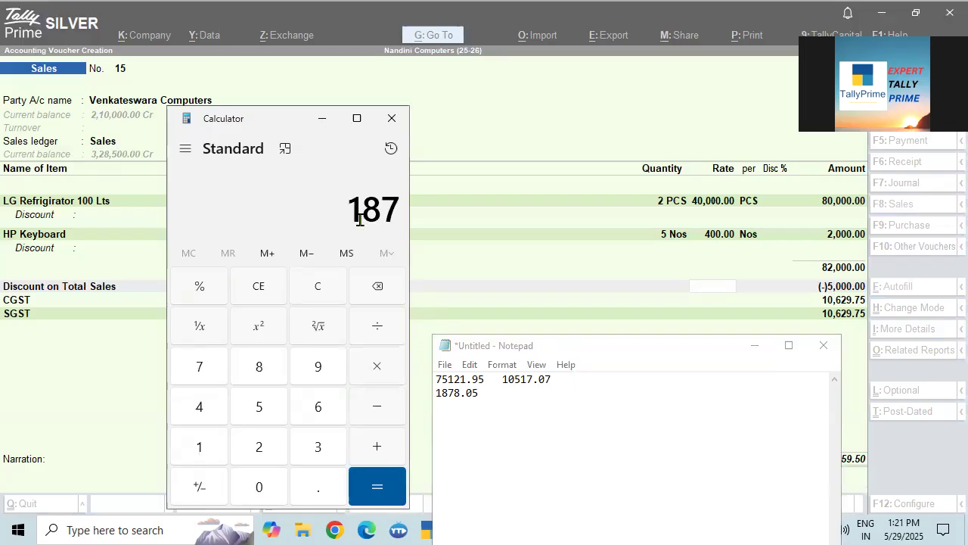
text(8.05*9)
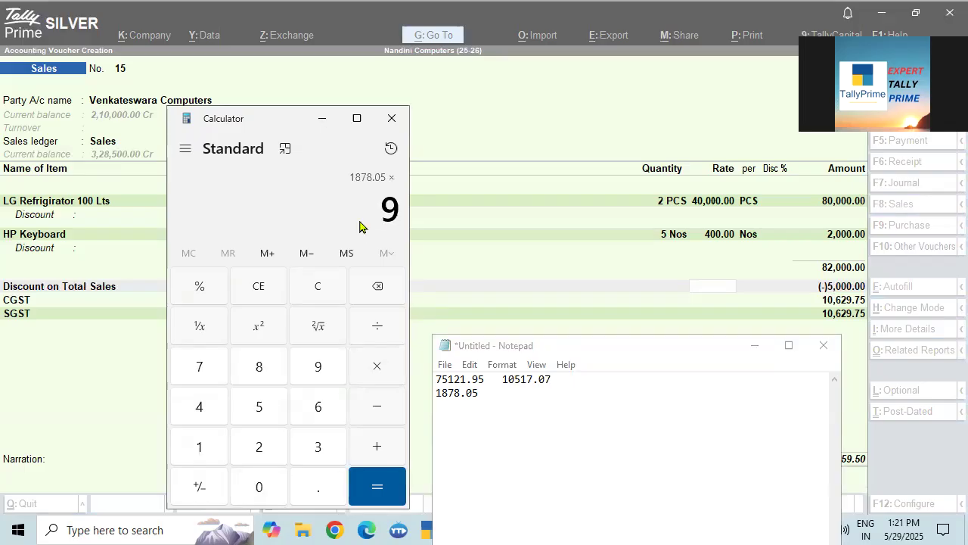
key(Return)
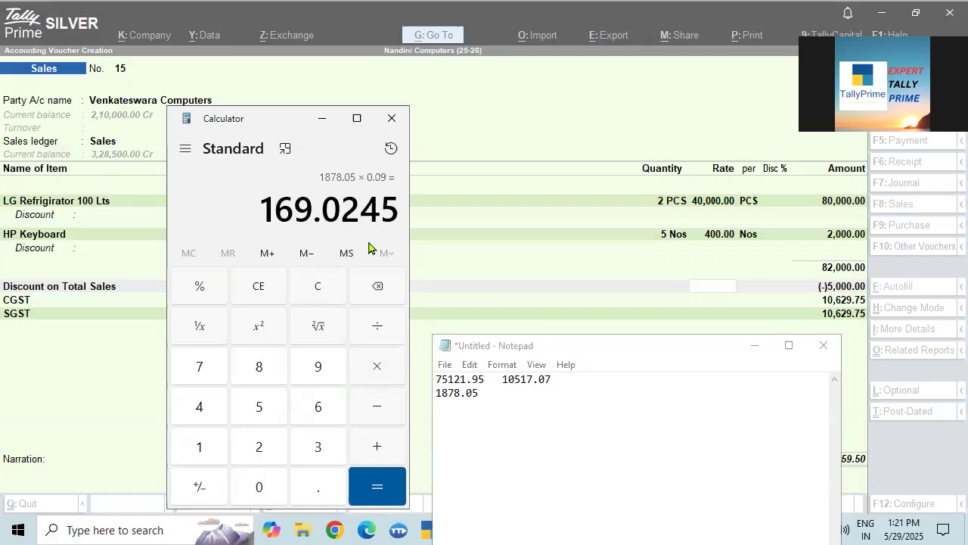
click(497, 383)
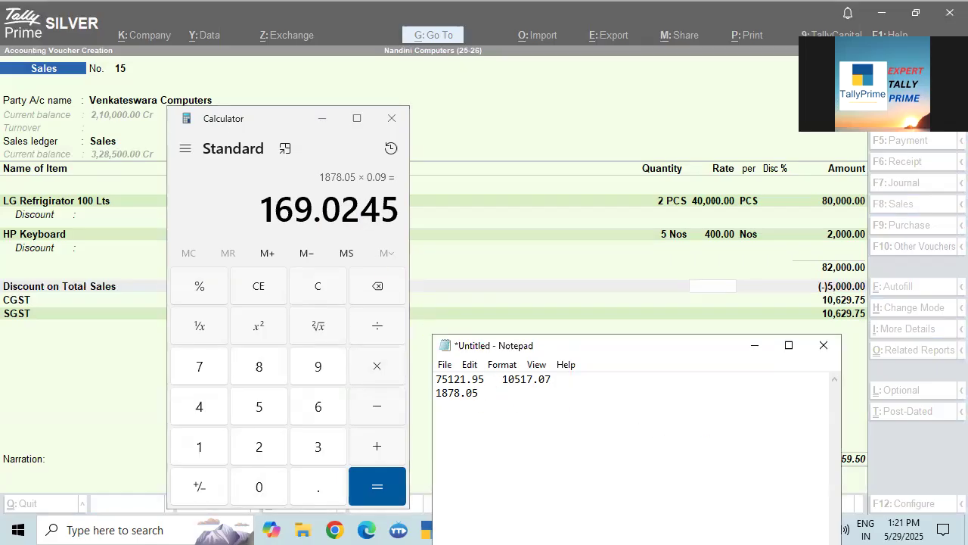
text(169.)
Step: Clear the calculator and add the two noted tax amounts, 169.02 + 10517.07
click(221, 208)
key(Escape)
text(19)
key(BackSpace)
text(69.02 + )
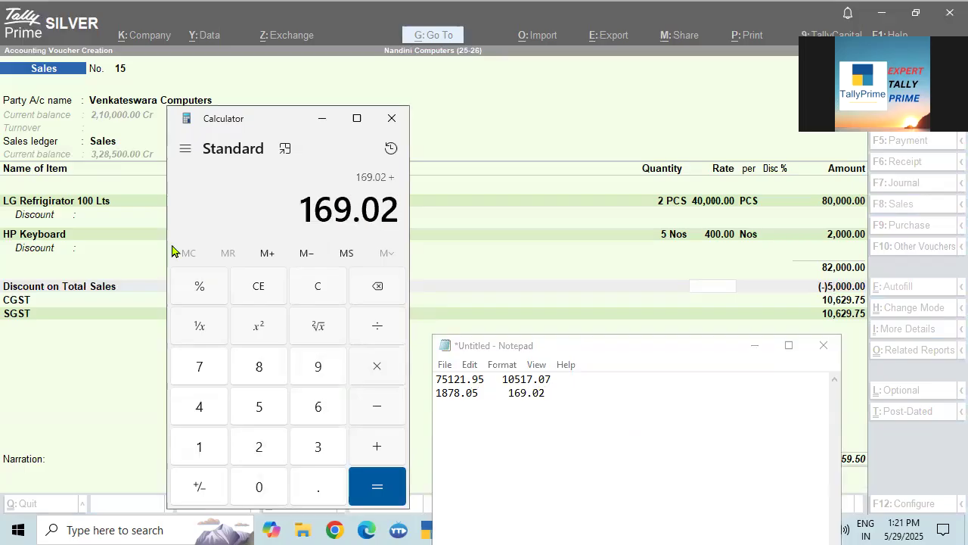
text(10,517.)
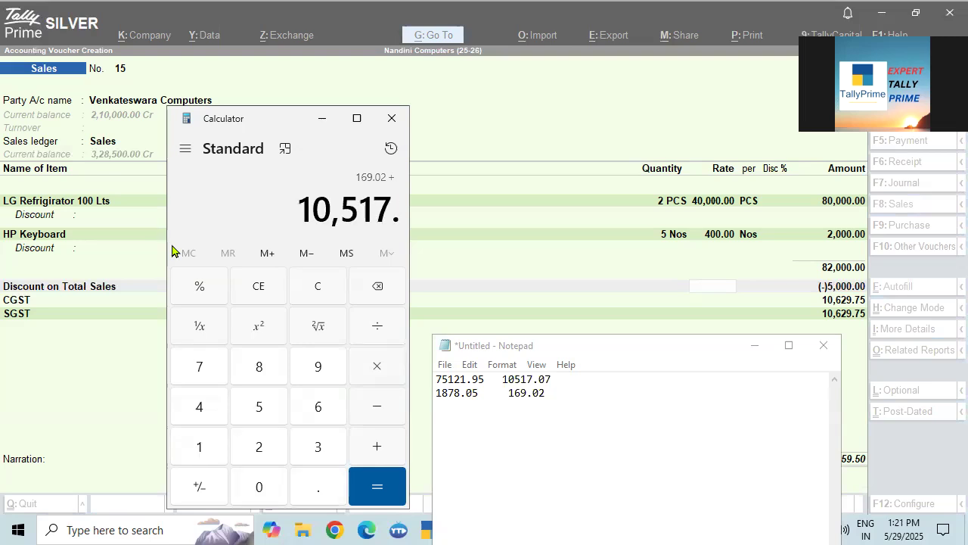
text(07 =)
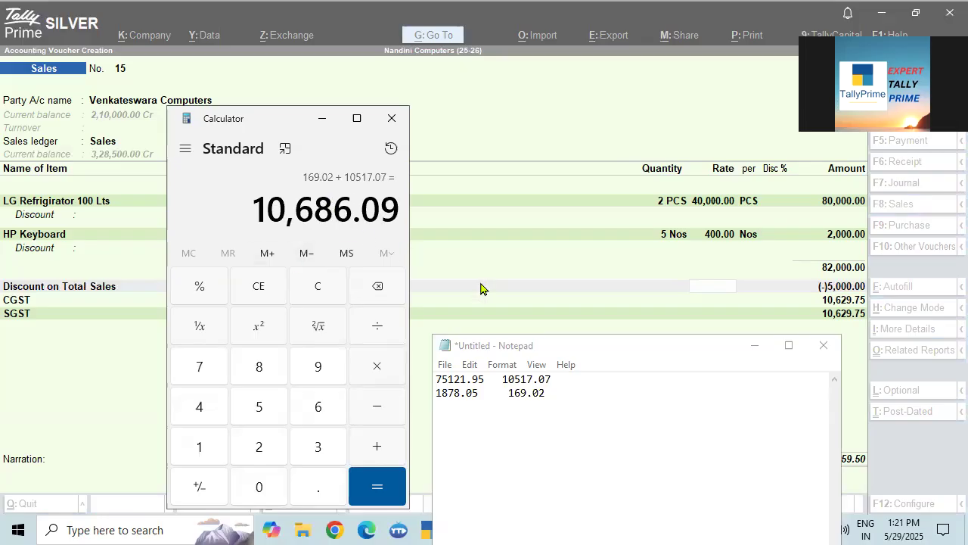
Step: Close Calculator and close Notepad without saving the notes
click(392, 118)
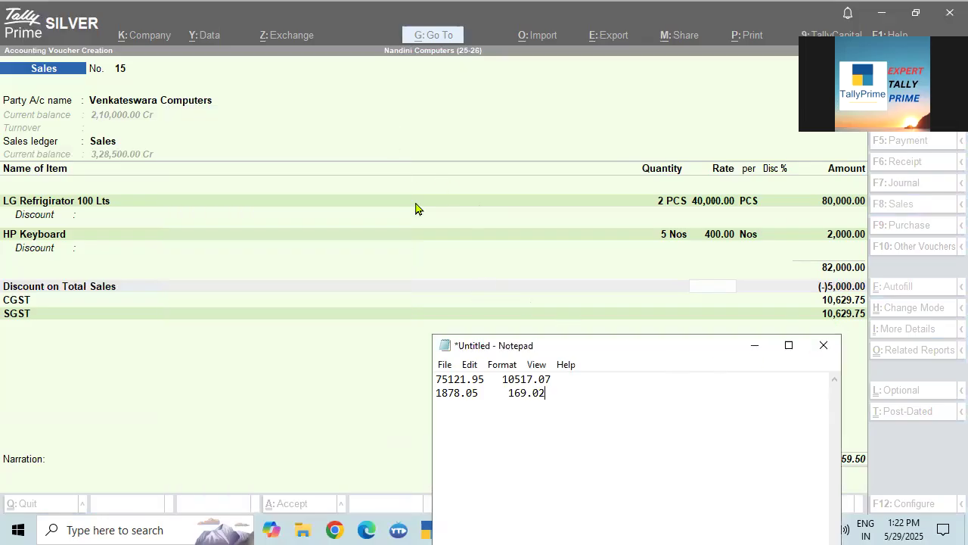
click(824, 345)
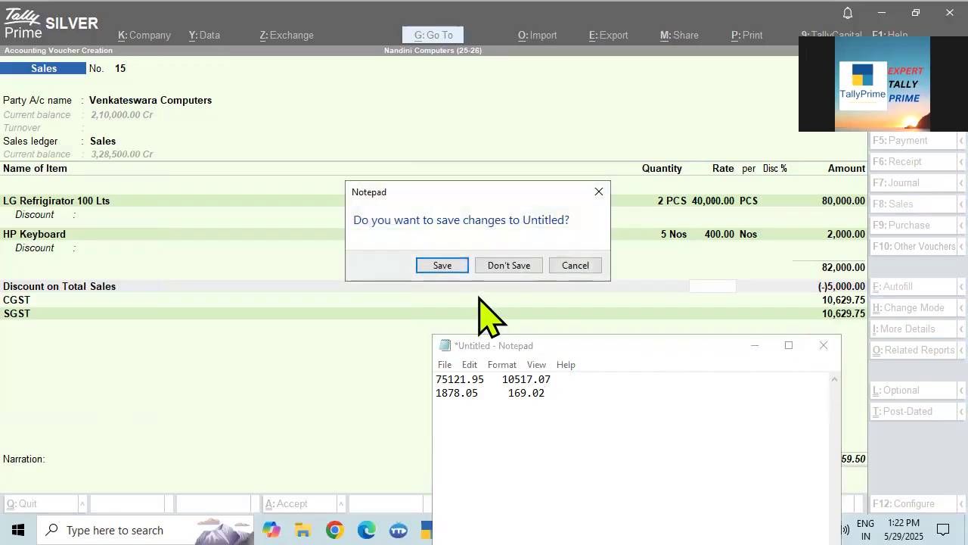
click(501, 267)
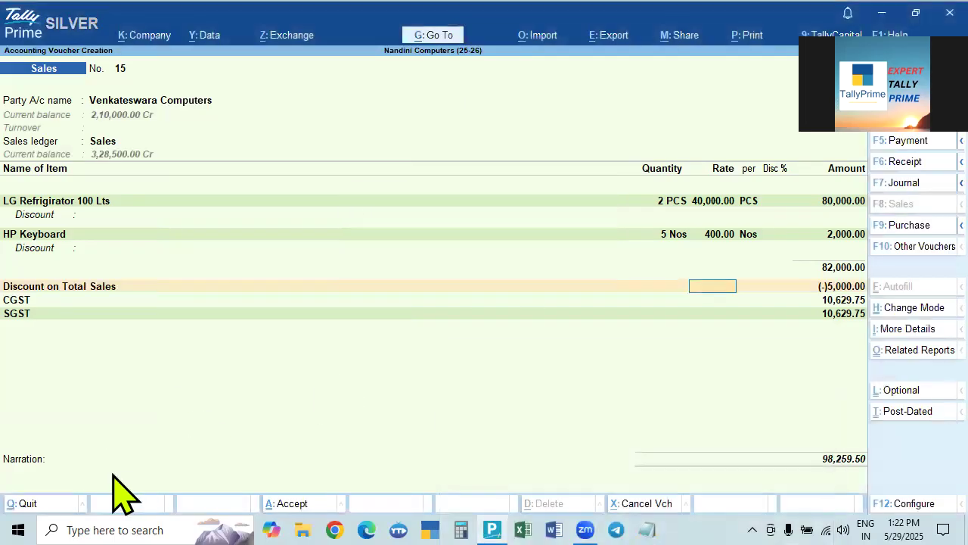
Step: Open the voucher's detailed GST tax analysis and check the refrigerator's CGST in Calculator as 75121.95 × 14%
key(ctrl+o)
key(alt+F5)
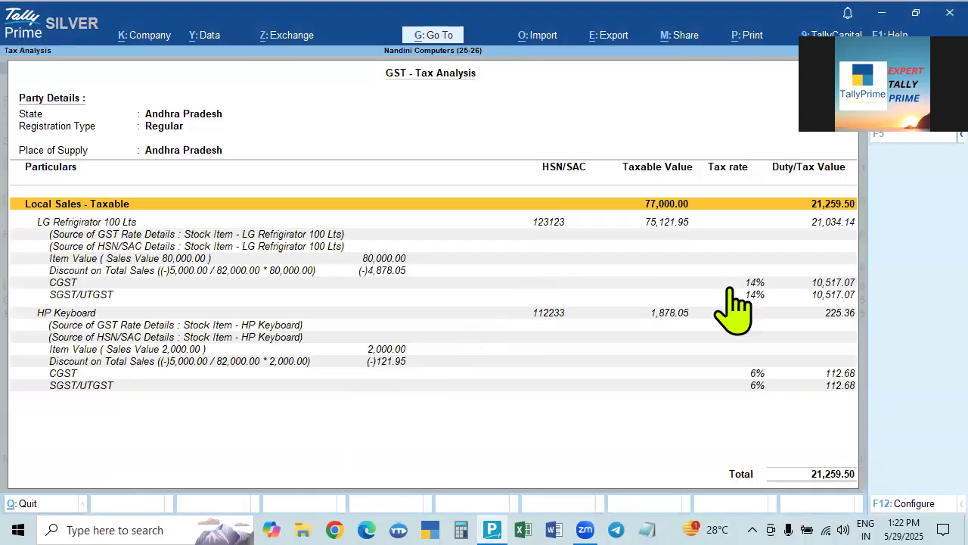
click(461, 529)
text(75121.95)
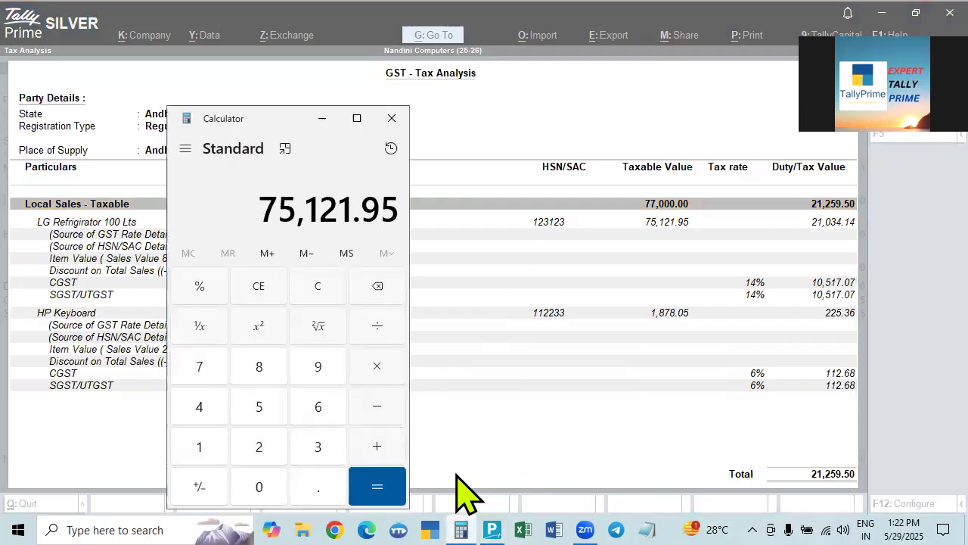
text(*14%)
key(Return)
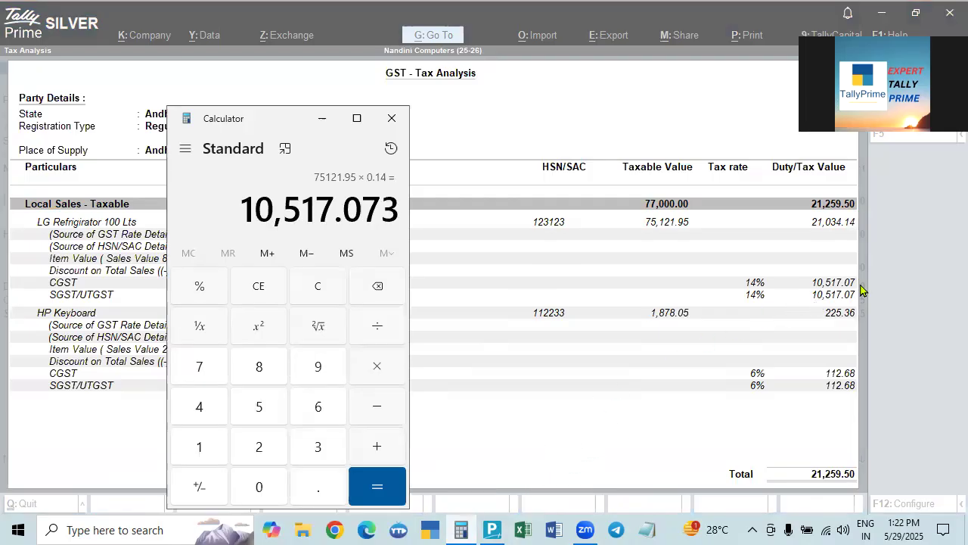
Step: Clear the calculator and check the keyboard's CGST as 1878.05 × 6%
key(Escape)
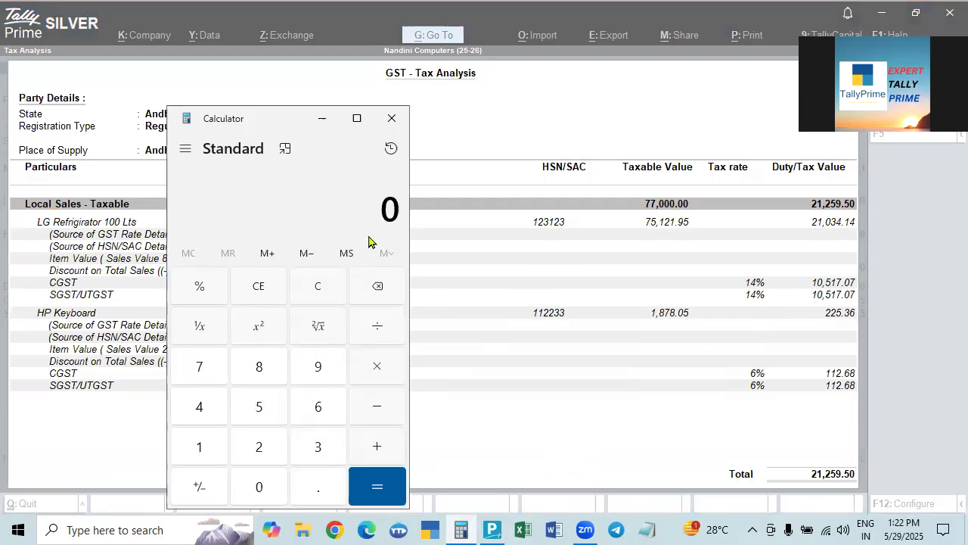
text(187)
text(8.05)
text(*9)
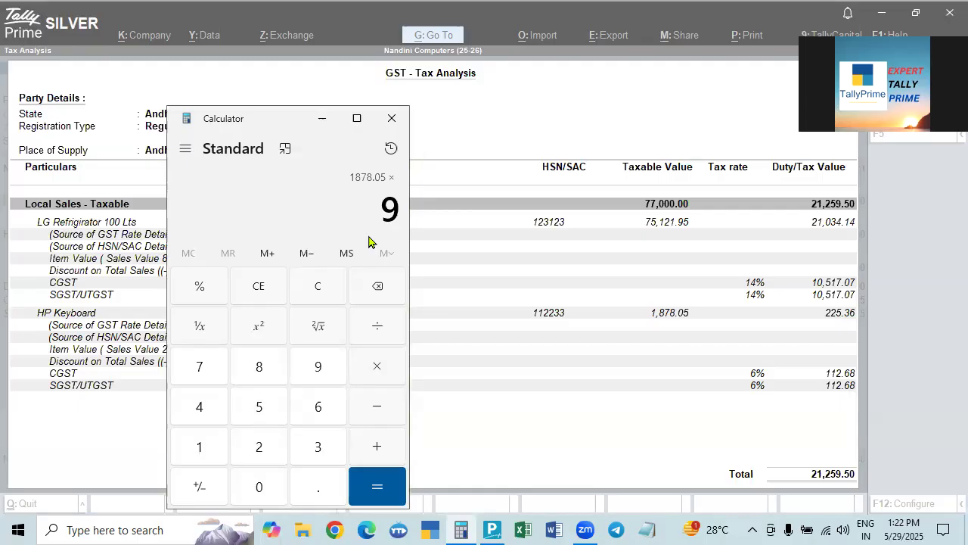
key(BackSpace)
text(6%)
key(Return)
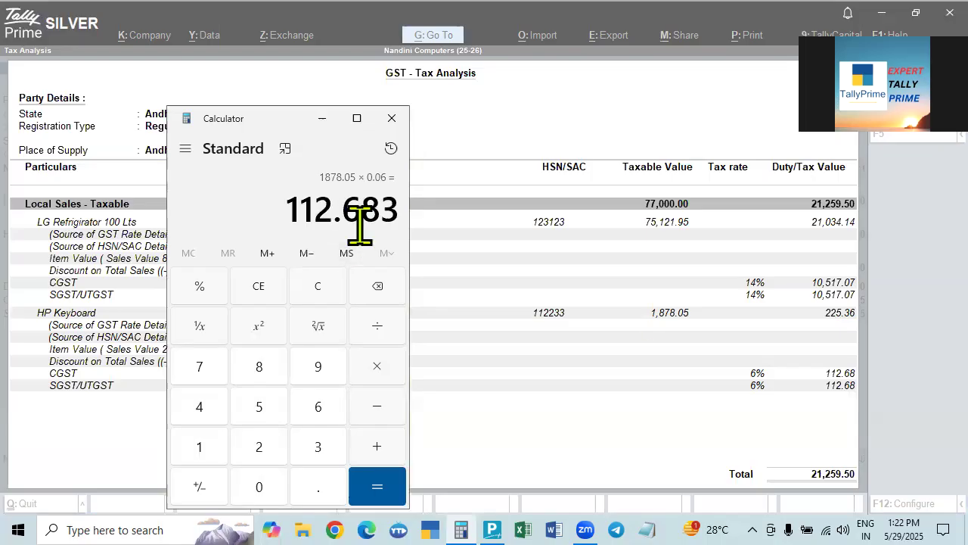
Step: Add the CGST amounts of the keyboard and the refrigerator as 112.68 + 10517.07
text(116)
key(Escape)
text(112.69)
key(BackSpace)
text(8+)
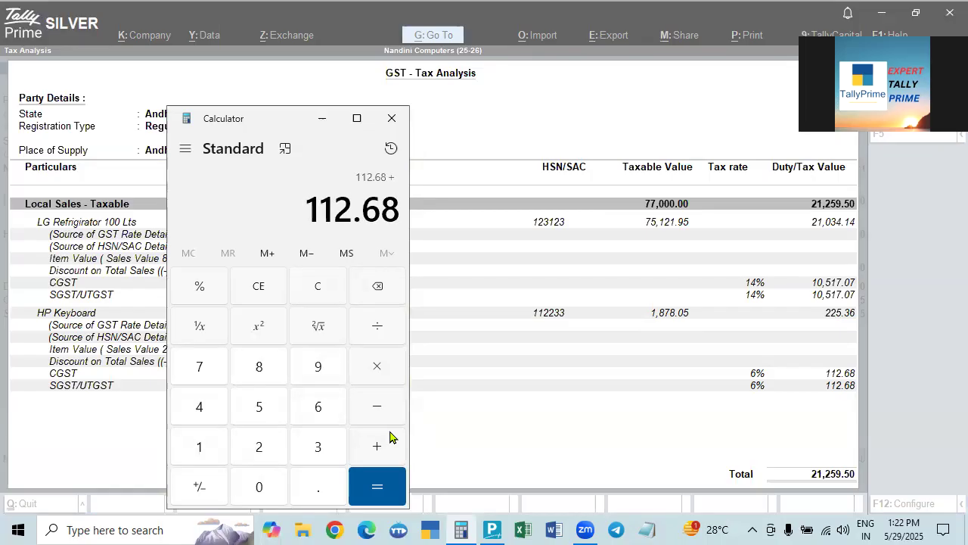
text(10)
text(517.07)
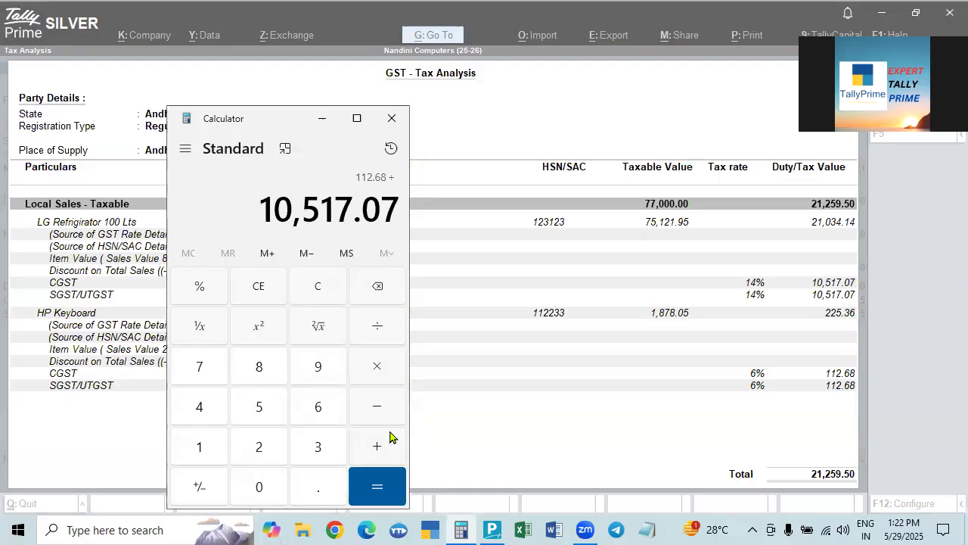
key(Return)
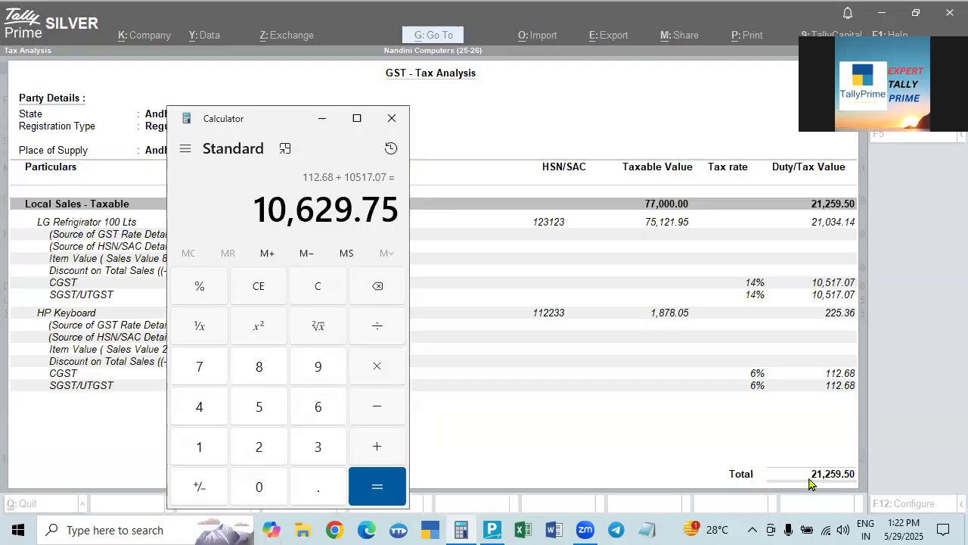
Step: Return to the sales voucher, compare its CGST and SGST amounts with the sum in Calculator, and close Calculator
click(931, 336)
key(Escape)
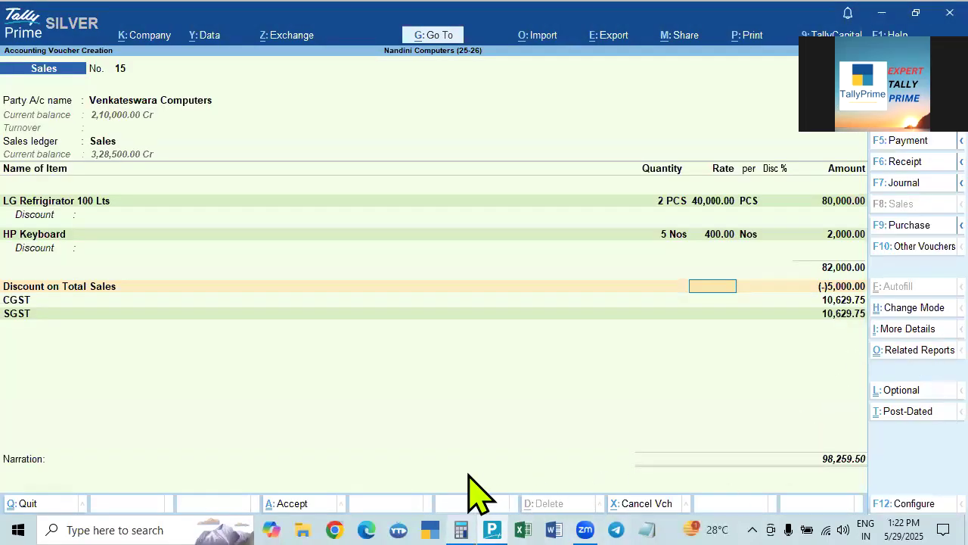
click(461, 530)
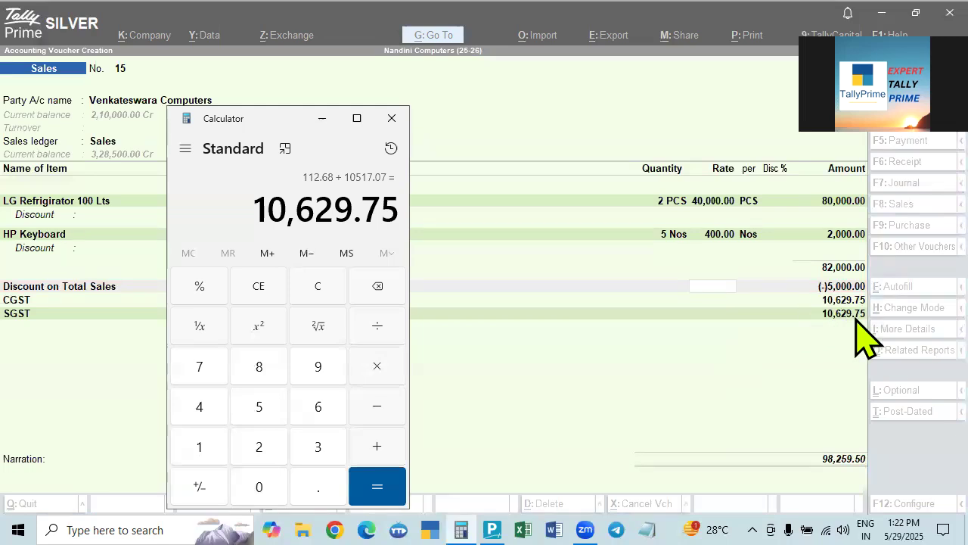
click(391, 118)
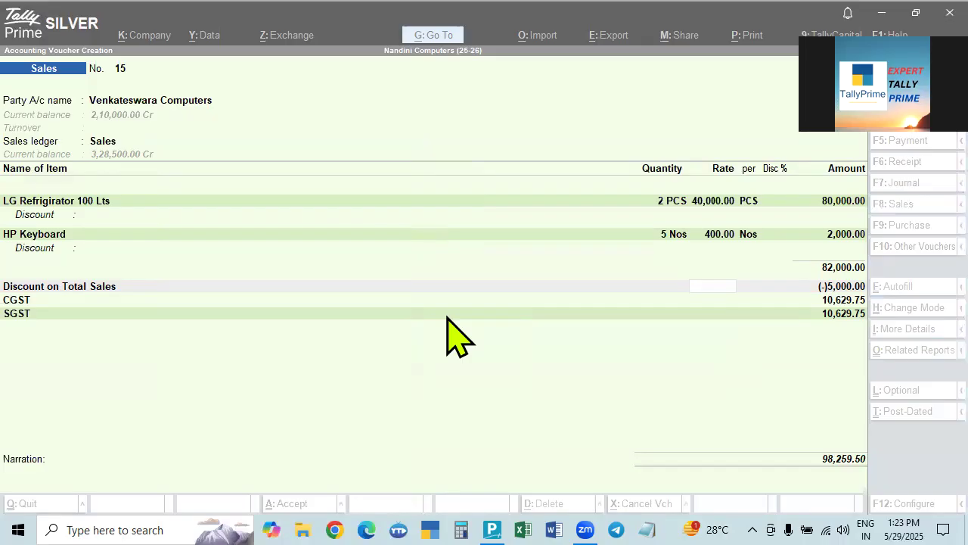
Step: Complete the sales voucher with the bill-wise New Ref 15 for 98,259.50 Dr and accept it
click(468, 281)
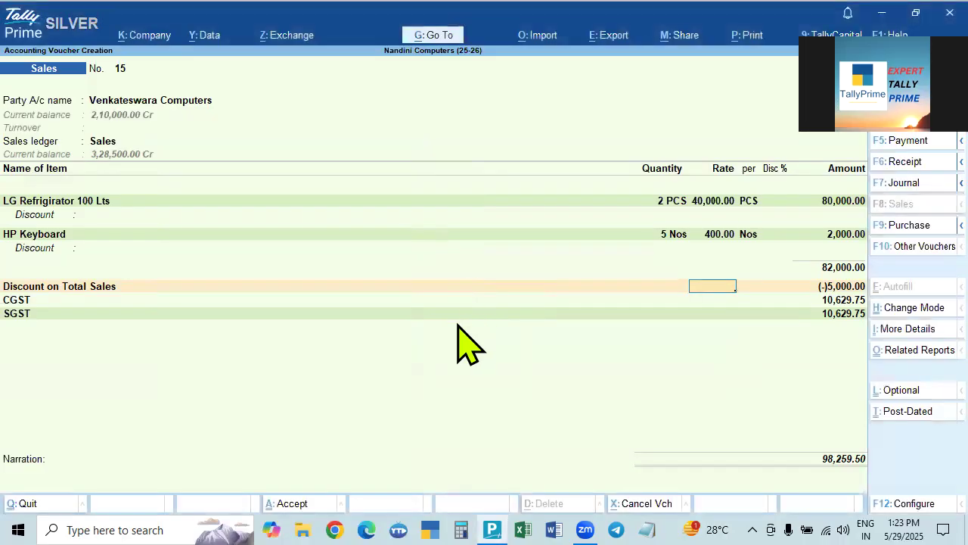
key(Return)
key(Return)
key(Return)
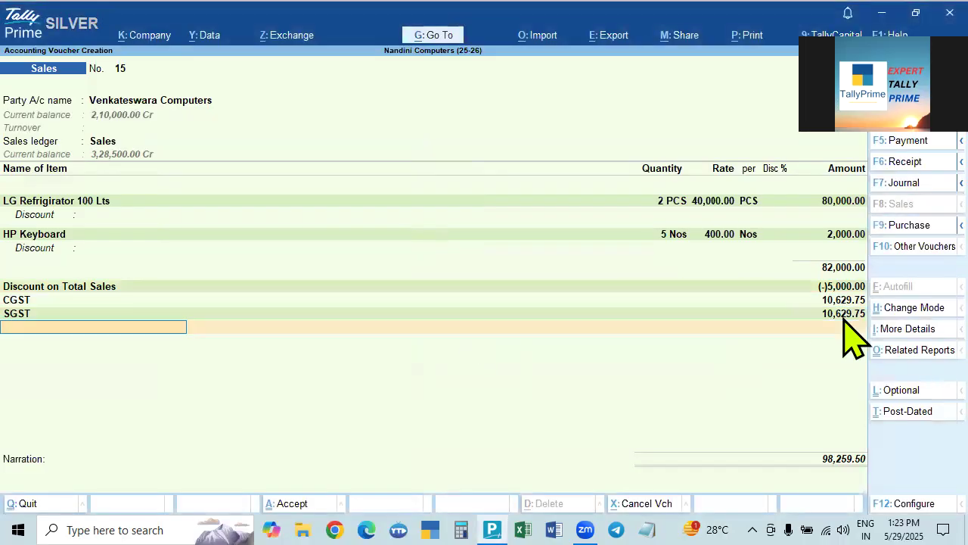
key(Return)
key(Return)
key(Return)
key(Return)
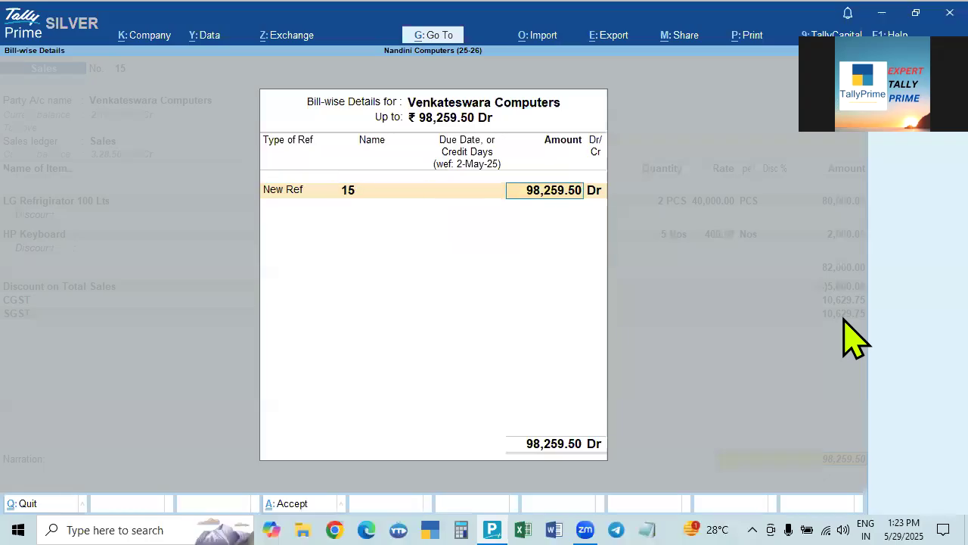
key(Return)
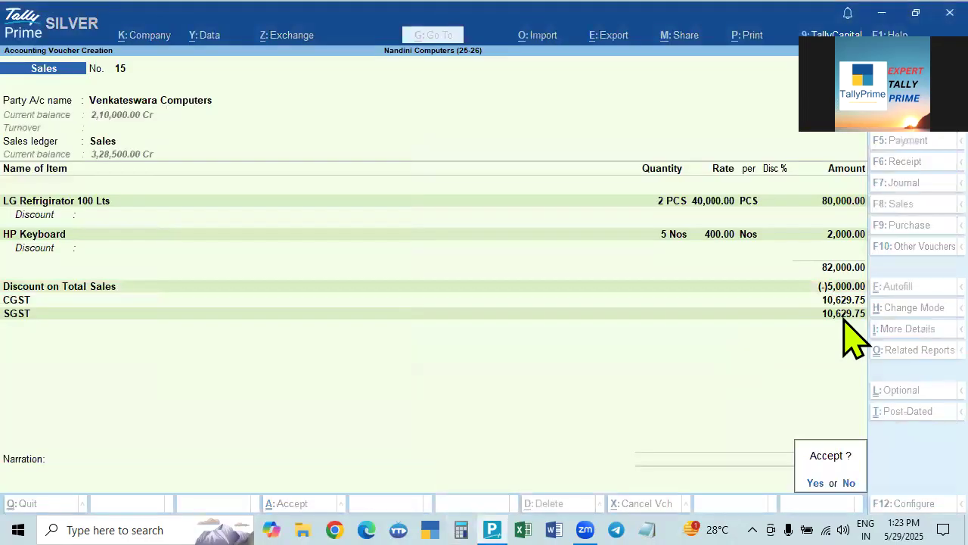
key(Return)
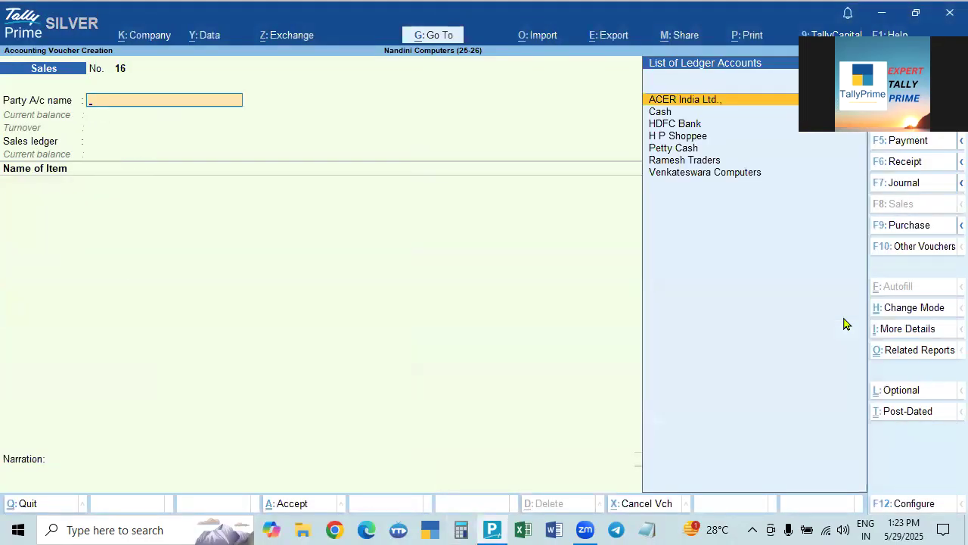